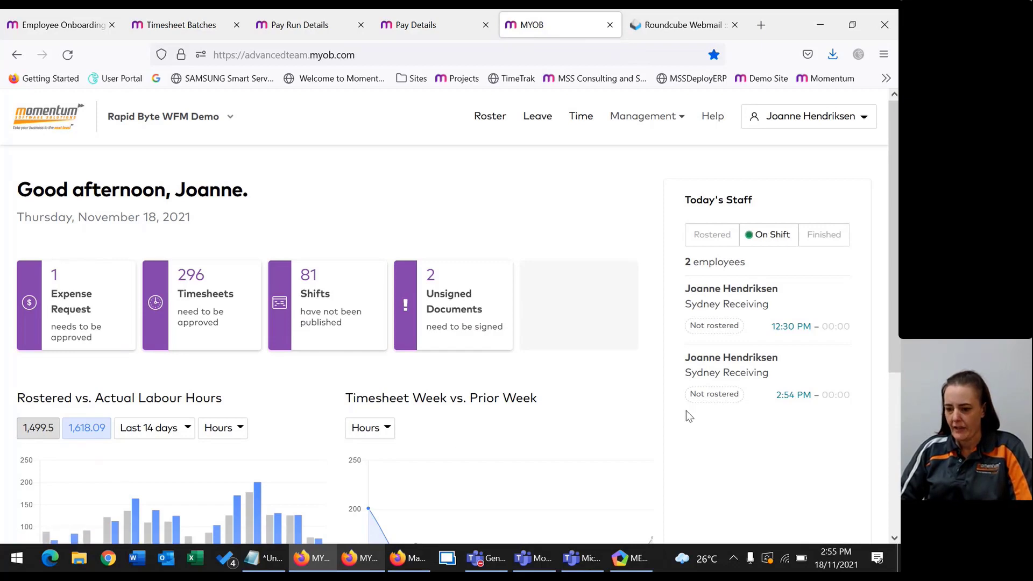
Show the staff who have finished today under Today's Staff.
{"action": "scroll", "coordinate": [730, 369], "scroll_direction": "down", "scroll_amount": 3}
{"action": "scroll", "coordinate": [819, 338], "scroll_direction": "up", "scroll_amount": 3}
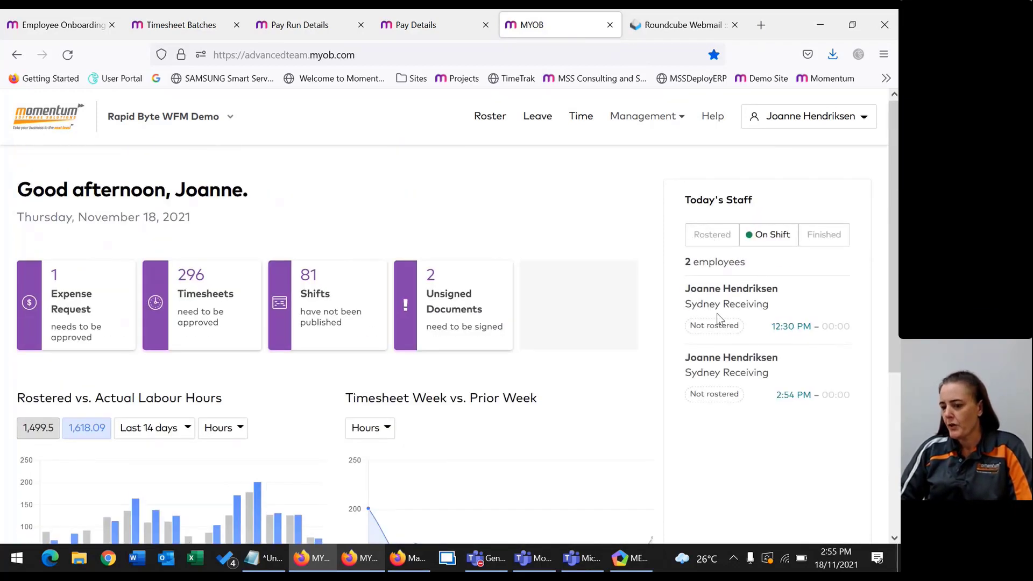
{"action": "left_click", "coordinate": [718, 236]}
{"action": "left_click", "coordinate": [803, 231]}
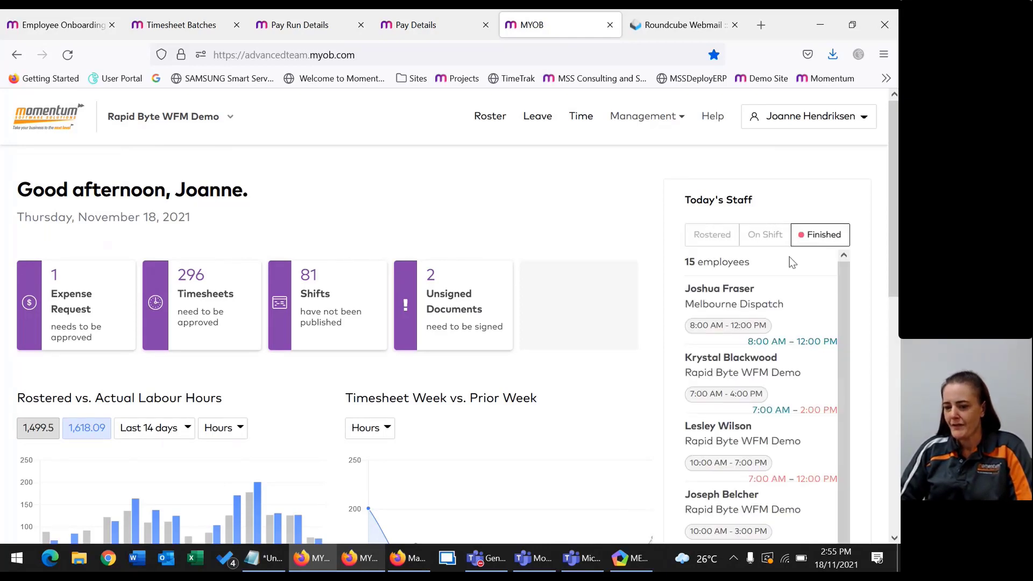
Switch the Timesheet Week vs. Prior Week comparison to Costs.
{"action": "scroll", "coordinate": [671, 347], "scroll_direction": "down", "scroll_amount": 2}
{"action": "scroll", "coordinate": [382, 396], "scroll_direction": "down", "scroll_amount": 4}
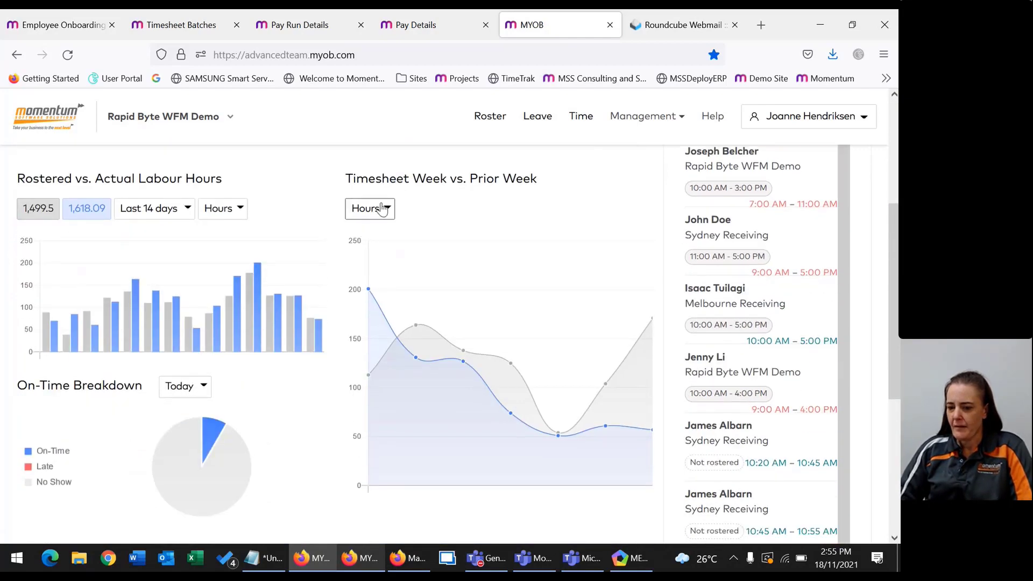
{"action": "left_click", "coordinate": [371, 209]}
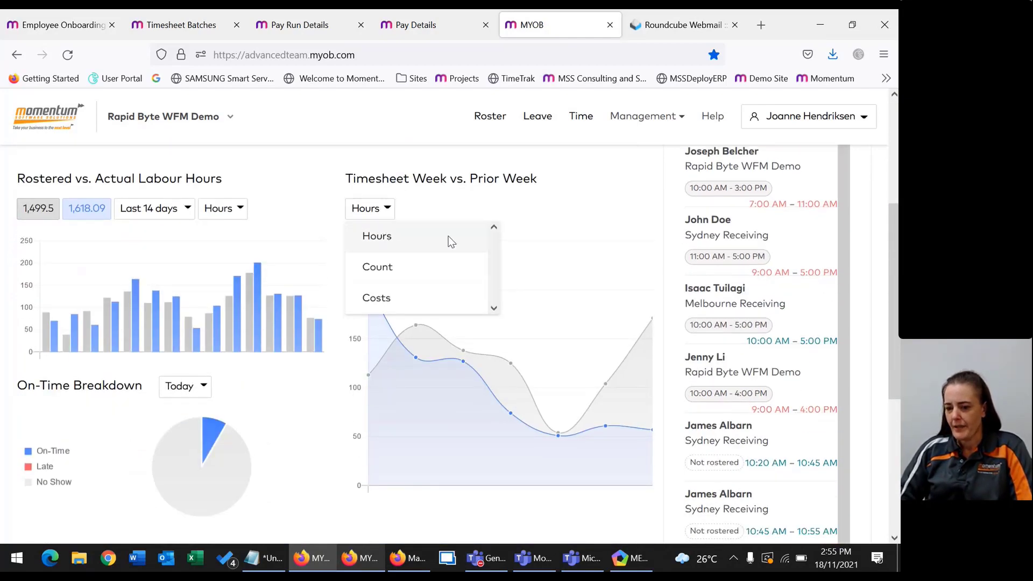
{"action": "left_click", "coordinate": [393, 255]}
{"action": "left_click", "coordinate": [368, 209]}
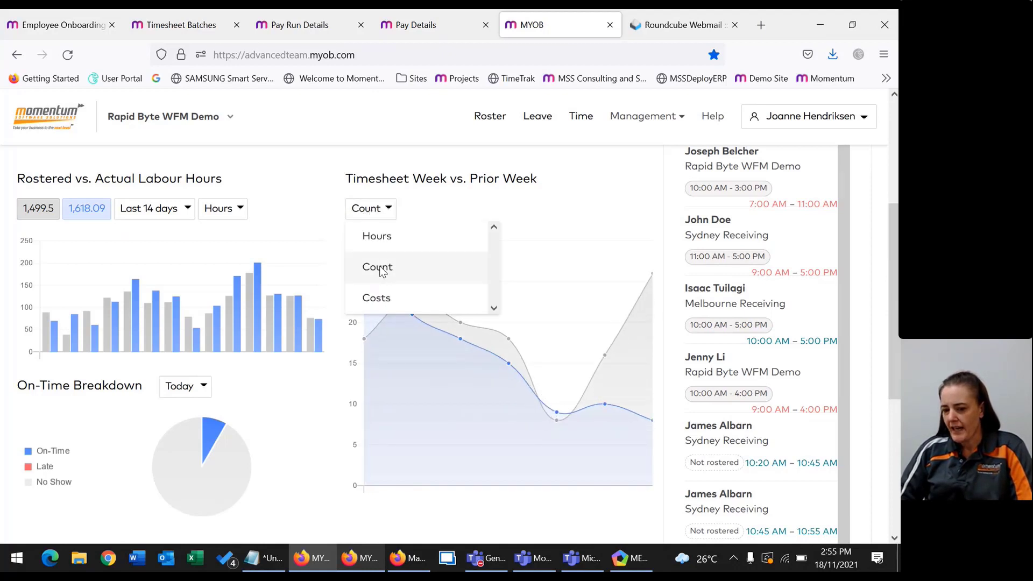
{"action": "left_click", "coordinate": [388, 297]}
Set the On-Time Breakdown period to This Week.
{"action": "scroll", "coordinate": [188, 369], "scroll_direction": "up", "scroll_amount": 2}
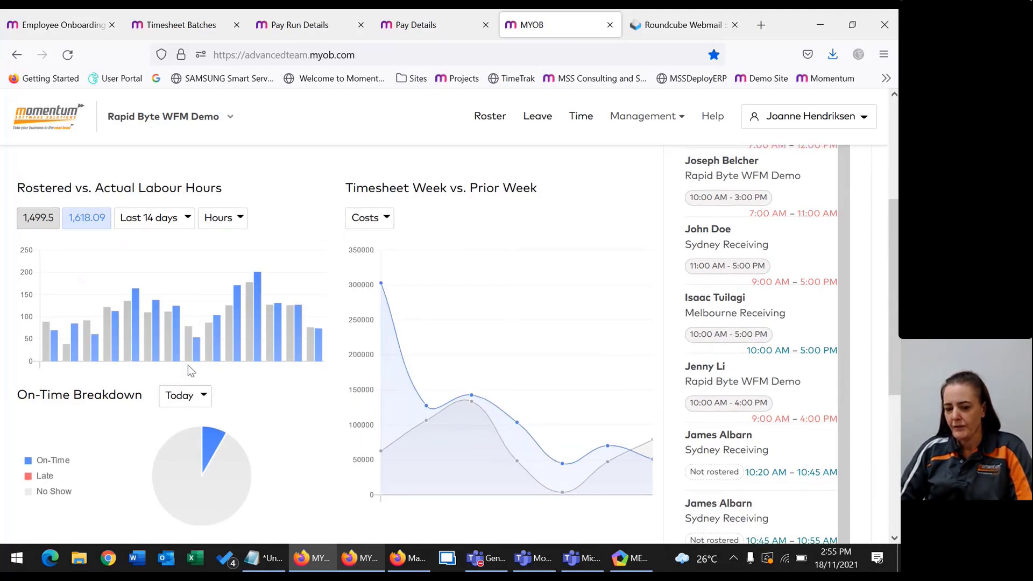
{"action": "scroll", "coordinate": [185, 404], "scroll_direction": "down", "scroll_amount": 2}
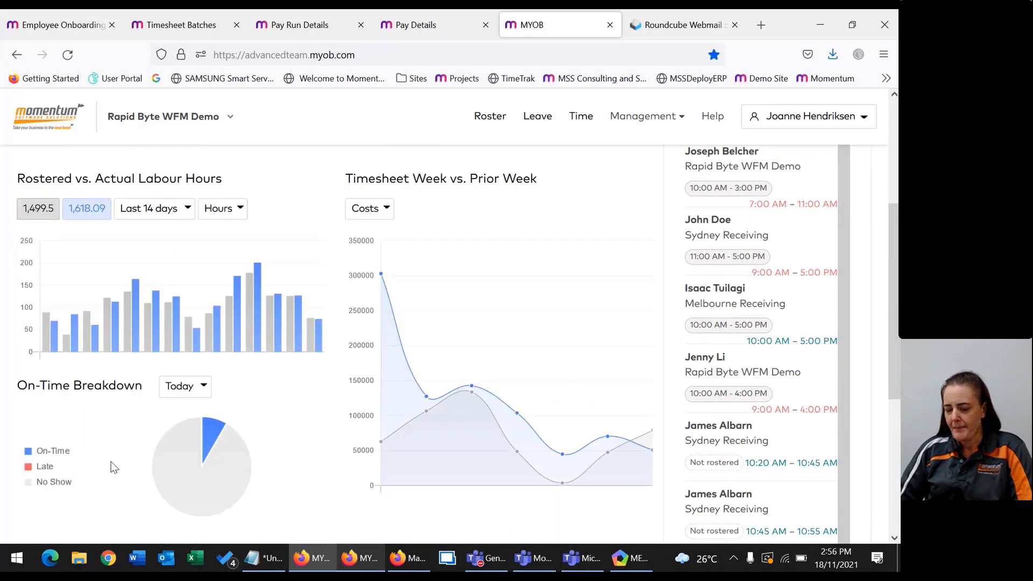
{"action": "left_click", "coordinate": [183, 389]}
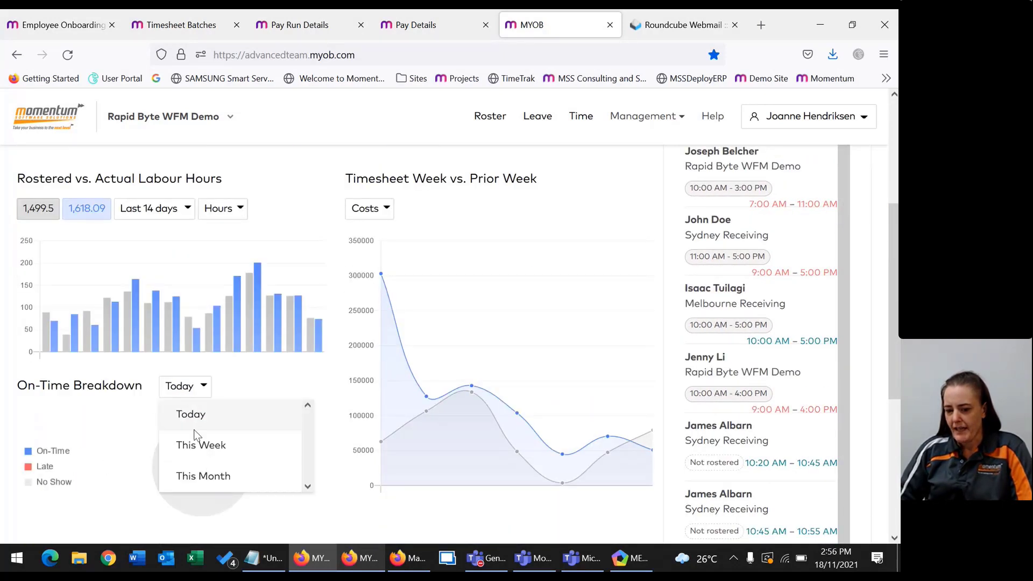
{"action": "left_click", "coordinate": [208, 477]}
{"action": "mouse_move", "coordinate": [186, 485]}
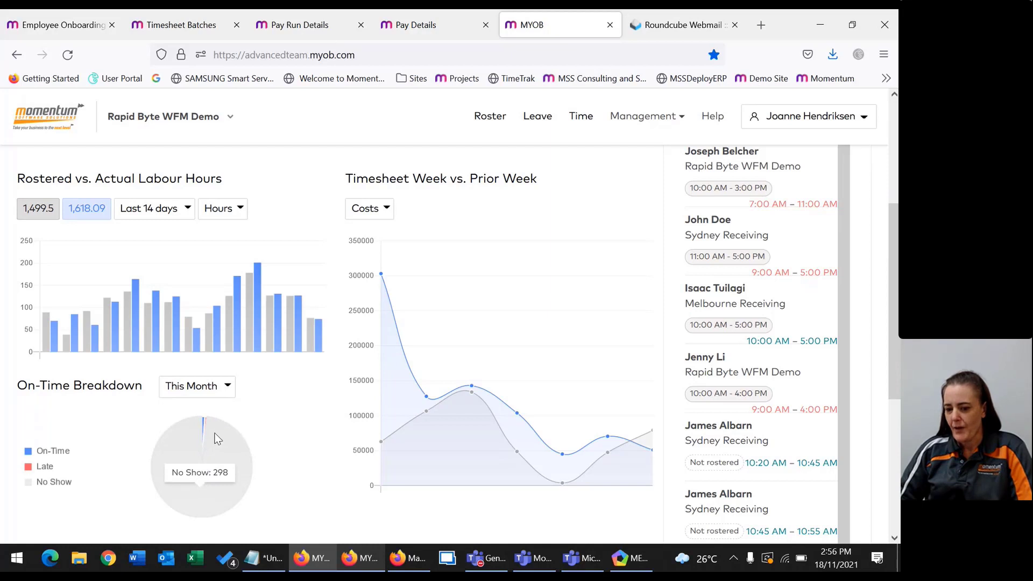
{"action": "left_click", "coordinate": [204, 387]}
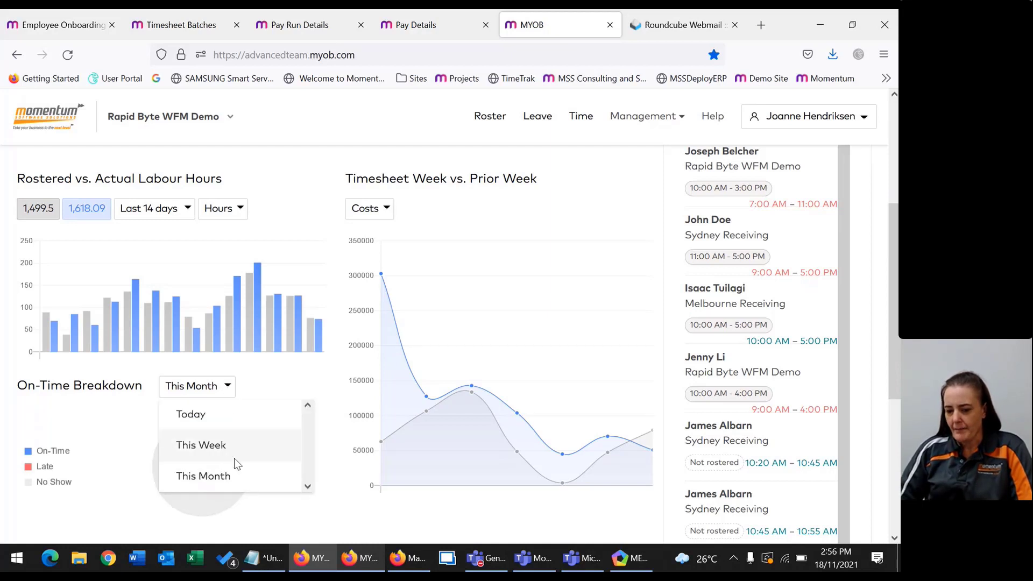
{"action": "scroll", "coordinate": [234, 458], "scroll_direction": "down", "scroll_amount": 2}
{"action": "left_click", "coordinate": [230, 447]}
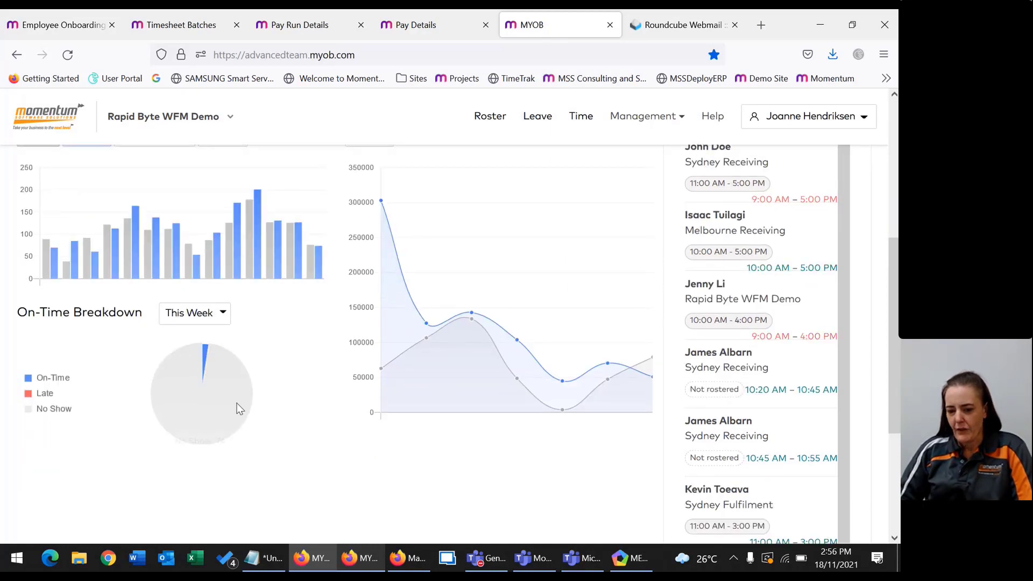
{"action": "mouse_move", "coordinate": [237, 384]}
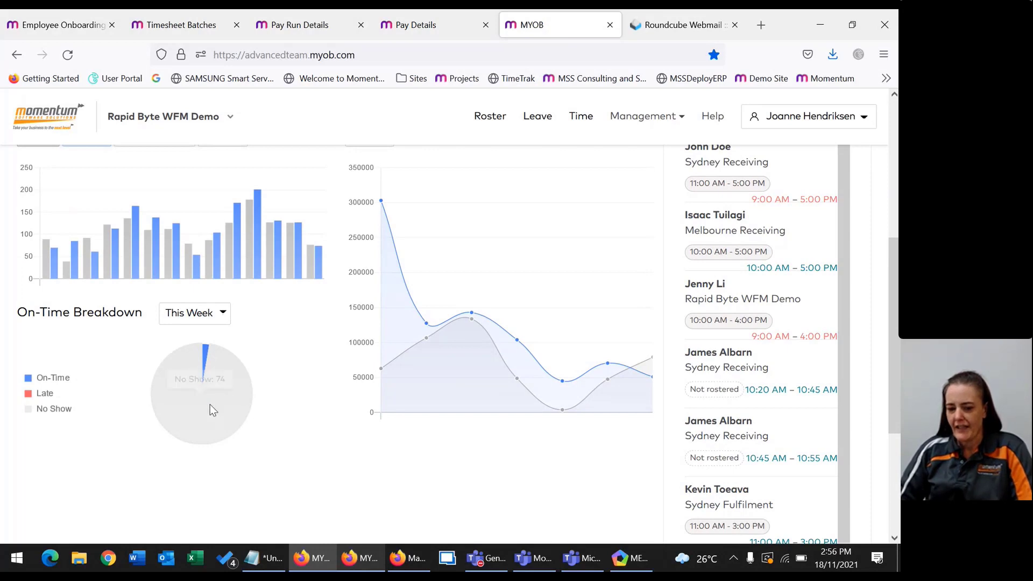
{"action": "scroll", "coordinate": [277, 382], "scroll_direction": "up", "scroll_amount": 5}
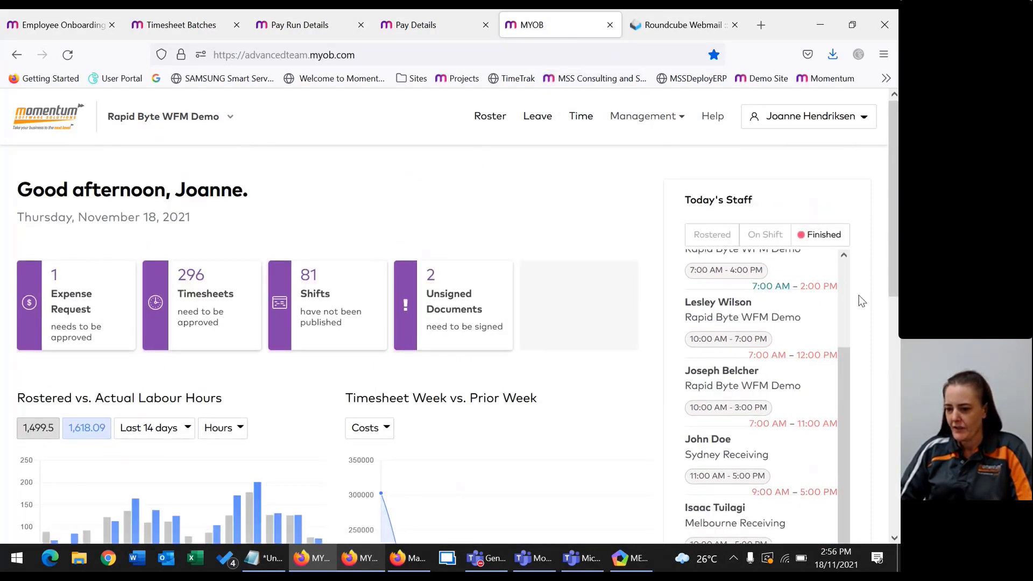
{"action": "scroll", "coordinate": [847, 295], "scroll_direction": "up", "scroll_amount": 1}
{"action": "scroll", "coordinate": [847, 293], "scroll_direction": "up", "scroll_amount": 1}
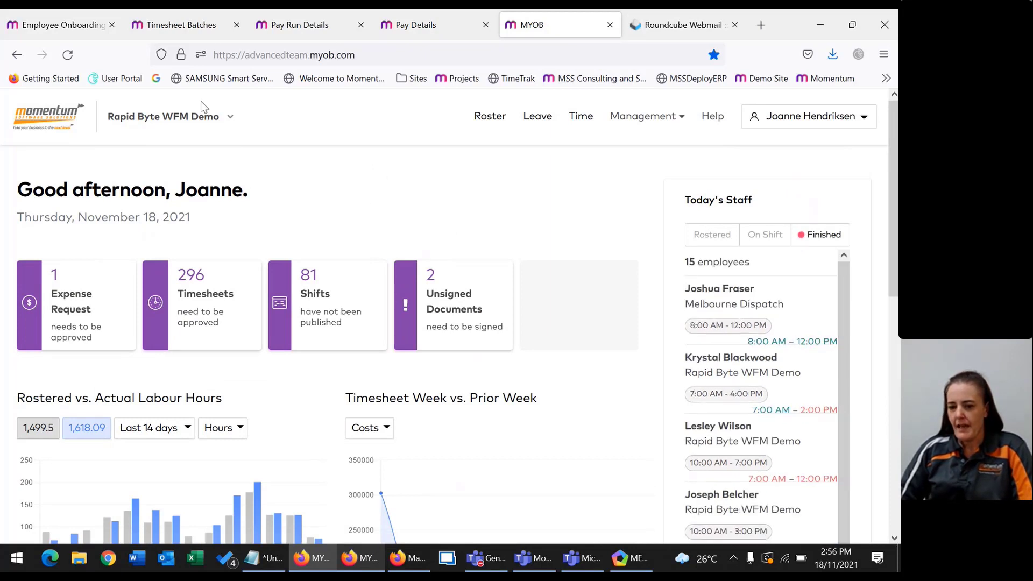
Switch the dashboard location to Sydney Receiving and list staff currently On Shift.
{"action": "left_click", "coordinate": [222, 118]}
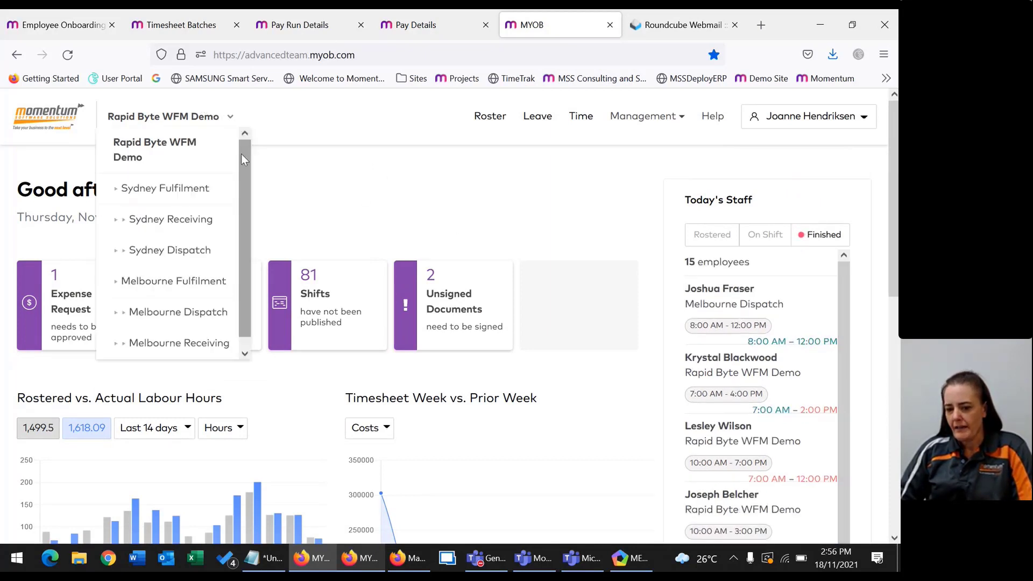
{"action": "scroll", "coordinate": [241, 157], "scroll_direction": "down", "scroll_amount": 1}
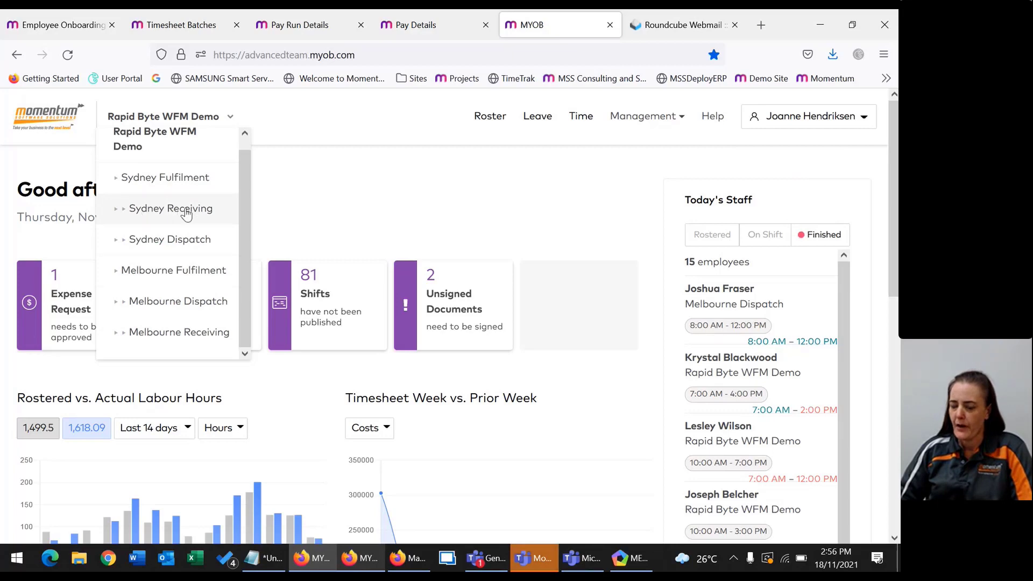
{"action": "left_click", "coordinate": [158, 214]}
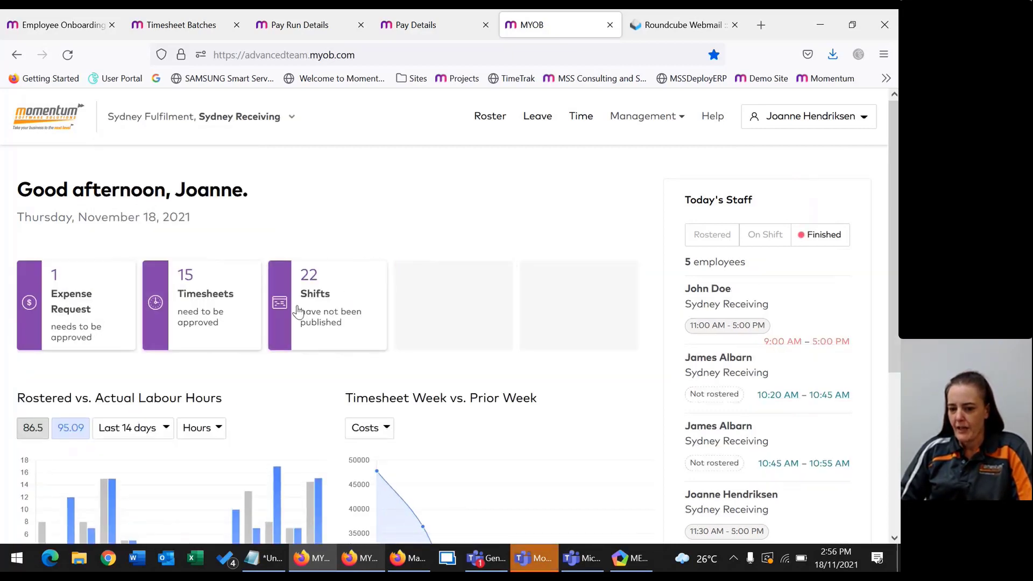
{"action": "scroll", "coordinate": [298, 311], "scroll_direction": "down", "scroll_amount": 2}
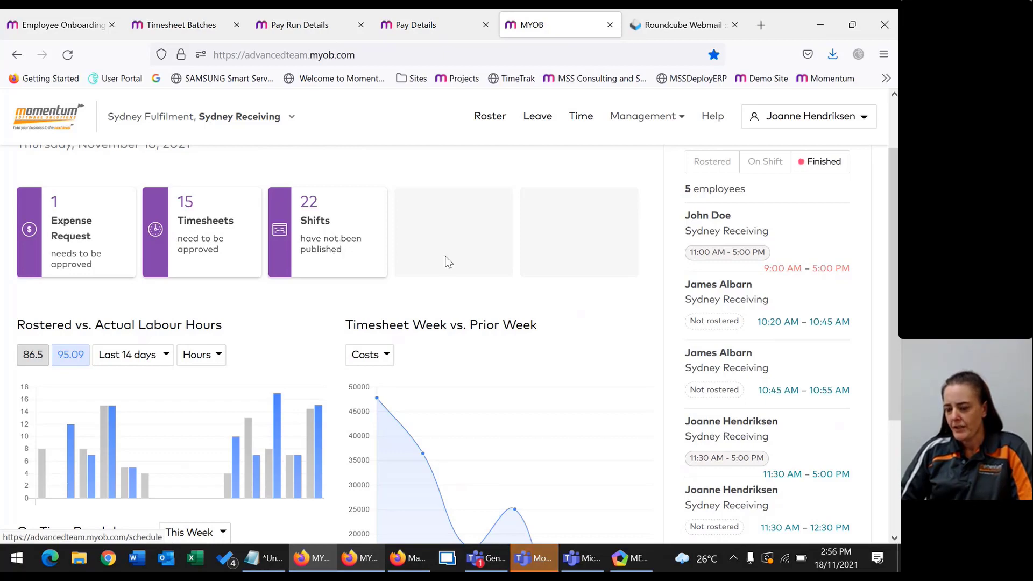
{"action": "scroll", "coordinate": [749, 332], "scroll_direction": "down", "scroll_amount": 3}
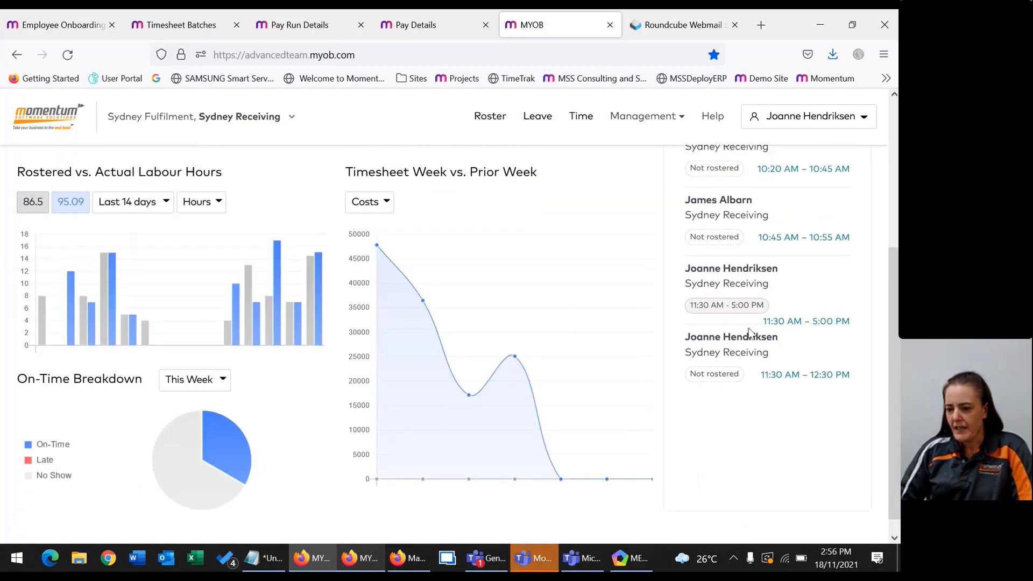
{"action": "scroll", "coordinate": [749, 332], "scroll_direction": "up", "scroll_amount": 4}
{"action": "left_click", "coordinate": [757, 237]}
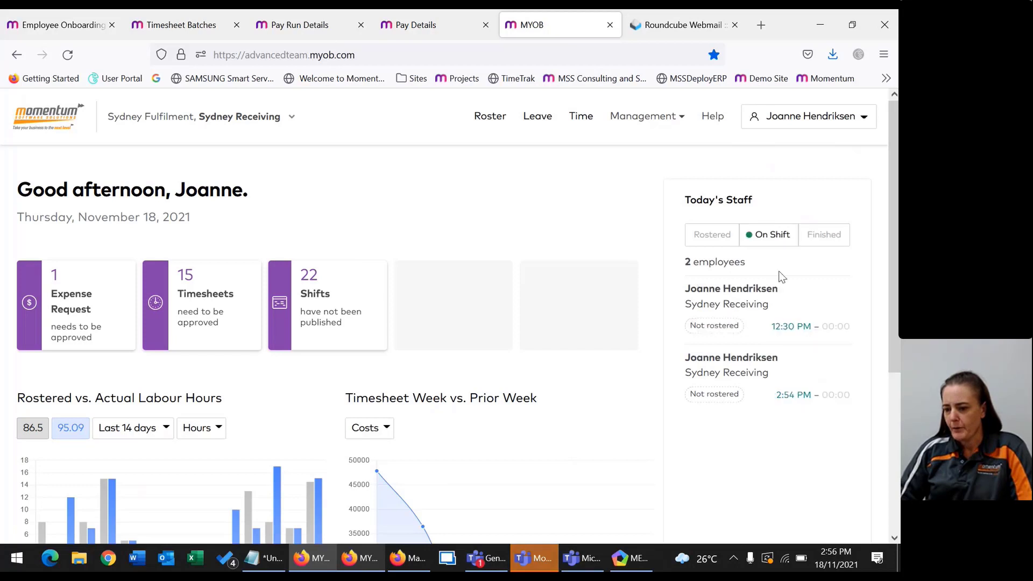
Change the location to Melbourne Dispatch, keeping the on-time breakdown on This Week.
{"action": "left_click", "coordinate": [203, 121]}
{"action": "left_click", "coordinate": [199, 299]}
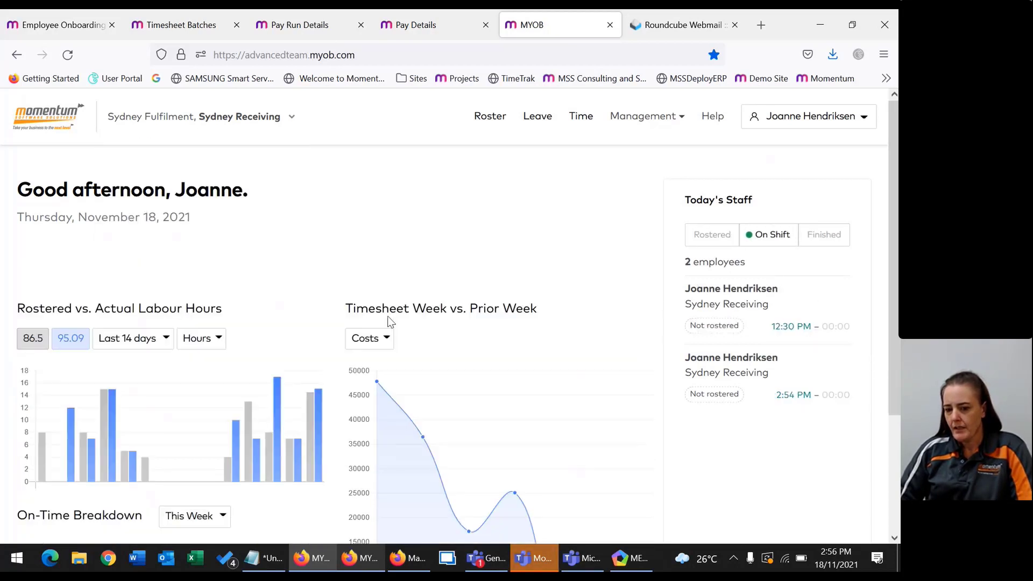
{"action": "scroll", "coordinate": [790, 272], "scroll_direction": "down", "scroll_amount": 4}
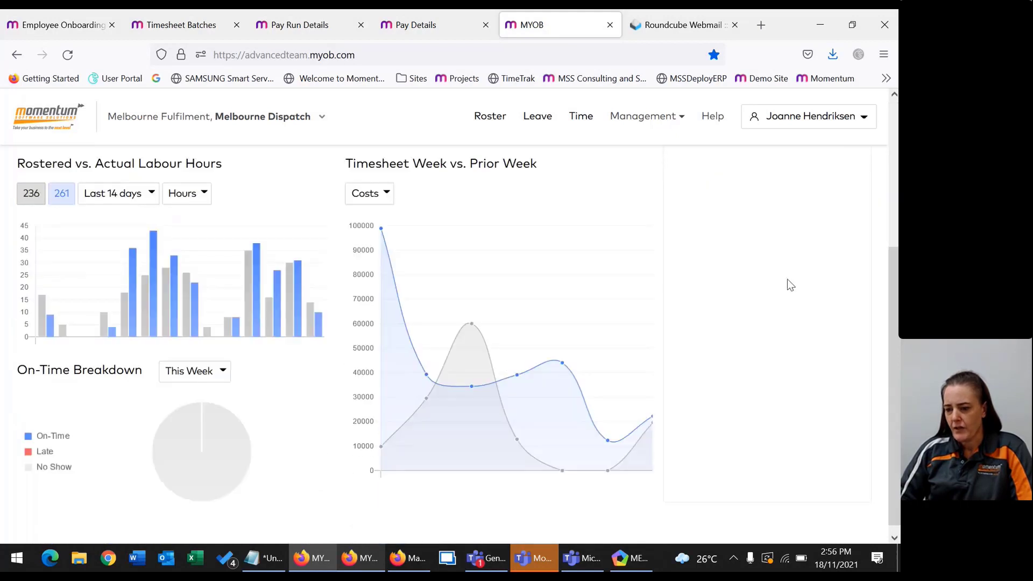
{"action": "scroll", "coordinate": [775, 237], "scroll_direction": "up", "scroll_amount": 3}
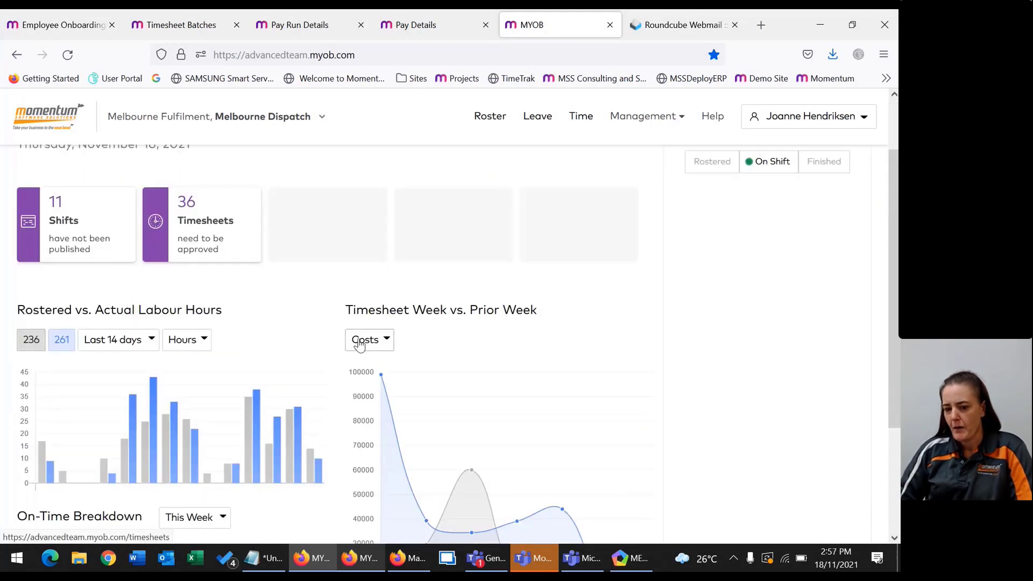
{"action": "scroll", "coordinate": [243, 323], "scroll_direction": "down", "scroll_amount": 3}
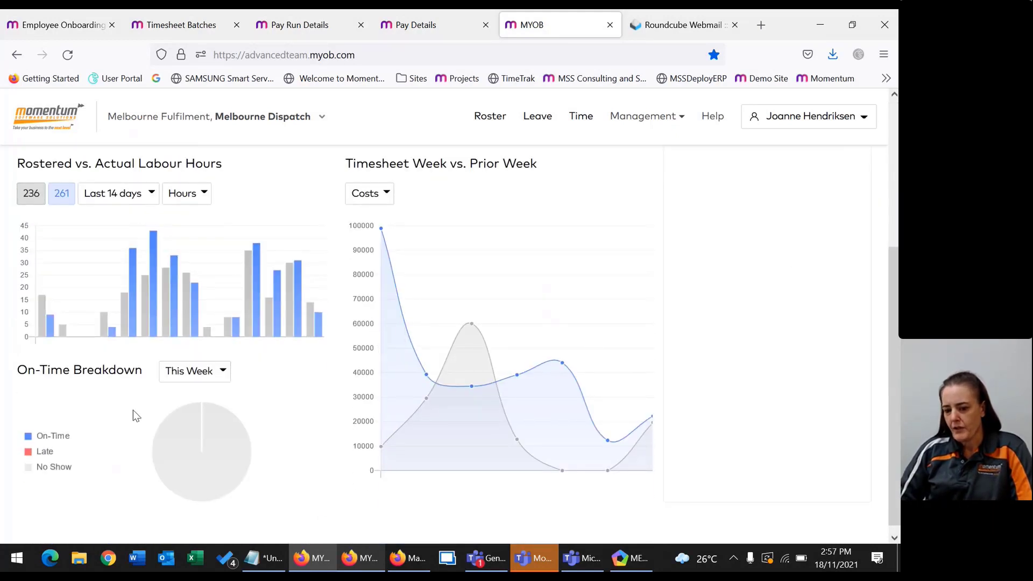
{"action": "left_click", "coordinate": [203, 372]}
{"action": "left_click", "coordinate": [208, 433]}
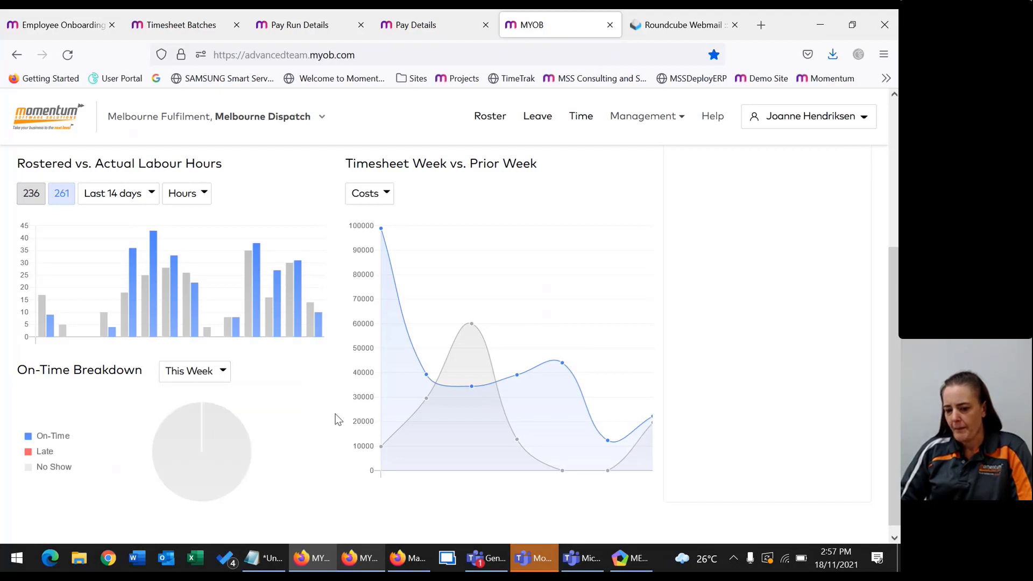
{"action": "scroll", "coordinate": [555, 325], "scroll_direction": "up", "scroll_amount": 5}
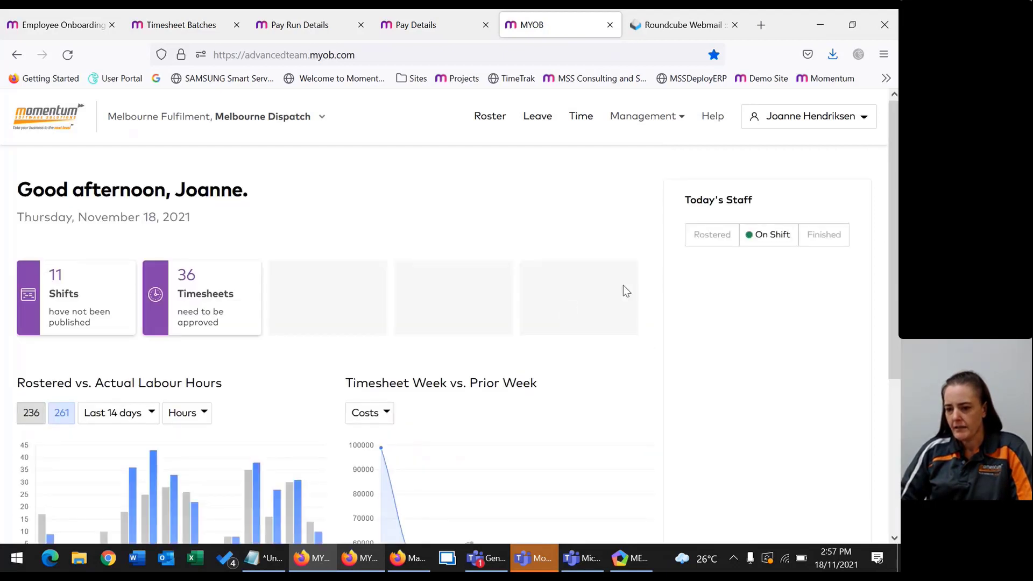
{"action": "left_click", "coordinate": [621, 128]}
Go to Management > Hire and start an Invite, placing focus in the given name field.
{"action": "left_click", "coordinate": [579, 201]}
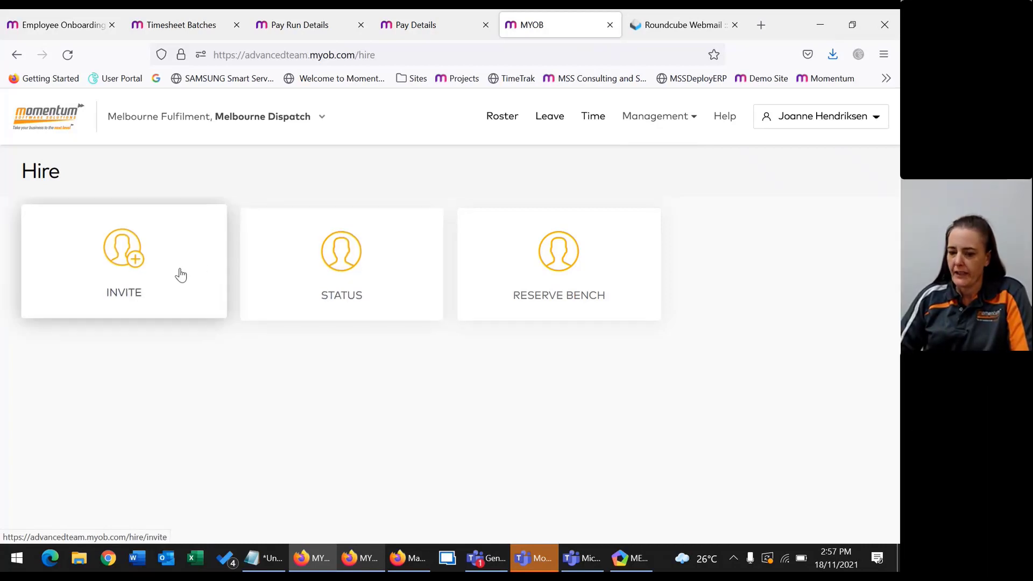
{"action": "left_click", "coordinate": [144, 274]}
{"action": "left_click", "coordinate": [153, 257]}
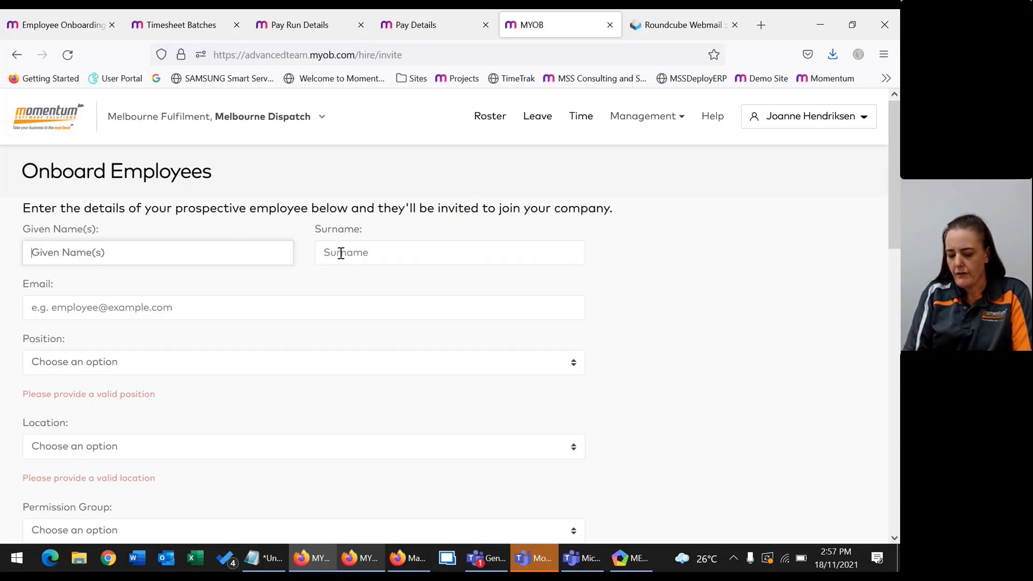
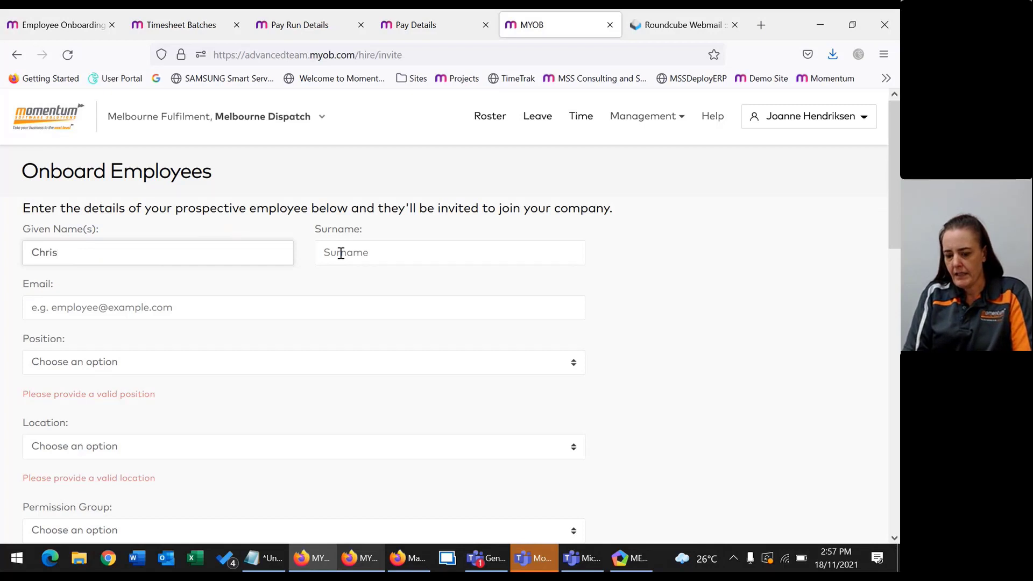
Enter the new hire's given name, surname and e-mail, confirming a new invitation.
{"action": "left_click", "coordinate": [341, 253]}
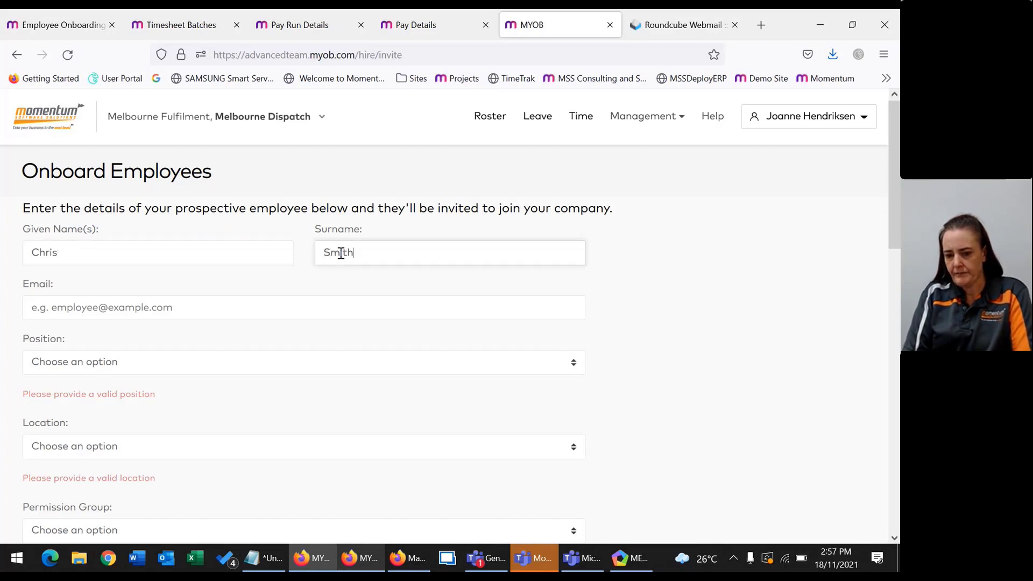
{"action": "key", "text": "Tab"}
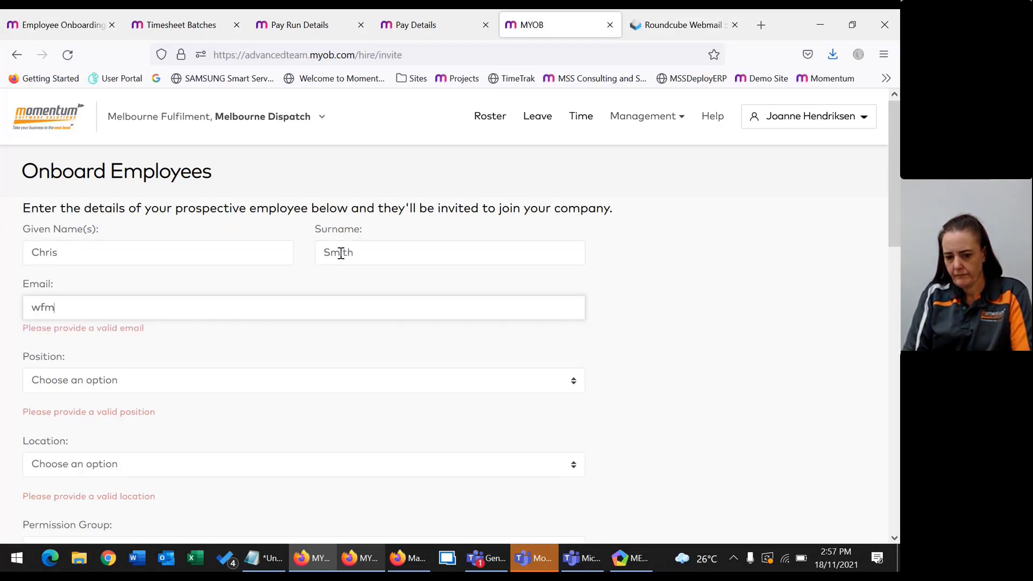
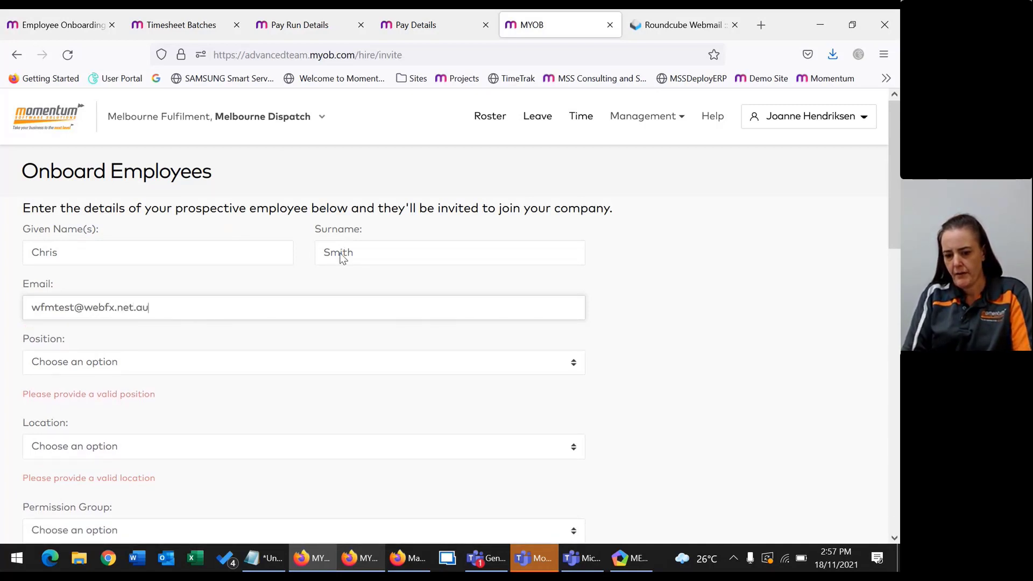
{"action": "key", "text": "Tab"}
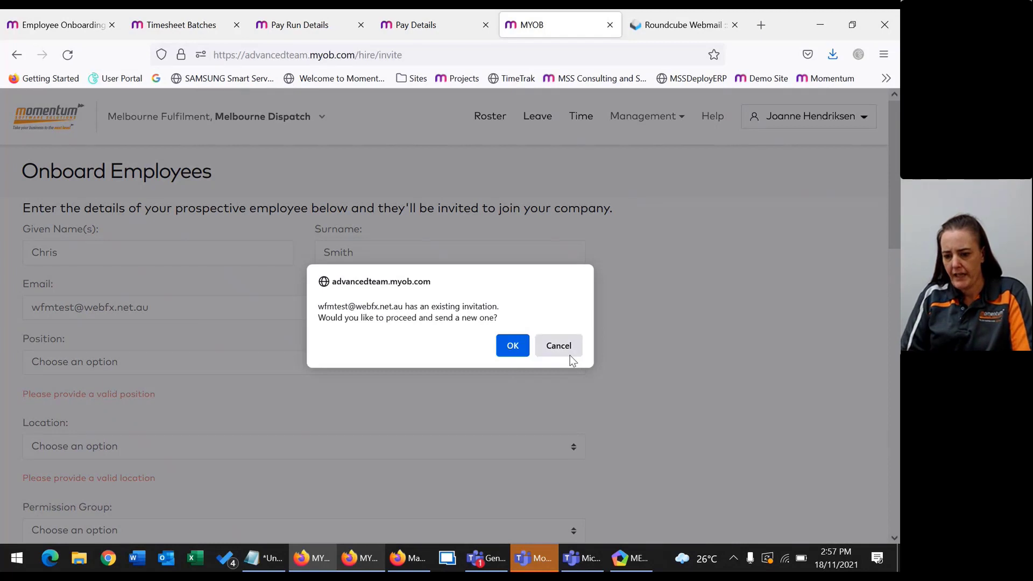
{"action": "left_click", "coordinate": [569, 351]}
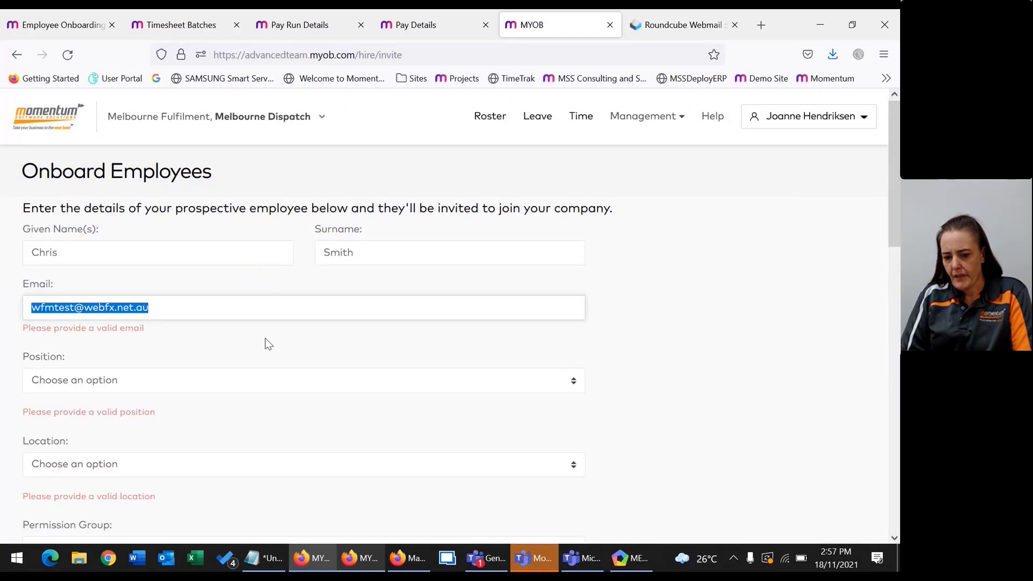
{"action": "left_click", "coordinate": [129, 389]}
{"action": "left_click", "coordinate": [417, 338]}
{"action": "left_click", "coordinate": [299, 300]}
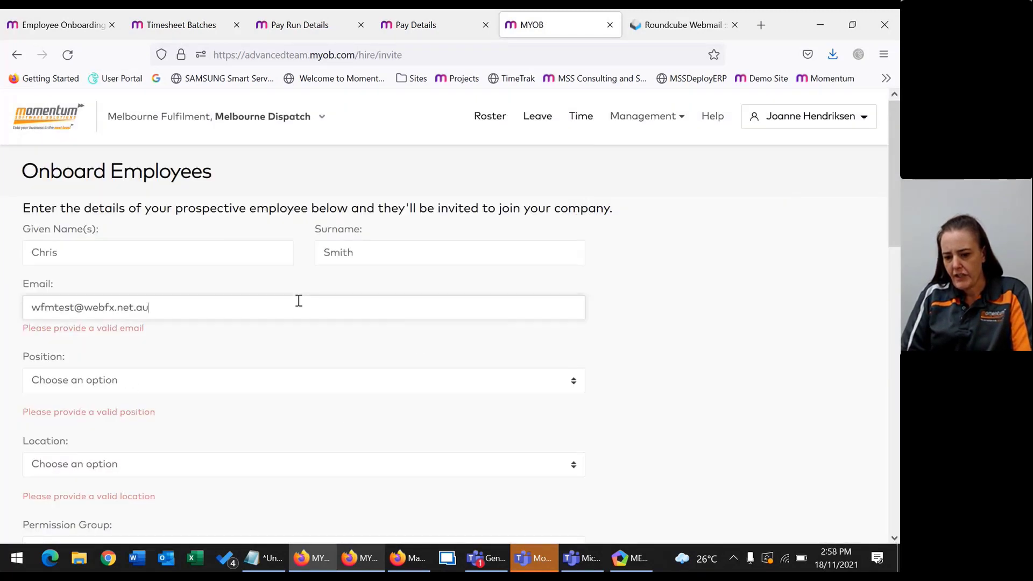
{"action": "key", "text": "BackSpace"}
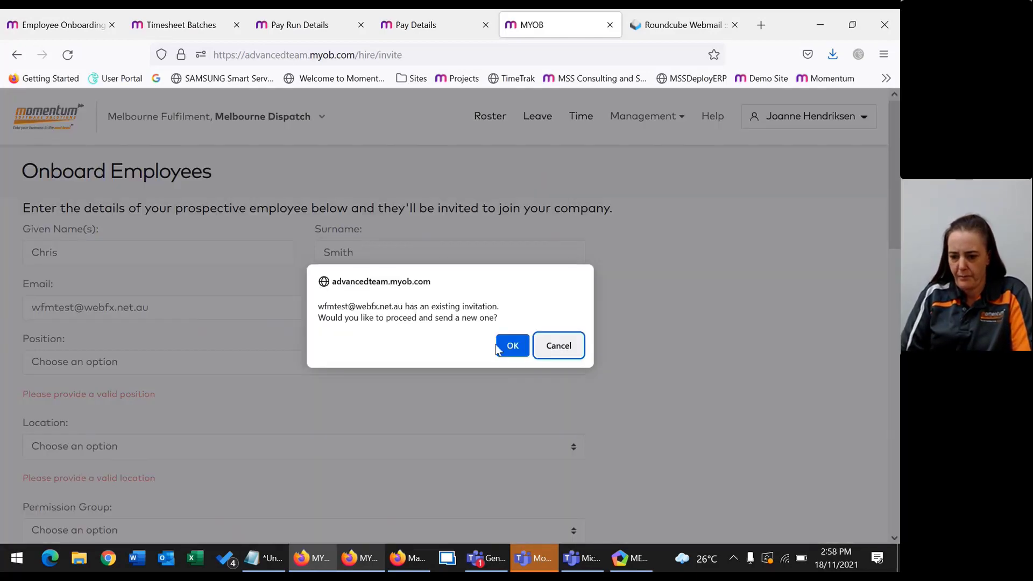
{"action": "left_click", "coordinate": [503, 349]}
Set Position to E0001-Finance Manager and Location to Melbourne Dispatch.
{"action": "left_click", "coordinate": [149, 356]}
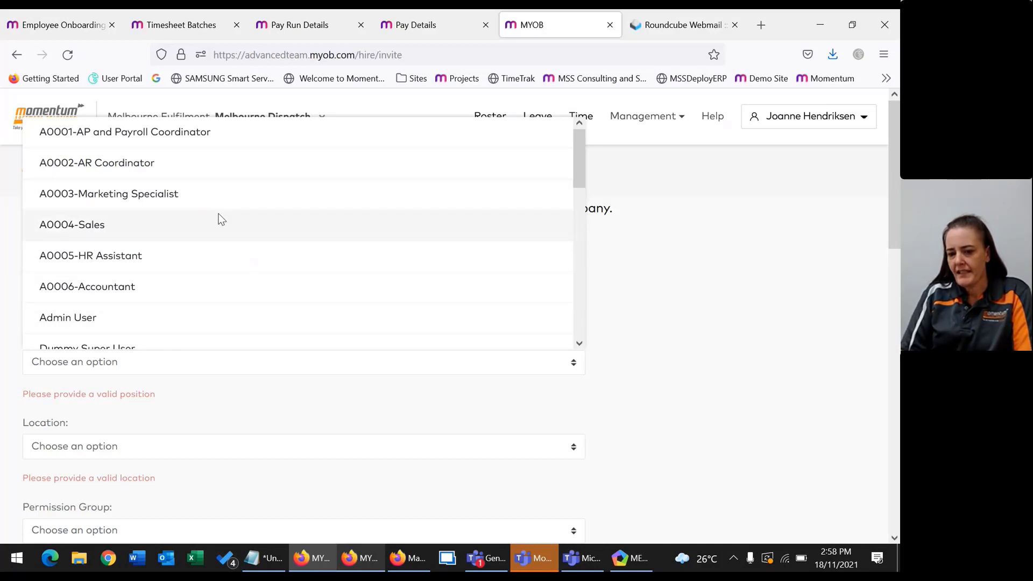
{"action": "scroll", "coordinate": [115, 274], "scroll_direction": "down", "scroll_amount": 2}
{"action": "scroll", "coordinate": [114, 275], "scroll_direction": "down", "scroll_amount": 3}
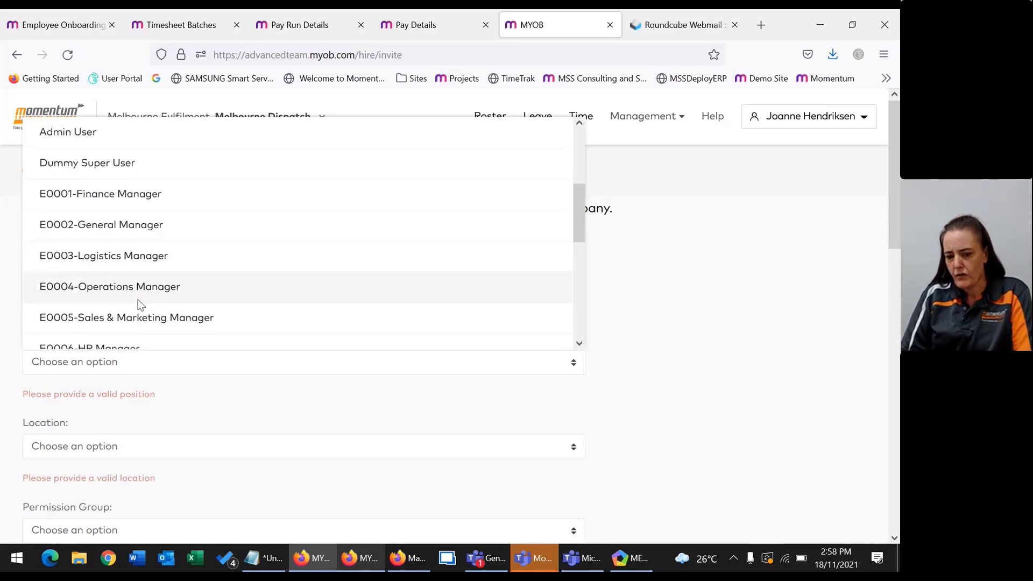
{"action": "scroll", "coordinate": [121, 274], "scroll_direction": "up", "scroll_amount": 2}
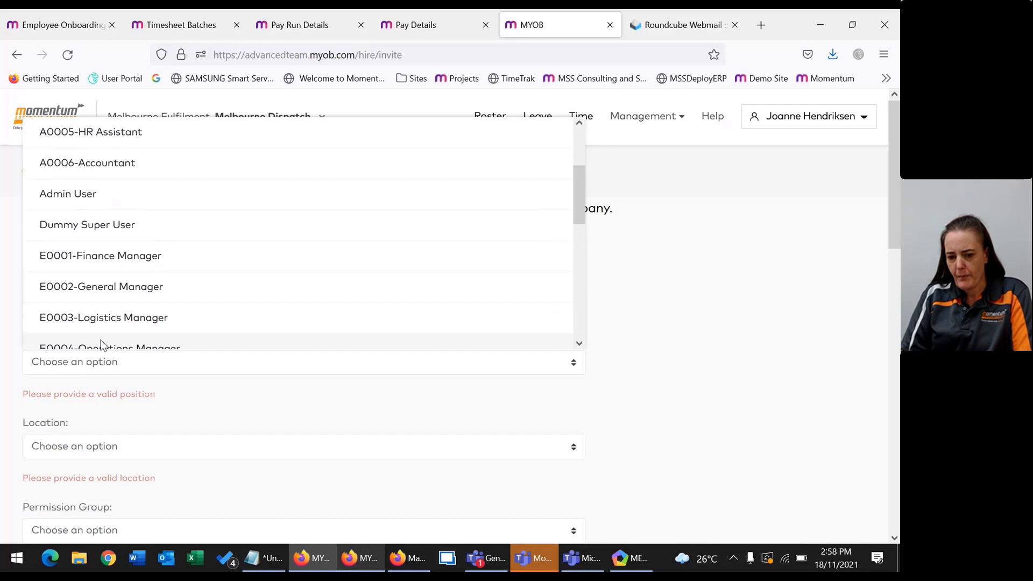
{"action": "left_click", "coordinate": [104, 290]}
{"action": "left_click", "coordinate": [124, 421]}
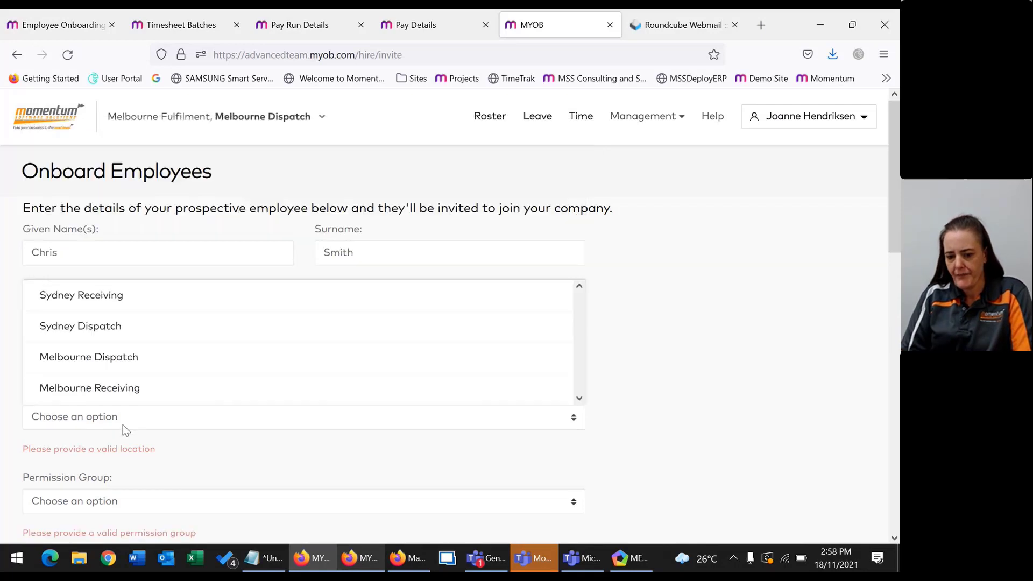
{"action": "left_click", "coordinate": [95, 359]}
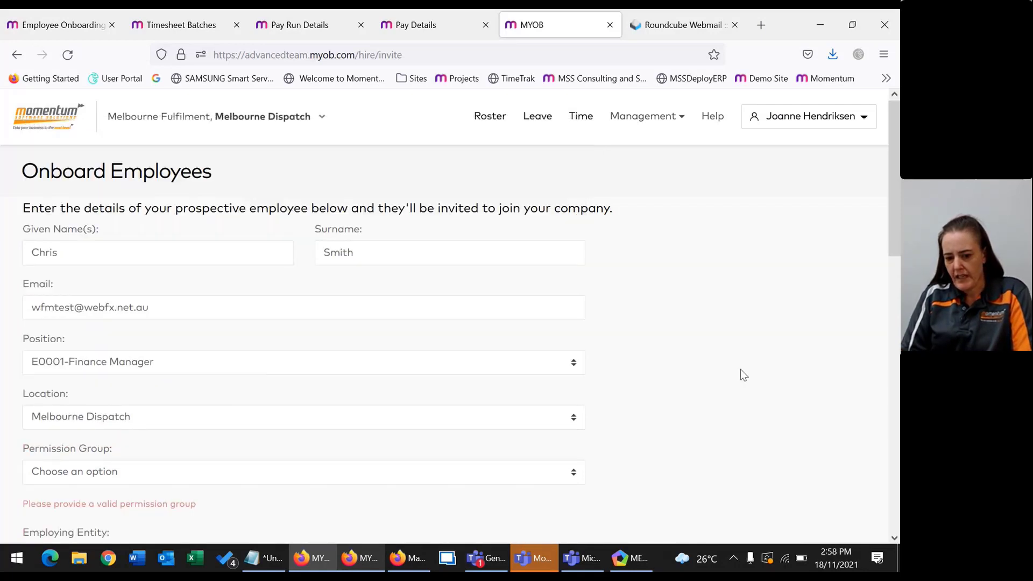
Assign the Manager permission group.
{"action": "scroll", "coordinate": [179, 347], "scroll_direction": "down", "scroll_amount": 3}
{"action": "left_click", "coordinate": [92, 326]}
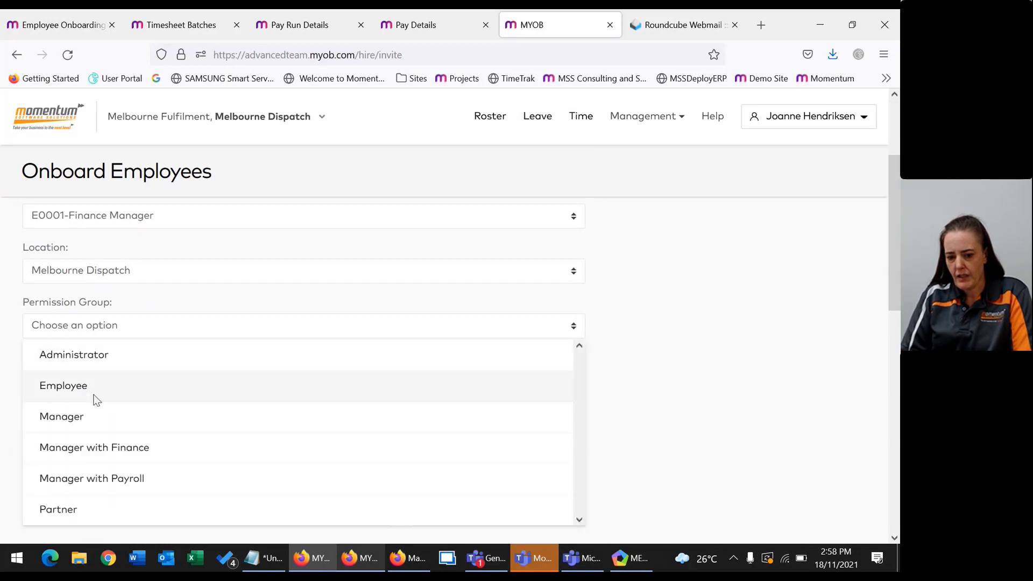
{"action": "key", "text": "Escape"}
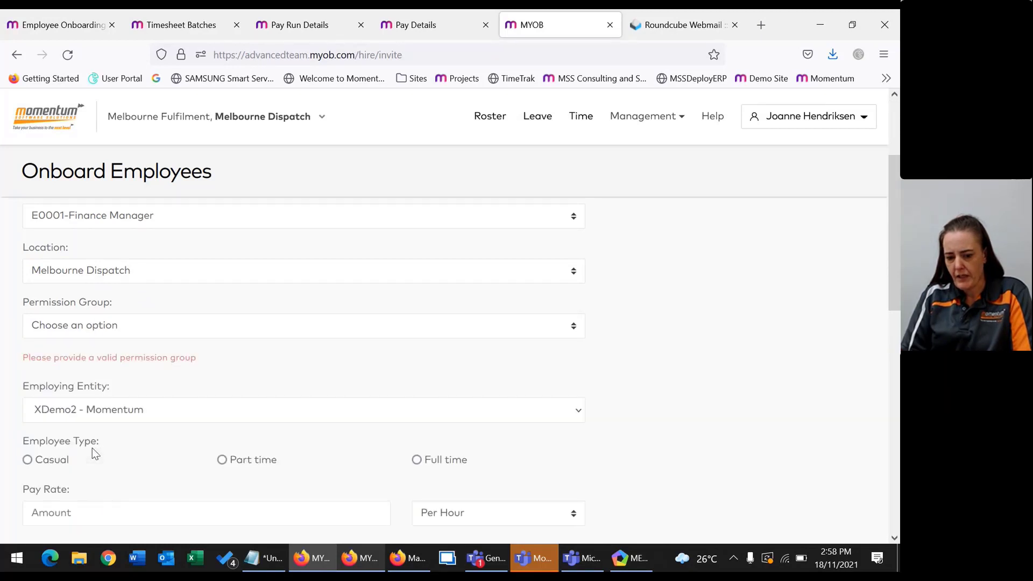
{"action": "scroll", "coordinate": [192, 364], "scroll_direction": "down", "scroll_amount": 2}
{"action": "scroll", "coordinate": [123, 258], "scroll_direction": "up", "scroll_amount": 2}
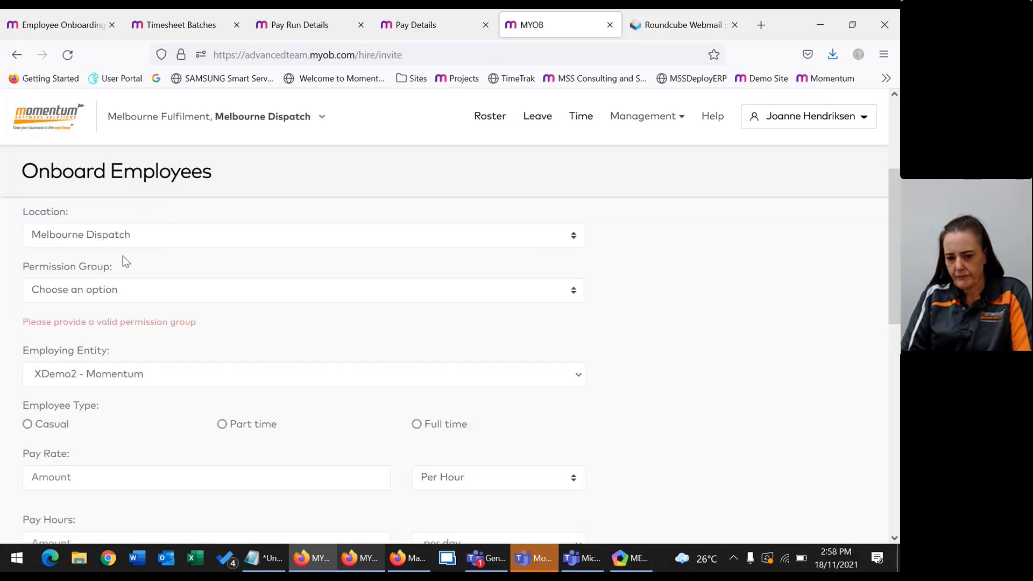
{"action": "left_click", "coordinate": [113, 326]}
{"action": "left_click", "coordinate": [81, 429]}
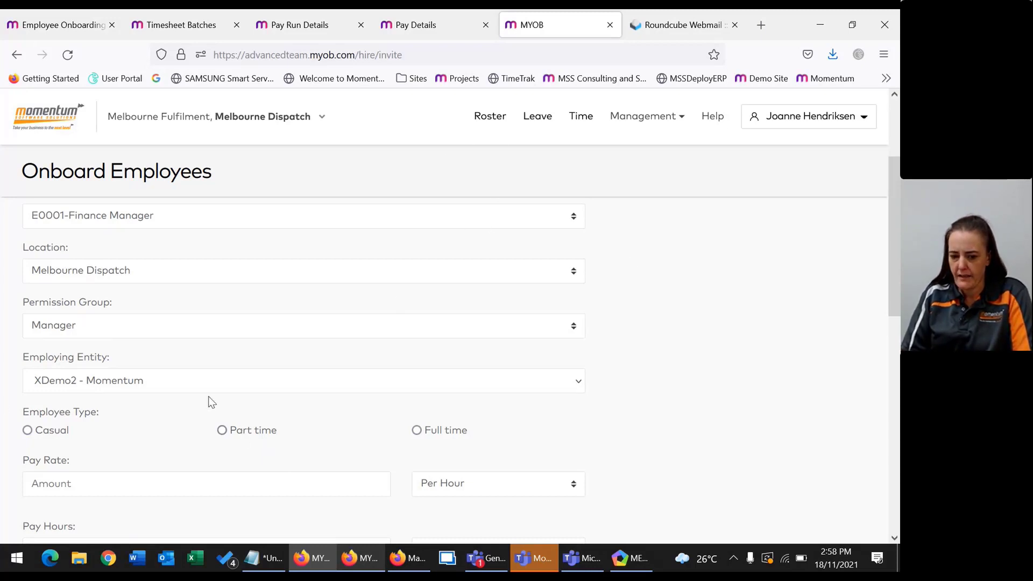
Make the hire full time with a pay rate of 150000 Per Annum.
{"action": "left_click", "coordinate": [449, 433]}
{"action": "scroll", "coordinate": [350, 432], "scroll_direction": "down", "scroll_amount": 3}
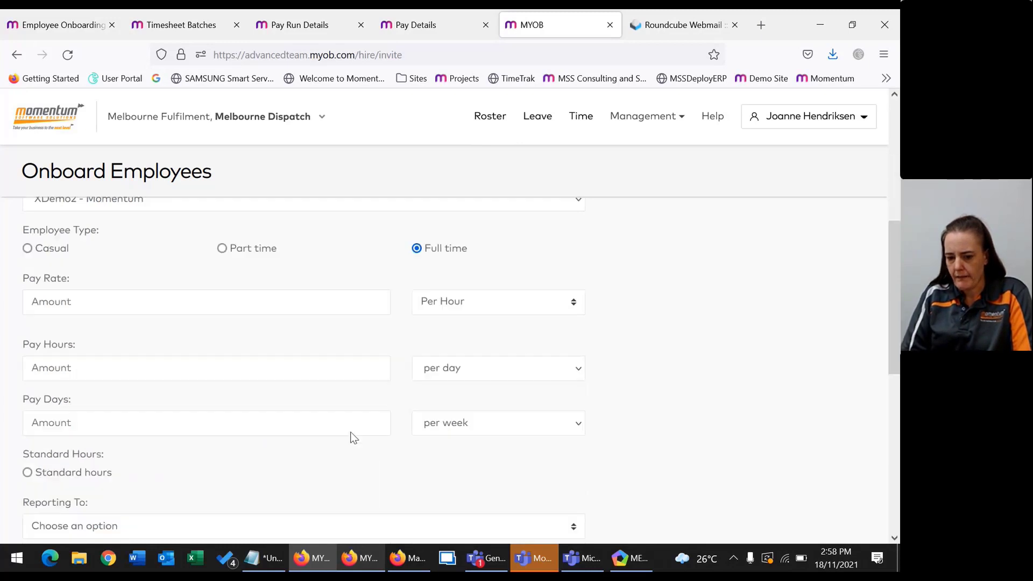
{"action": "scroll", "coordinate": [351, 431], "scroll_direction": "down", "scroll_amount": 1}
{"action": "left_click", "coordinate": [478, 270]}
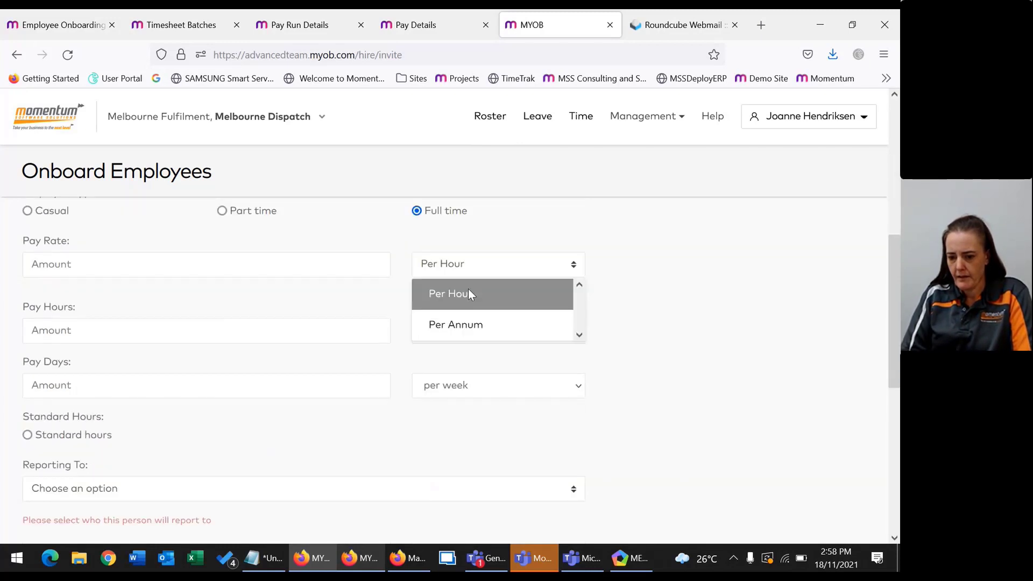
{"action": "left_click", "coordinate": [468, 325]}
{"action": "left_click", "coordinate": [300, 275]}
{"action": "type", "text": "150000"}
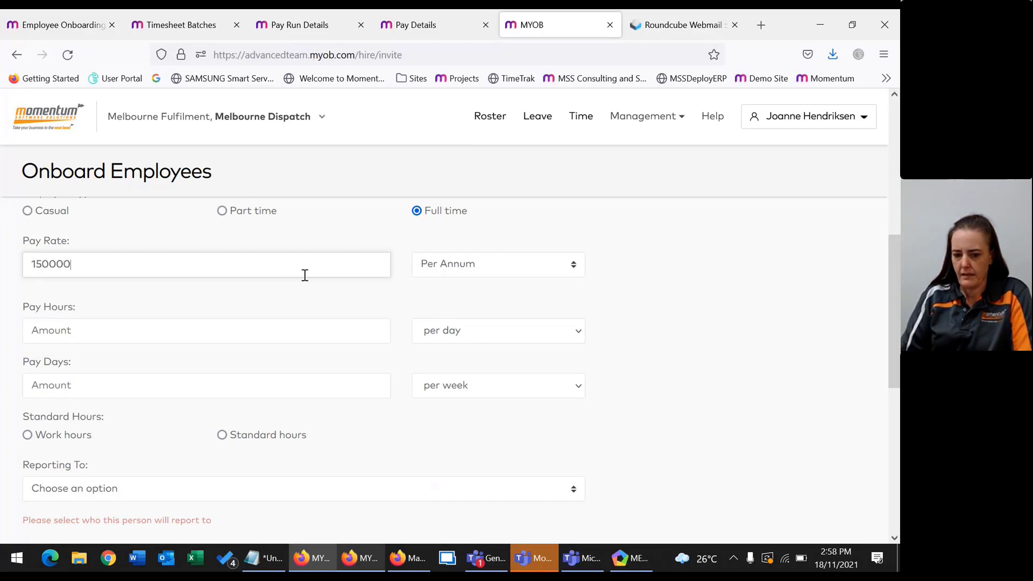
Set Pay Hours to 7.6 per day and Pay Days to 5 per week.
{"action": "left_click", "coordinate": [156, 327]}
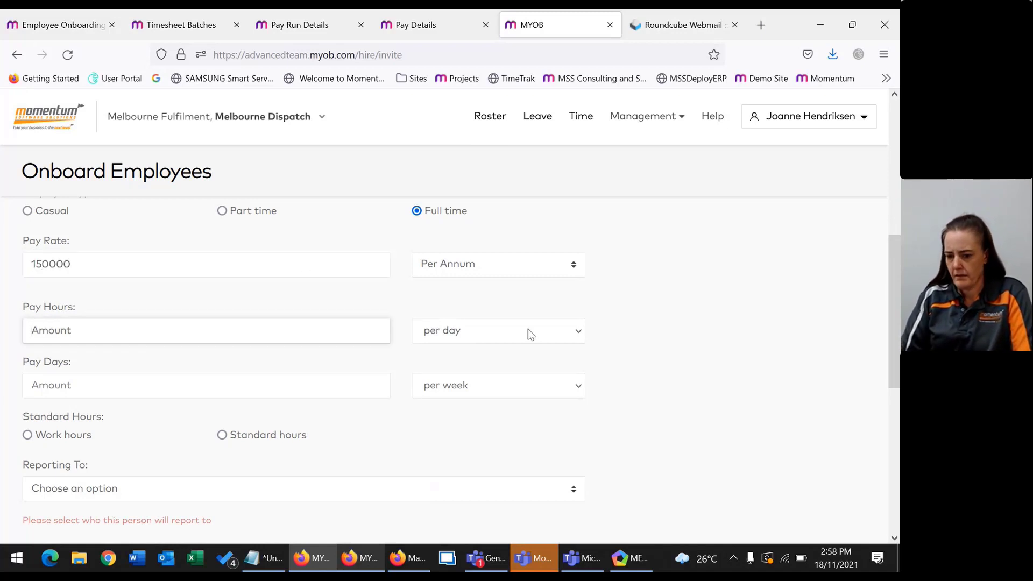
{"action": "type", "text": "7.6"}
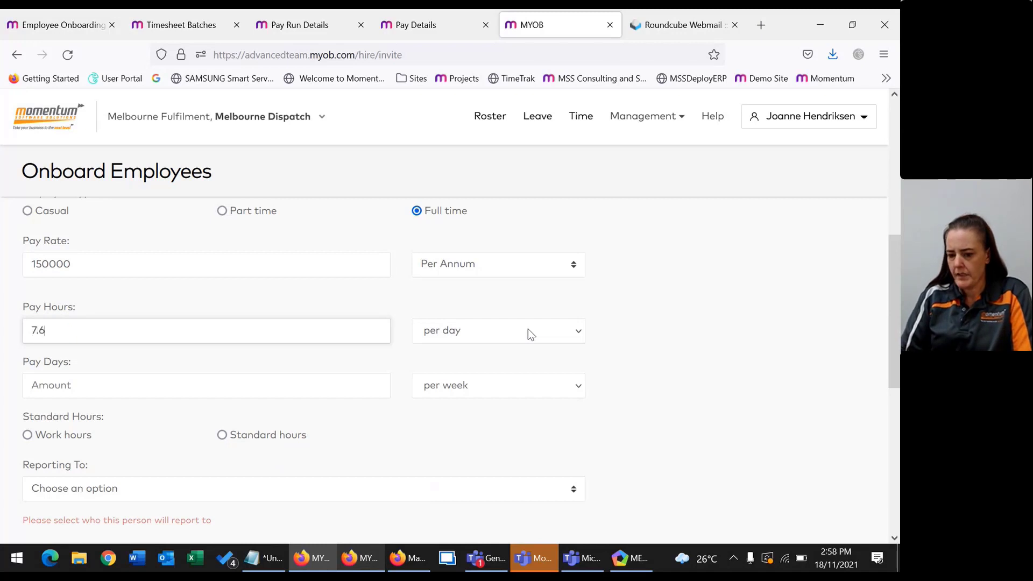
{"action": "key", "text": "Tab"}
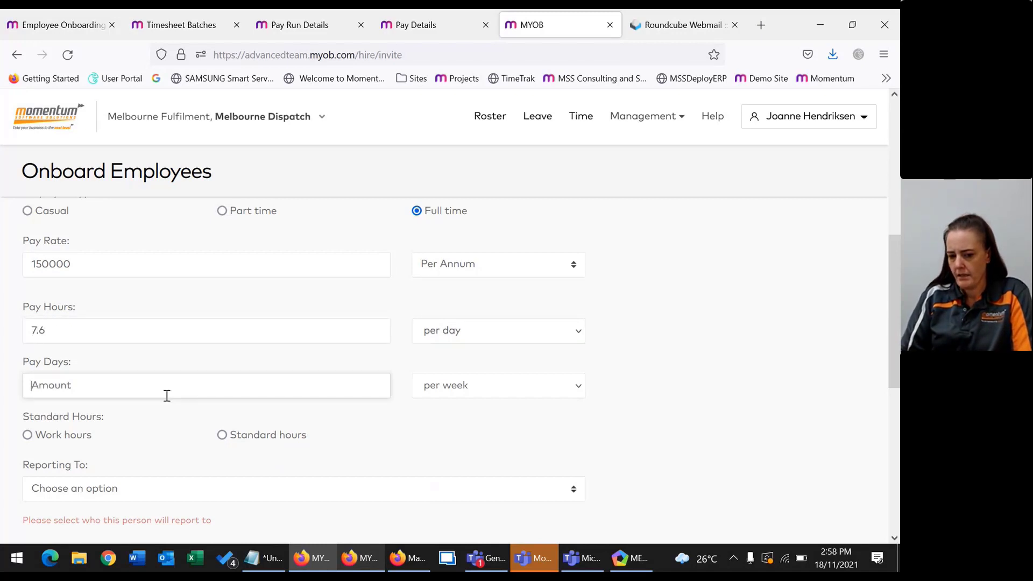
{"action": "type", "text": "5"}
{"action": "key", "text": "Tab"}
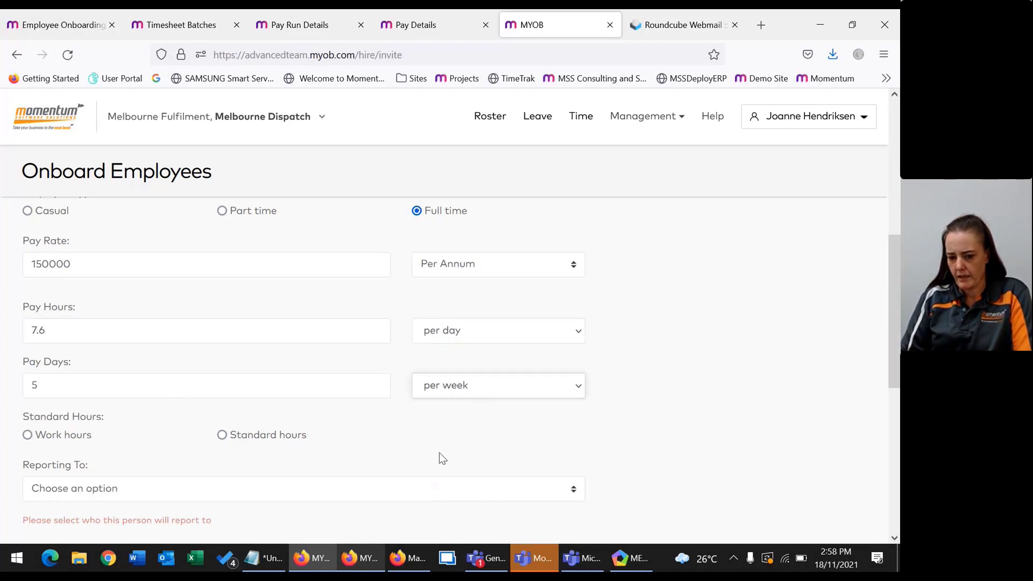
Base standard hours on Work hours and choose the Reporting To manager.
{"action": "left_click", "coordinate": [27, 437]}
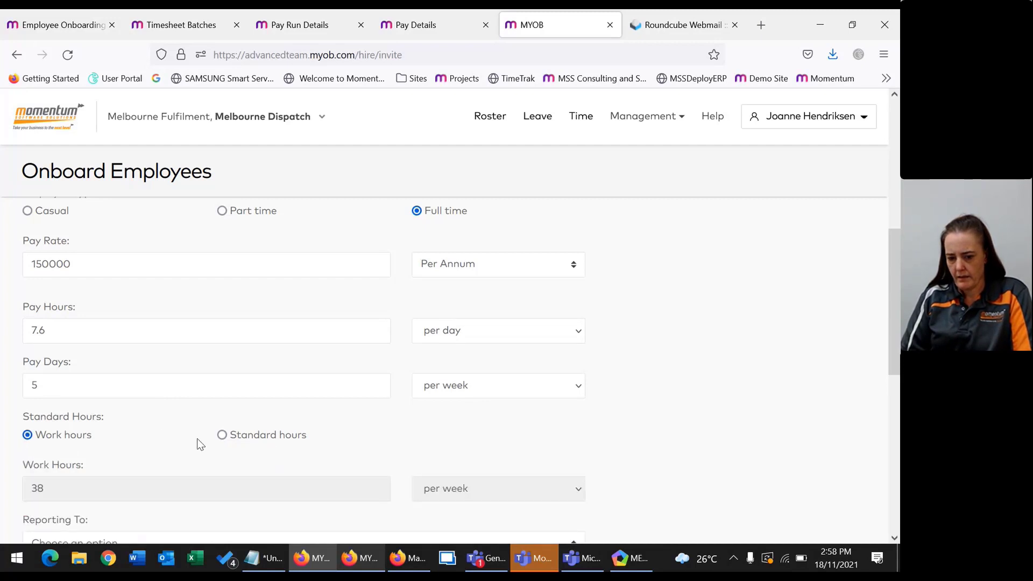
{"action": "scroll", "coordinate": [236, 446], "scroll_direction": "down", "scroll_amount": 3}
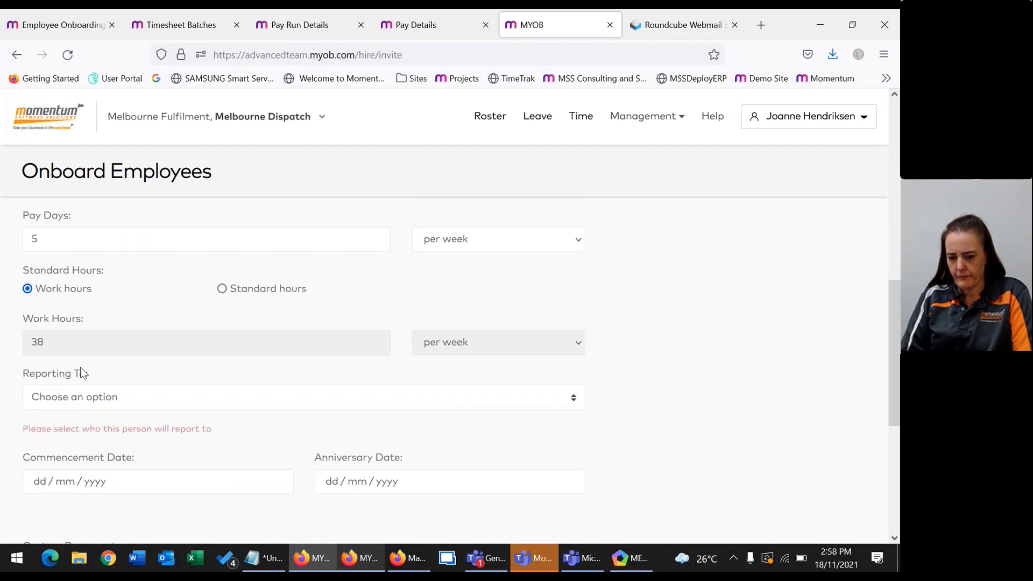
{"action": "left_click", "coordinate": [100, 398]}
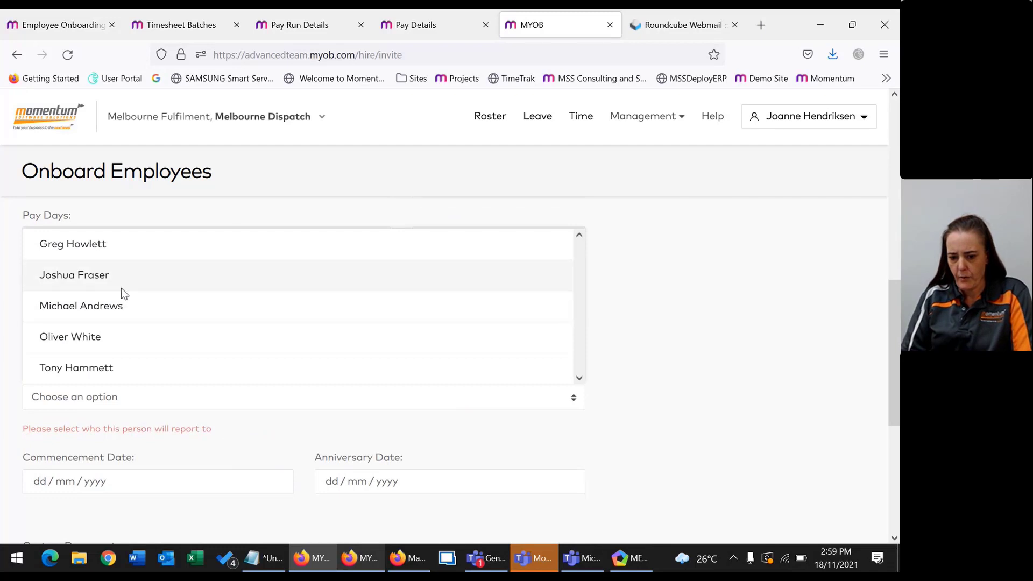
{"action": "scroll", "coordinate": [129, 339], "scroll_direction": "down", "scroll_amount": 1}
{"action": "scroll", "coordinate": [269, 329], "scroll_direction": "up", "scroll_amount": 4}
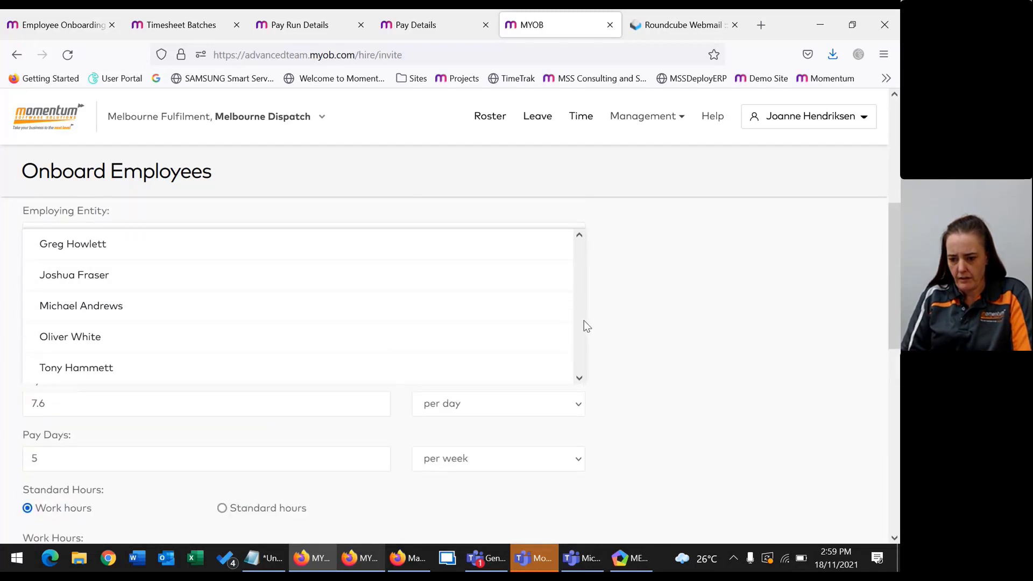
{"action": "left_click", "coordinate": [192, 341]}
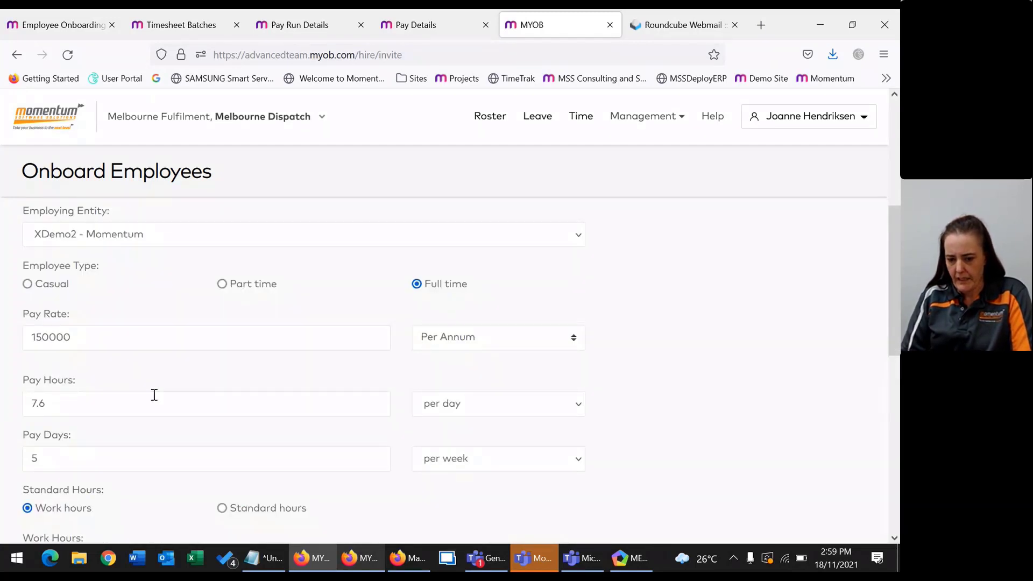
{"action": "scroll", "coordinate": [156, 431], "scroll_direction": "down", "scroll_amount": 2}
{"action": "scroll", "coordinate": [165, 444], "scroll_direction": "down", "scroll_amount": 3}
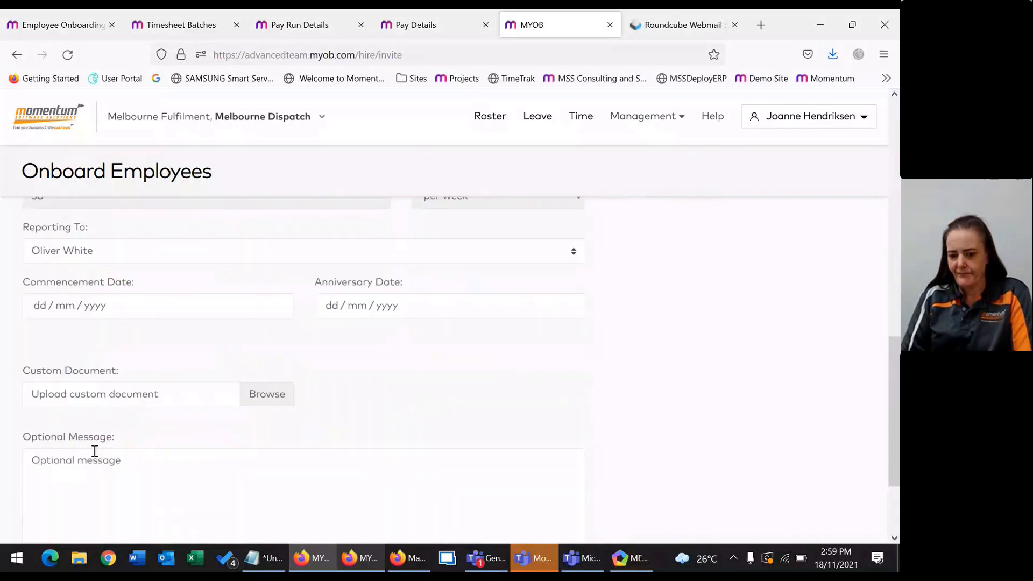
Set both commencement and anniversary dates to 22 November 2021.
{"action": "left_click", "coordinate": [43, 315]}
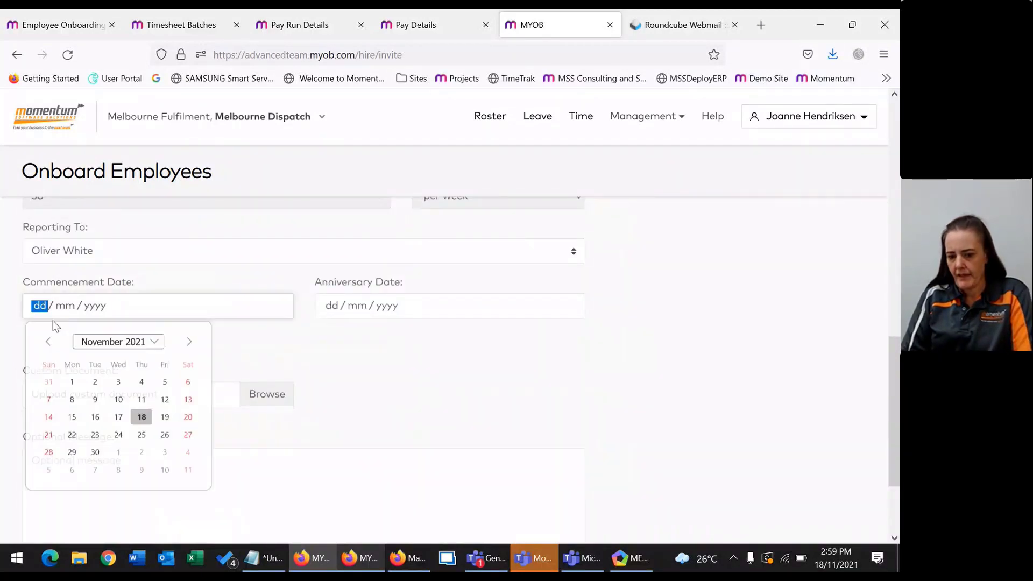
{"action": "left_click", "coordinate": [70, 441]}
{"action": "left_click", "coordinate": [341, 317]}
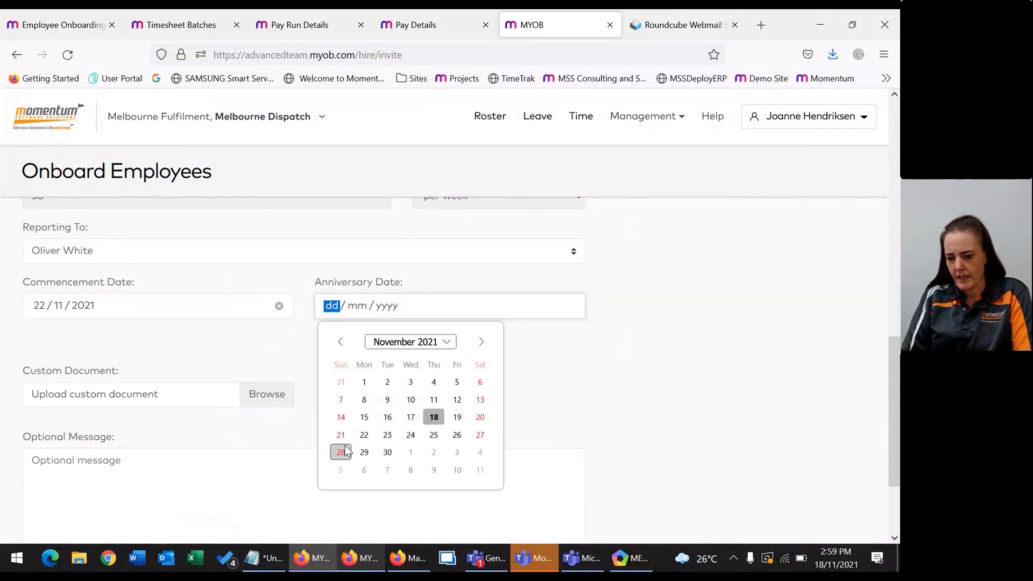
{"action": "left_click", "coordinate": [364, 433]}
Attach Updated employment agreement.png as a custom document and send the invite.
{"action": "left_click", "coordinate": [146, 401]}
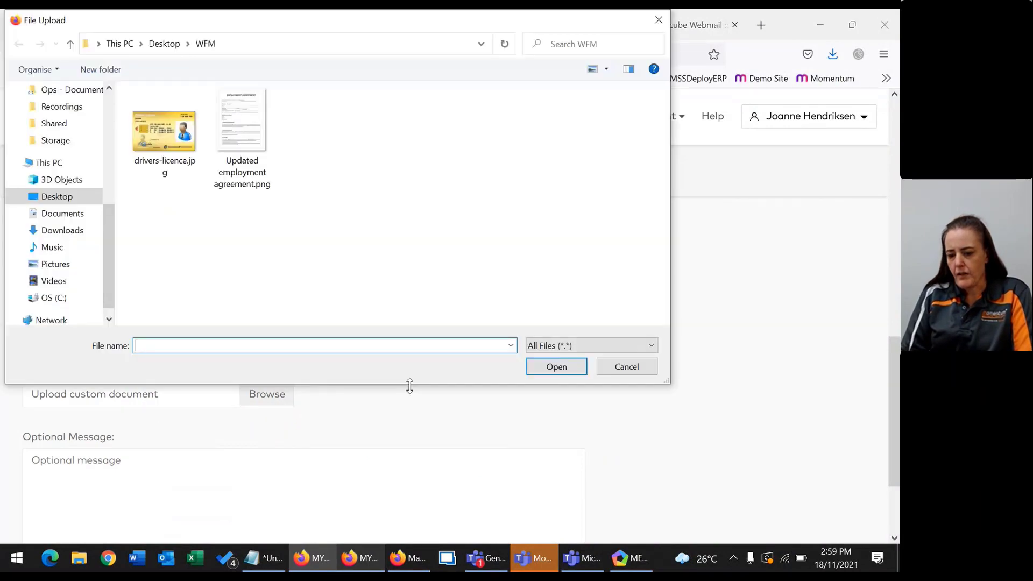
{"action": "left_click", "coordinate": [626, 368]}
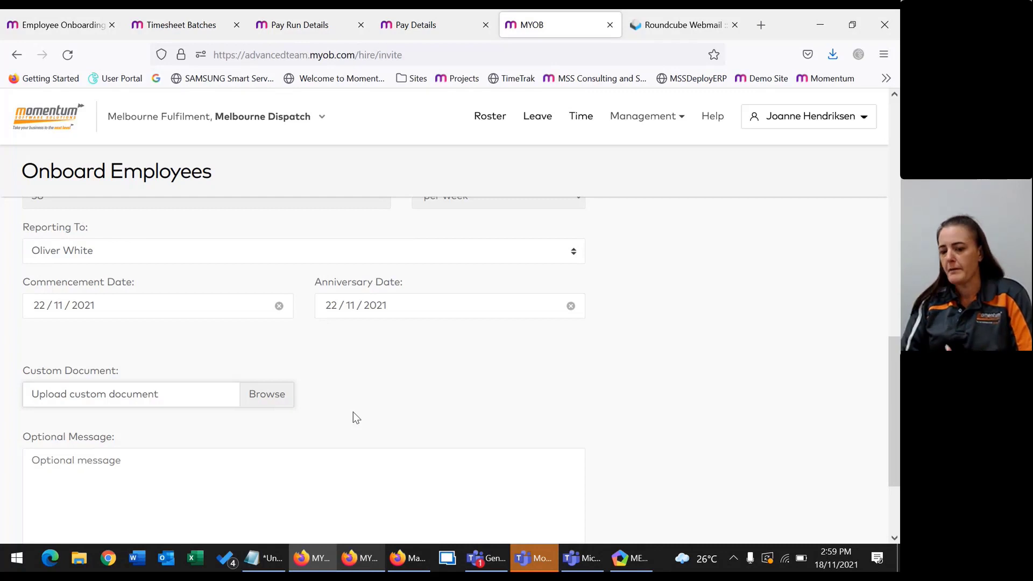
{"action": "left_click", "coordinate": [281, 399]}
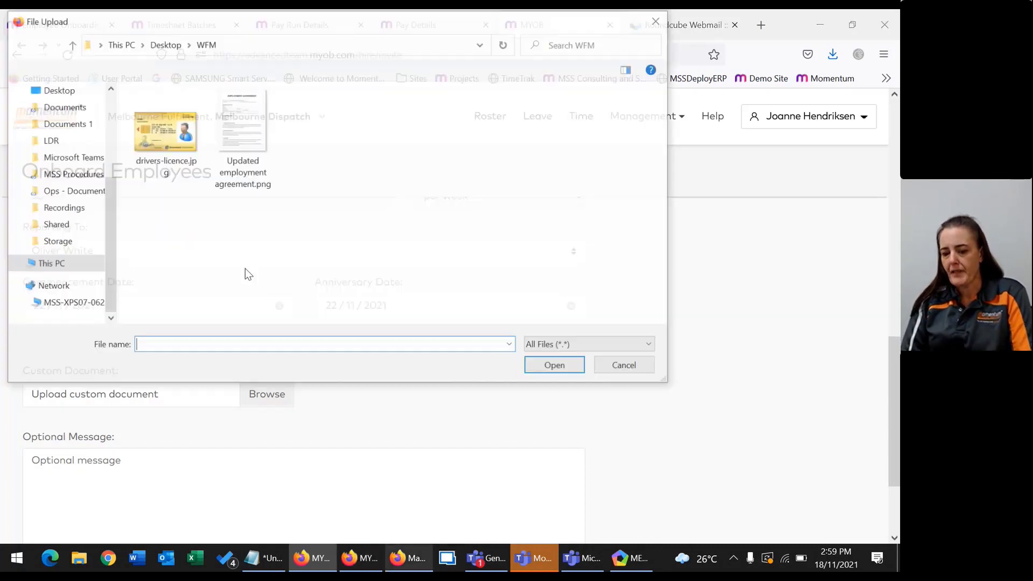
{"action": "double_click", "coordinate": [245, 147]}
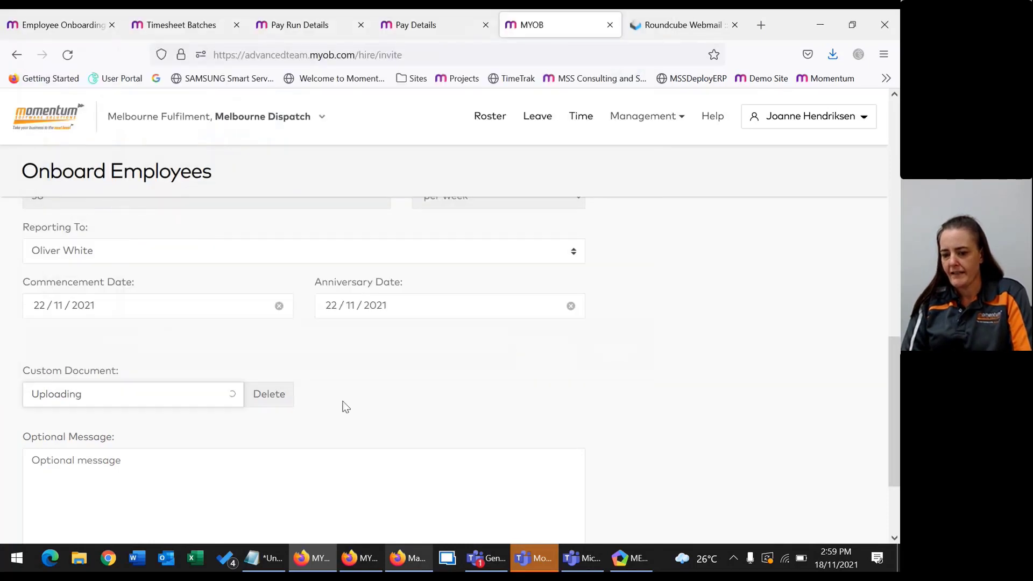
{"action": "scroll", "coordinate": [169, 415], "scroll_direction": "down", "scroll_amount": 2}
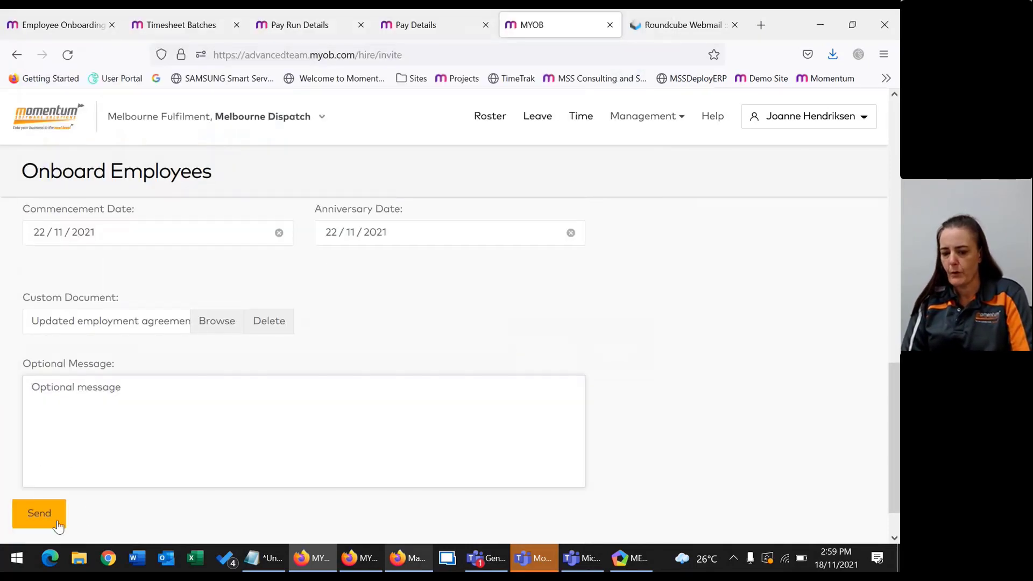
{"action": "scroll", "coordinate": [138, 491], "scroll_direction": "down", "scroll_amount": 1}
{"action": "left_click", "coordinate": [22, 465]}
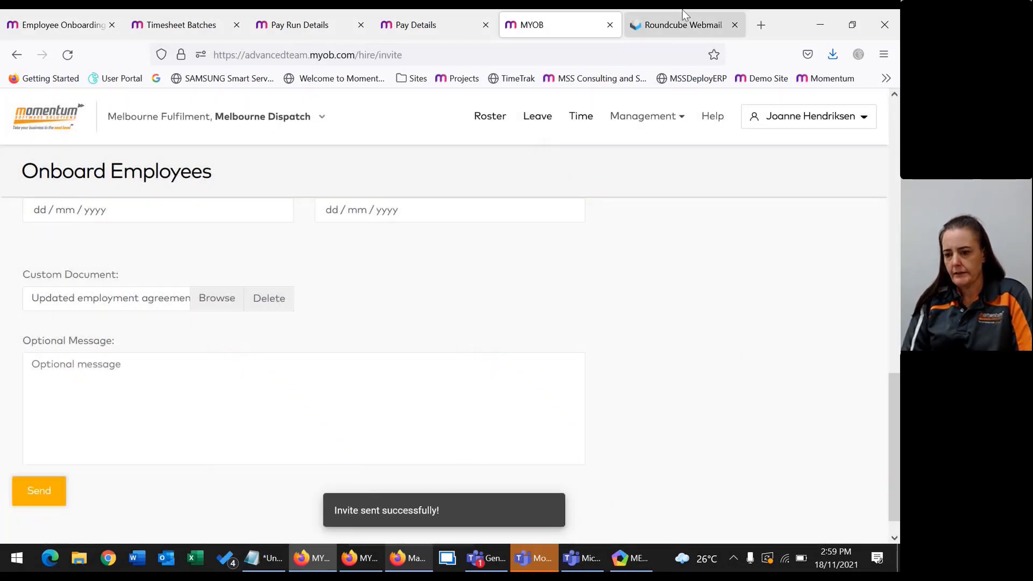
Check the Roundcube Webmail test mailbox for the invite, then return to the form.
{"action": "left_click", "coordinate": [655, 31]}
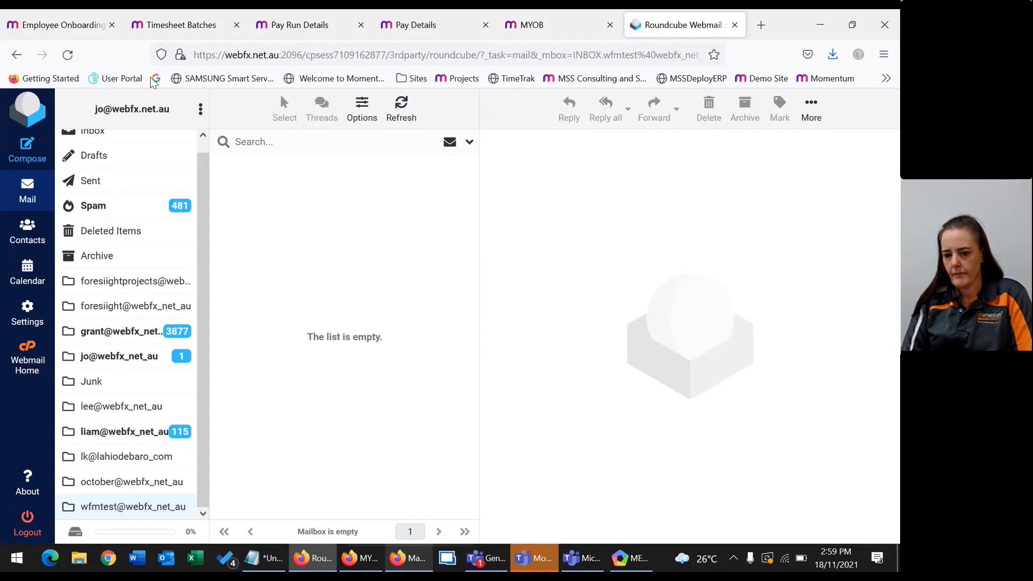
{"action": "left_click", "coordinate": [119, 508]}
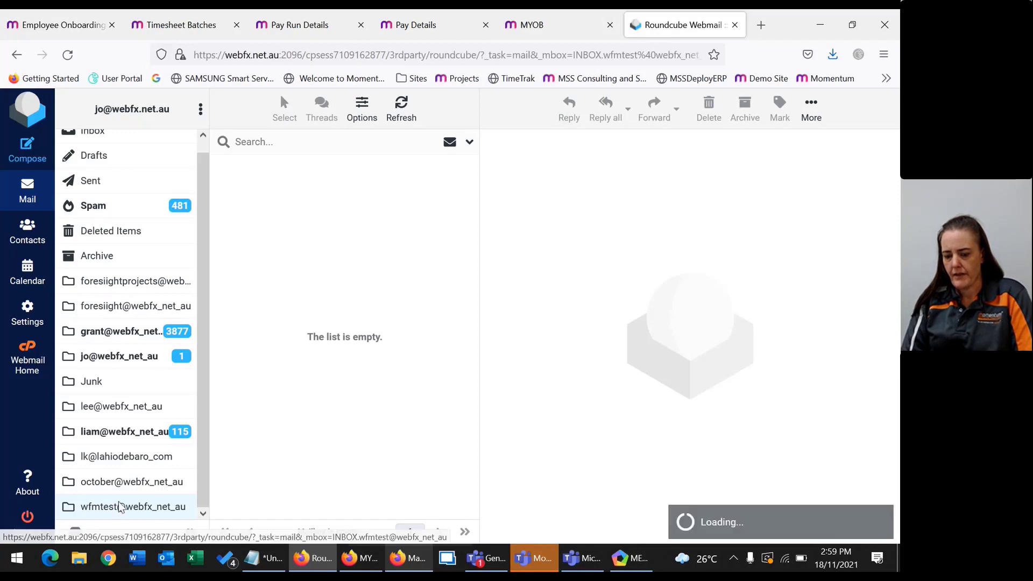
{"action": "left_click", "coordinate": [543, 24]}
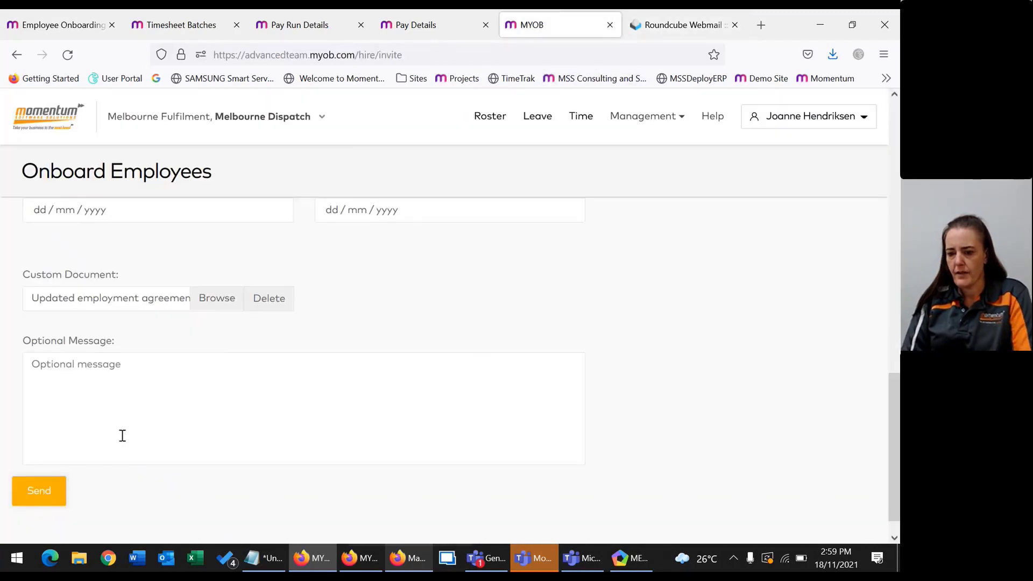
Choose the Reporting To manager via name search and attempt to send the form.
{"action": "scroll", "coordinate": [392, 321], "scroll_direction": "up", "scroll_amount": 6}
{"action": "scroll", "coordinate": [212, 356], "scroll_direction": "down", "scroll_amount": 3}
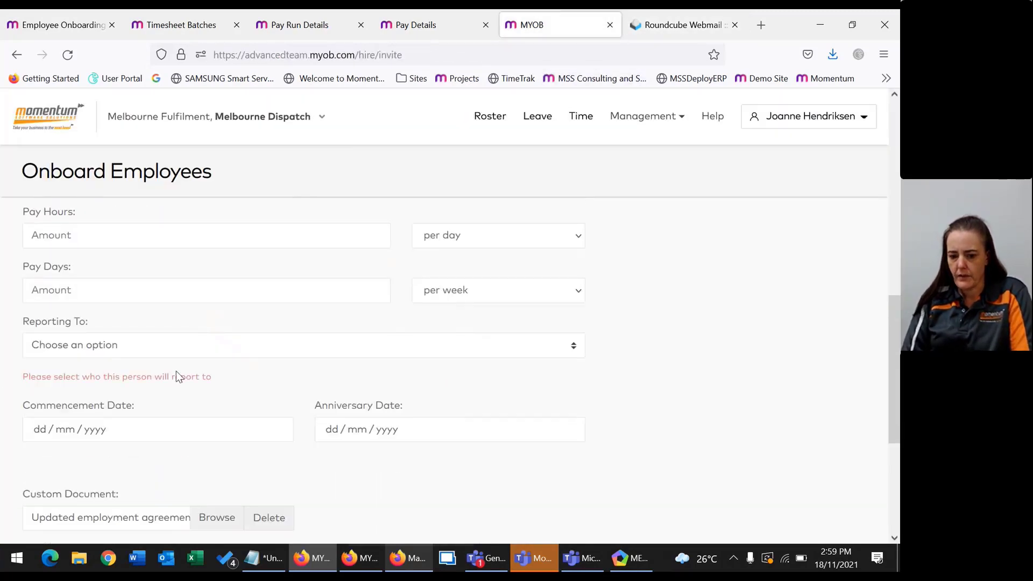
{"action": "left_click", "coordinate": [95, 346]}
{"action": "left_click", "coordinate": [118, 349]}
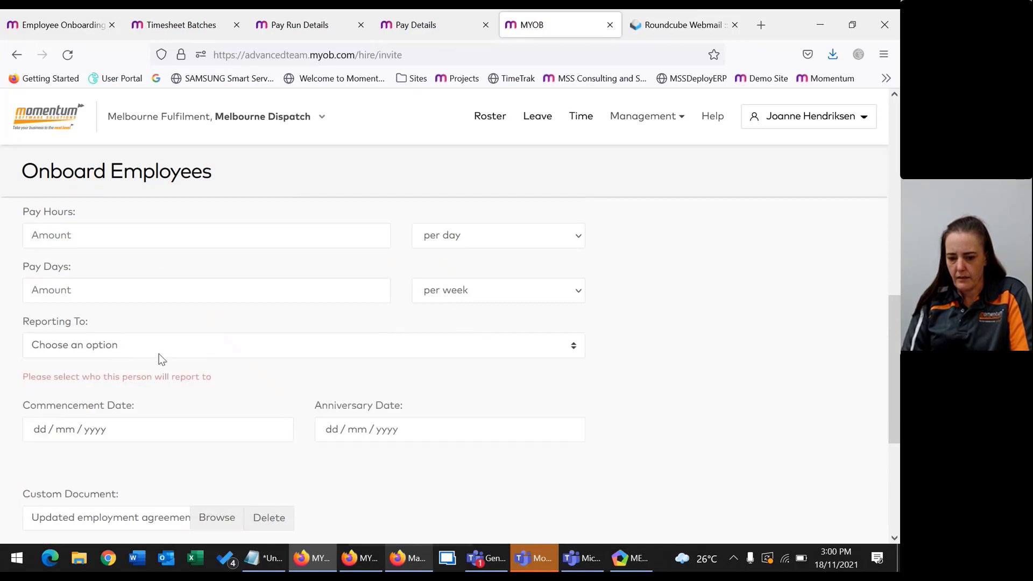
{"action": "left_click", "coordinate": [200, 349]}
{"action": "scroll", "coordinate": [197, 418], "scroll_direction": "up", "scroll_amount": 3}
{"action": "type", "text": "a"}
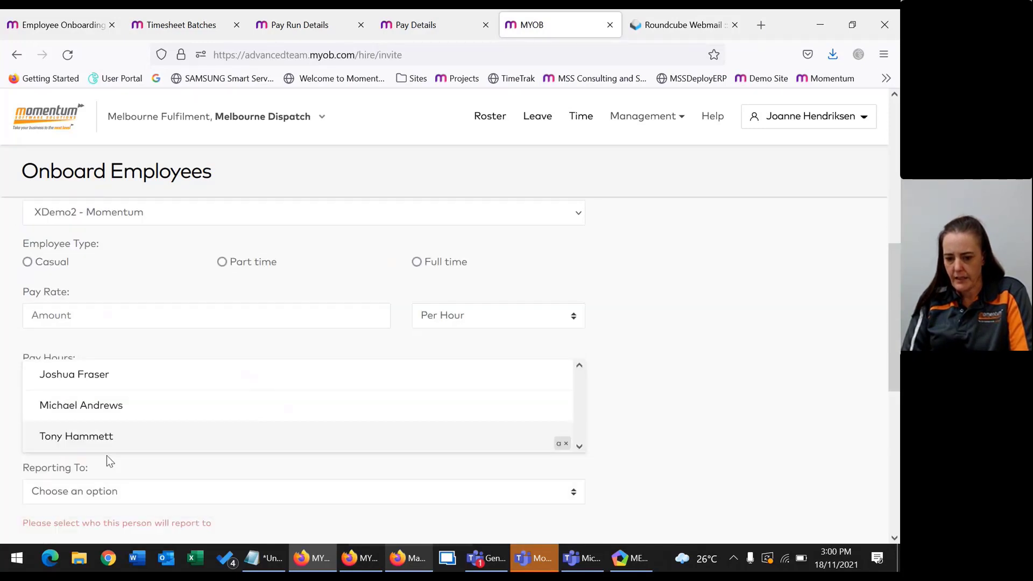
{"action": "type", "text": "l"}
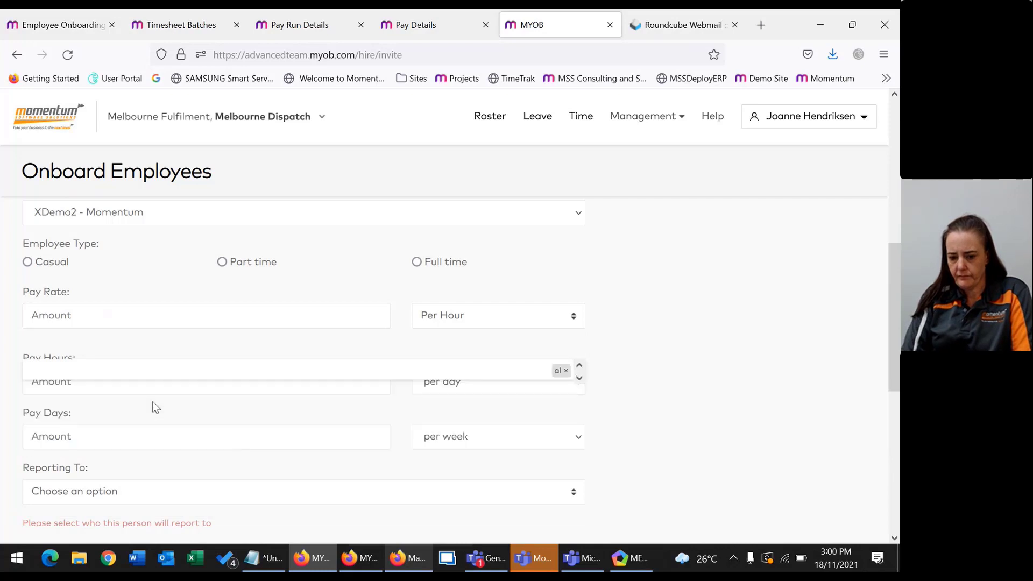
{"action": "left_click", "coordinate": [567, 373]}
{"action": "left_click", "coordinate": [98, 379]}
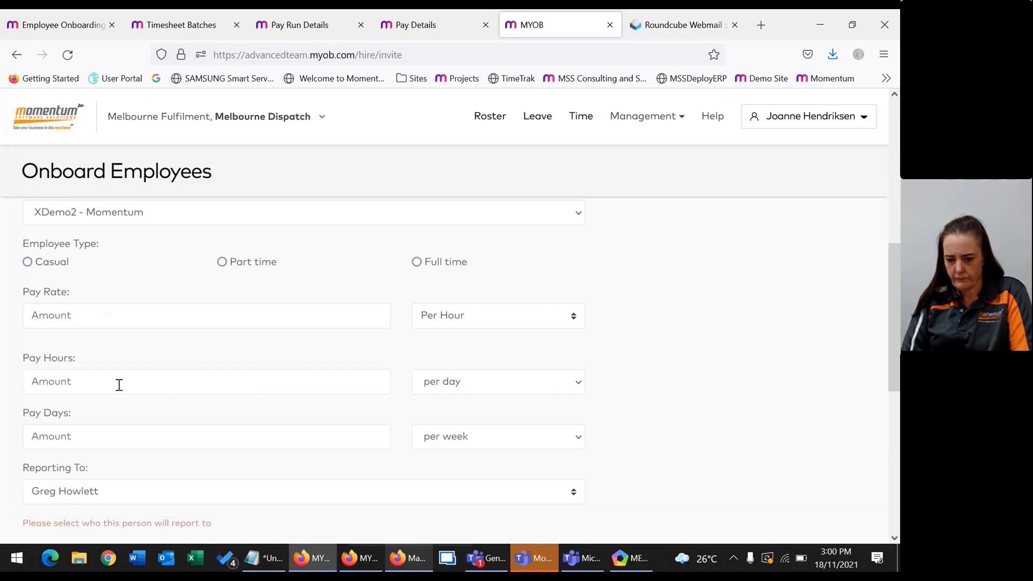
{"action": "scroll", "coordinate": [140, 490], "scroll_direction": "down", "scroll_amount": 10}
{"action": "left_click", "coordinate": [34, 464]}
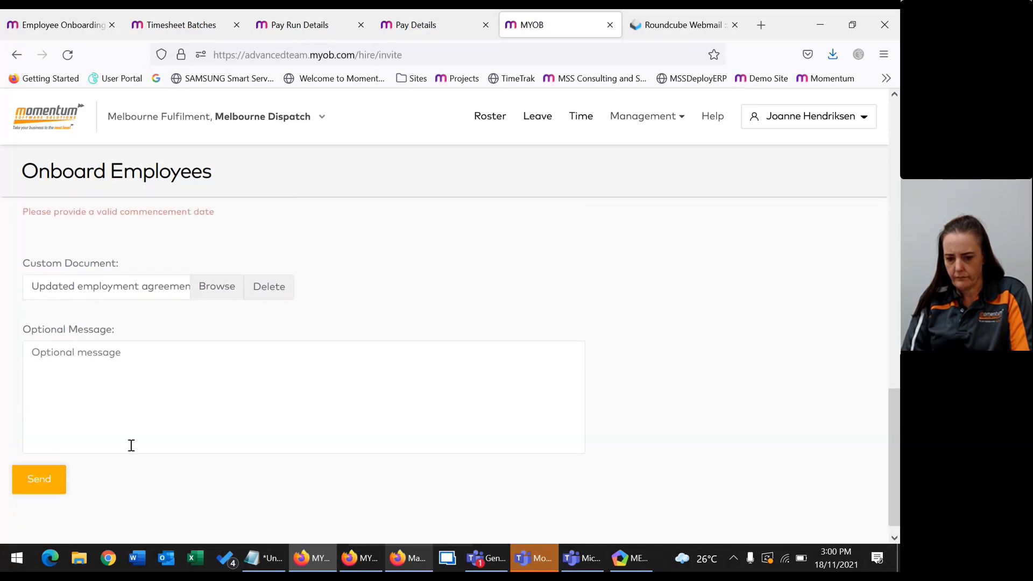
Set the commencement and anniversary dates to 22 November 2021.
{"action": "scroll", "coordinate": [129, 445], "scroll_direction": "up", "scroll_amount": 3}
{"action": "left_click", "coordinate": [115, 328]}
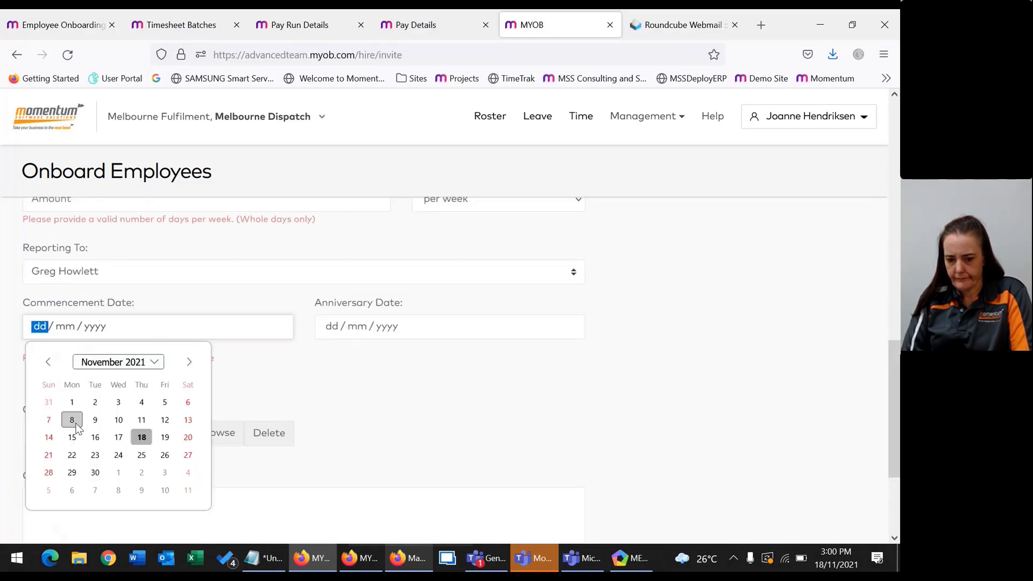
{"action": "left_click", "coordinate": [72, 455]}
{"action": "left_click", "coordinate": [317, 338]}
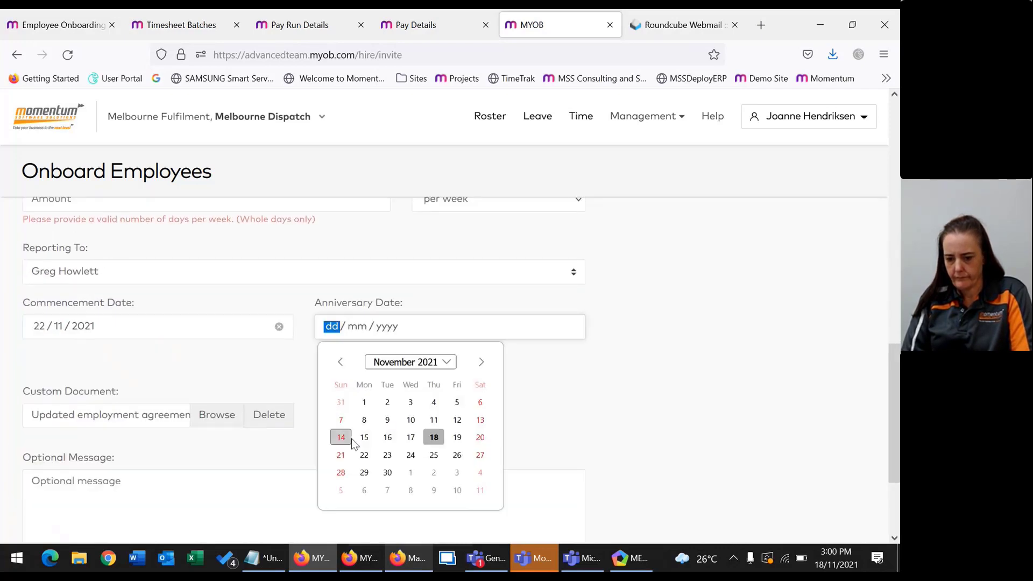
{"action": "left_click", "coordinate": [364, 453]}
{"action": "left_click", "coordinate": [221, 357]}
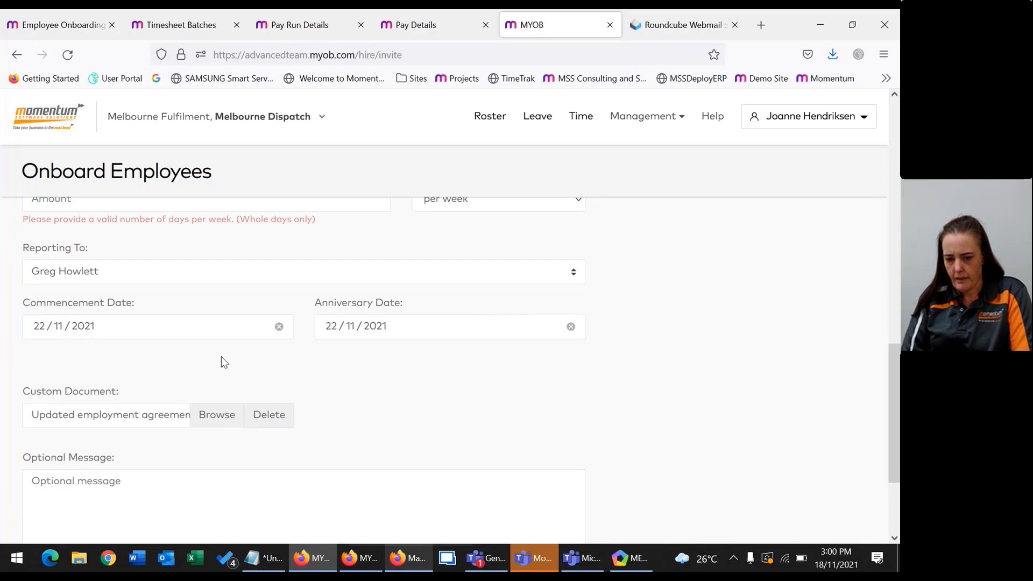
Enter 5 pay days per week and mark the employee as Part time.
{"action": "scroll", "coordinate": [221, 357], "scroll_direction": "up", "scroll_amount": 3}
{"action": "left_click", "coordinate": [100, 345]}
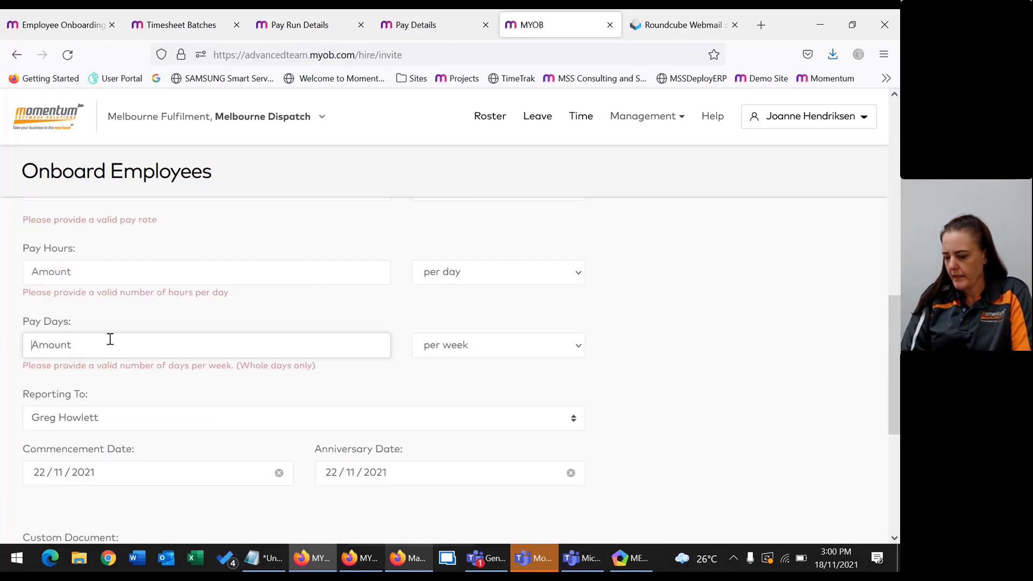
{"action": "type", "text": "5"}
{"action": "left_click", "coordinate": [95, 263]}
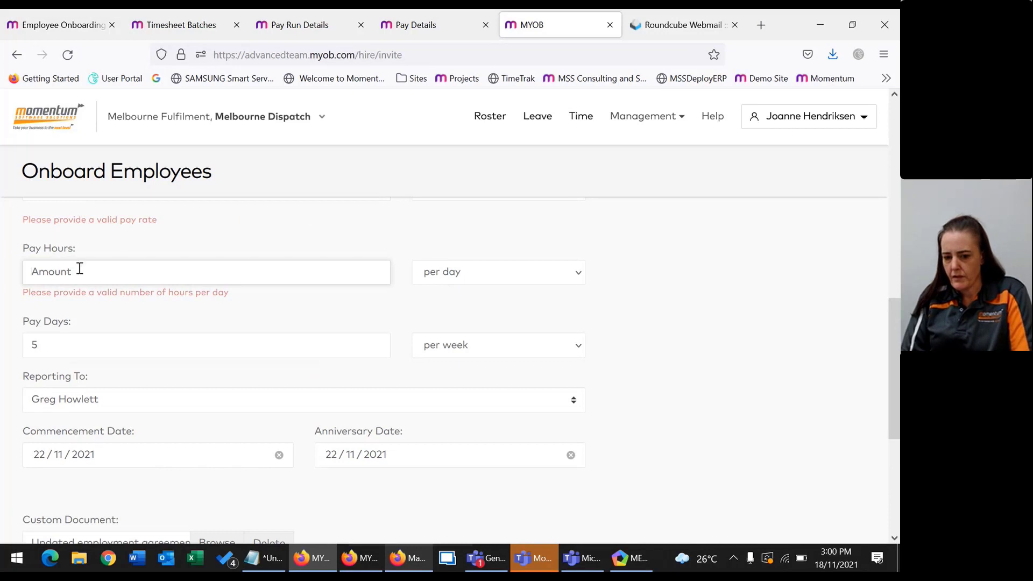
{"action": "scroll", "coordinate": [254, 307], "scroll_direction": "up", "scroll_amount": 3}
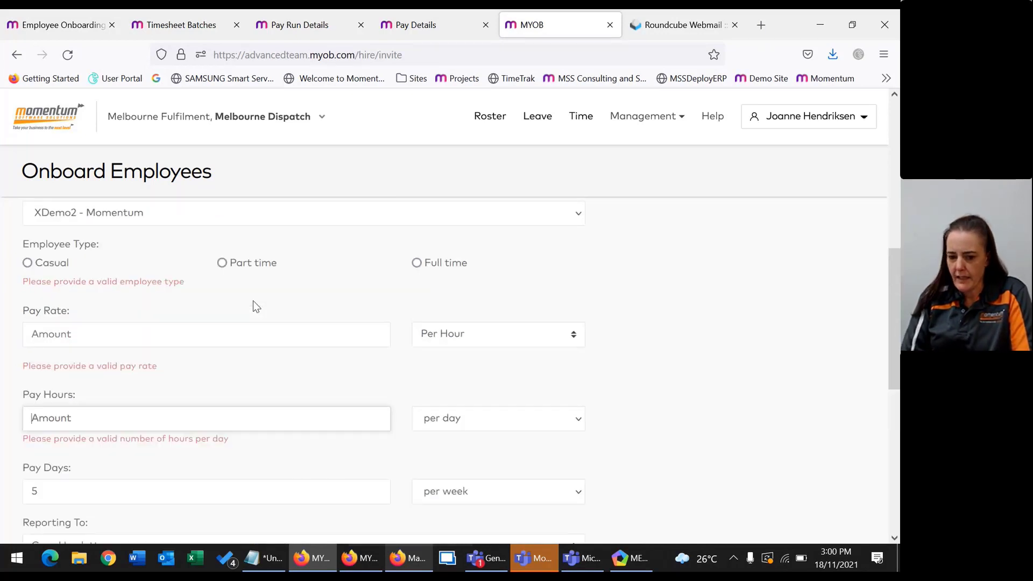
{"action": "scroll", "coordinate": [253, 304], "scroll_direction": "up", "scroll_amount": 3}
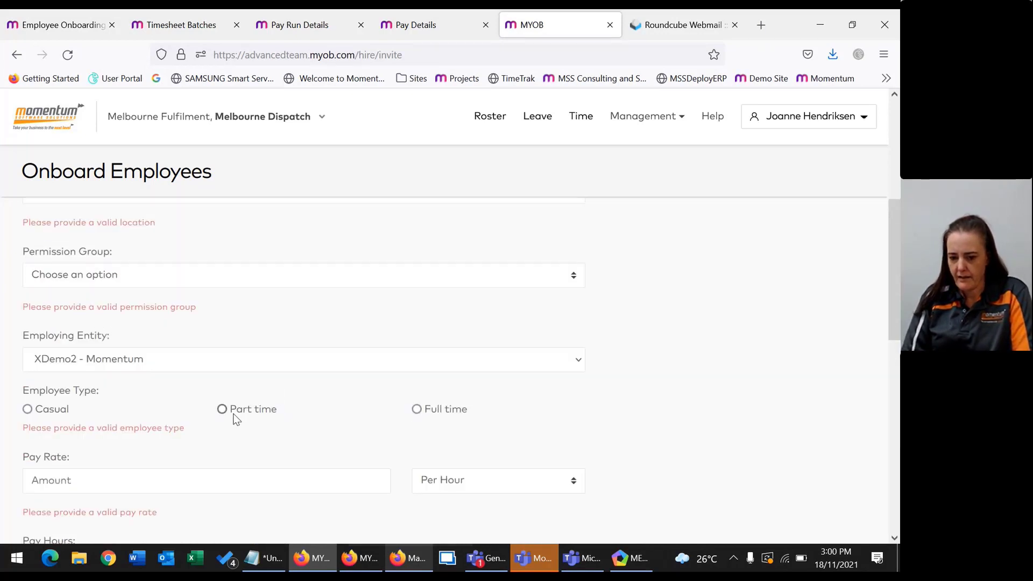
{"action": "left_click", "coordinate": [240, 409]}
Set the permission group to Manager and the location to Sydney Dispatch.
{"action": "left_click", "coordinate": [165, 274]}
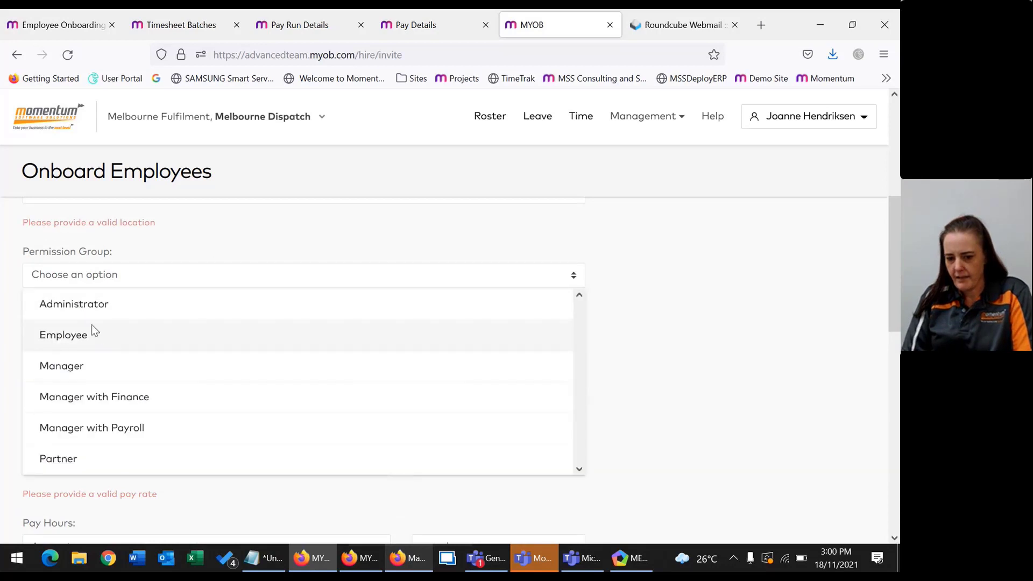
{"action": "left_click", "coordinate": [79, 368]}
{"action": "scroll", "coordinate": [176, 290], "scroll_direction": "up", "scroll_amount": 3}
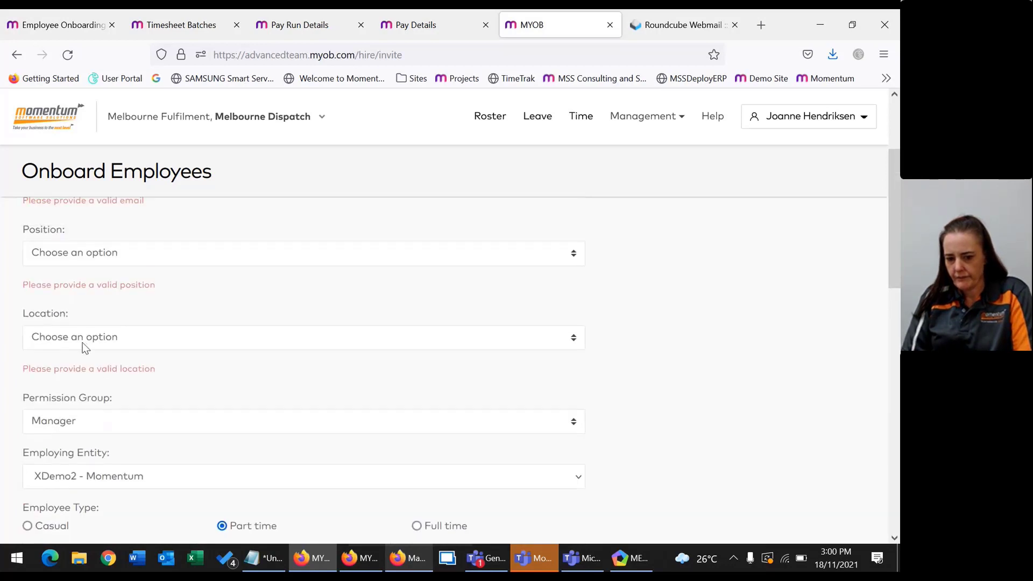
{"action": "left_click", "coordinate": [92, 337]}
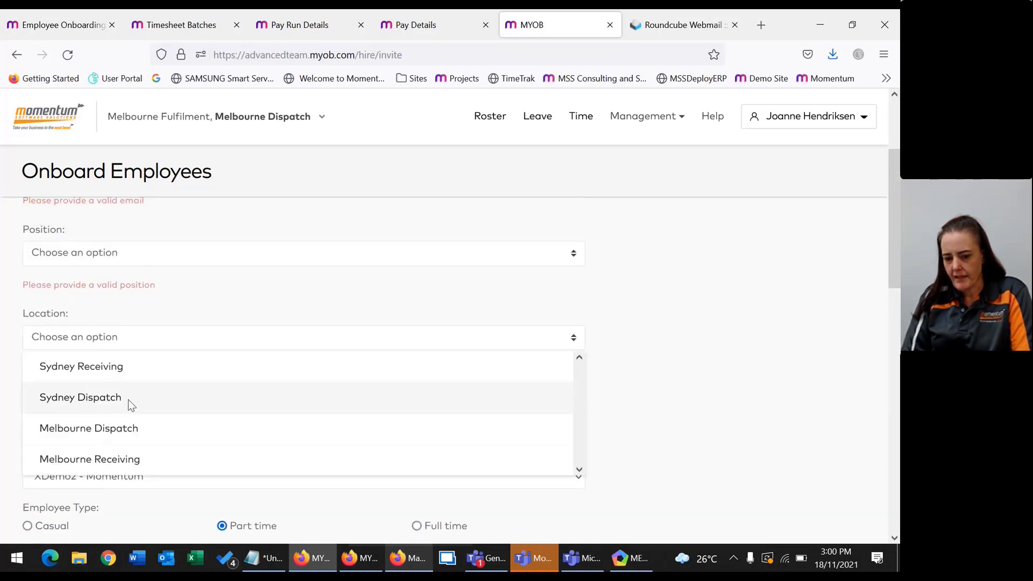
{"action": "left_click", "coordinate": [99, 401]}
{"action": "scroll", "coordinate": [148, 292], "scroll_direction": "up", "scroll_amount": 3}
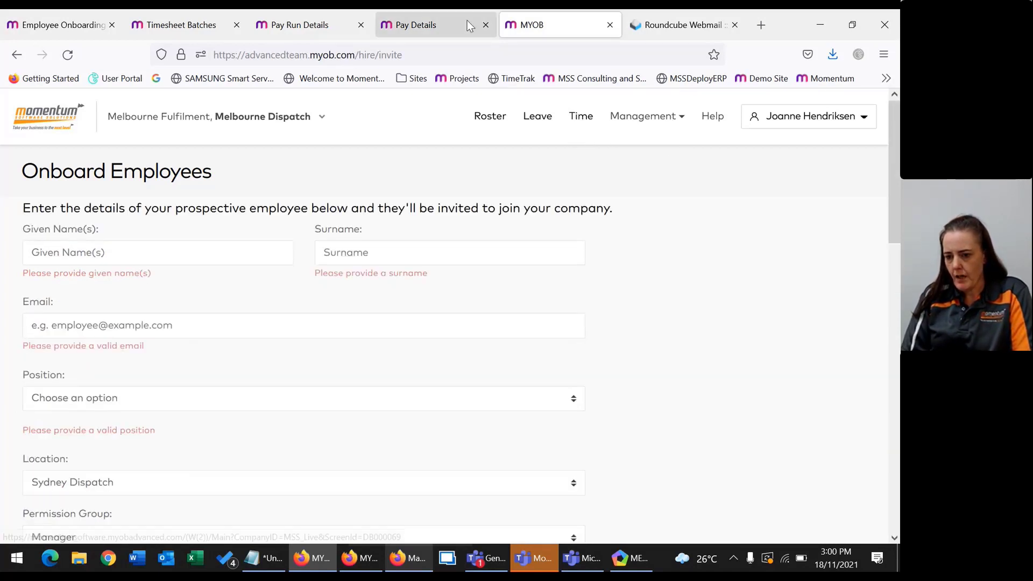
Duplicate the browser tab and open the Manage Time timesheets for Nov 15–21.
{"action": "right_click", "coordinate": [549, 27]}
{"action": "left_click", "coordinate": [588, 136]}
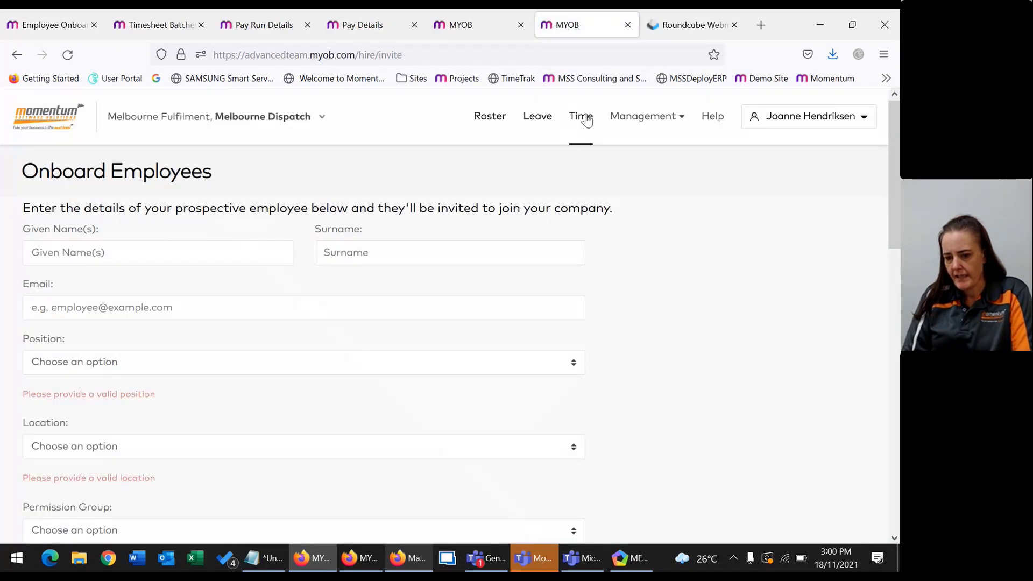
{"action": "left_click", "coordinate": [582, 117]}
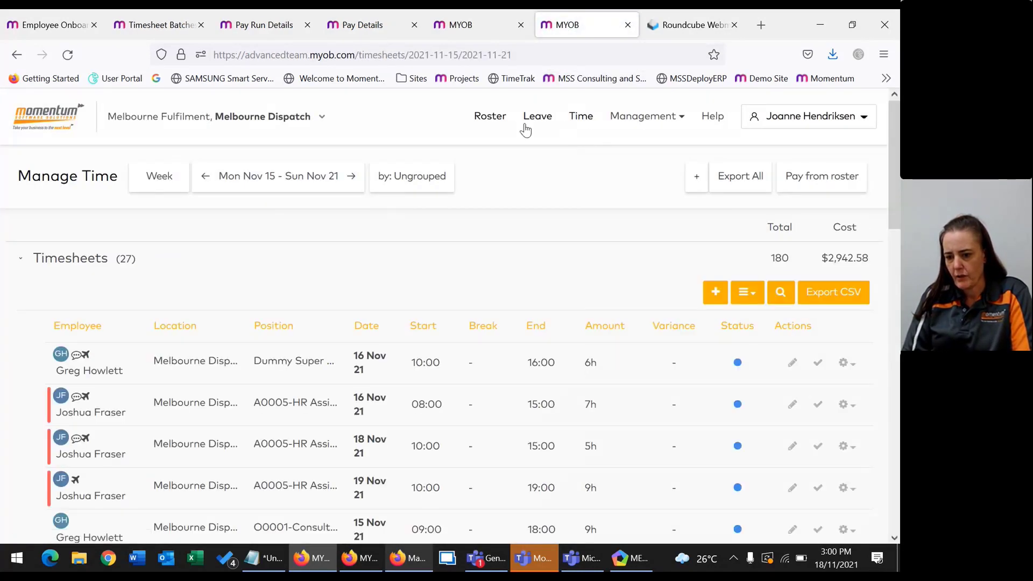
Confirm under Management > Hire > Status that the new employee's onboarding invitation is pending, briefly checking the mailbox.
{"action": "left_click", "coordinate": [677, 117]}
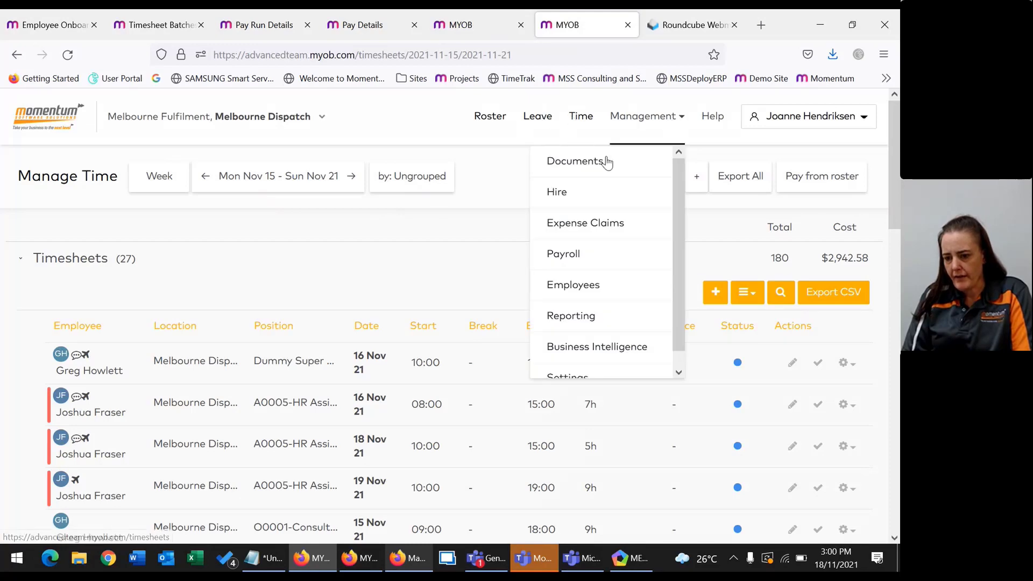
{"action": "left_click", "coordinate": [585, 194]}
{"action": "left_click", "coordinate": [350, 276]}
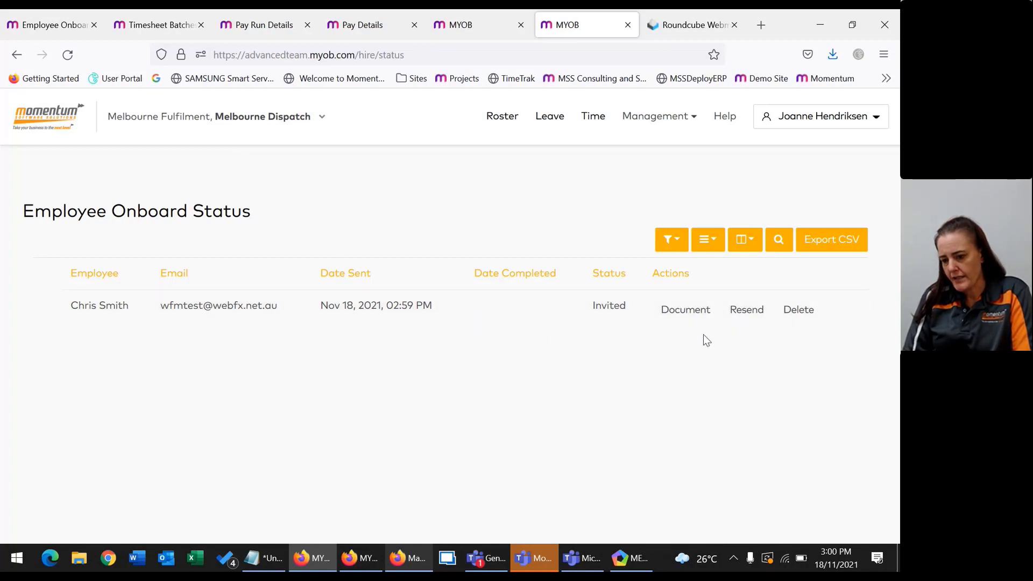
{"action": "left_click", "coordinate": [652, 26]}
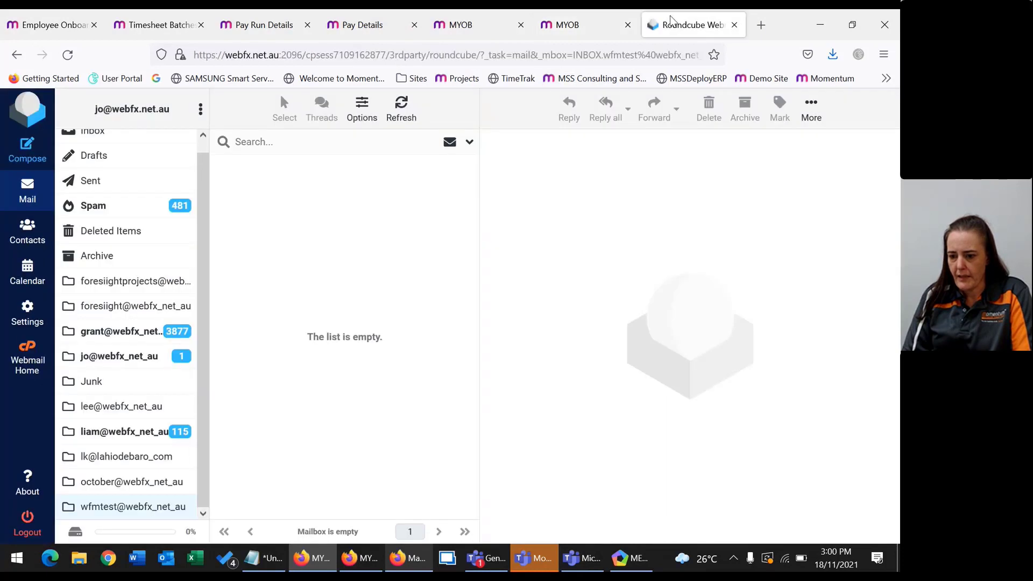
{"action": "left_click", "coordinate": [608, 25]}
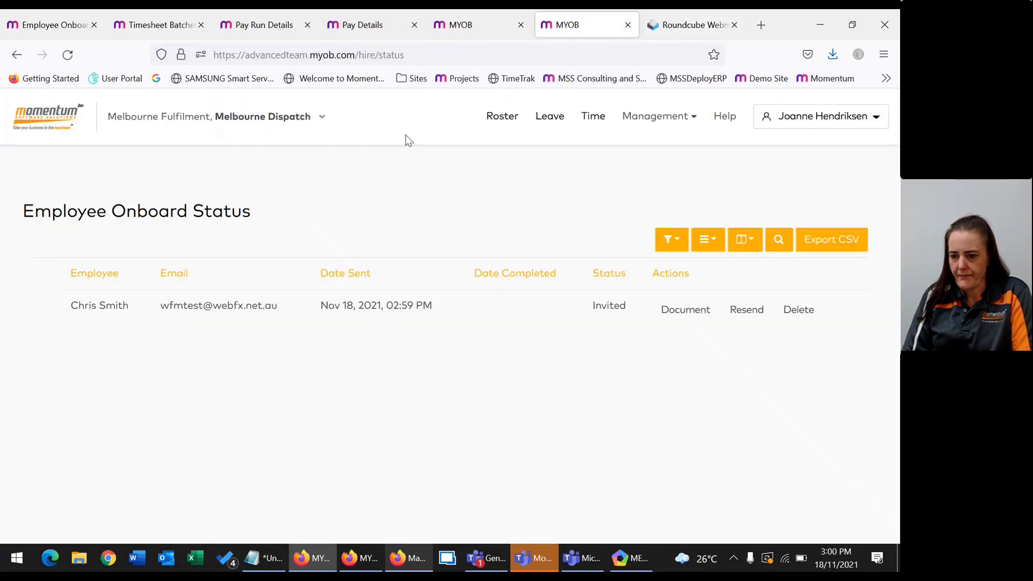
Open Management > Settings and scroll through the available setting options.
{"action": "left_click", "coordinate": [641, 119]}
{"action": "scroll", "coordinate": [657, 337], "scroll_direction": "down", "scroll_amount": 1}
{"action": "left_click", "coordinate": [591, 362]}
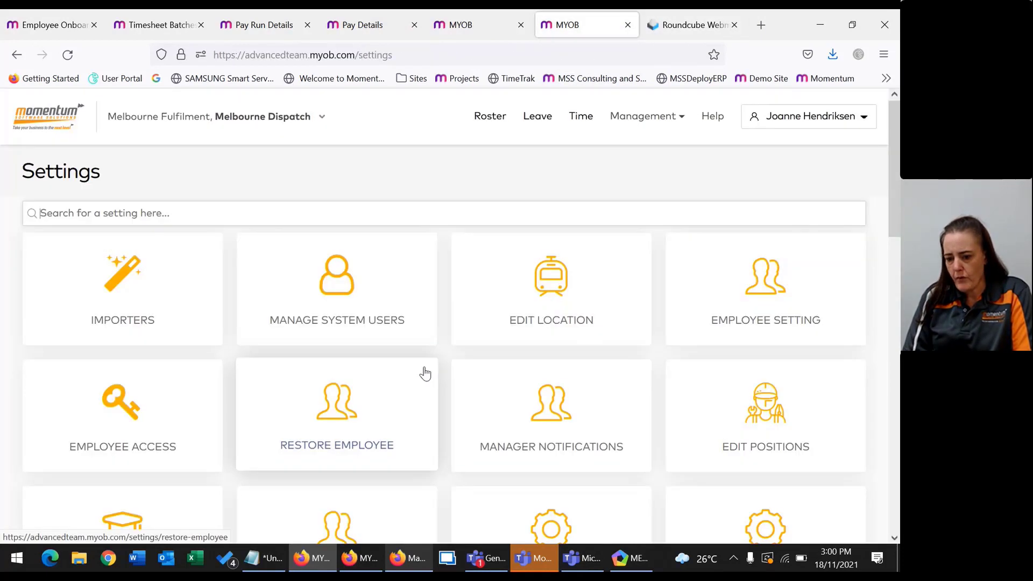
{"action": "scroll", "coordinate": [606, 383], "scroll_direction": "down", "scroll_amount": 2}
{"action": "scroll", "coordinate": [451, 410], "scroll_direction": "down", "scroll_amount": 5}
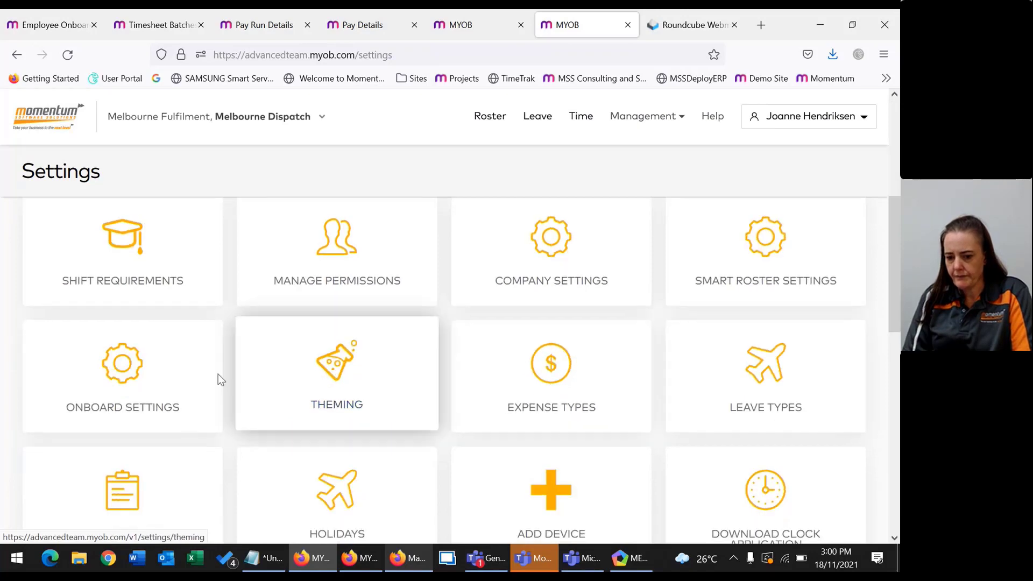
{"action": "scroll", "coordinate": [412, 351], "scroll_direction": "up", "scroll_amount": 1}
{"action": "scroll", "coordinate": [377, 371], "scroll_direction": "up", "scroll_amount": 2}
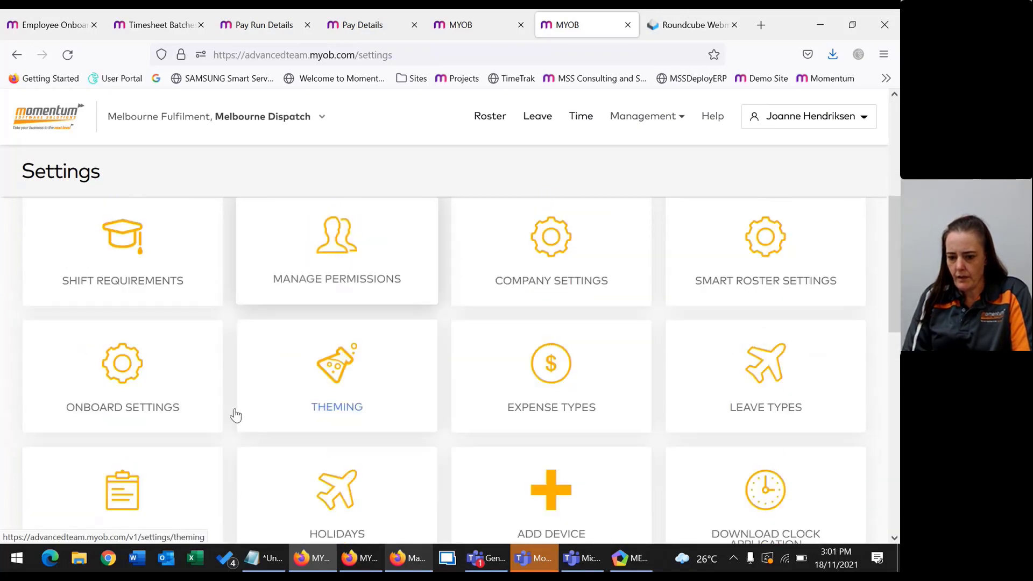
In Onboard Settings, enlarge and read the General Employee welcome message and confidentiality statement.
{"action": "left_click", "coordinate": [221, 387]}
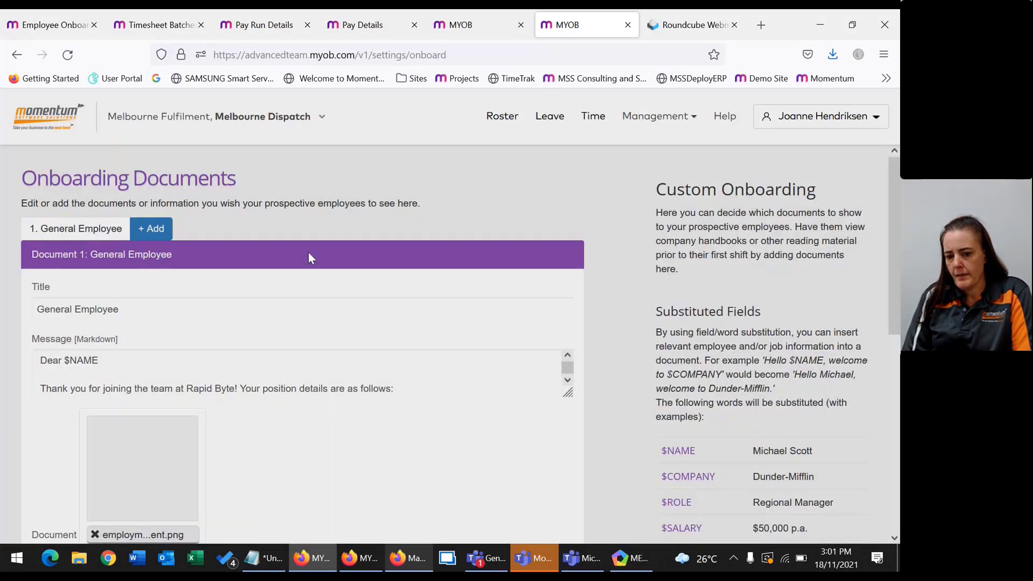
{"action": "scroll", "coordinate": [60, 276], "scroll_direction": "down", "scroll_amount": 2}
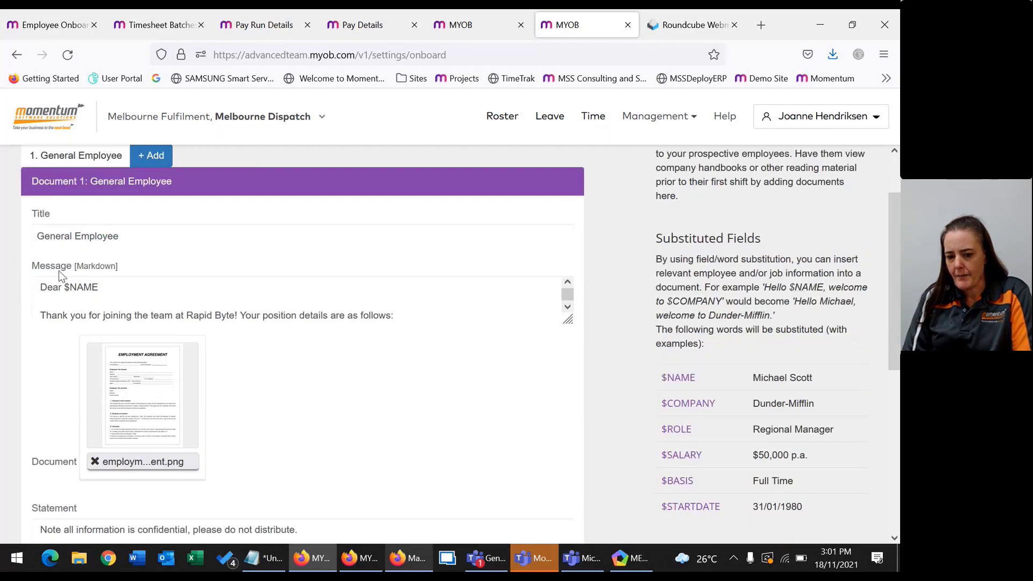
{"action": "left_click", "coordinate": [85, 292]}
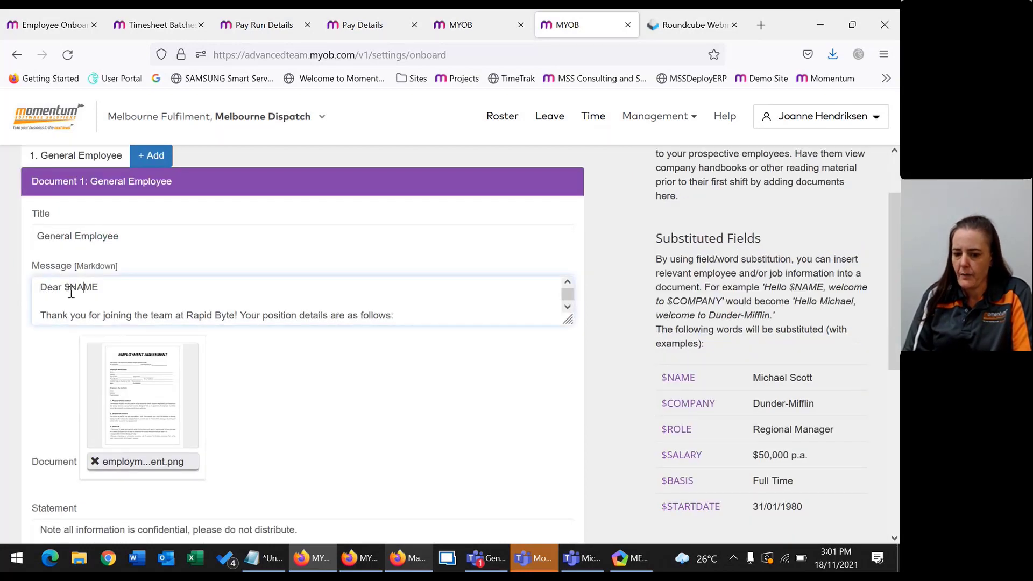
{"action": "scroll", "coordinate": [721, 431], "scroll_direction": "down", "scroll_amount": 2}
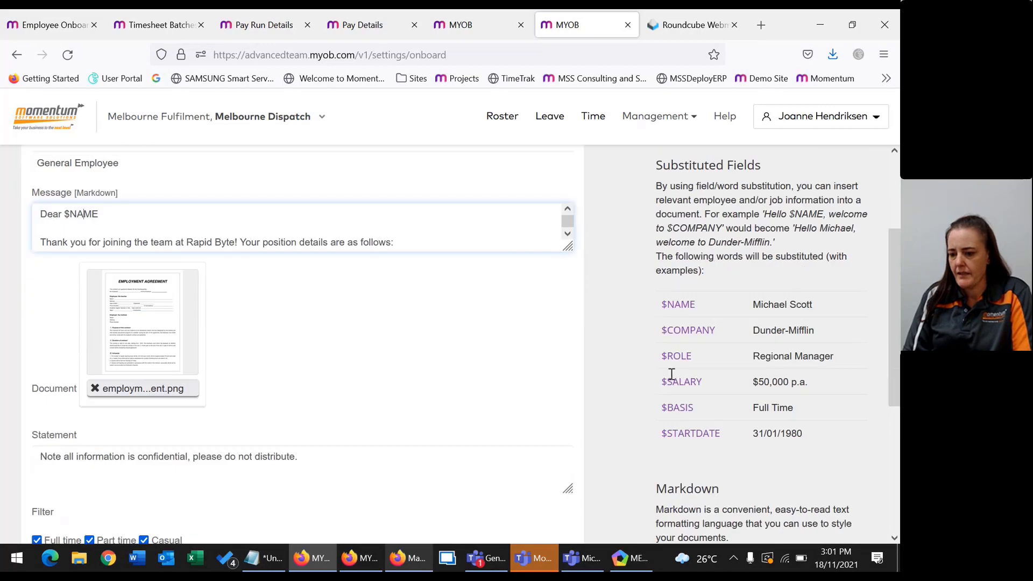
{"action": "left_click_drag", "start_coordinate": [567, 248], "coordinate": [570, 383]}
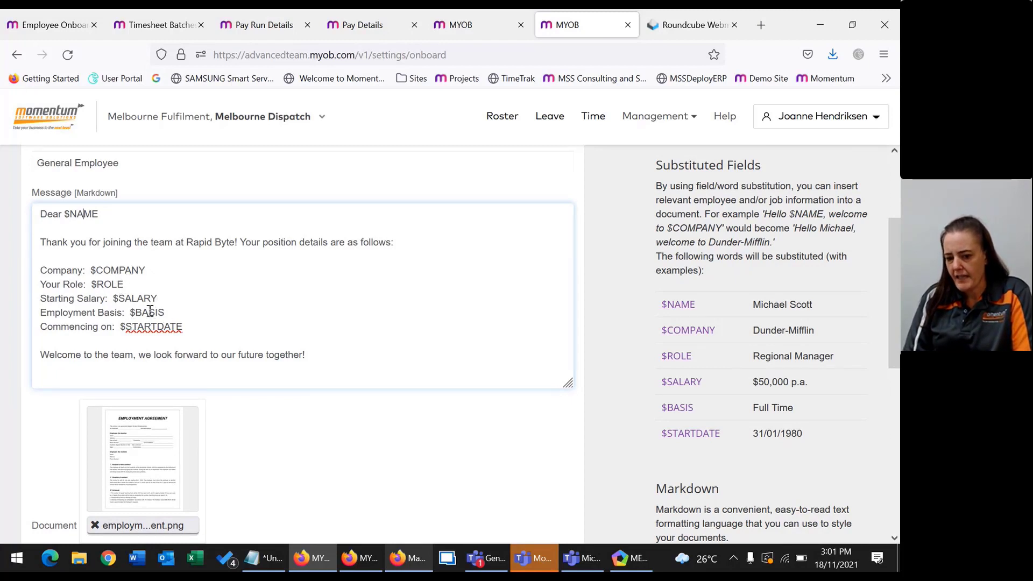
{"action": "scroll", "coordinate": [310, 350], "scroll_direction": "down", "scroll_amount": 3}
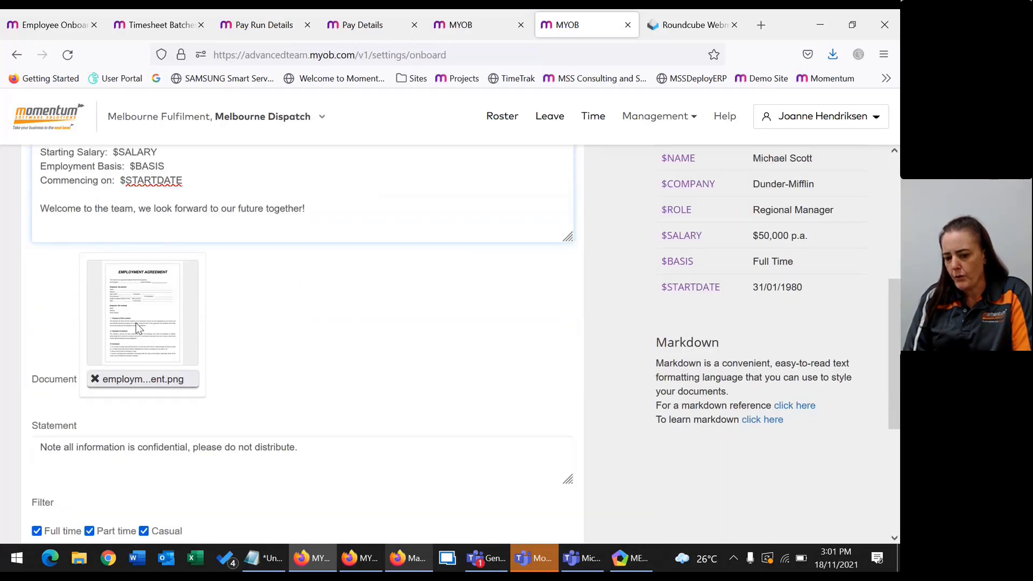
{"action": "scroll", "coordinate": [311, 339], "scroll_direction": "down", "scroll_amount": 4}
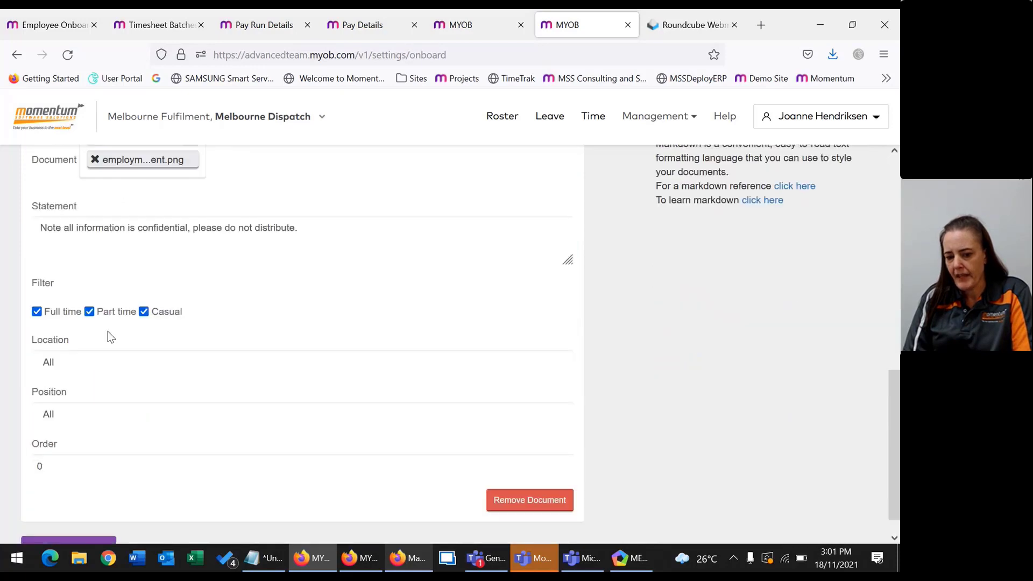
{"action": "left_click", "coordinate": [74, 239]}
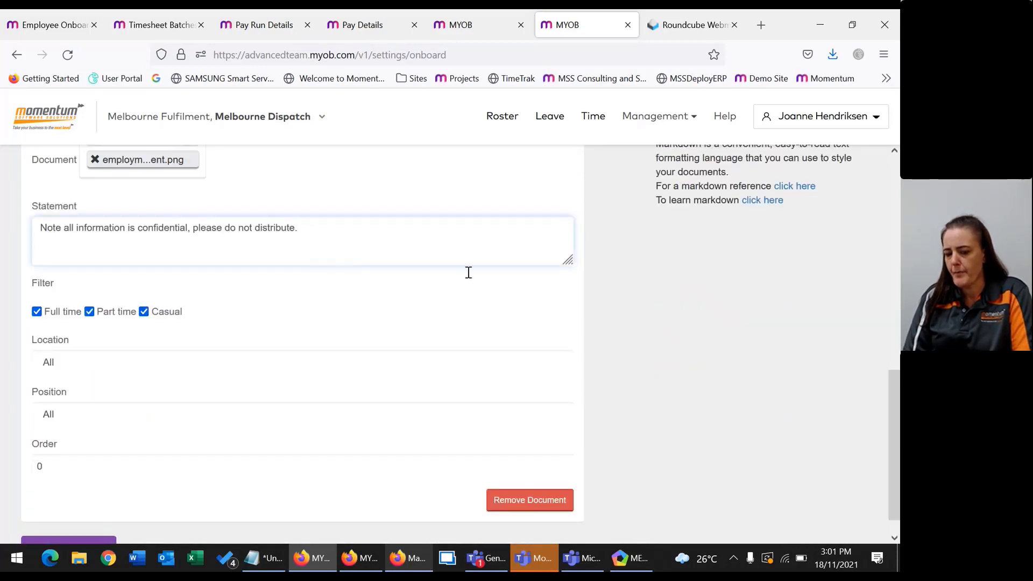
{"action": "scroll", "coordinate": [570, 345], "scroll_direction": "down", "scroll_amount": 1}
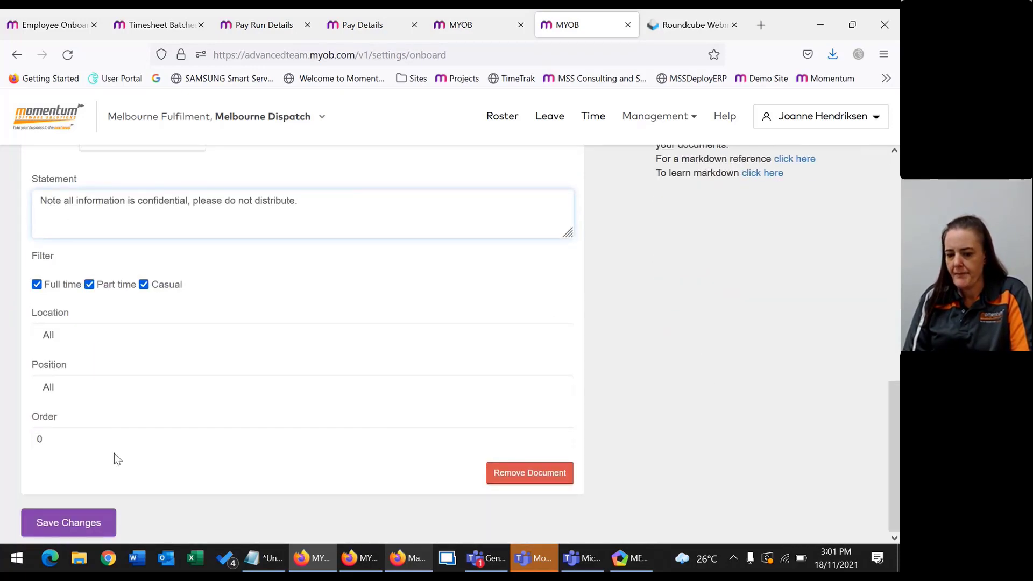
{"action": "scroll", "coordinate": [108, 441], "scroll_direction": "up", "scroll_amount": 10}
Add an untitled onboarding document, check General Employee's Location and Position targets, then return to webmail.
{"action": "left_click", "coordinate": [150, 228]}
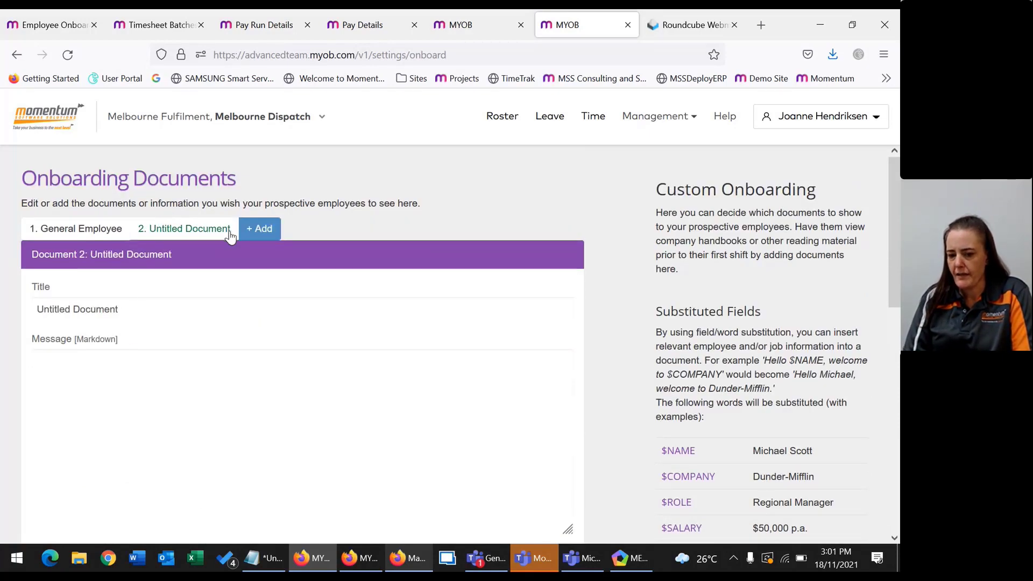
{"action": "left_click", "coordinate": [119, 235]}
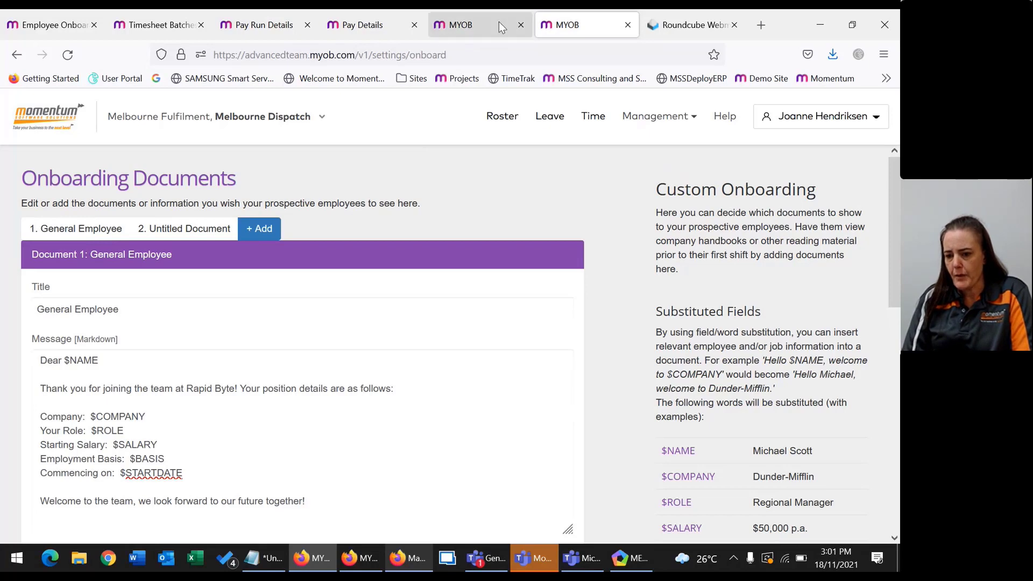
{"action": "scroll", "coordinate": [355, 387], "scroll_direction": "down", "scroll_amount": 4}
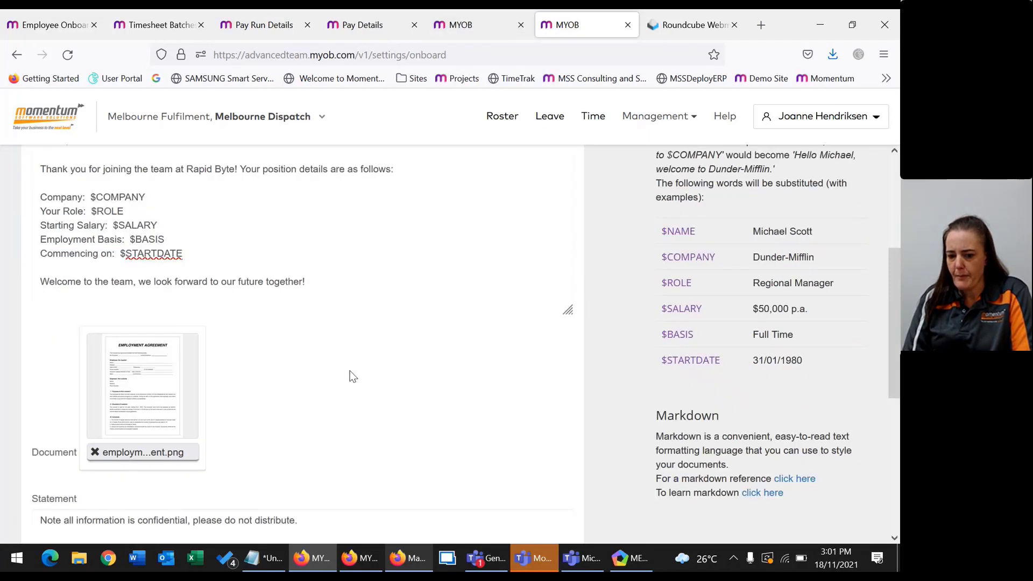
{"action": "scroll", "coordinate": [272, 336], "scroll_direction": "up", "scroll_amount": 3}
{"action": "scroll", "coordinate": [162, 377], "scroll_direction": "down", "scroll_amount": 5}
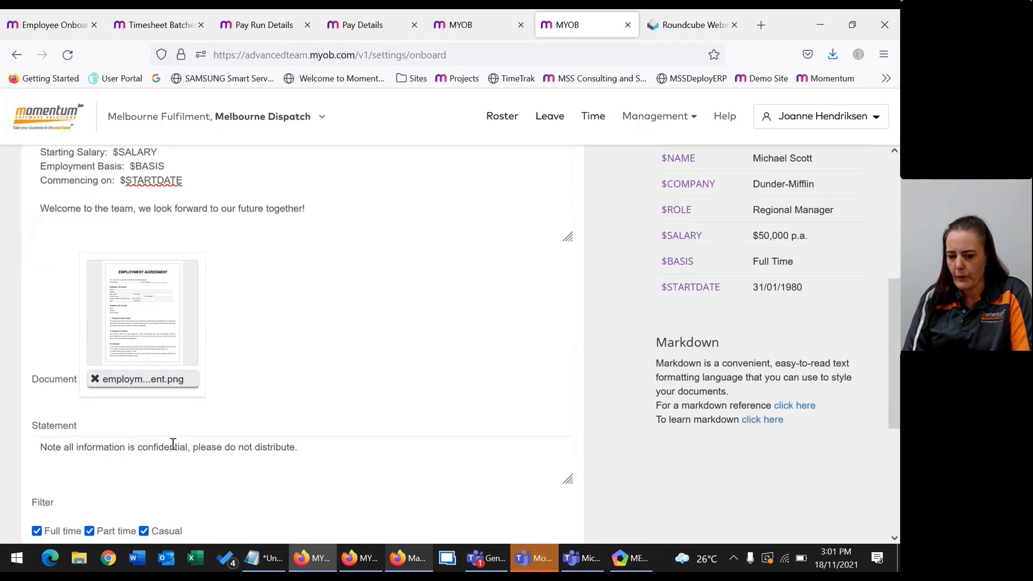
{"action": "scroll", "coordinate": [161, 446], "scroll_direction": "down", "scroll_amount": 5}
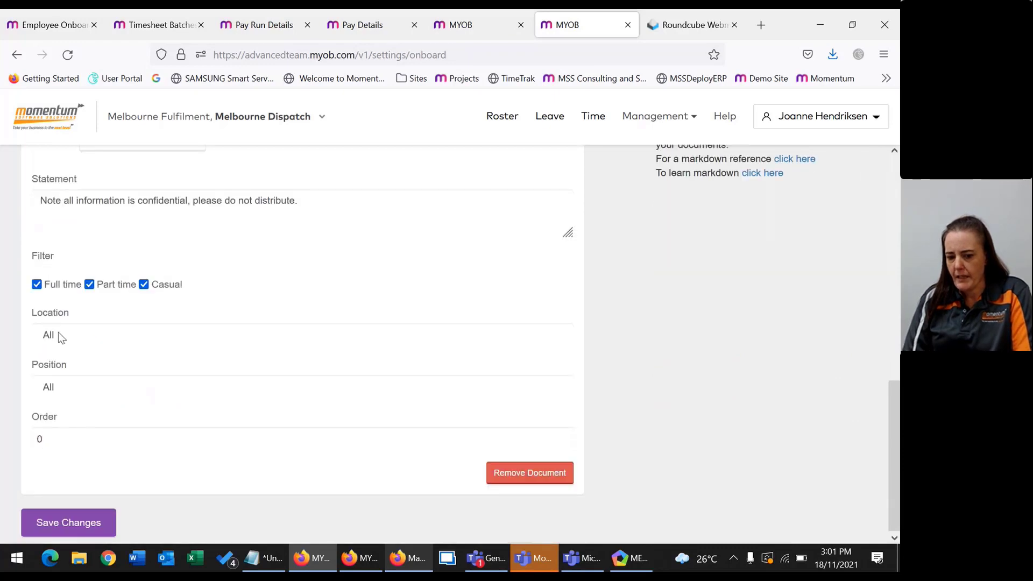
{"action": "left_click", "coordinate": [60, 337]}
{"action": "left_click", "coordinate": [79, 395]}
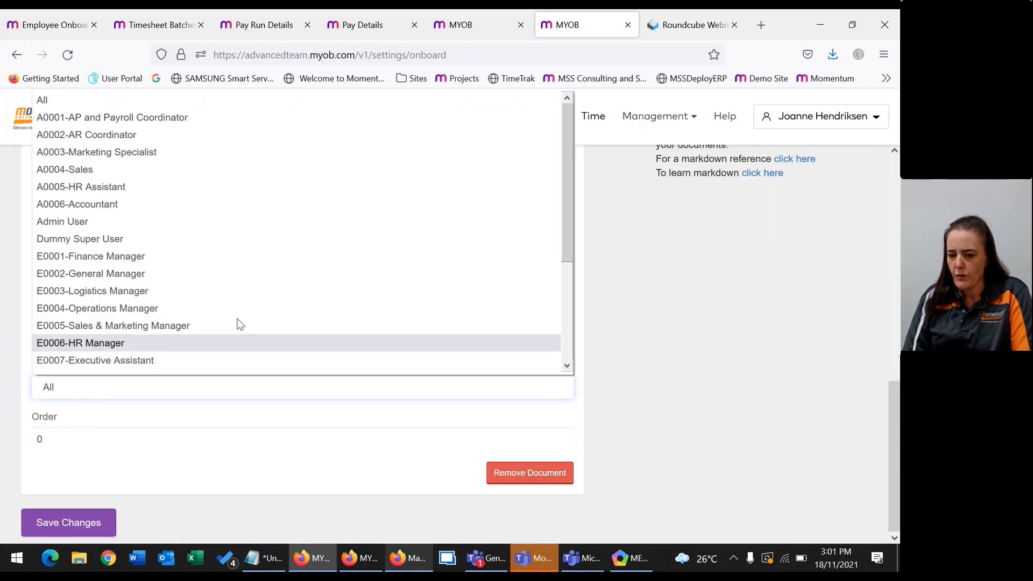
{"action": "scroll", "coordinate": [654, 308], "scroll_direction": "up", "scroll_amount": 10}
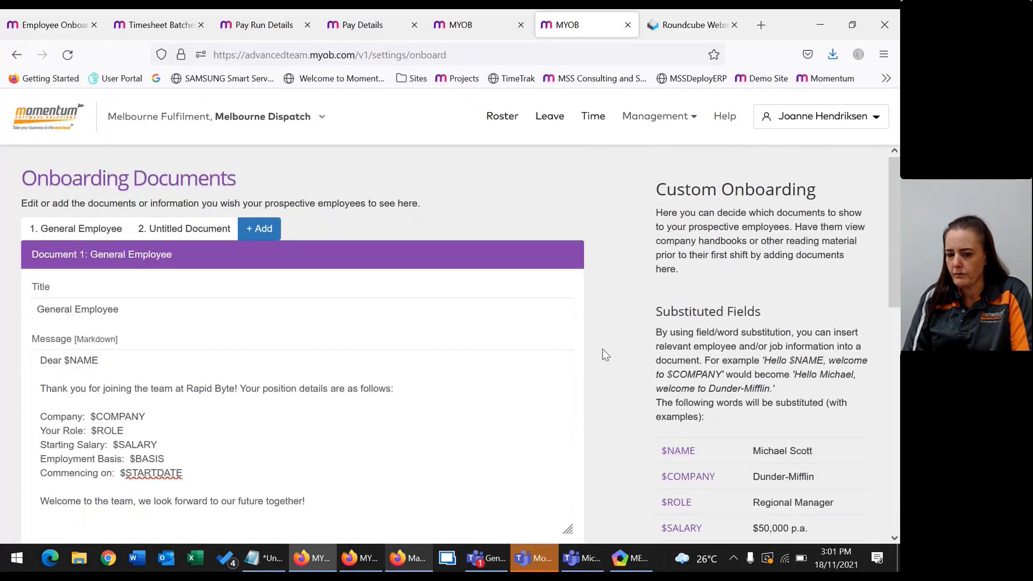
{"action": "left_click", "coordinate": [690, 25]}
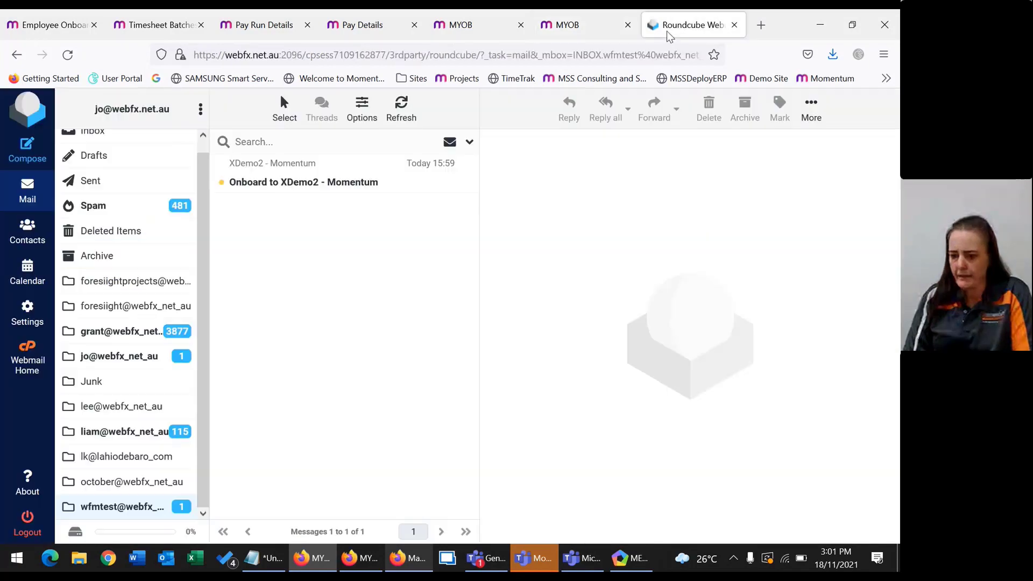
Open the 'Onboard to XDemo2 - Momentum' email, allow its images, and follow Go to Onboarding.
{"action": "left_click", "coordinate": [431, 180]}
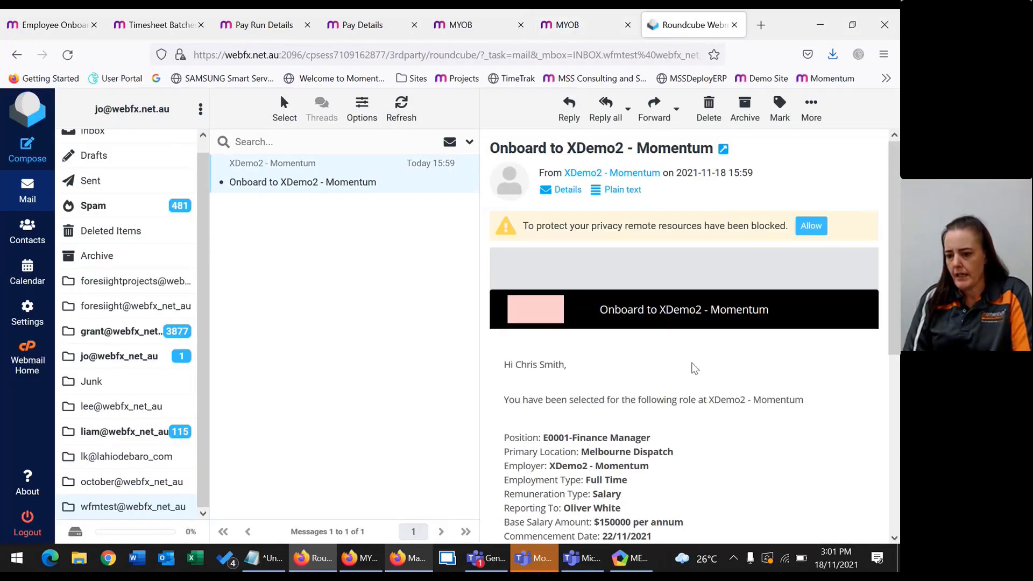
{"action": "left_click", "coordinate": [812, 226]}
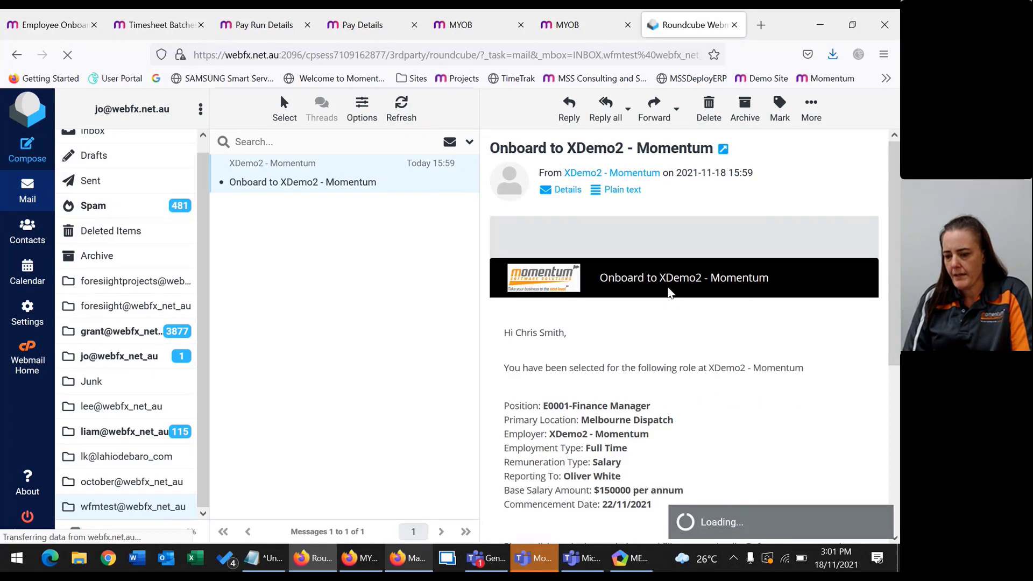
{"action": "scroll", "coordinate": [585, 340], "scroll_direction": "down", "scroll_amount": 5}
{"action": "left_click", "coordinate": [585, 340]}
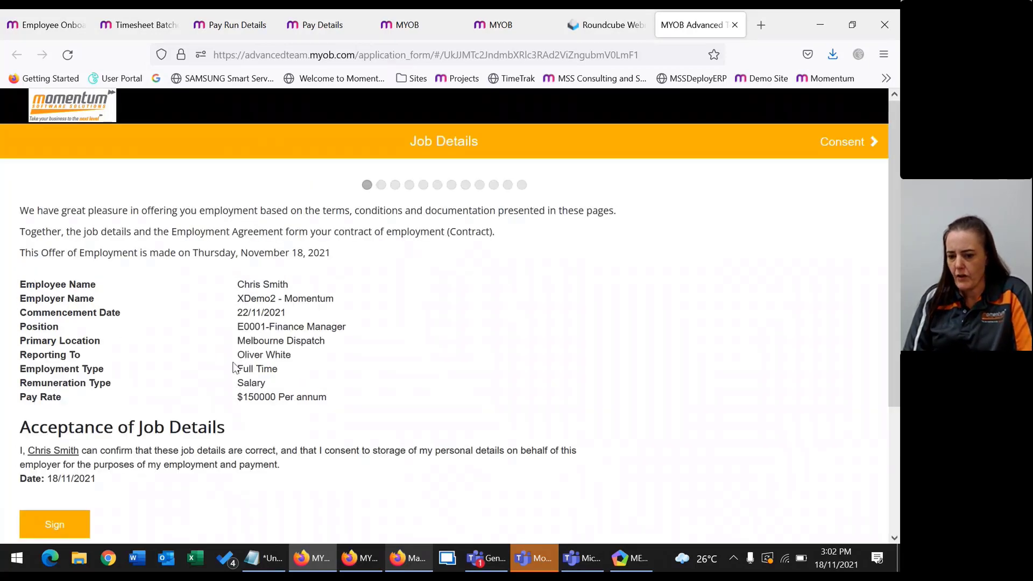
Sign acceptance of the job details and pass the Consent step to reach Personal Information.
{"action": "scroll", "coordinate": [34, 450], "scroll_direction": "down", "scroll_amount": 2}
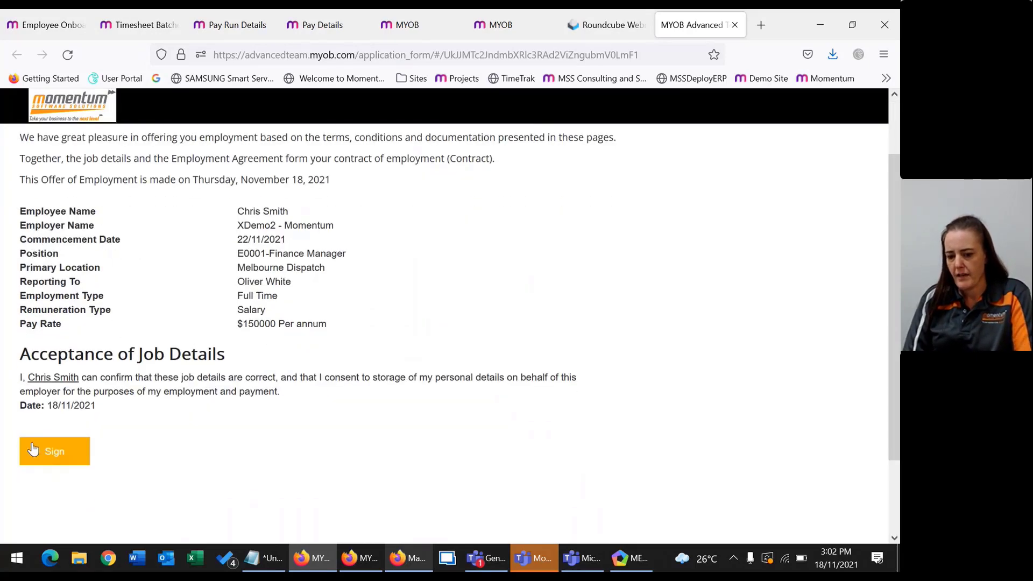
{"action": "left_click", "coordinate": [33, 450]}
{"action": "scroll", "coordinate": [574, 491], "scroll_direction": "down", "scroll_amount": 4}
{"action": "left_click", "coordinate": [838, 500]}
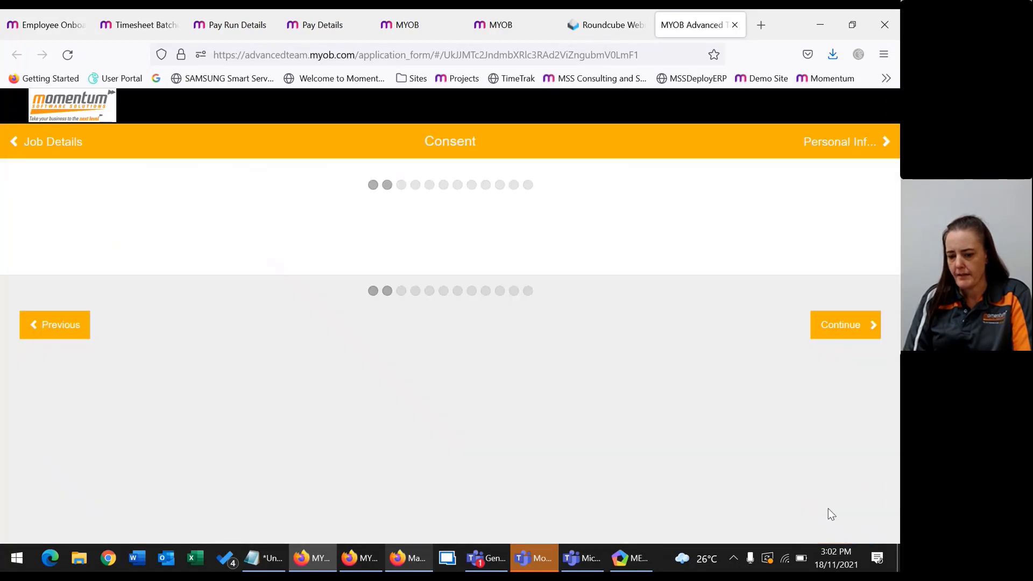
{"action": "scroll", "coordinate": [41, 339], "scroll_direction": "down", "scroll_amount": 10}
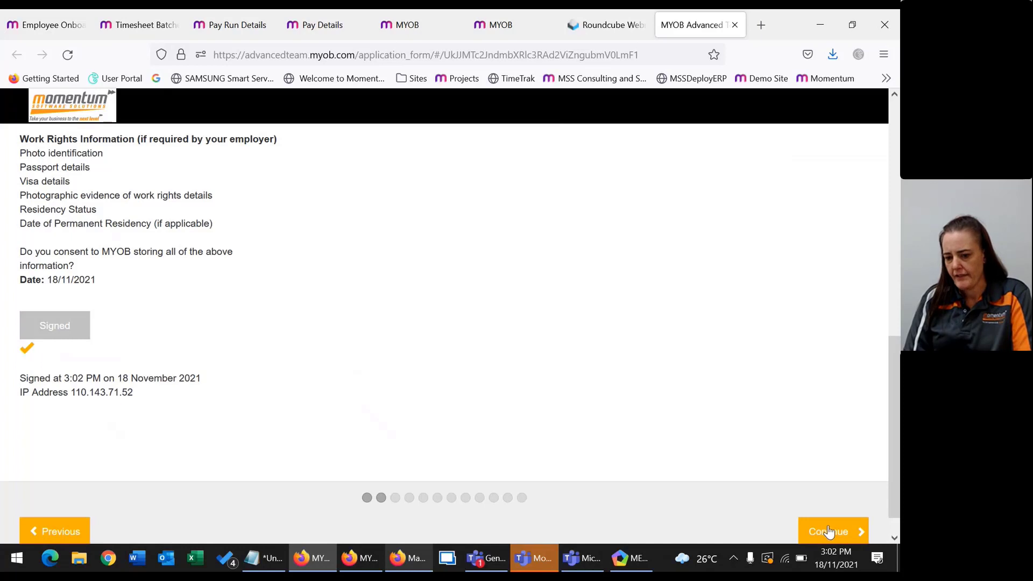
{"action": "left_click", "coordinate": [827, 531]}
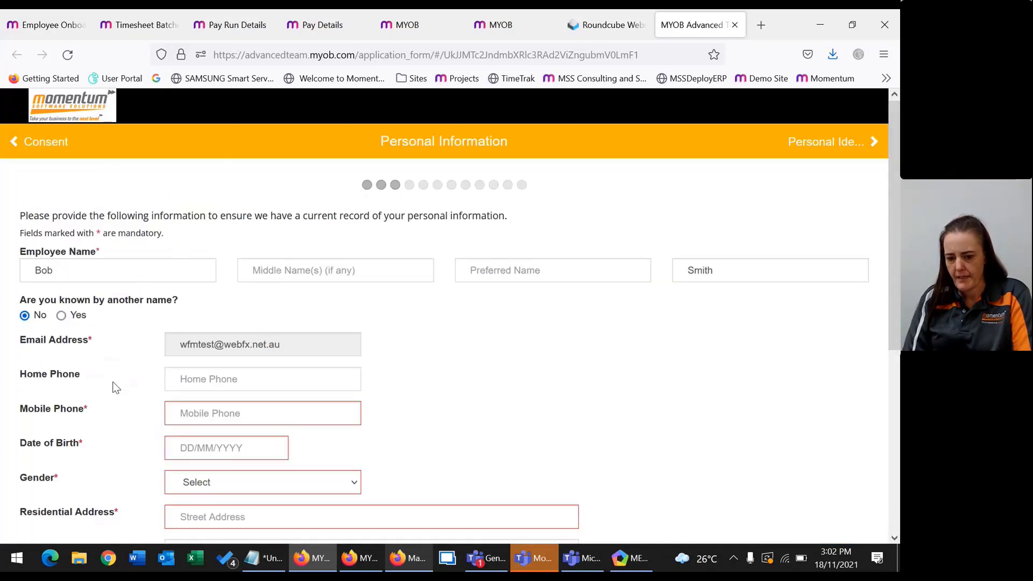
{"action": "left_click", "coordinate": [220, 413]}
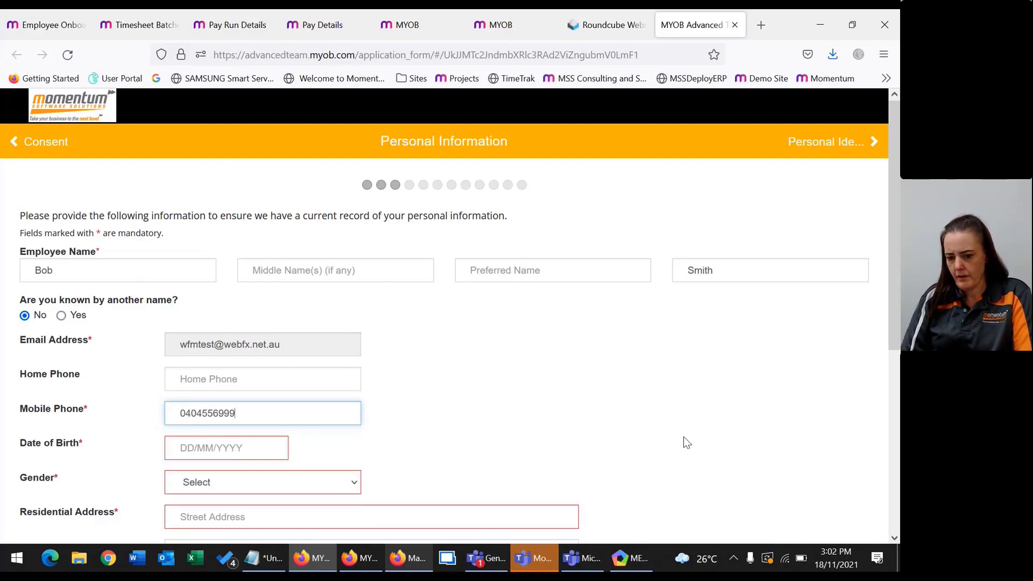
{"action": "key", "text": "Tab"}
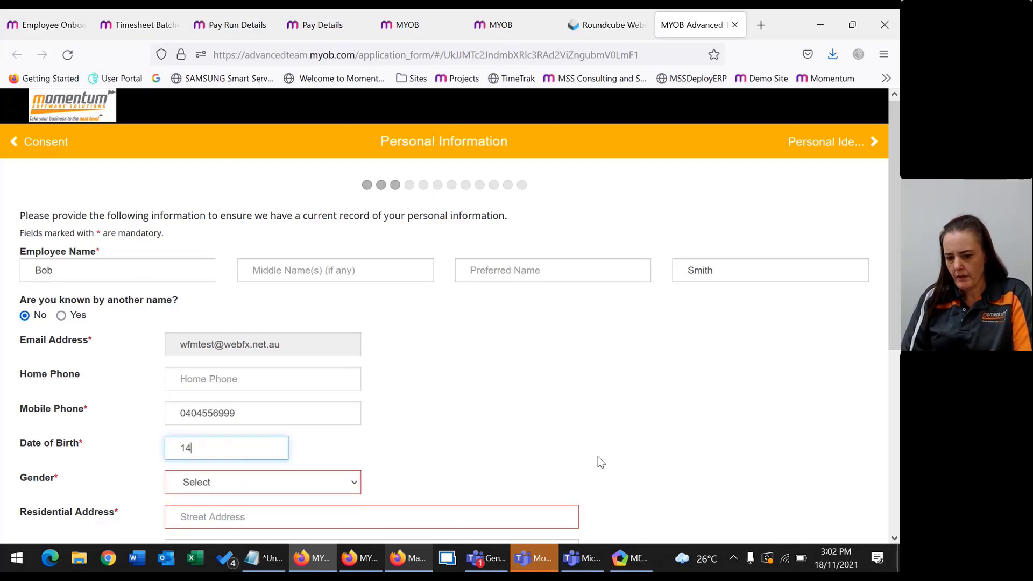
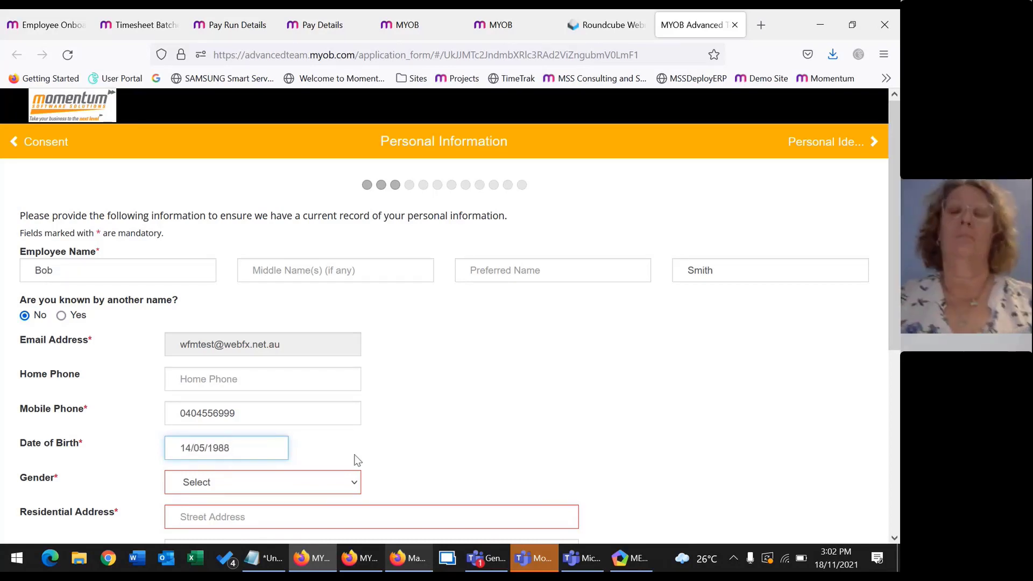
{"action": "left_click", "coordinate": [251, 479]}
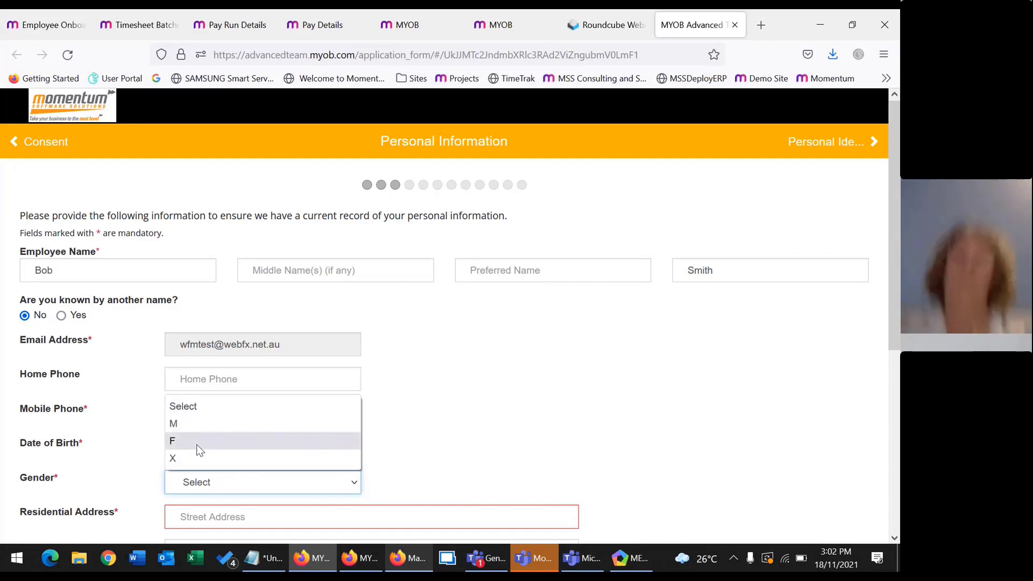
{"action": "left_click", "coordinate": [196, 424]}
Enter the residential street address and suburb from the suggested matches.
{"action": "scroll", "coordinate": [374, 422], "scroll_direction": "down", "scroll_amount": 4}
{"action": "left_click", "coordinate": [237, 302]}
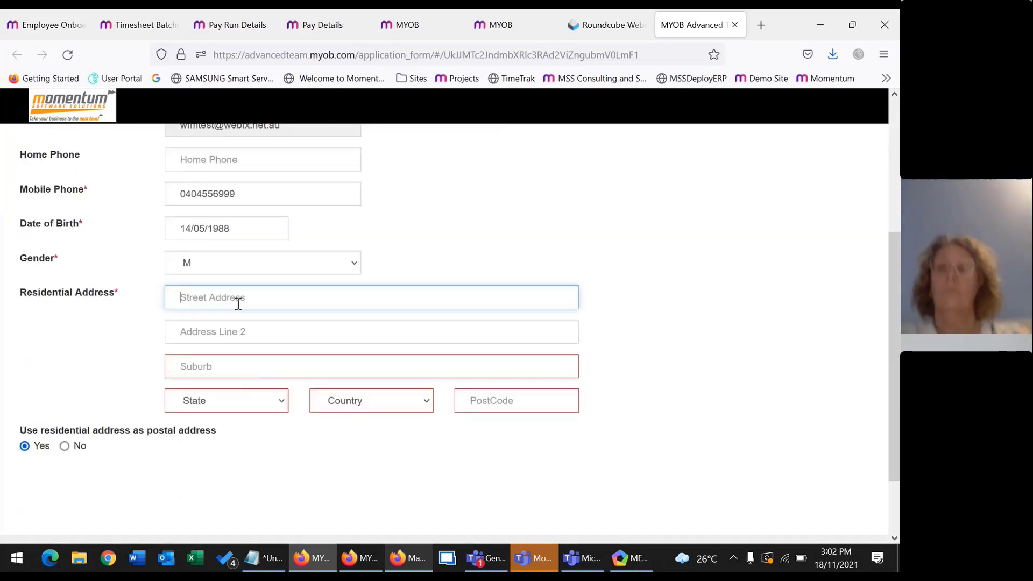
{"action": "type", "text": "6"}
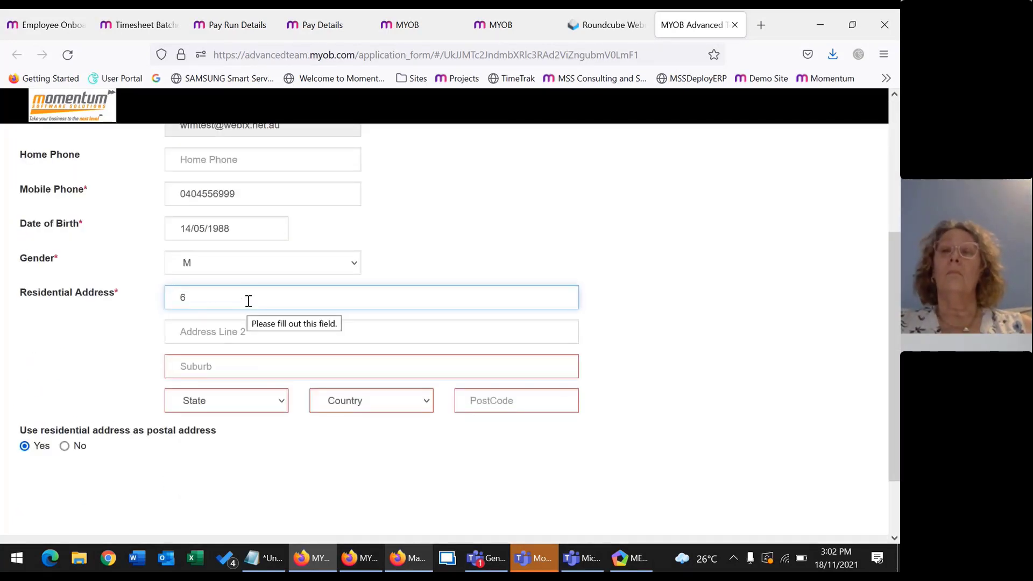
{"action": "key", "text": "BackSpace"}
{"action": "type", "text": "3"}
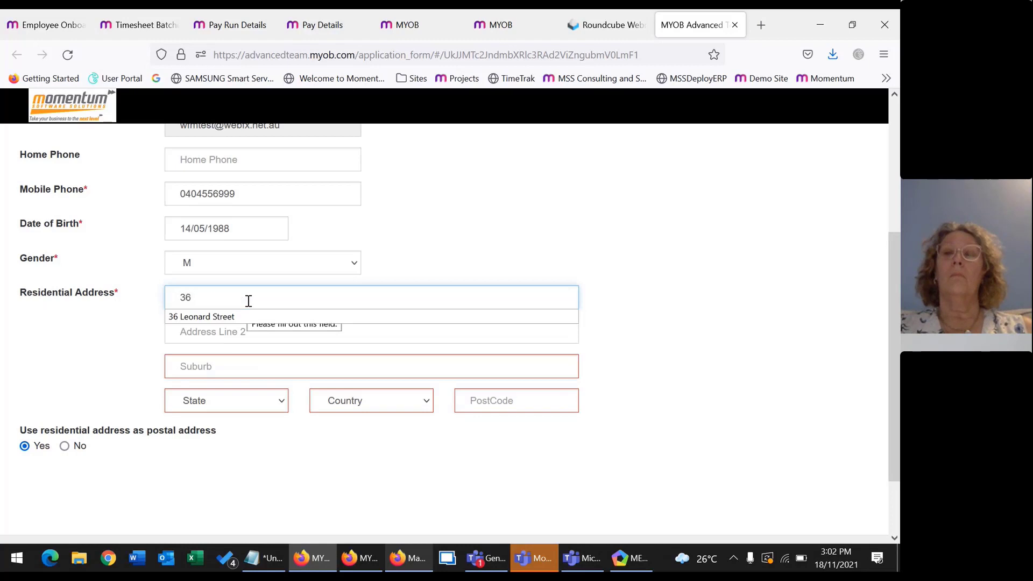
{"action": "left_click", "coordinate": [374, 318]}
{"action": "left_click", "coordinate": [283, 376]}
{"action": "type", "text": "br"}
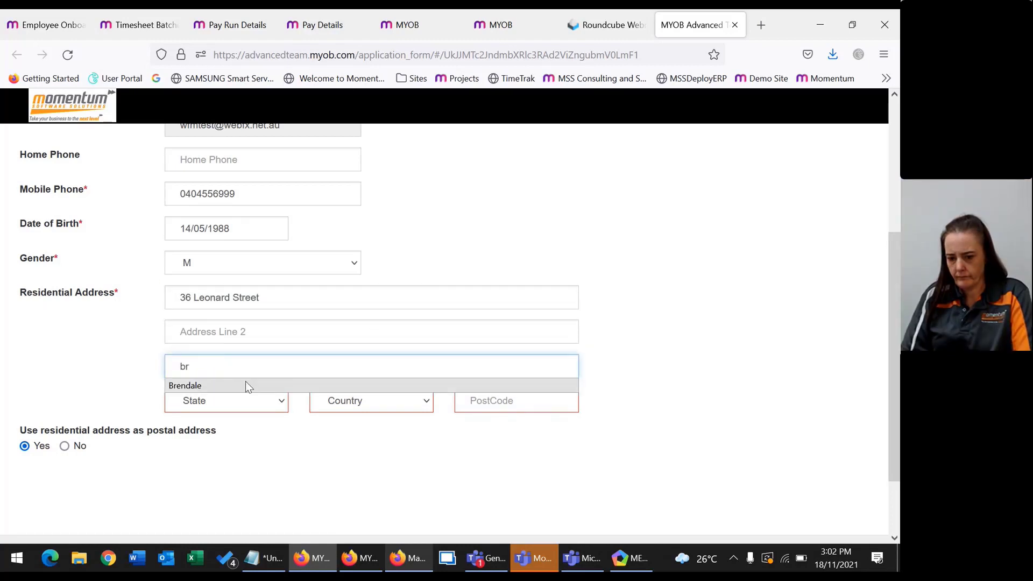
{"action": "left_click", "coordinate": [245, 383]}
Set state to Queensland and country to Australia, add the postcode, and continue.
{"action": "left_click", "coordinate": [247, 401]}
{"action": "left_click", "coordinate": [226, 312]}
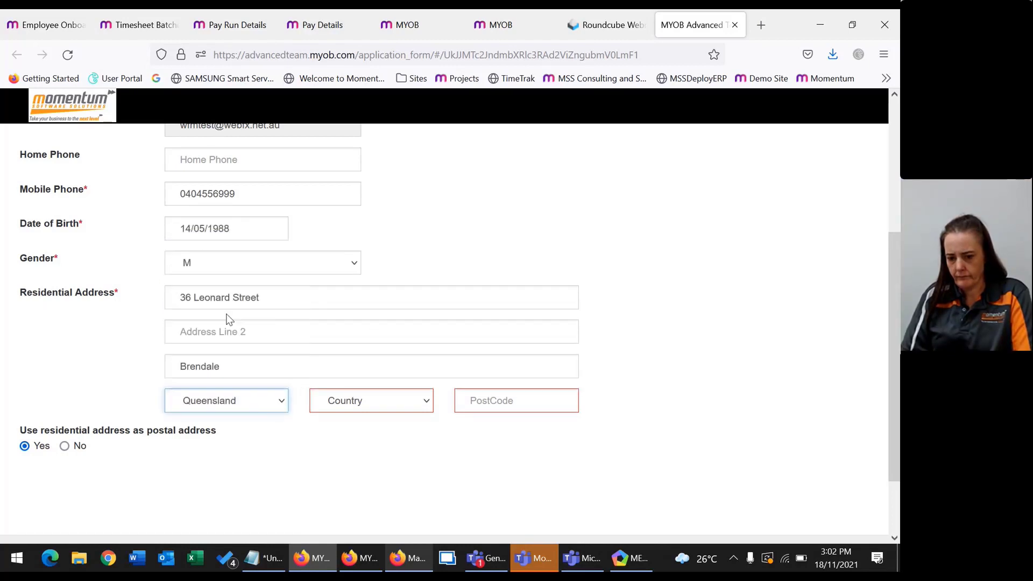
{"action": "left_click", "coordinate": [348, 405]}
{"action": "left_click", "coordinate": [364, 440]}
{"action": "left_click", "coordinate": [507, 405]}
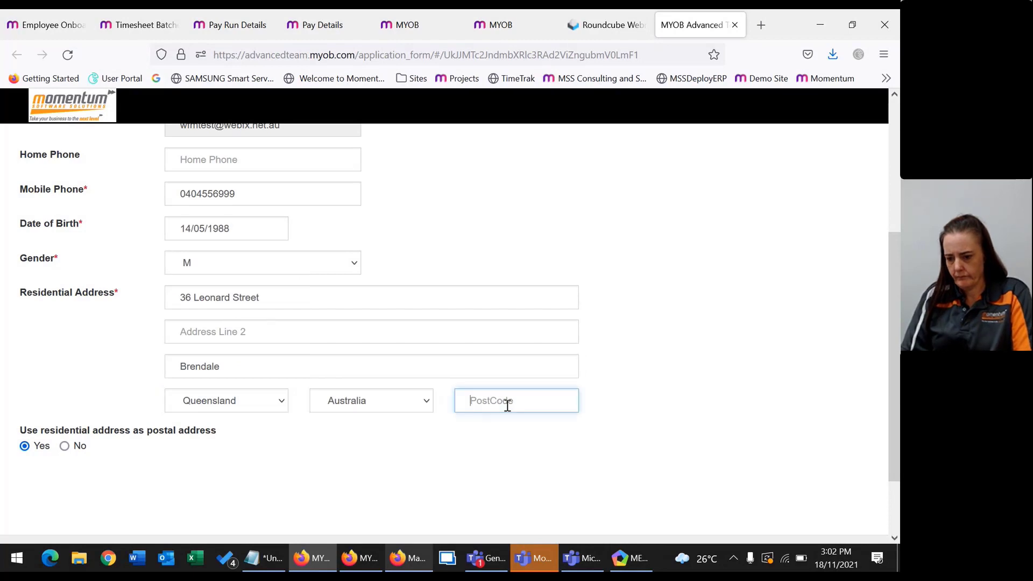
{"action": "type", "text": "40"}
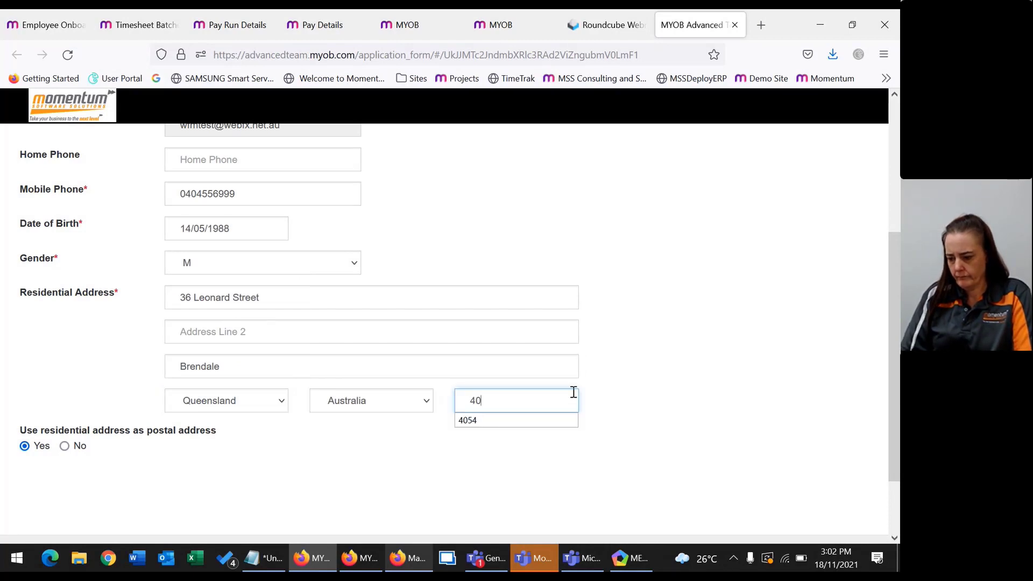
{"action": "type", "text": "54"}
{"action": "key", "text": "Tab"}
{"action": "scroll", "coordinate": [606, 421], "scroll_direction": "down", "scroll_amount": 3}
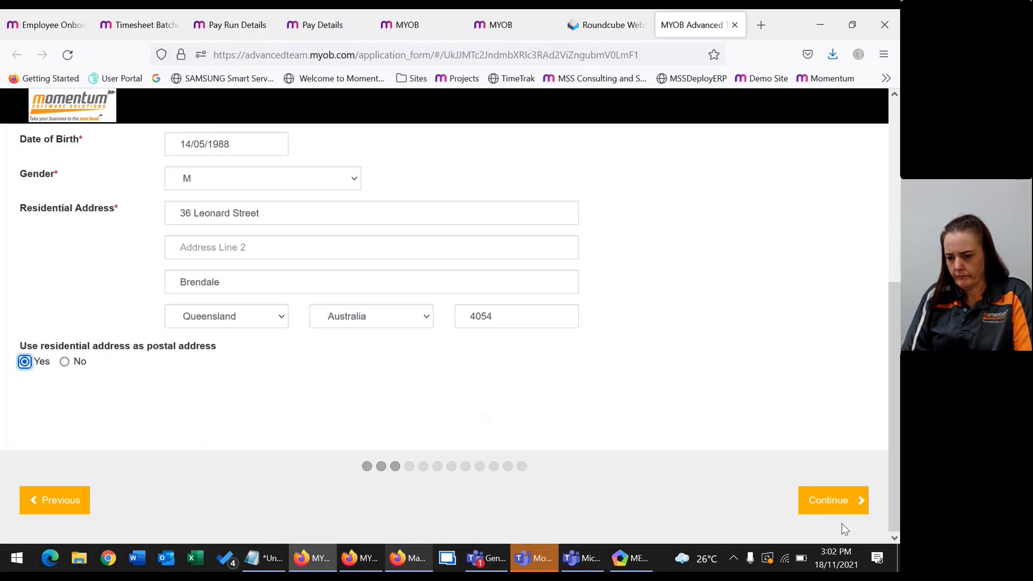
{"action": "left_click", "coordinate": [837, 500]}
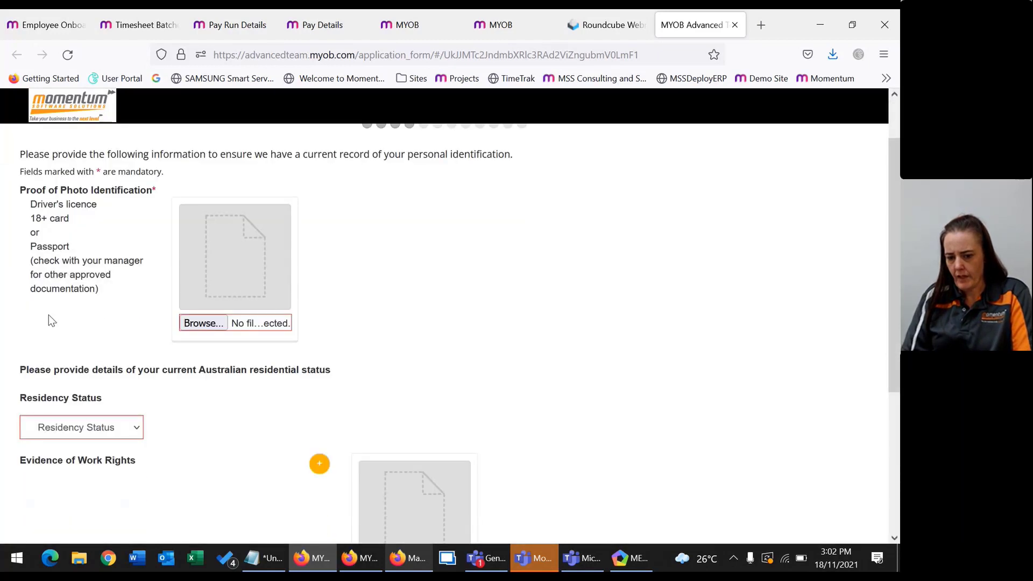
Upload the driver's licence image as photo ID and choose Citizen as residency status.
{"action": "scroll", "coordinate": [64, 211], "scroll_direction": "up", "scroll_amount": 2}
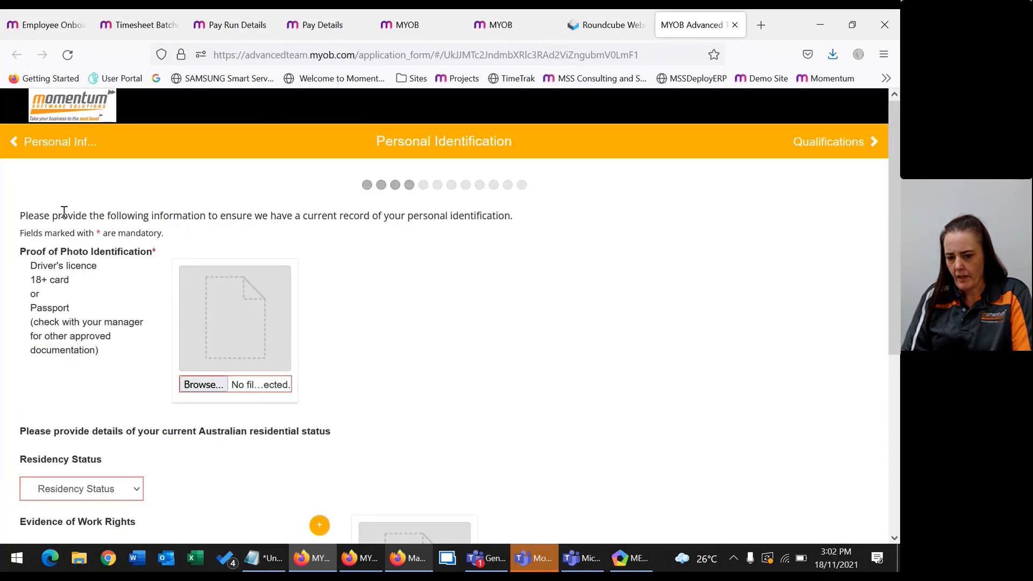
{"action": "left_click", "coordinate": [209, 385]}
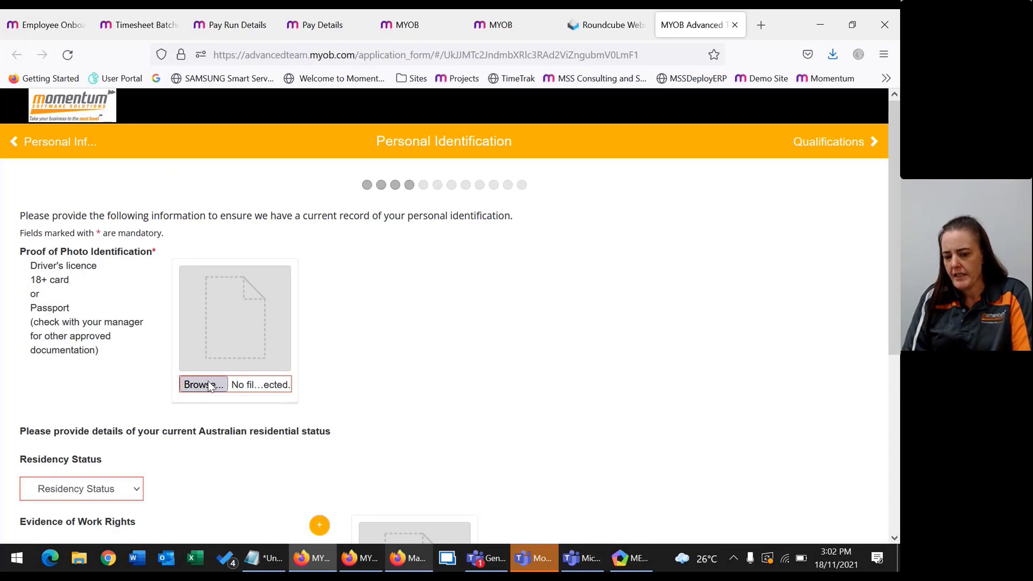
{"action": "double_click", "coordinate": [174, 172]}
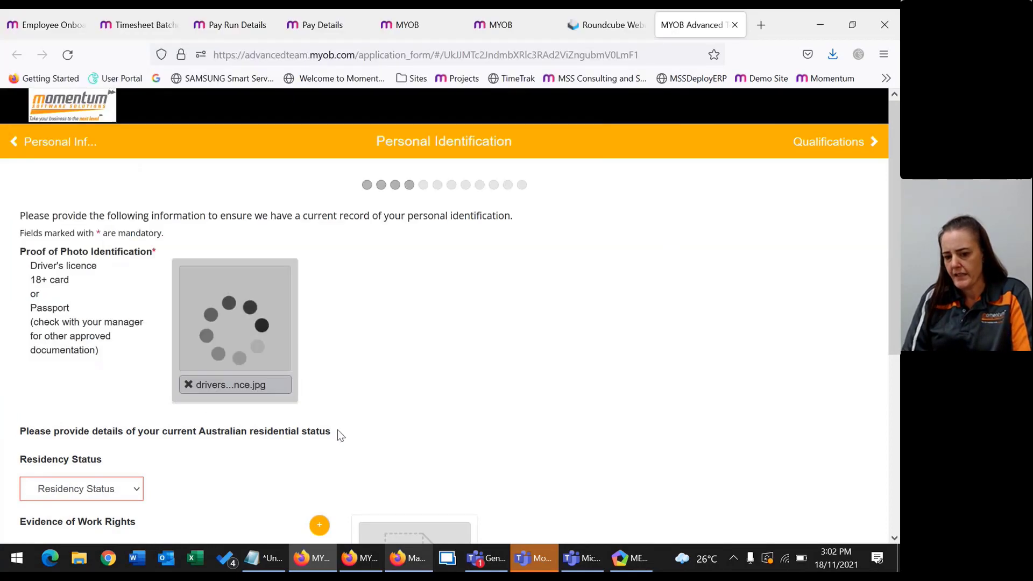
{"action": "scroll", "coordinate": [161, 454], "scroll_direction": "down", "scroll_amount": 2}
{"action": "left_click", "coordinate": [98, 417]}
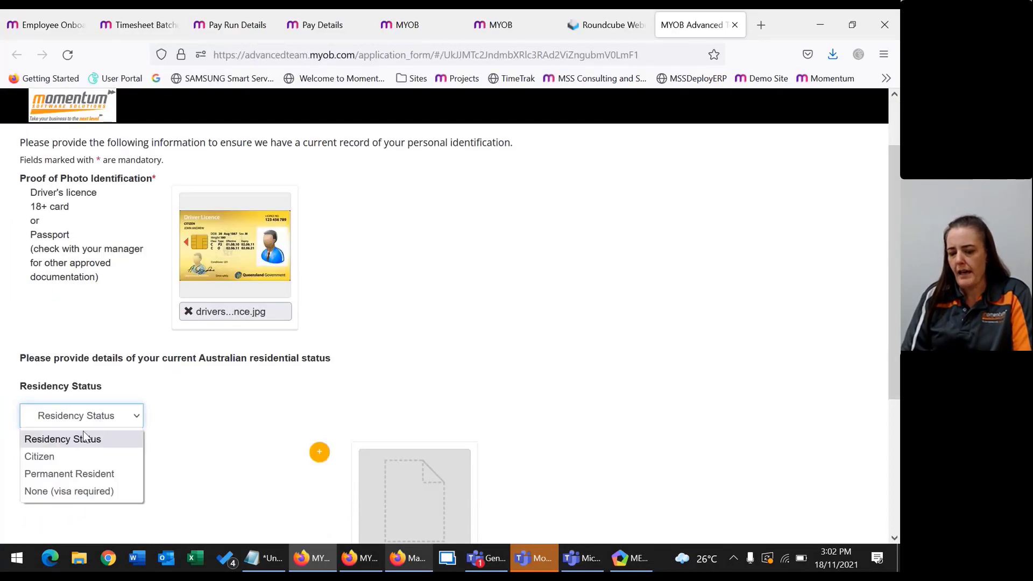
{"action": "left_click", "coordinate": [67, 457]}
{"action": "scroll", "coordinate": [165, 462], "scroll_direction": "down", "scroll_amount": 4}
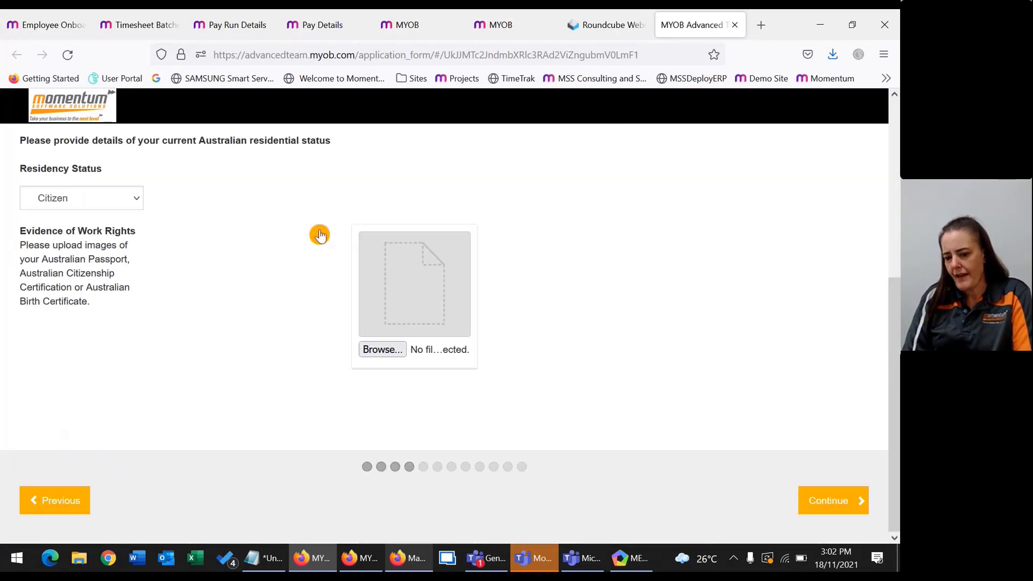
On Qualifications, add a 'Drivers Licence' of type Class C expiring 25/12/2025.
{"action": "left_click", "coordinate": [846, 507]}
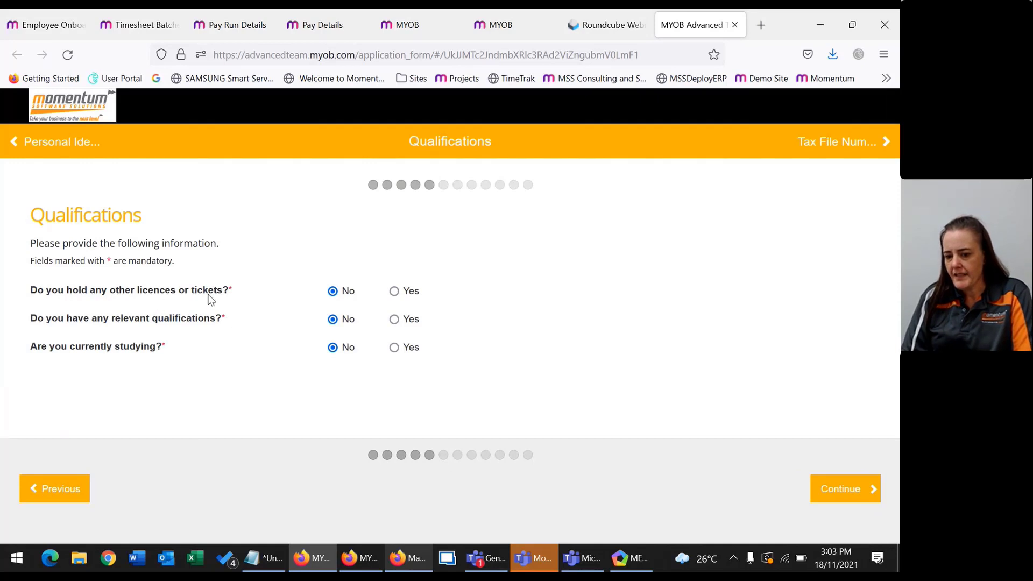
{"action": "left_click", "coordinate": [394, 291]}
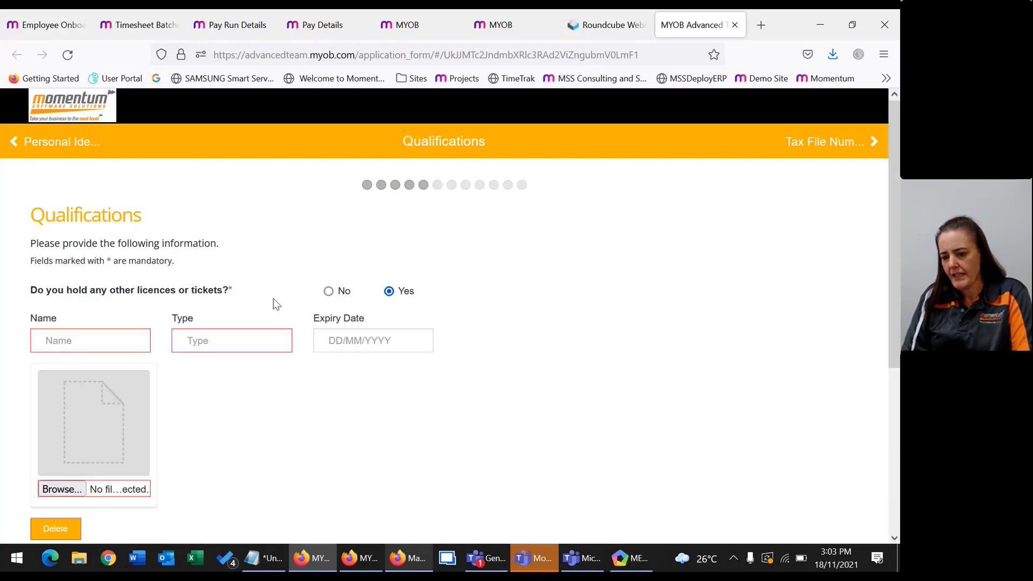
{"action": "left_click", "coordinate": [90, 341]}
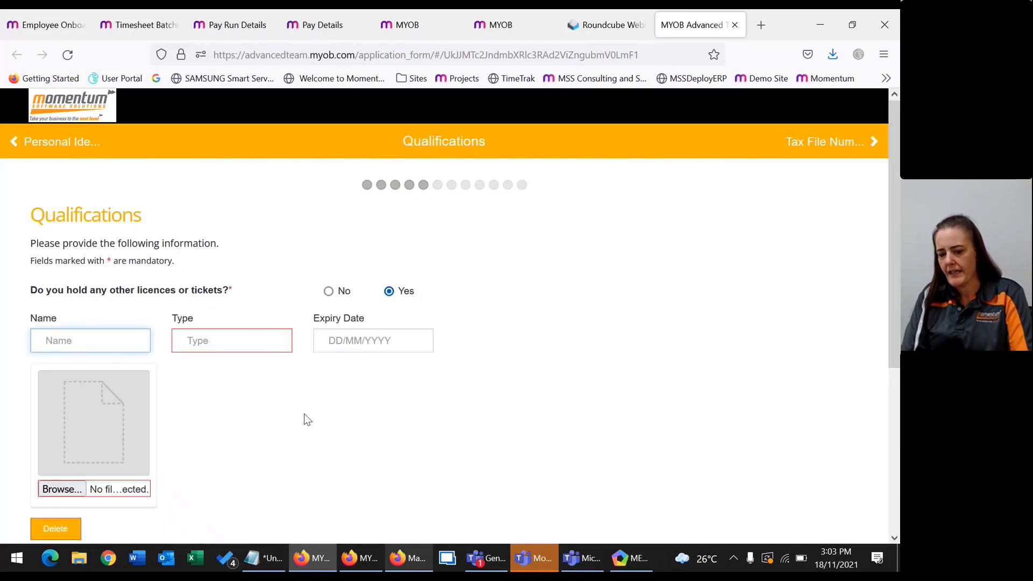
{"action": "type", "text": "Drivers"}
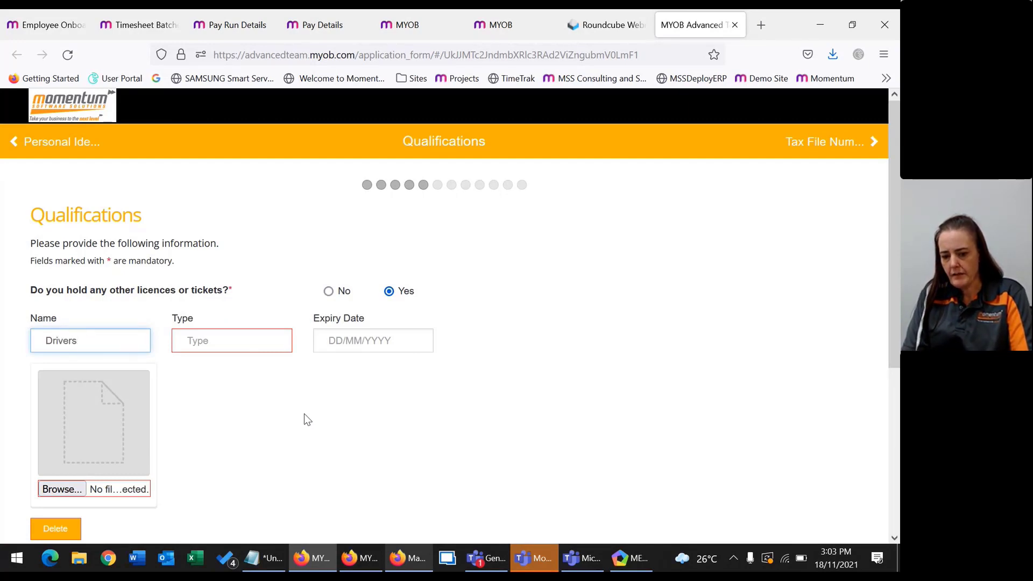
{"action": "type", "text": " Licence`"}
{"action": "key", "text": "Tab"}
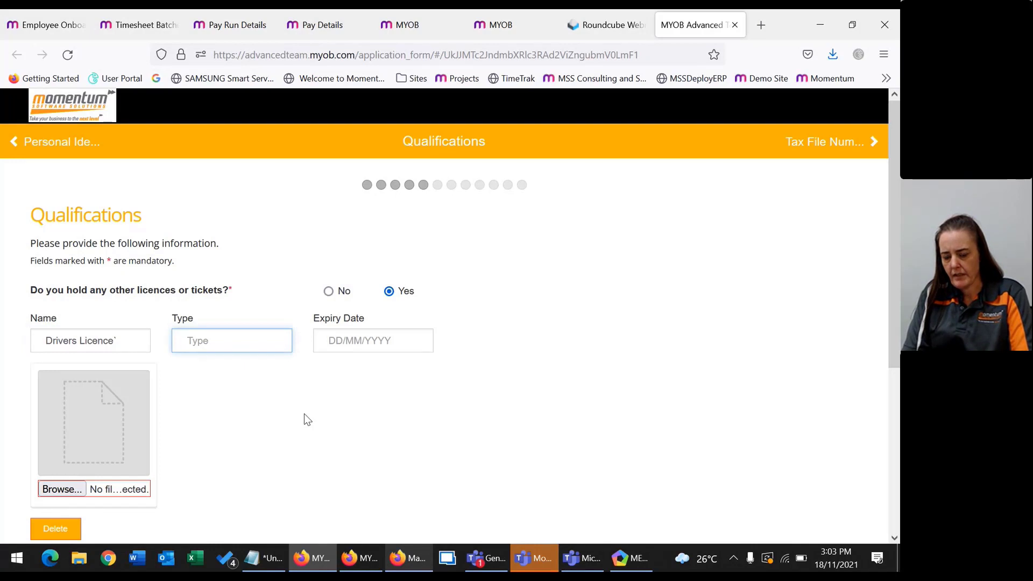
{"action": "type", "text": "Class C"}
{"action": "key", "text": "Tab"}
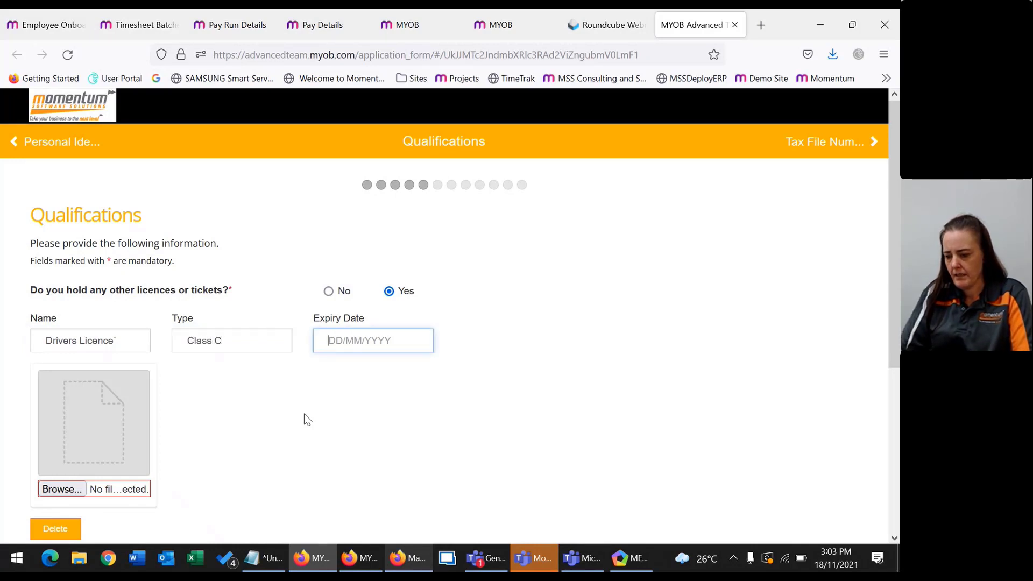
{"action": "type", "text": "25/12/"}
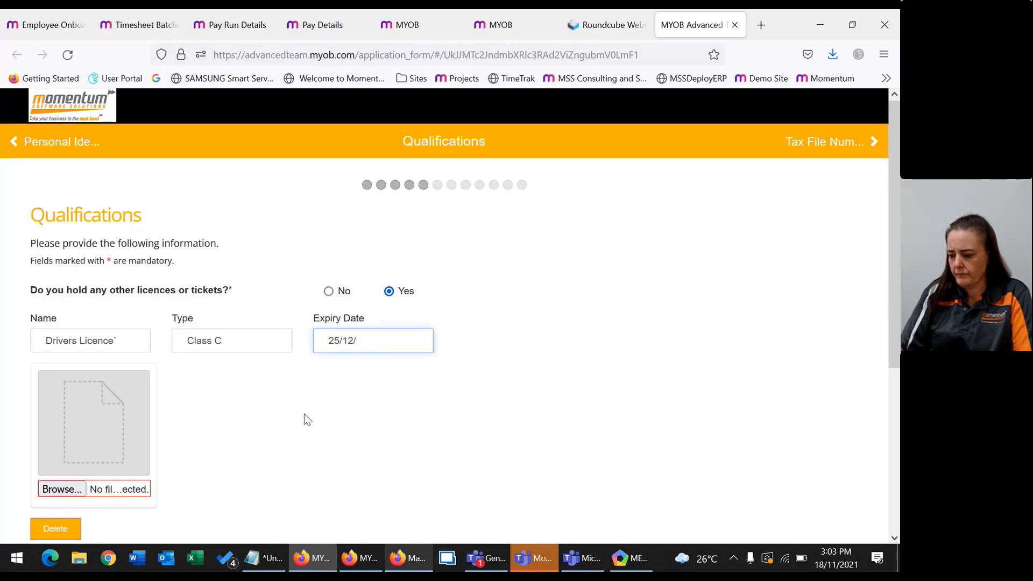
{"action": "type", "text": "2025"}
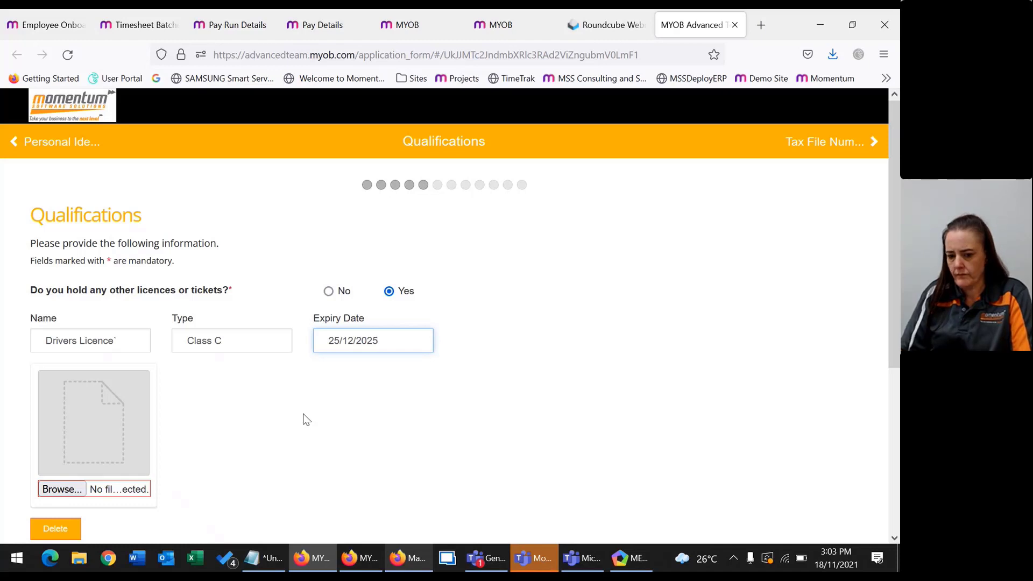
{"action": "key", "text": "Tab"}
Attach the driver's licence image to the licence entry and review the rest of the page.
{"action": "left_click", "coordinate": [61, 489]}
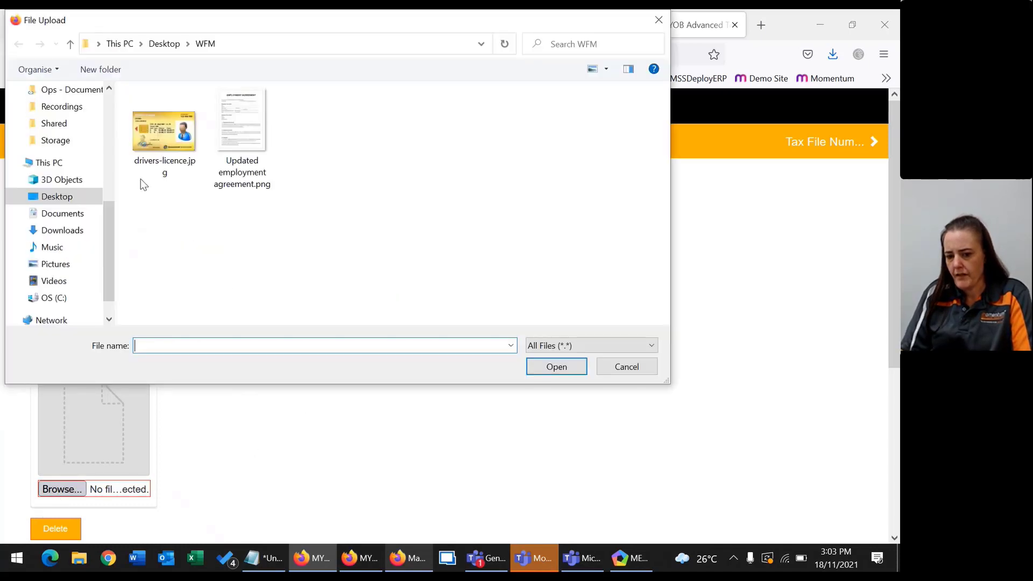
{"action": "double_click", "coordinate": [163, 134]}
{"action": "scroll", "coordinate": [171, 323], "scroll_direction": "down", "scroll_amount": 4}
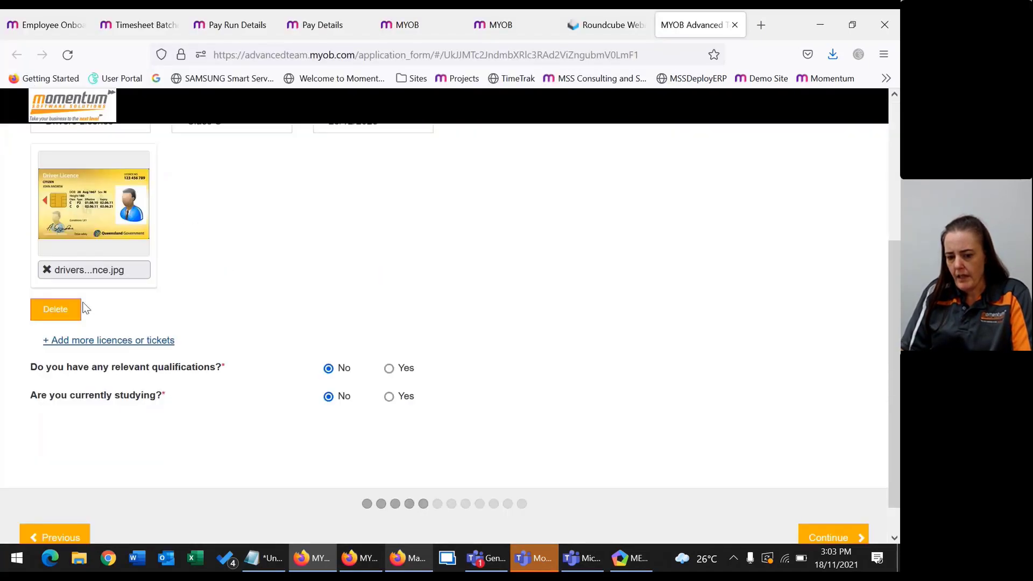
{"action": "scroll", "coordinate": [428, 413], "scroll_direction": "up", "scroll_amount": 4}
{"action": "scroll", "coordinate": [428, 413], "scroll_direction": "down", "scroll_amount": 4}
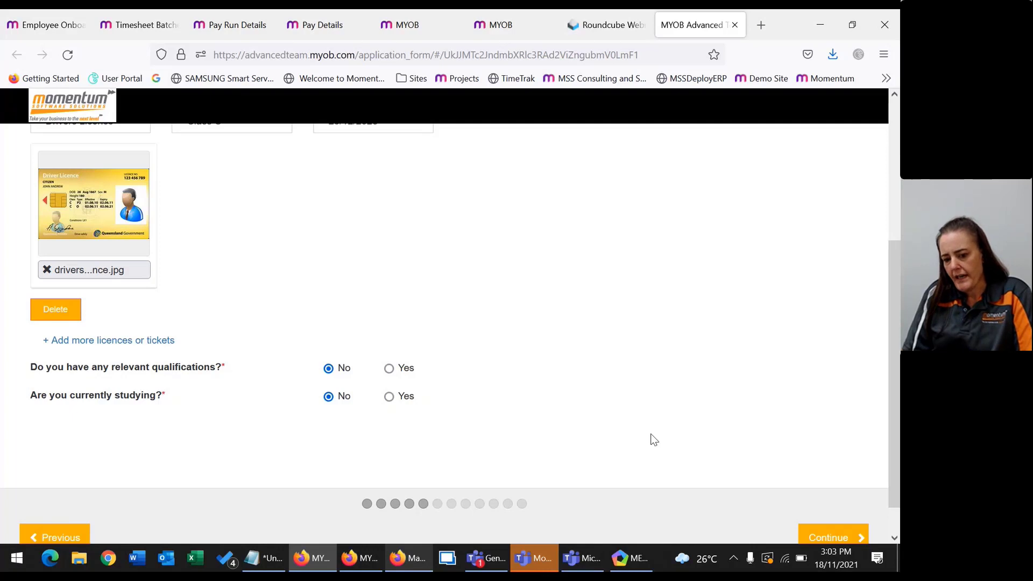
{"action": "scroll", "coordinate": [741, 434], "scroll_direction": "up", "scroll_amount": 4}
{"action": "scroll", "coordinate": [740, 433], "scroll_direction": "down", "scroll_amount": 4}
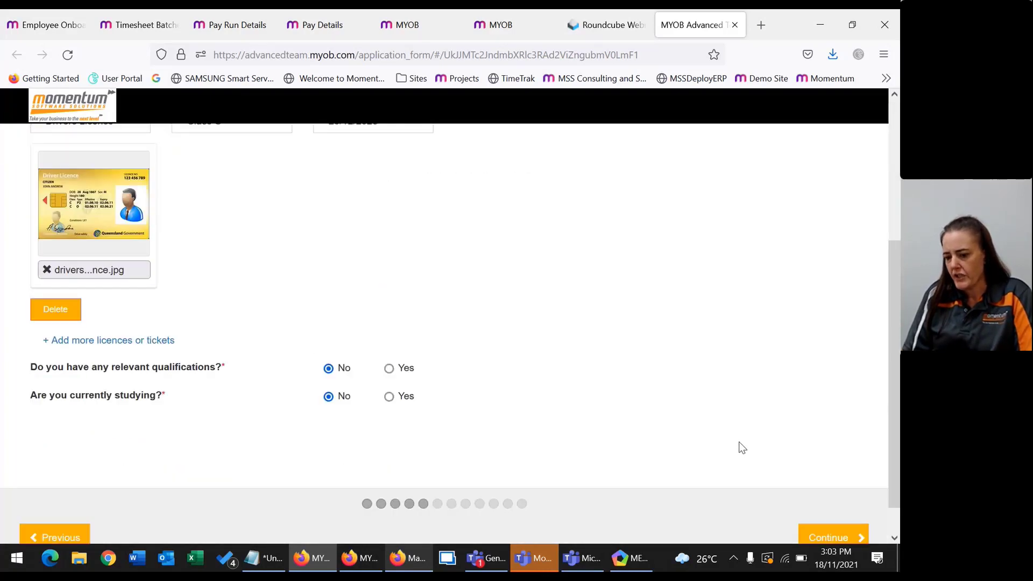
{"action": "scroll", "coordinate": [783, 482], "scroll_direction": "up", "scroll_amount": 3}
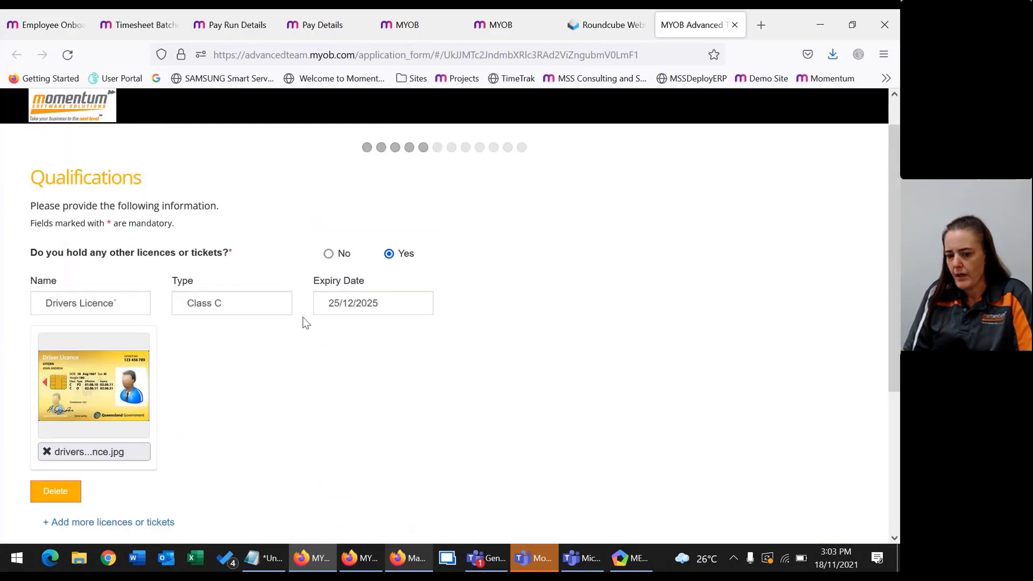
{"action": "scroll", "coordinate": [405, 355], "scroll_direction": "down", "scroll_amount": 1}
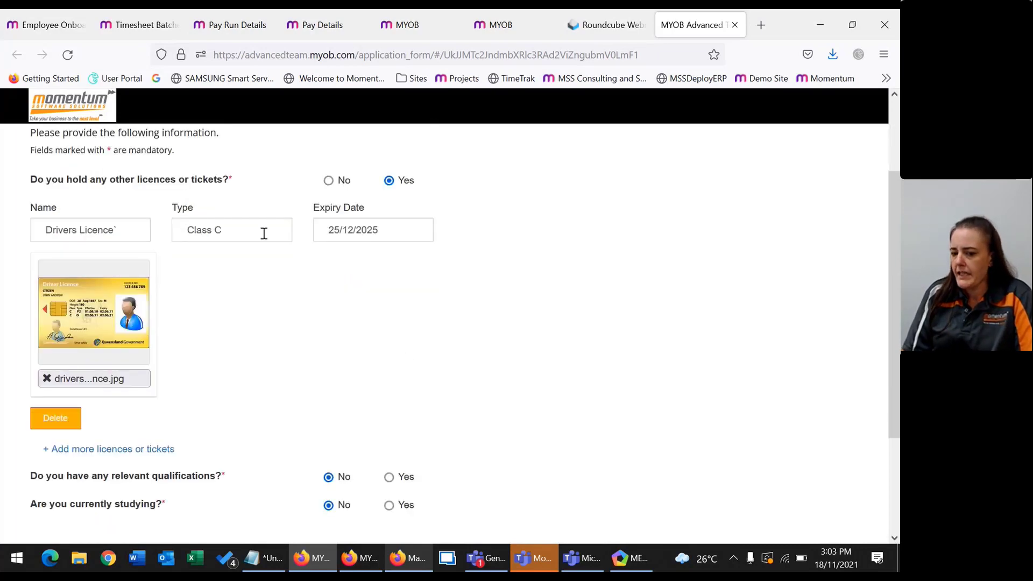
{"action": "scroll", "coordinate": [738, 386], "scroll_direction": "down", "scroll_amount": 2}
Declare a separate ATO TFN application, full-time, no holiday visa, Australian resident, claiming the tax-free threshold.
{"action": "left_click", "coordinate": [832, 499]}
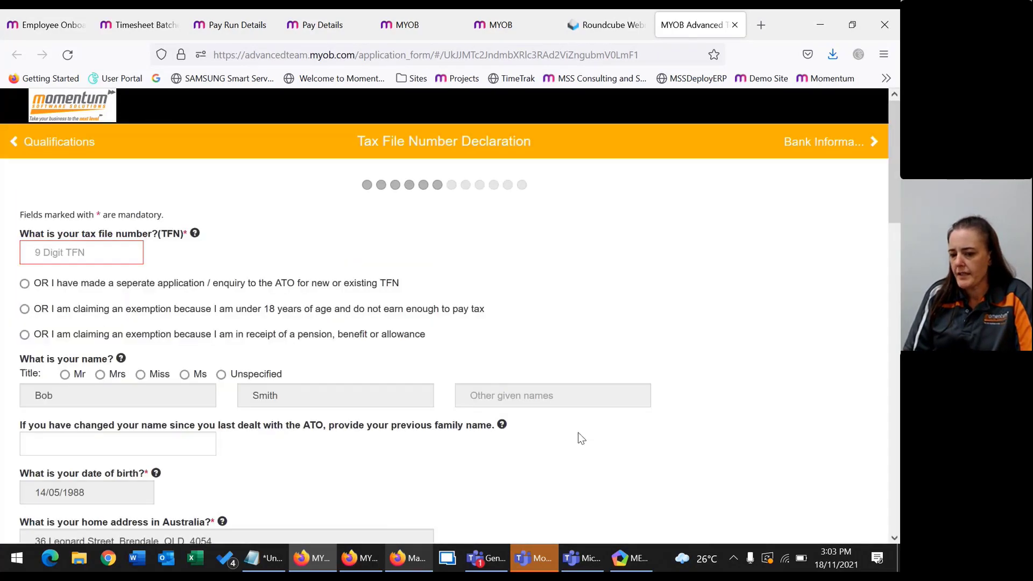
{"action": "left_click", "coordinate": [76, 252]}
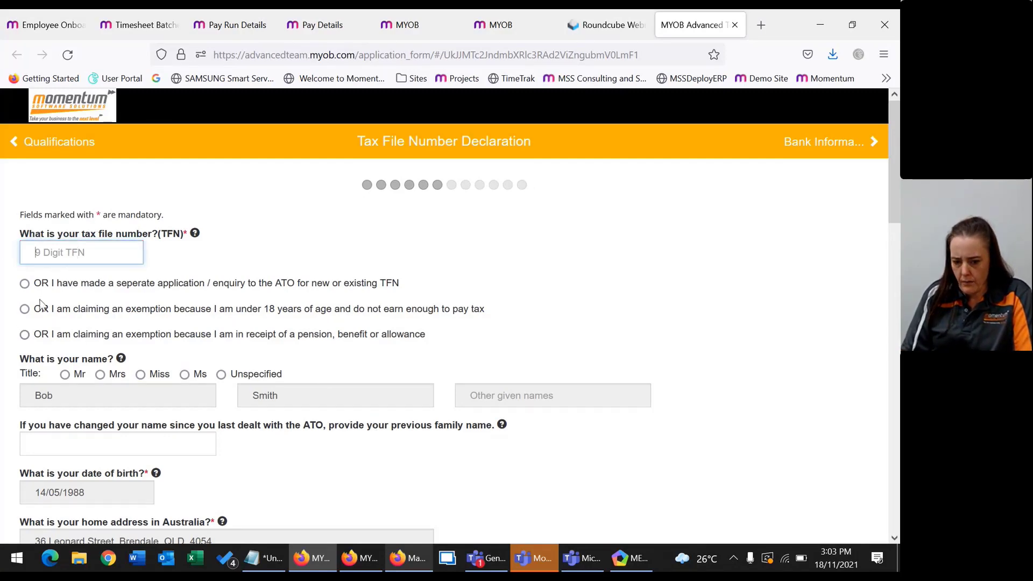
{"action": "left_click", "coordinate": [32, 286]}
{"action": "scroll", "coordinate": [135, 364], "scroll_direction": "down", "scroll_amount": 5}
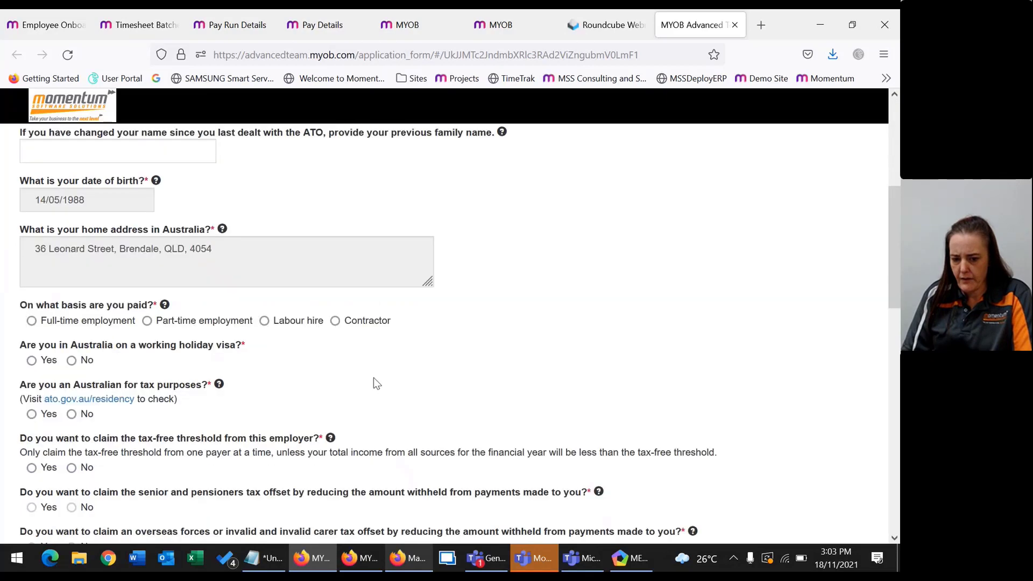
{"action": "left_click", "coordinate": [31, 321]}
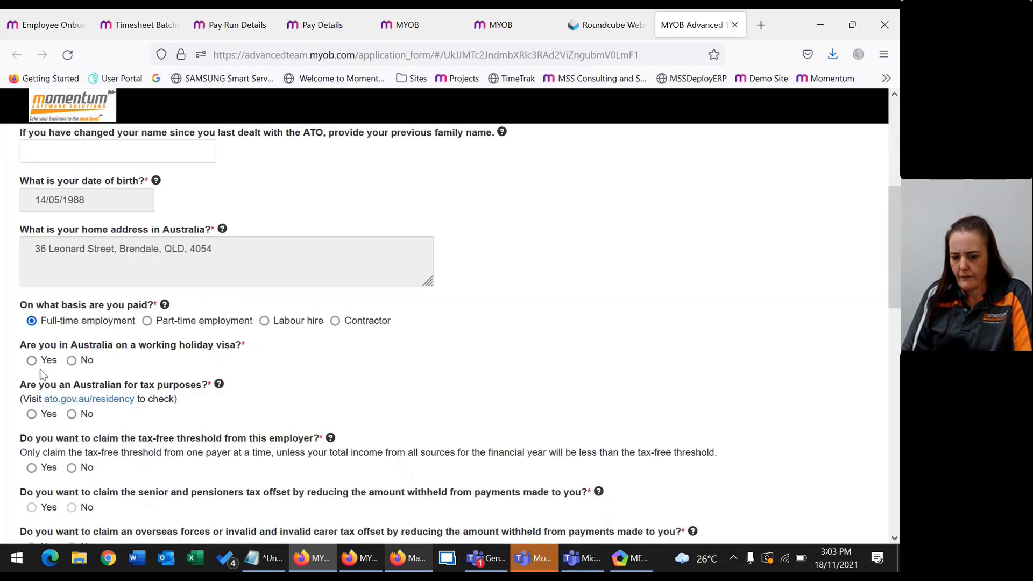
{"action": "left_click", "coordinate": [72, 361]}
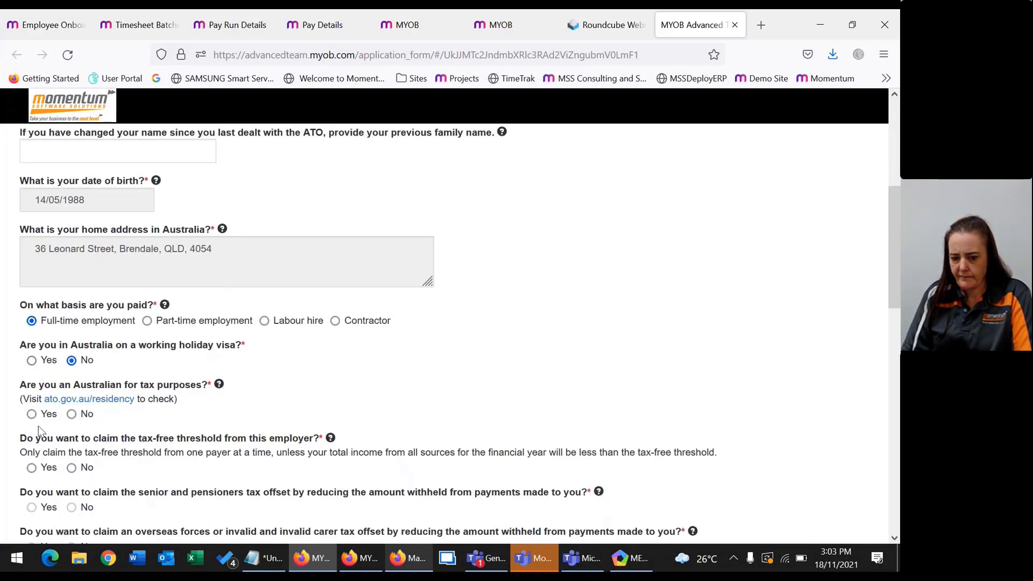
{"action": "left_click", "coordinate": [32, 414]}
{"action": "left_click", "coordinate": [31, 467]}
{"action": "scroll", "coordinate": [99, 472], "scroll_direction": "down", "scroll_amount": 3}
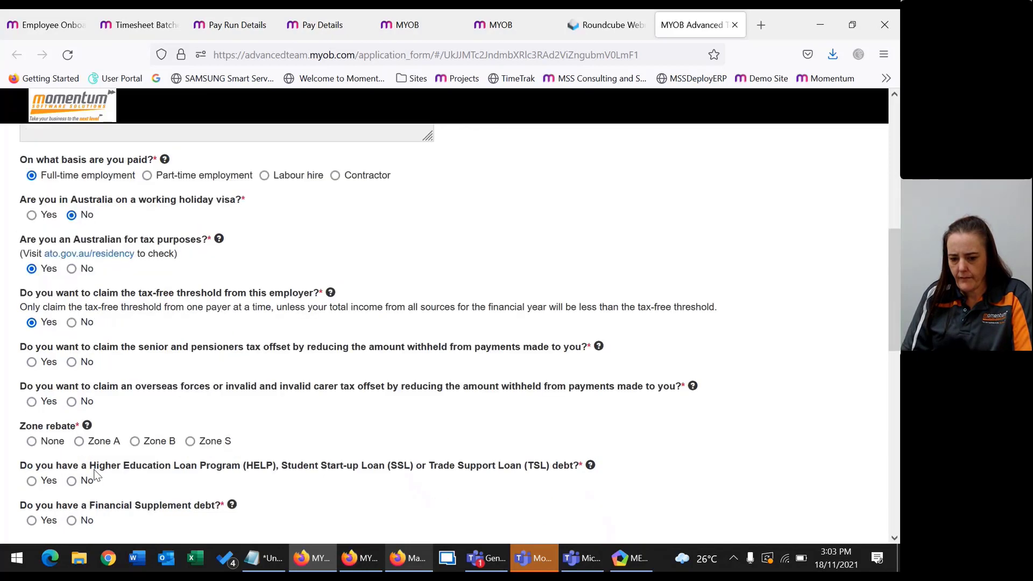
{"action": "scroll", "coordinate": [99, 472], "scroll_direction": "down", "scroll_amount": 3}
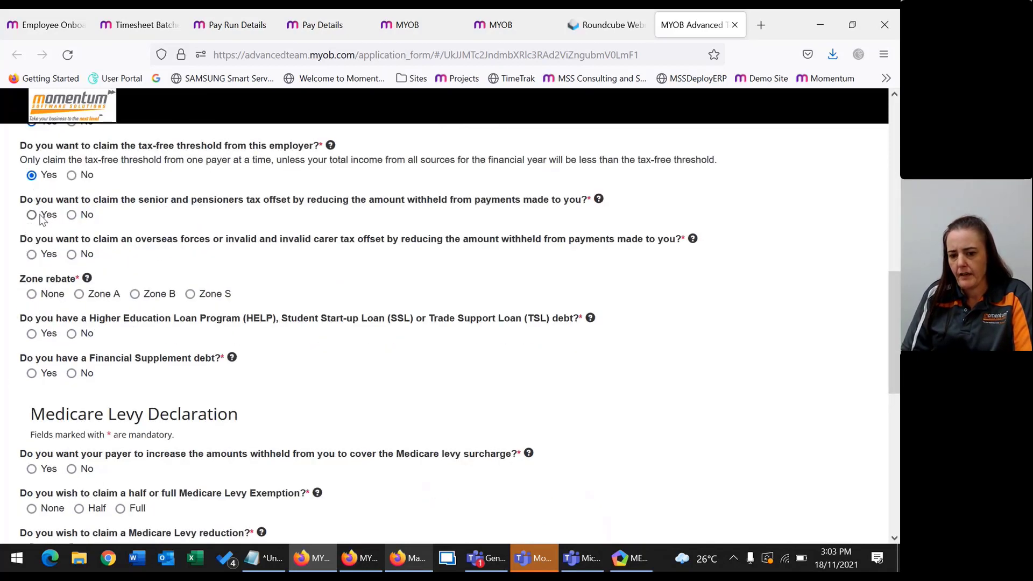
Decline the senior and overseas forces offsets, set zone rebate None, and declare no HELP or Financial Supplement debt.
{"action": "left_click", "coordinate": [72, 215]}
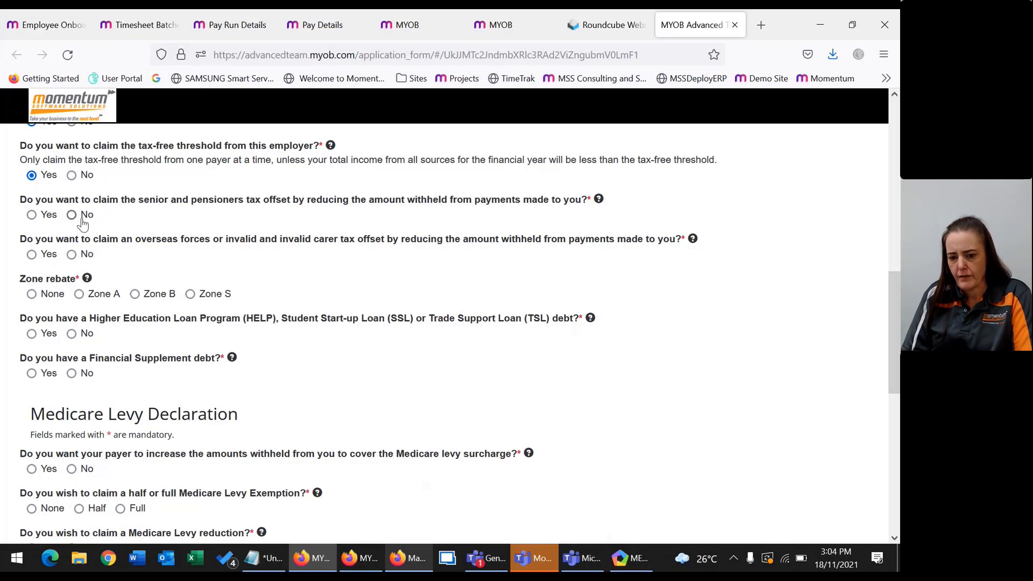
{"action": "left_click", "coordinate": [35, 295]}
{"action": "left_click", "coordinate": [74, 254]}
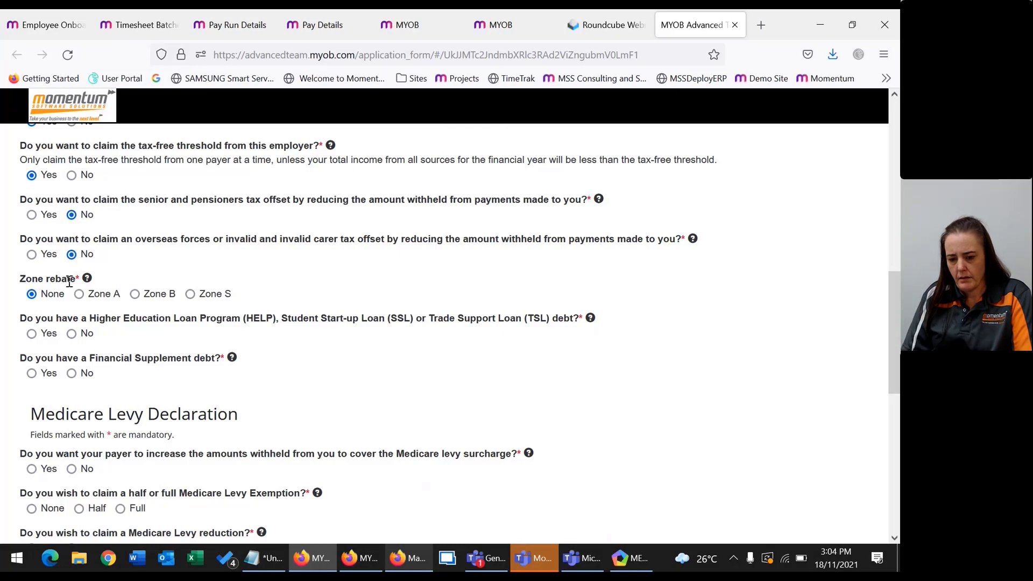
{"action": "scroll", "coordinate": [78, 312], "scroll_direction": "down", "scroll_amount": 3}
{"action": "scroll", "coordinate": [80, 323], "scroll_direction": "down", "scroll_amount": 1}
{"action": "left_click", "coordinate": [71, 188]}
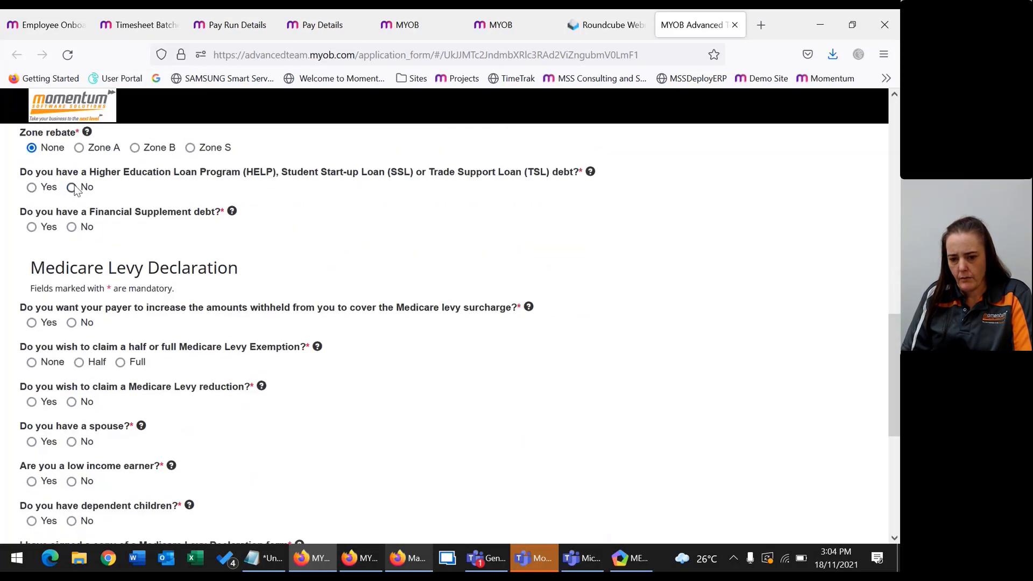
{"action": "left_click", "coordinate": [70, 228]}
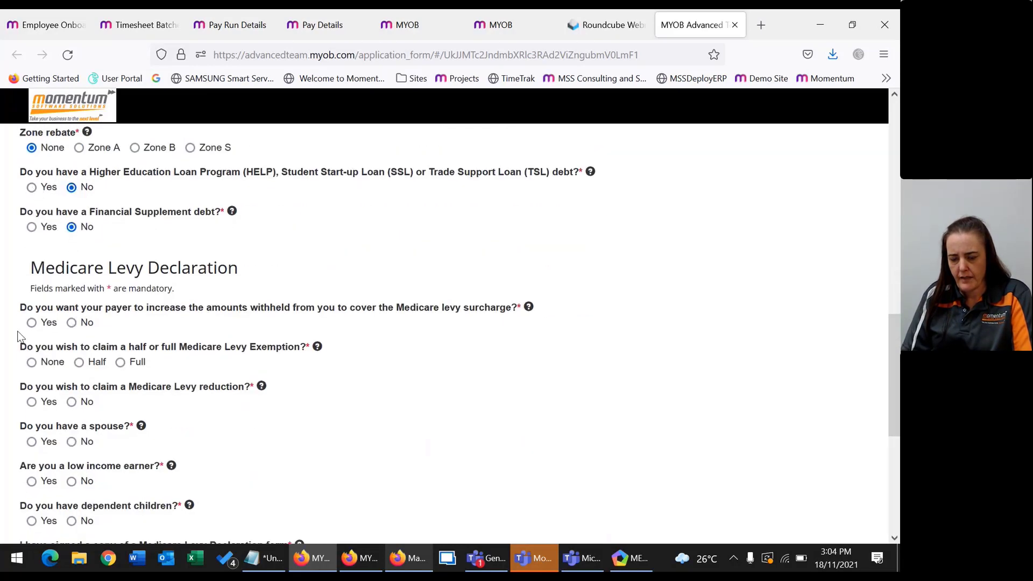
Answer no to every Medicare levy question: surcharge, exemption, reduction, spouse, low income, children, declaration.
{"action": "left_click", "coordinate": [72, 323]}
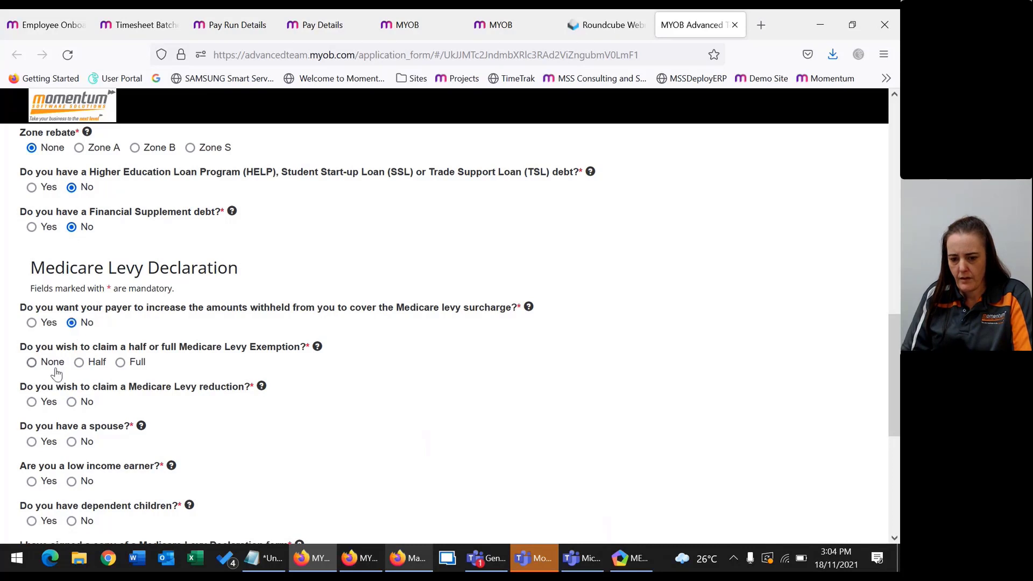
{"action": "left_click", "coordinate": [32, 365]}
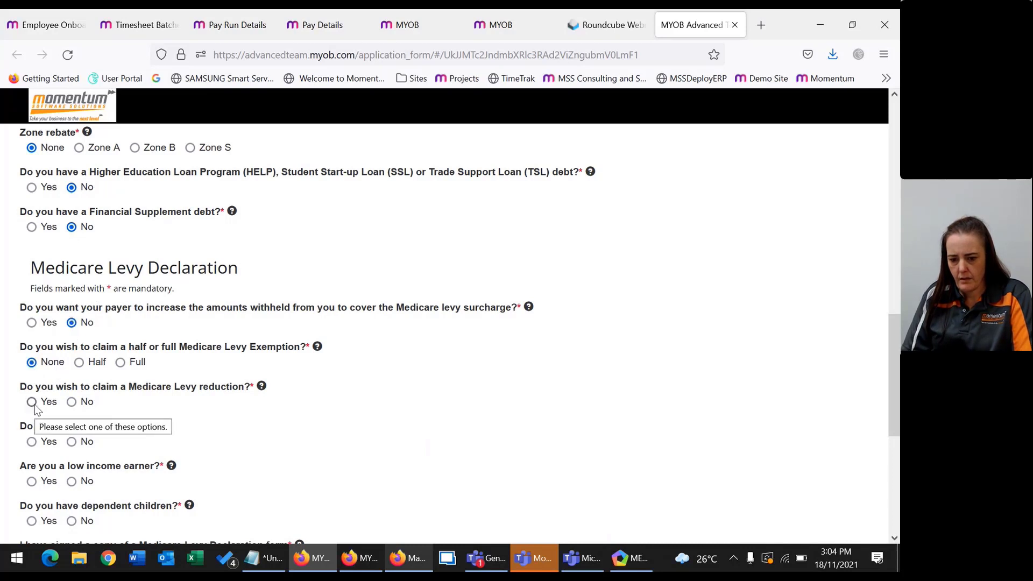
{"action": "left_click", "coordinate": [72, 403]}
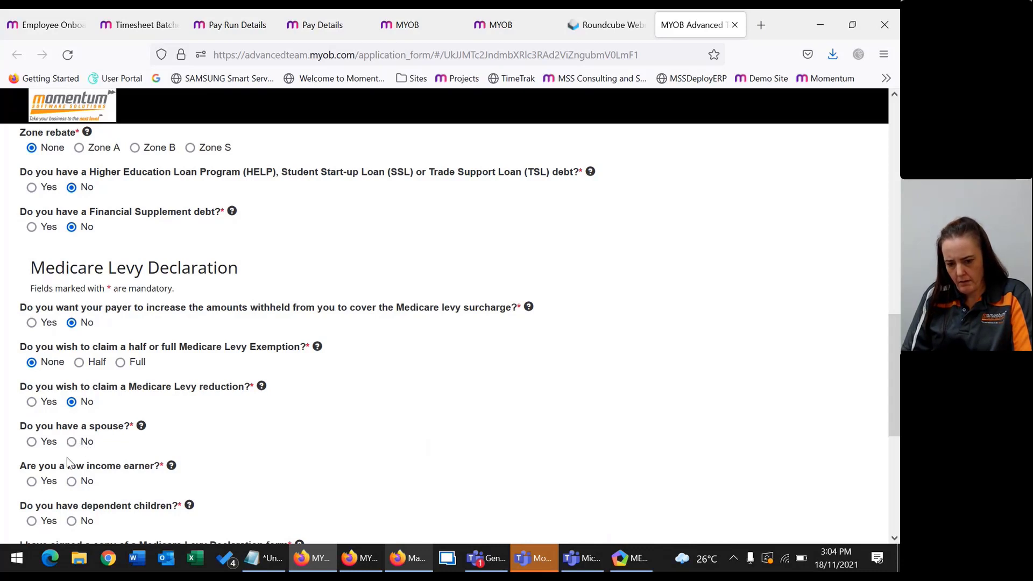
{"action": "left_click", "coordinate": [75, 443]}
{"action": "left_click", "coordinate": [71, 482]}
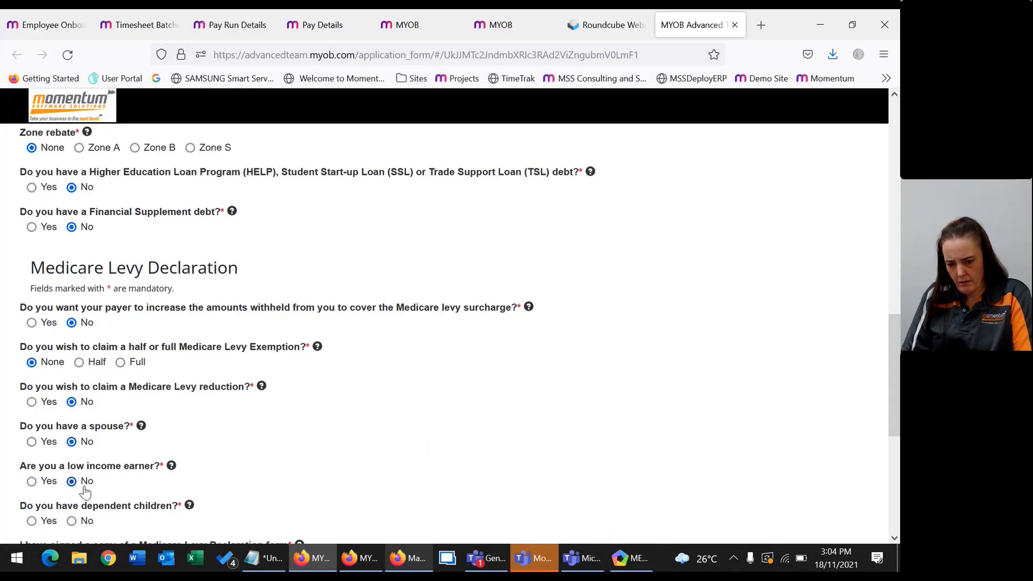
{"action": "scroll", "coordinate": [55, 390], "scroll_direction": "down", "scroll_amount": 3}
{"action": "left_click", "coordinate": [72, 374]}
{"action": "left_click", "coordinate": [72, 414]}
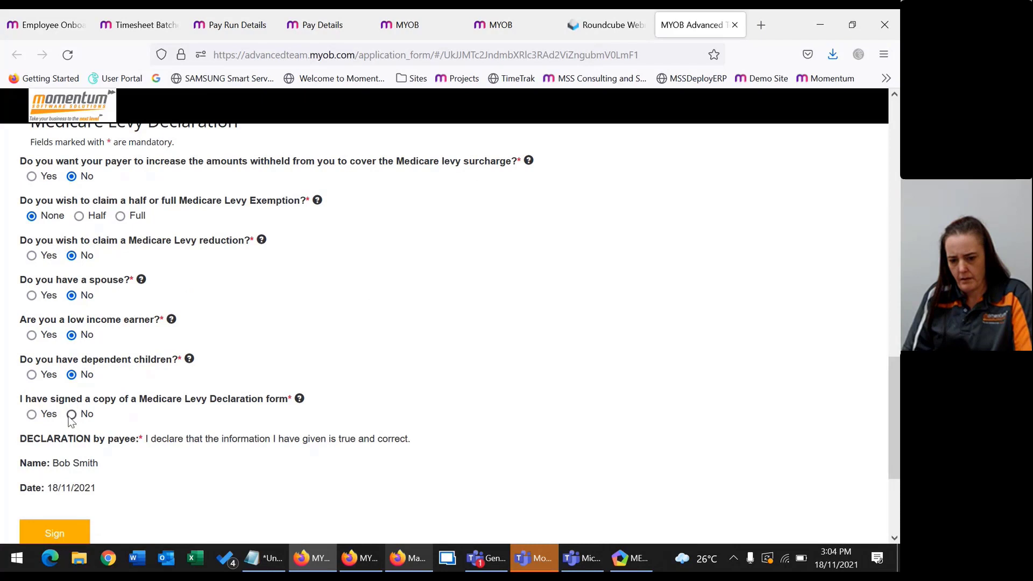
{"action": "scroll", "coordinate": [90, 464], "scroll_direction": "down", "scroll_amount": 3}
Sign the tax file number declaration and continue to Bank Information.
{"action": "left_click", "coordinate": [36, 358]}
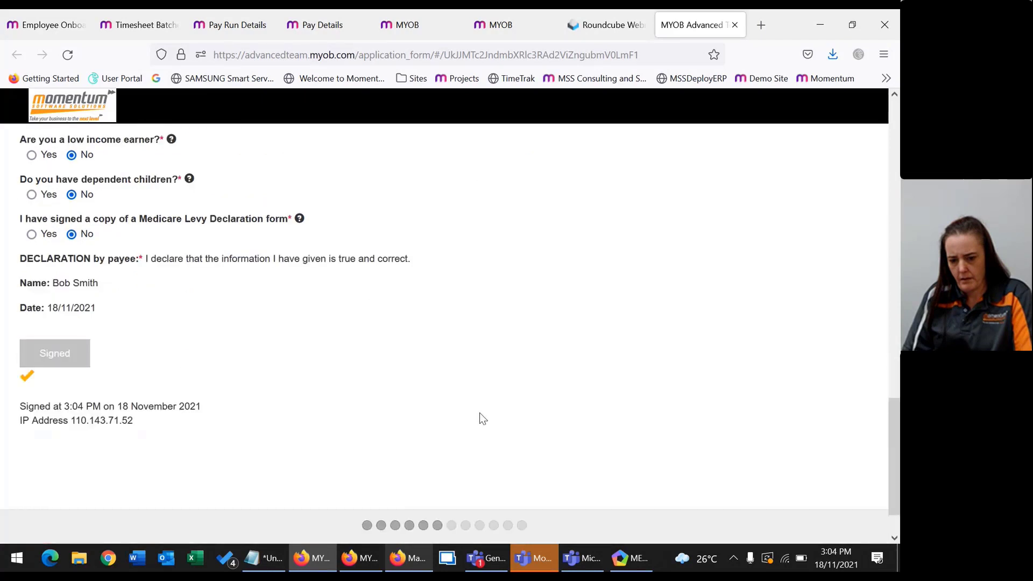
{"action": "scroll", "coordinate": [480, 412], "scroll_direction": "down", "scroll_amount": 2}
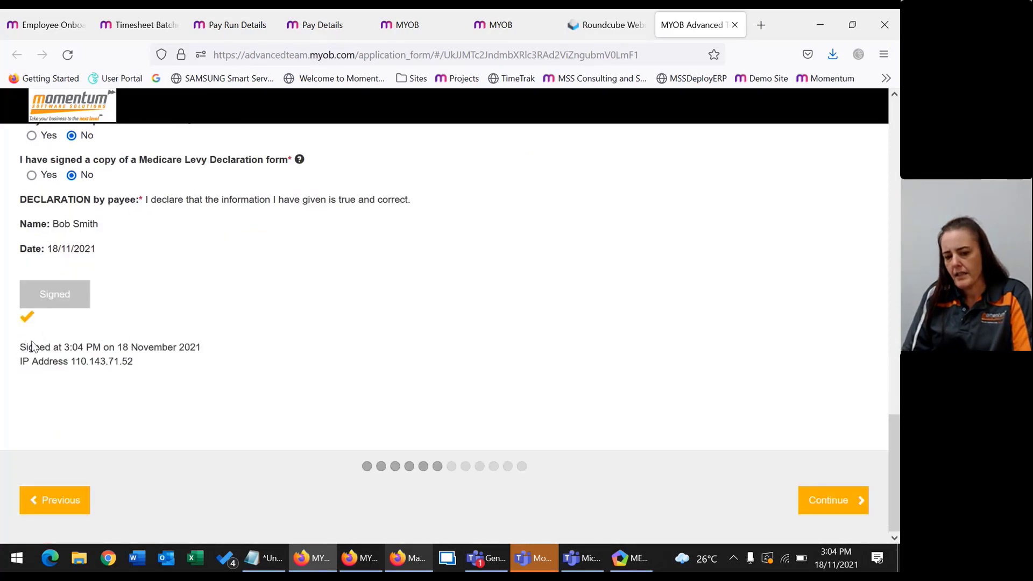
{"action": "left_click_drag", "start_coordinate": [39, 347], "coordinate": [201, 351]}
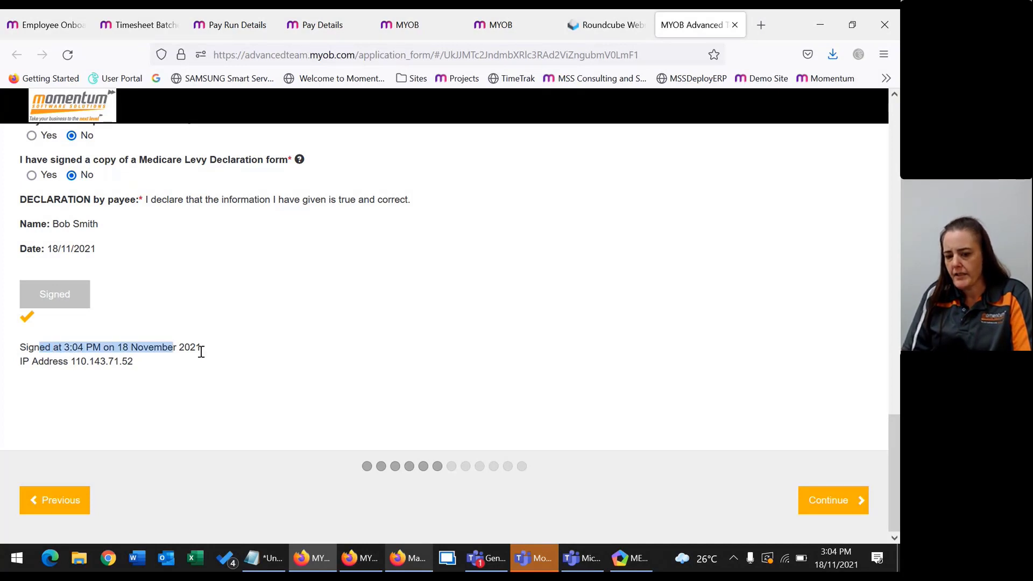
{"action": "left_click", "coordinate": [201, 352]}
{"action": "left_click", "coordinate": [826, 500]}
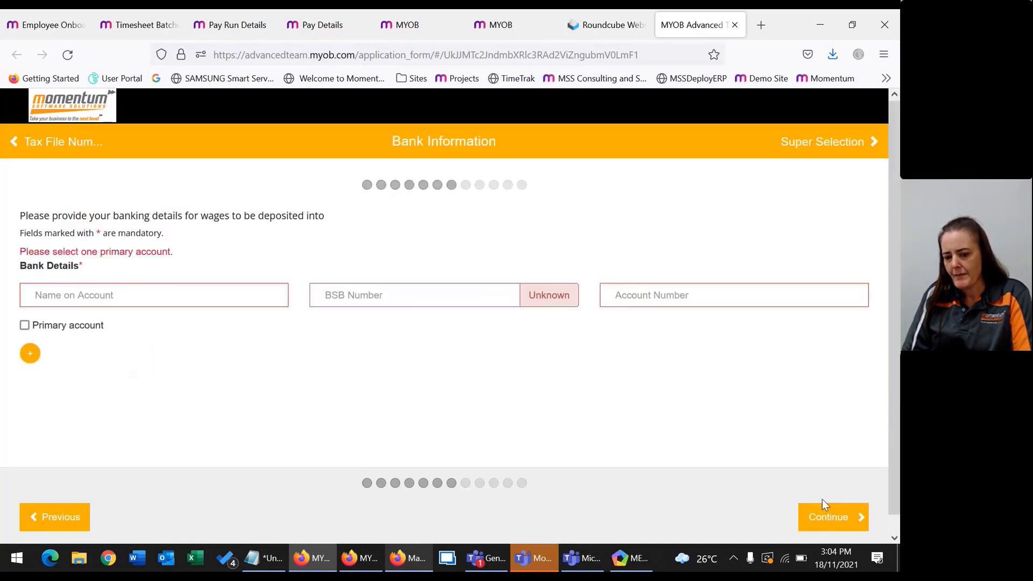
Enter the account holder's name, the BSB and the bank account number.
{"action": "left_click", "coordinate": [92, 295]}
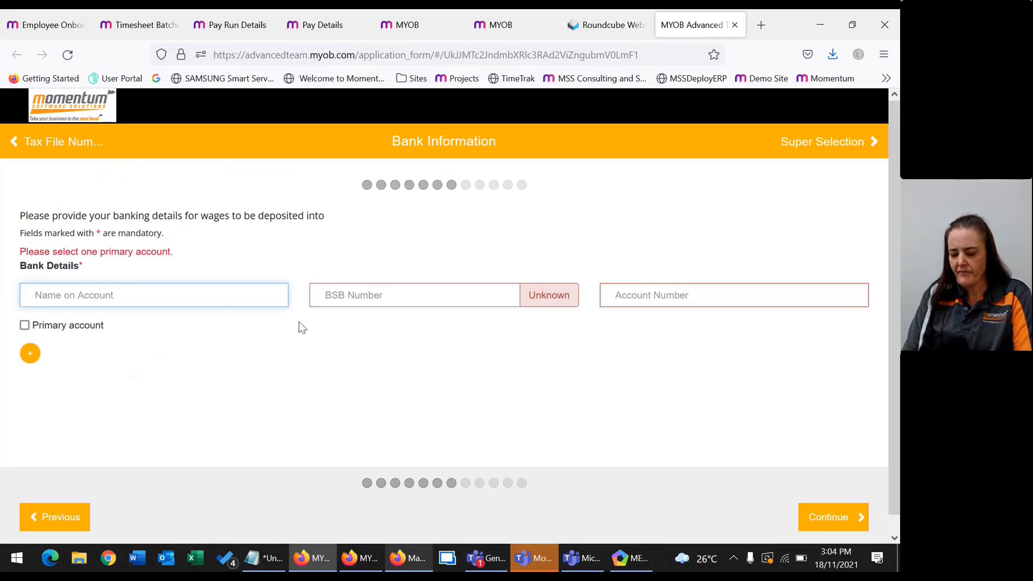
{"action": "type", "text": "Bob"}
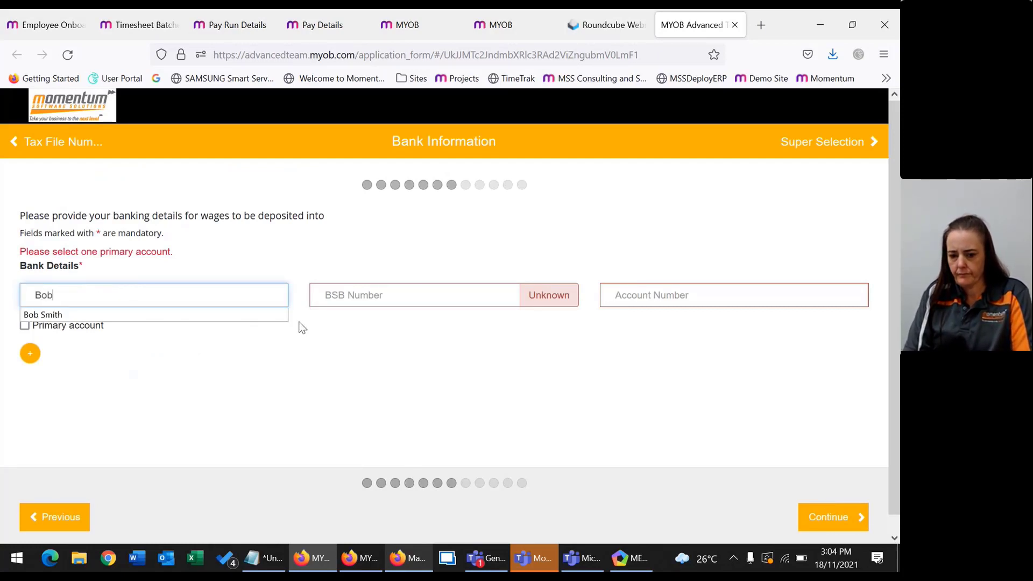
{"action": "left_click", "coordinate": [242, 316]}
{"action": "key", "text": "Tab"}
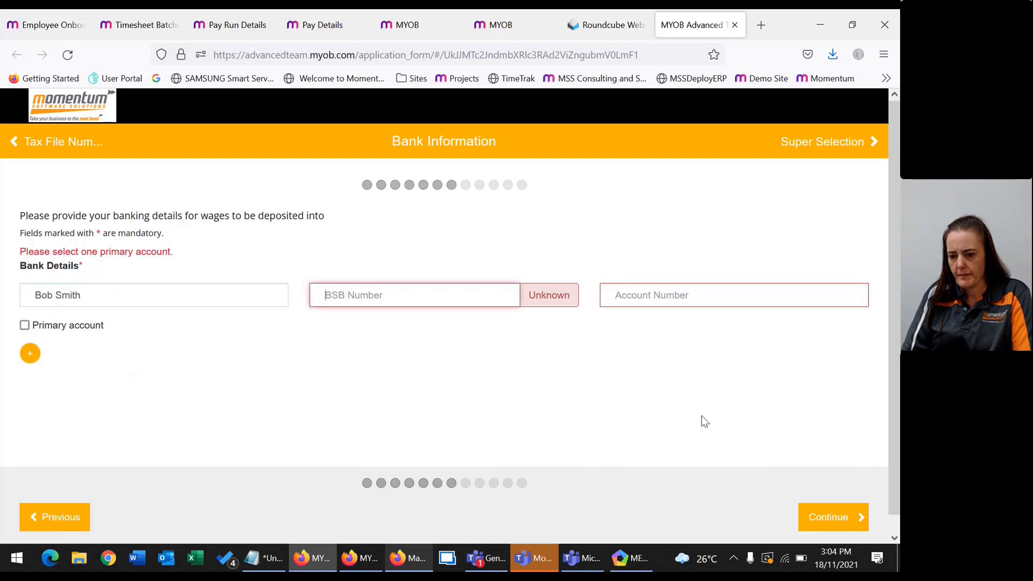
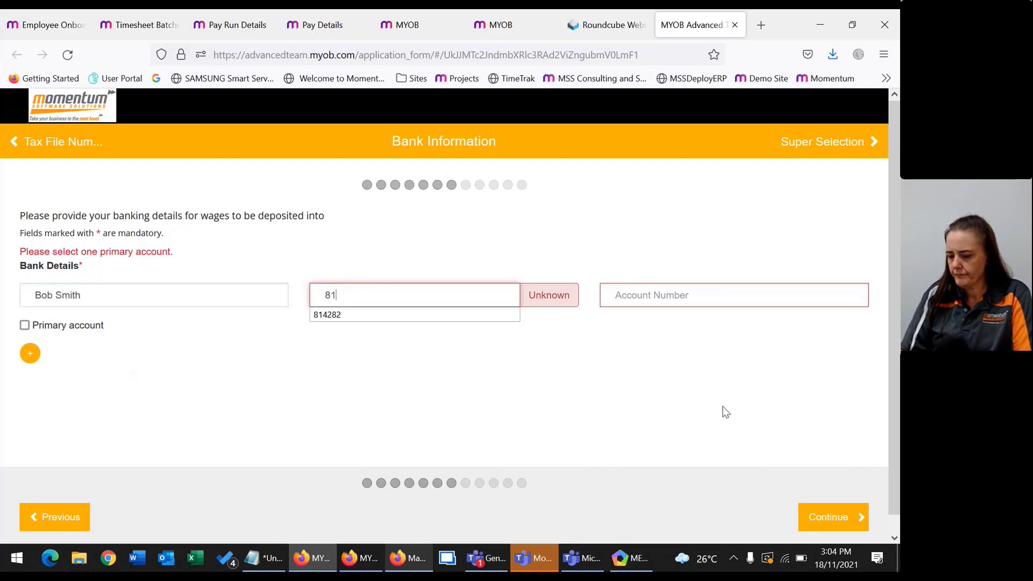
{"action": "key", "text": "Tab"}
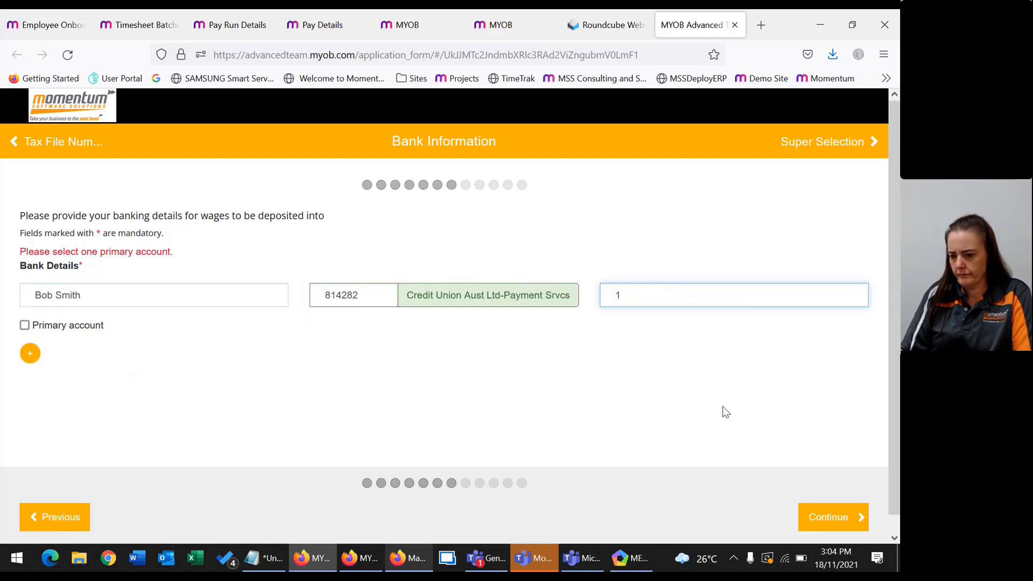
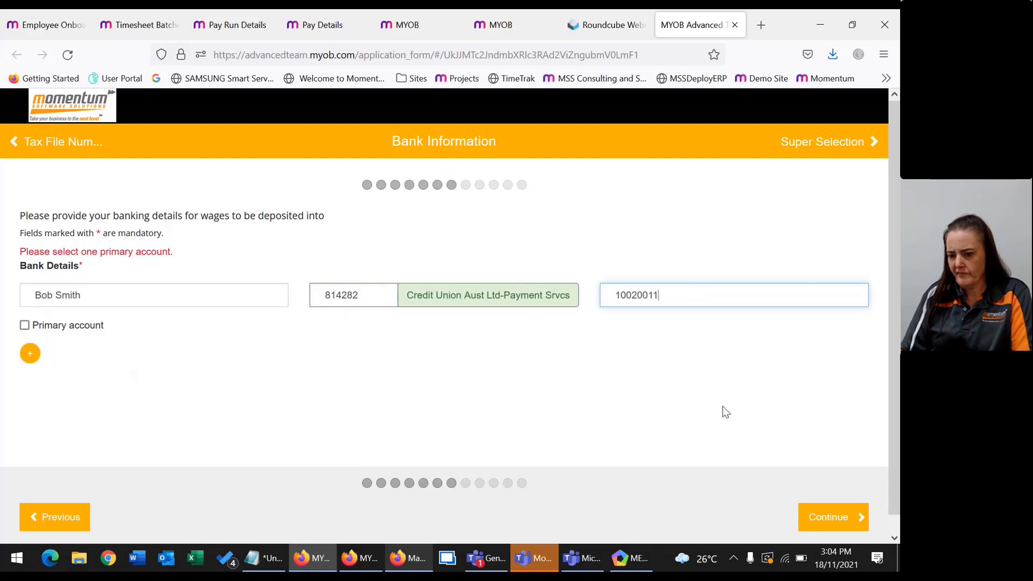
Mark the account as primary and continue to Super Selection.
{"action": "scroll", "coordinate": [484, 349], "scroll_direction": "down", "scroll_amount": 1}
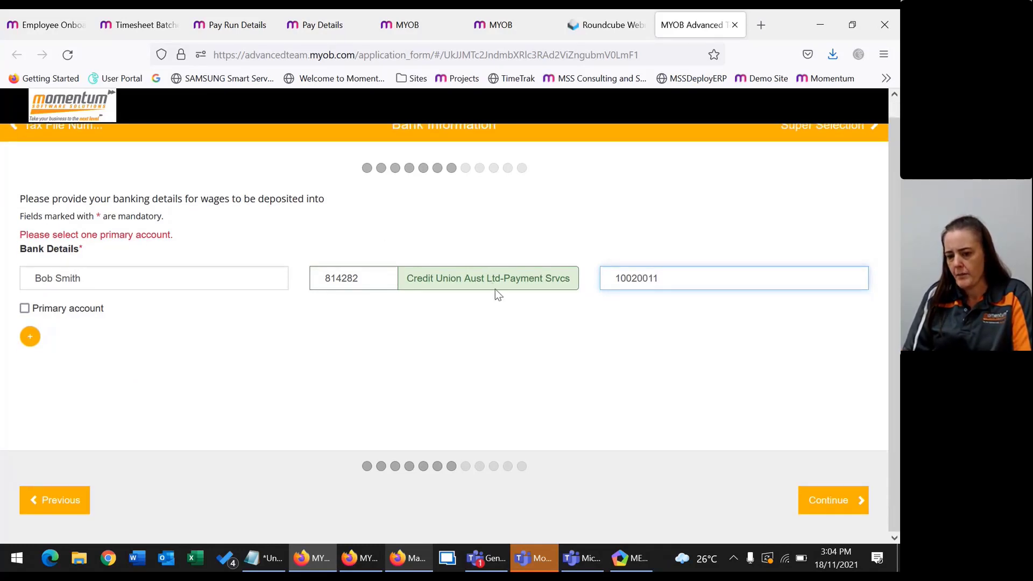
{"action": "left_click", "coordinate": [24, 308]}
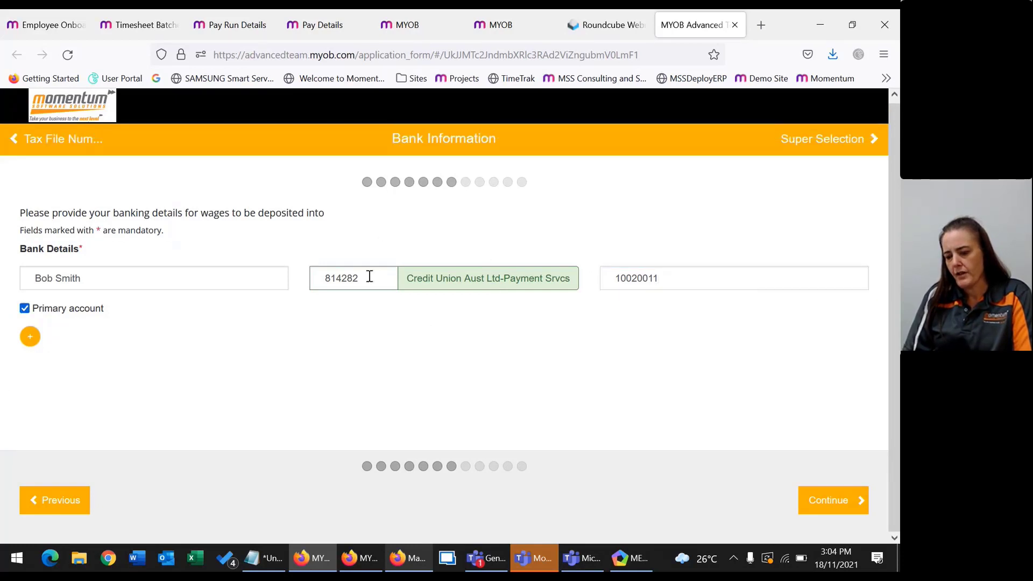
{"action": "left_click", "coordinate": [855, 506]}
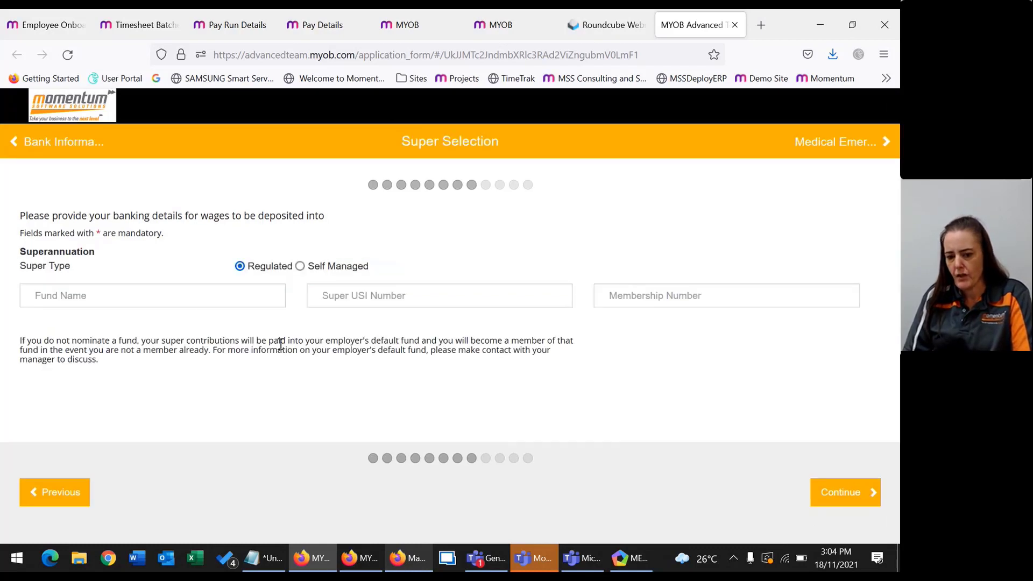
Keep the employer's default super fund and fill the emergency contact's name from the suggestion.
{"action": "left_click", "coordinate": [195, 302]}
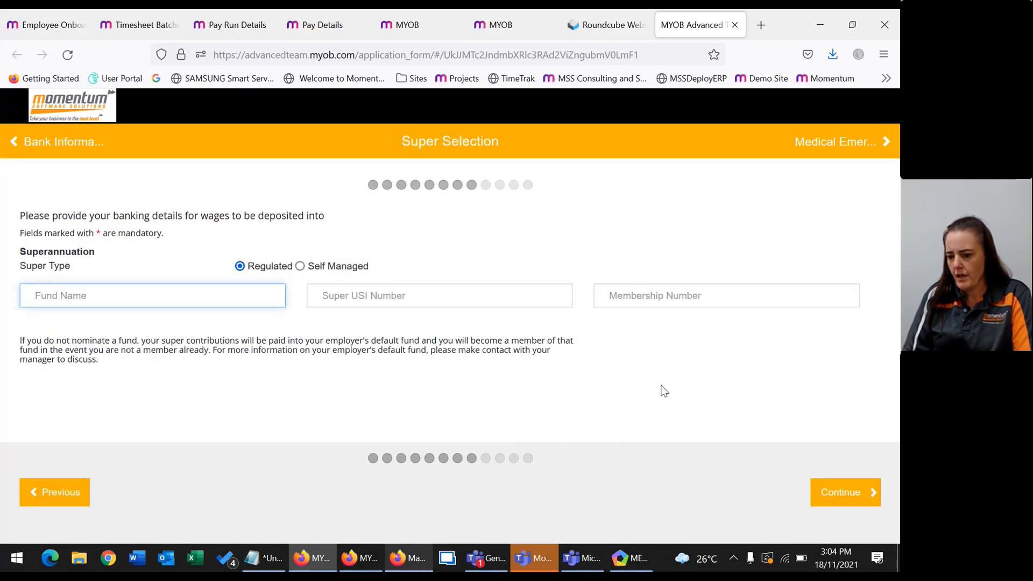
{"action": "left_click", "coordinate": [822, 495]}
{"action": "left_click", "coordinate": [285, 267]}
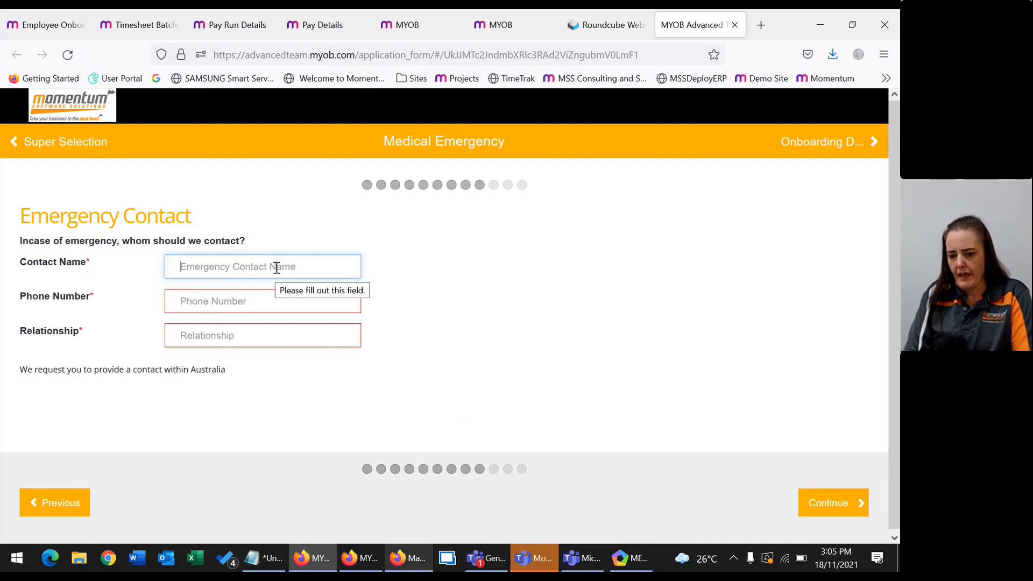
{"action": "type", "text": "Ma"}
{"action": "left_click", "coordinate": [273, 290]}
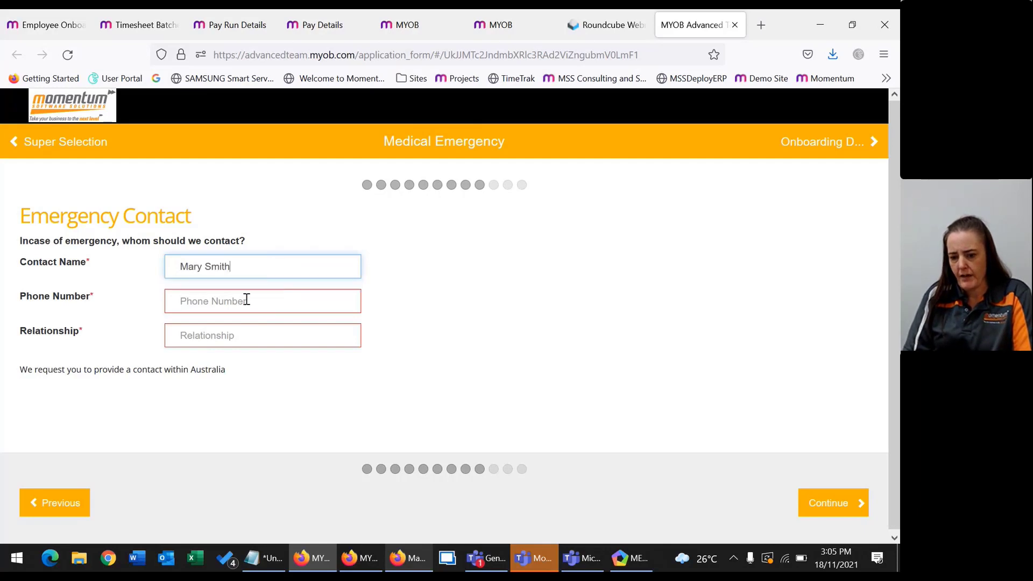
Add the emergency contact's phone number from the suggestion and relationship 'Wife', then continue.
{"action": "left_click", "coordinate": [247, 299]}
{"action": "type", "text": "0"}
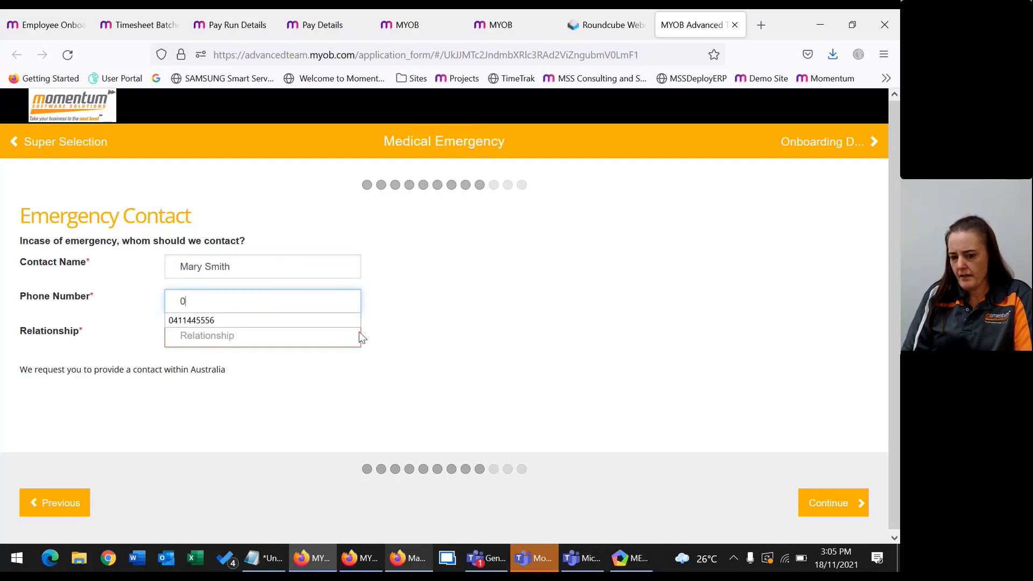
{"action": "left_click", "coordinate": [269, 320]}
{"action": "left_click", "coordinate": [295, 342]}
{"action": "type", "text": "Wif"}
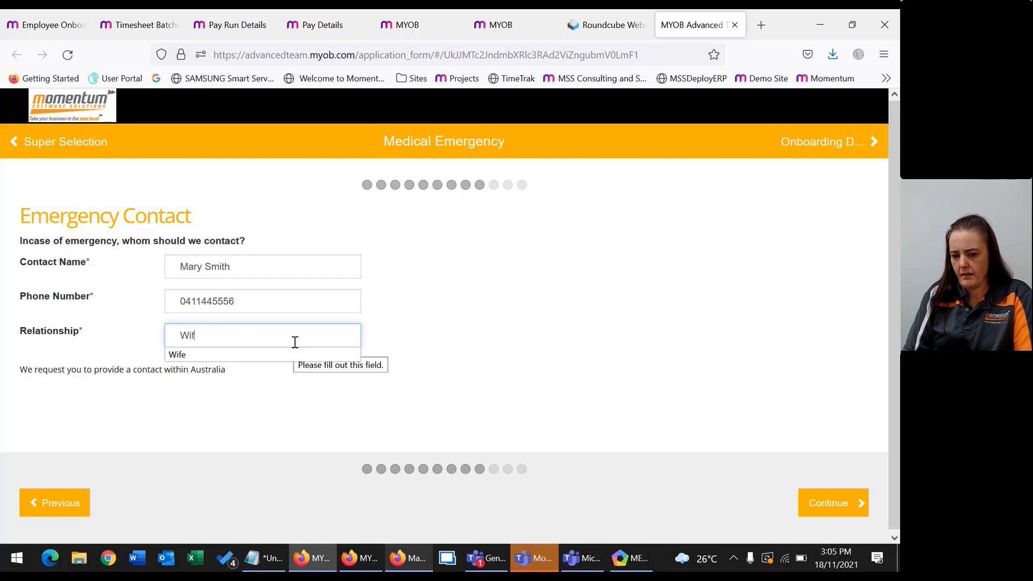
{"action": "type", "text": "e"}
{"action": "left_click", "coordinate": [837, 503]}
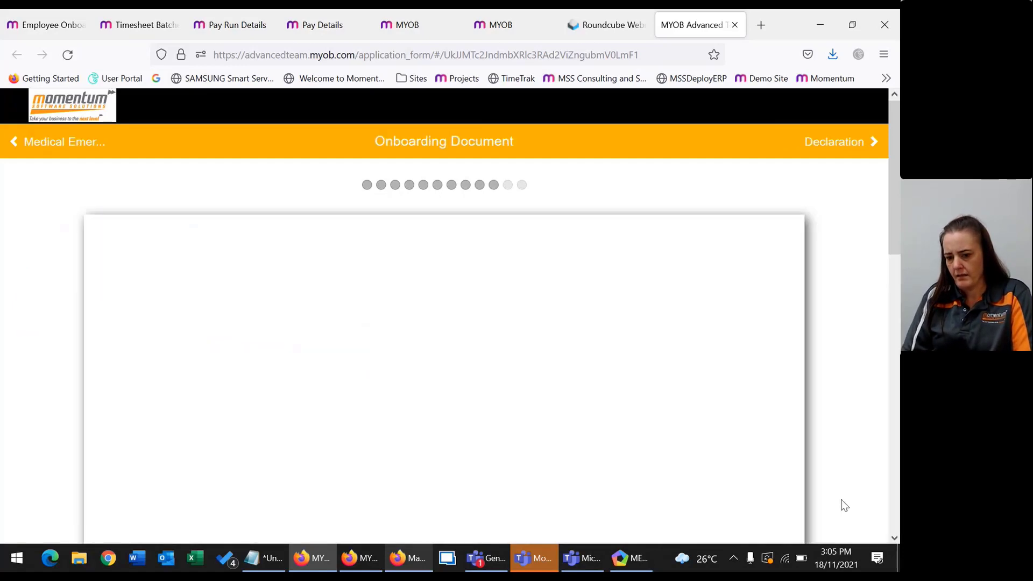
Sign the employment agreement acknowledgement and move on to the declaration.
{"action": "scroll", "coordinate": [334, 411], "scroll_direction": "down", "scroll_amount": 6}
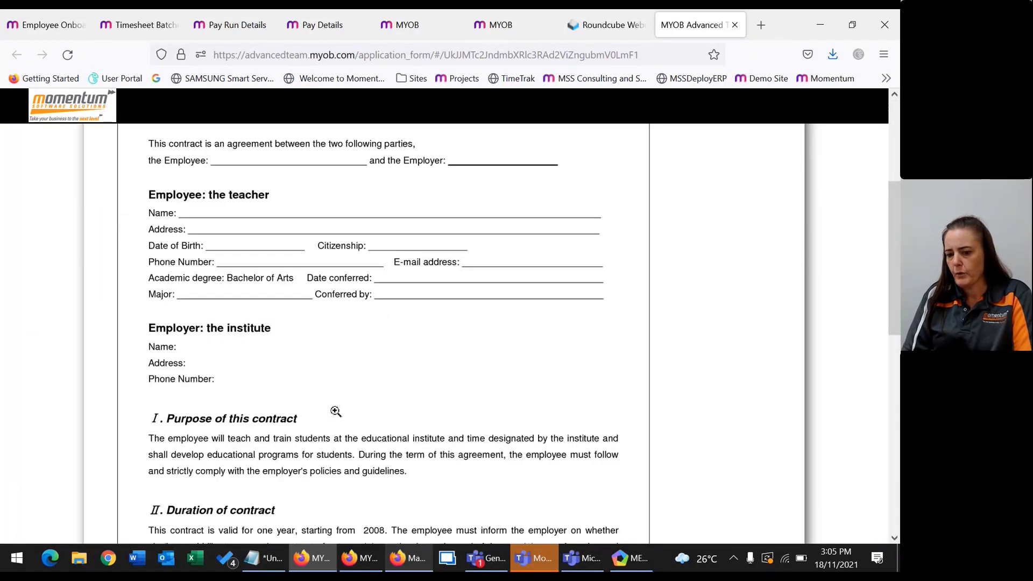
{"action": "scroll", "coordinate": [398, 375], "scroll_direction": "down", "scroll_amount": 6}
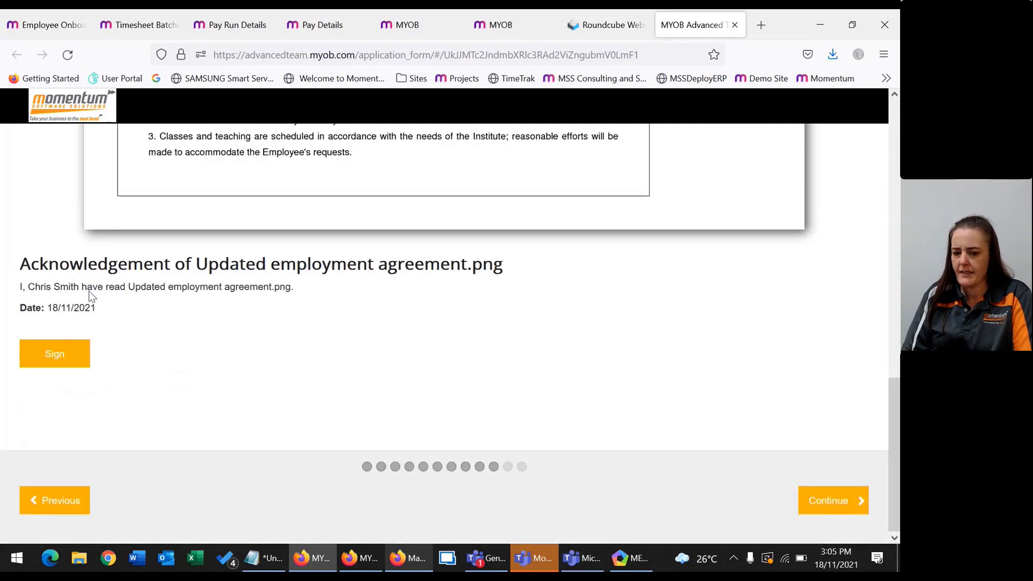
{"action": "left_click", "coordinate": [58, 359]}
{"action": "scroll", "coordinate": [780, 457], "scroll_direction": "down", "scroll_amount": 1}
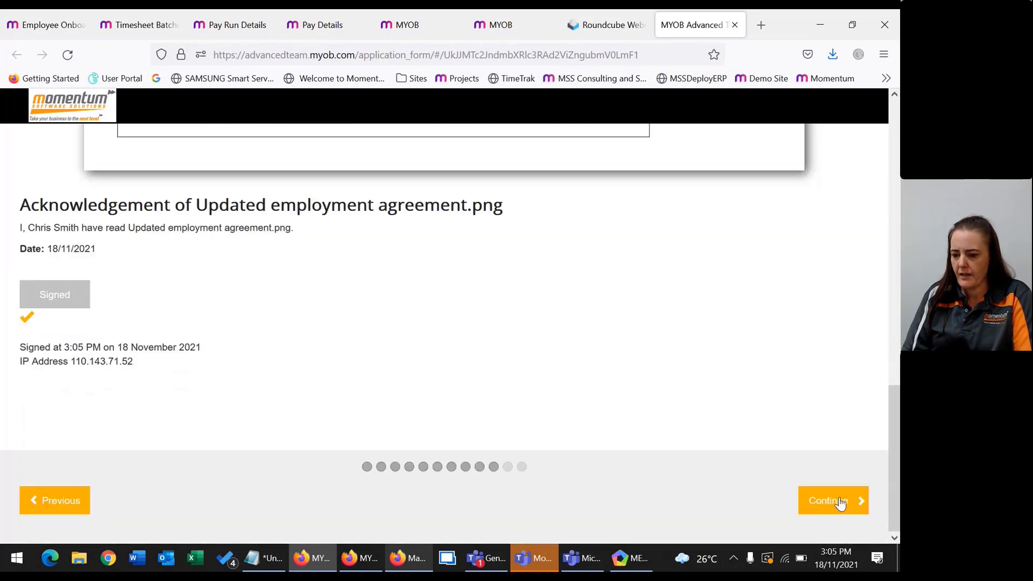
{"action": "left_click", "coordinate": [845, 501]}
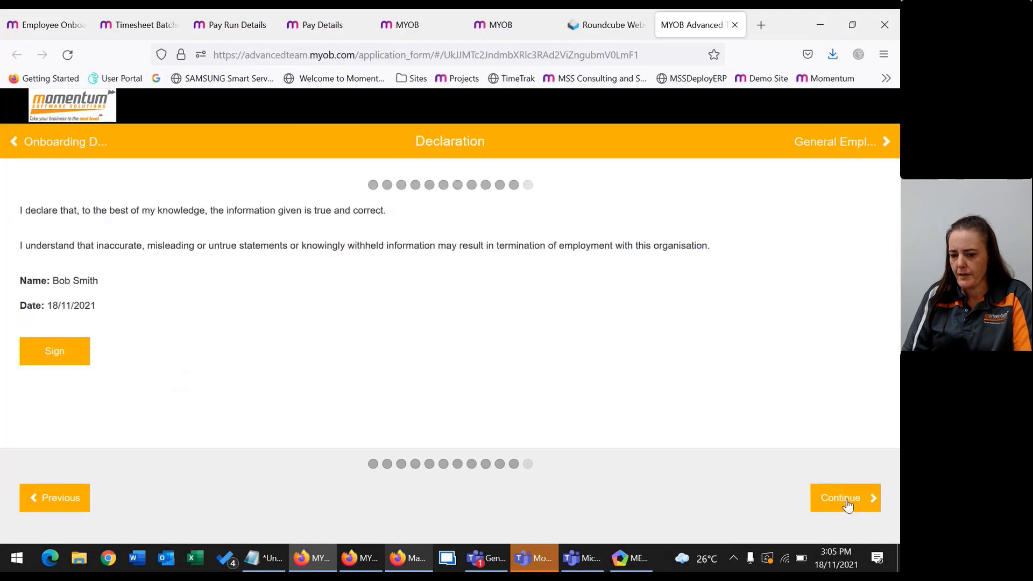
Sign the declaration and move on to the General Employee agreement.
{"action": "left_click", "coordinate": [51, 355]}
{"action": "scroll", "coordinate": [196, 384], "scroll_direction": "down", "scroll_amount": 1}
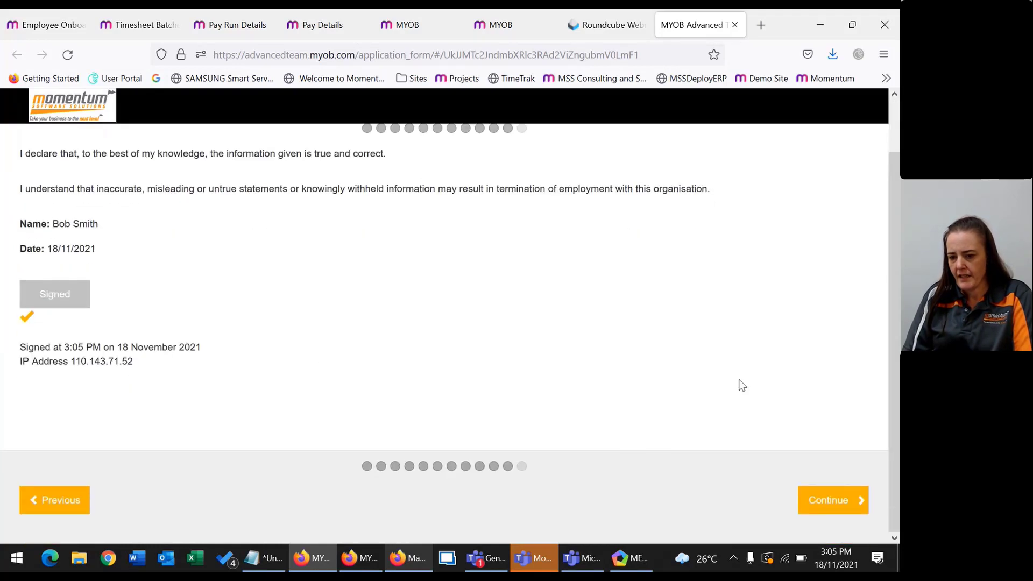
{"action": "left_click", "coordinate": [840, 503]}
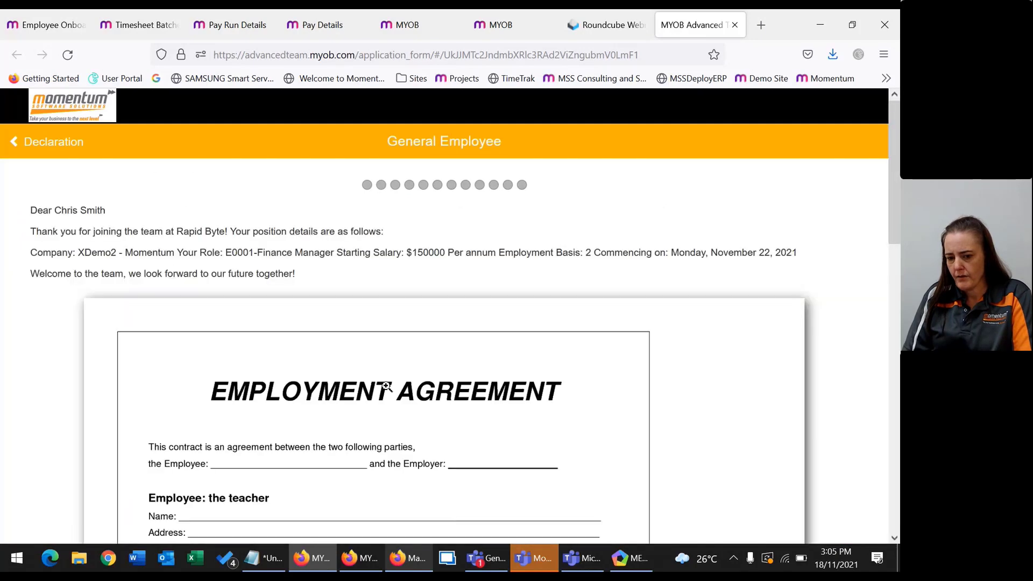
Sign the General Employee acknowledgement and submit the onboarding form.
{"action": "scroll", "coordinate": [382, 385], "scroll_direction": "down", "scroll_amount": 1}
{"action": "scroll", "coordinate": [376, 384], "scroll_direction": "down", "scroll_amount": 4}
{"action": "scroll", "coordinate": [567, 444], "scroll_direction": "up", "scroll_amount": 5}
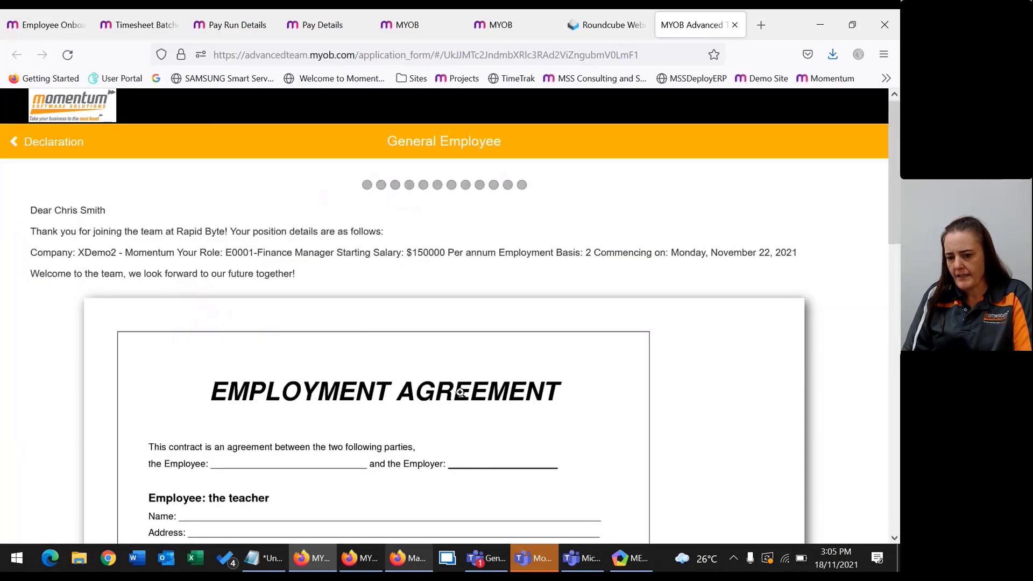
{"action": "scroll", "coordinate": [481, 440], "scroll_direction": "down", "scroll_amount": 3}
{"action": "scroll", "coordinate": [481, 440], "scroll_direction": "down", "scroll_amount": 15}
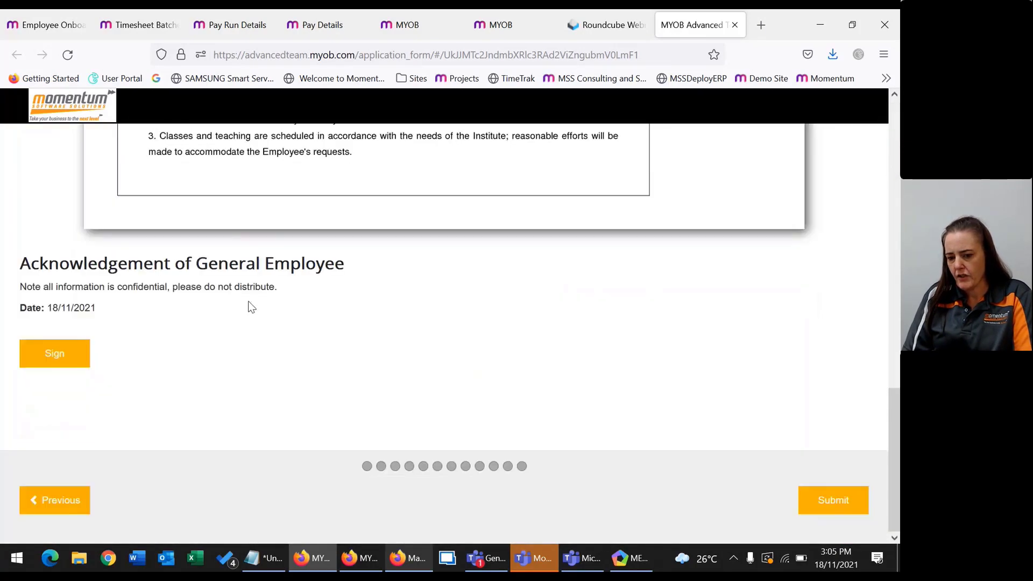
{"action": "left_click", "coordinate": [54, 356]}
{"action": "scroll", "coordinate": [528, 411], "scroll_direction": "down", "scroll_amount": 2}
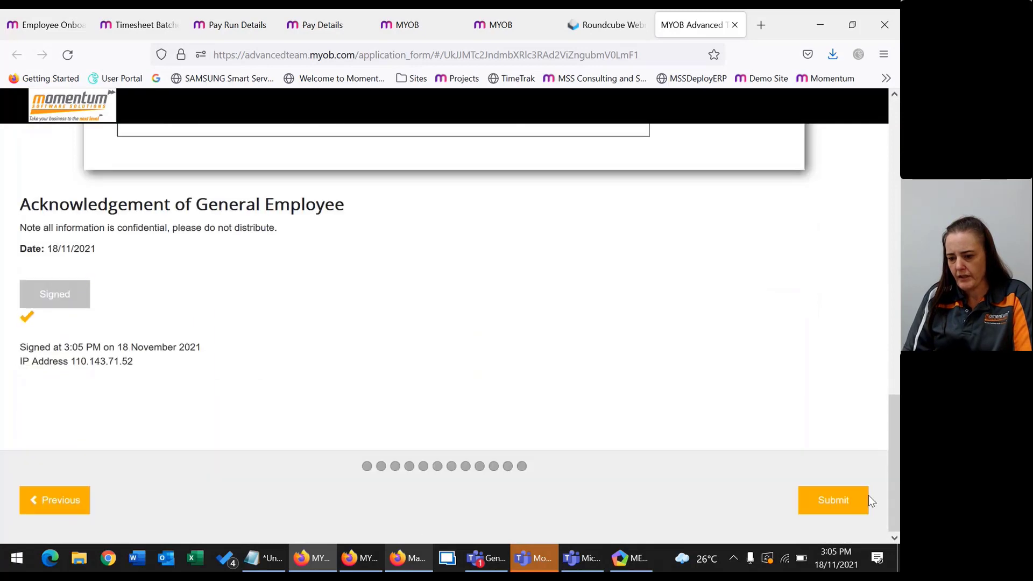
{"action": "left_click", "coordinate": [831, 503]}
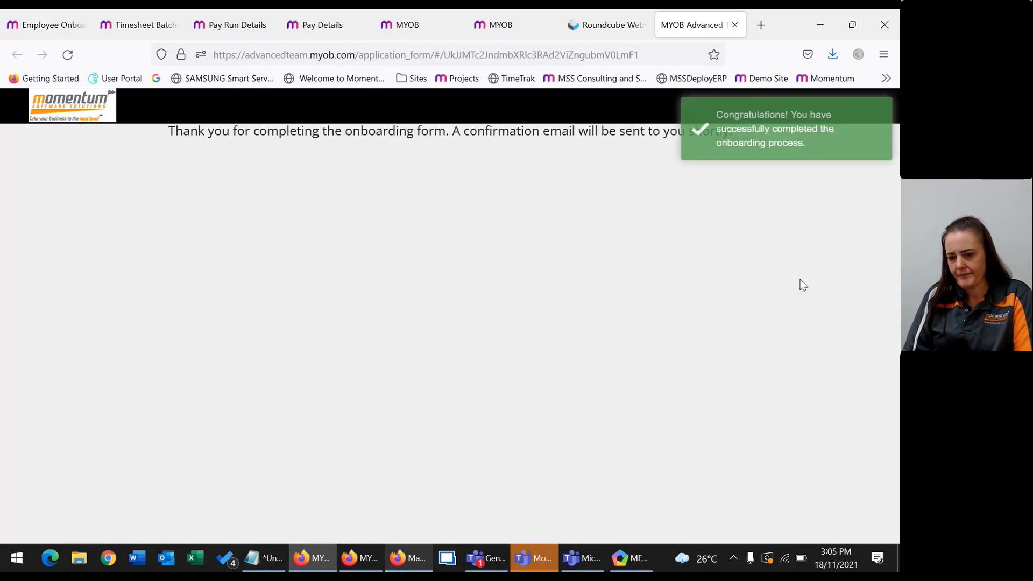
Confirm under Management > Hire > Status that the invite shows Completed, then return to Employee Onboarding Detail.
{"action": "left_click", "coordinate": [589, 24]}
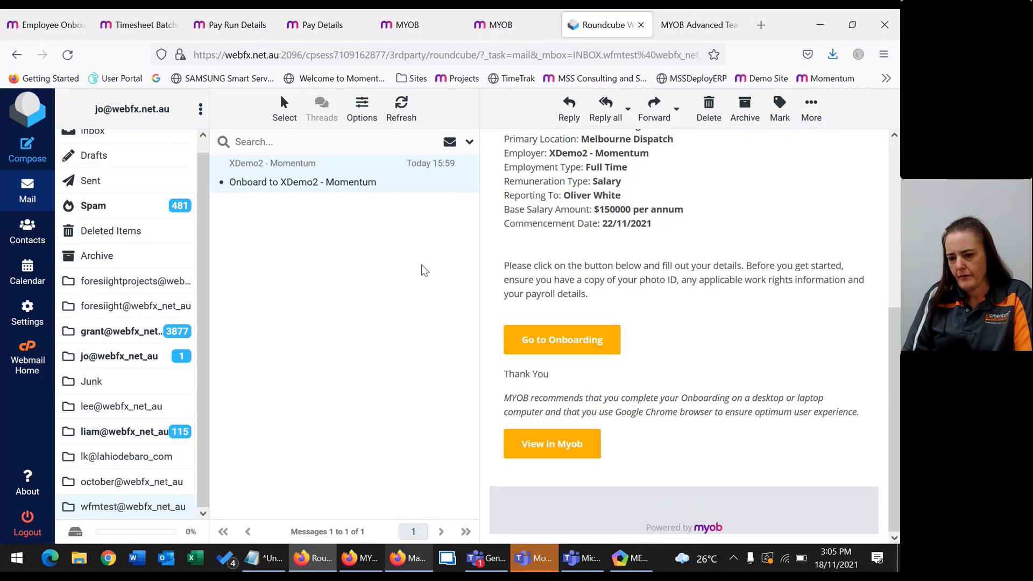
{"action": "left_click", "coordinate": [498, 24]}
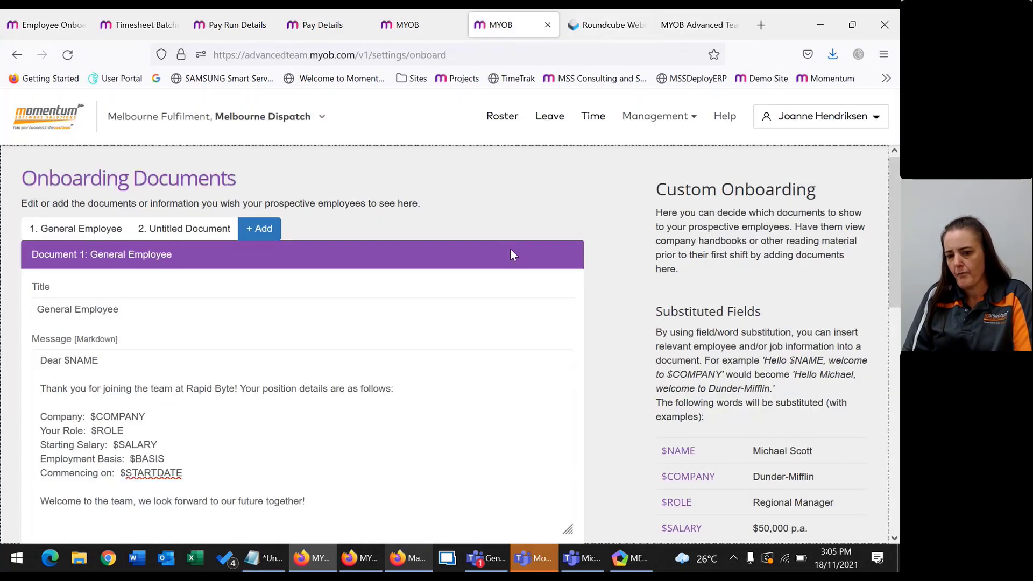
{"action": "left_click", "coordinate": [74, 114]}
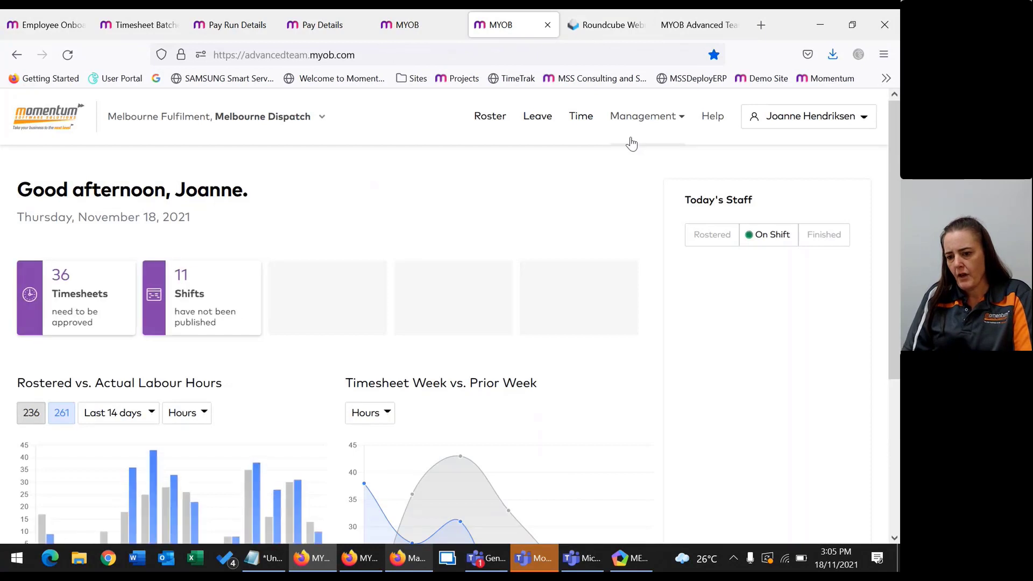
{"action": "left_click", "coordinate": [624, 118]}
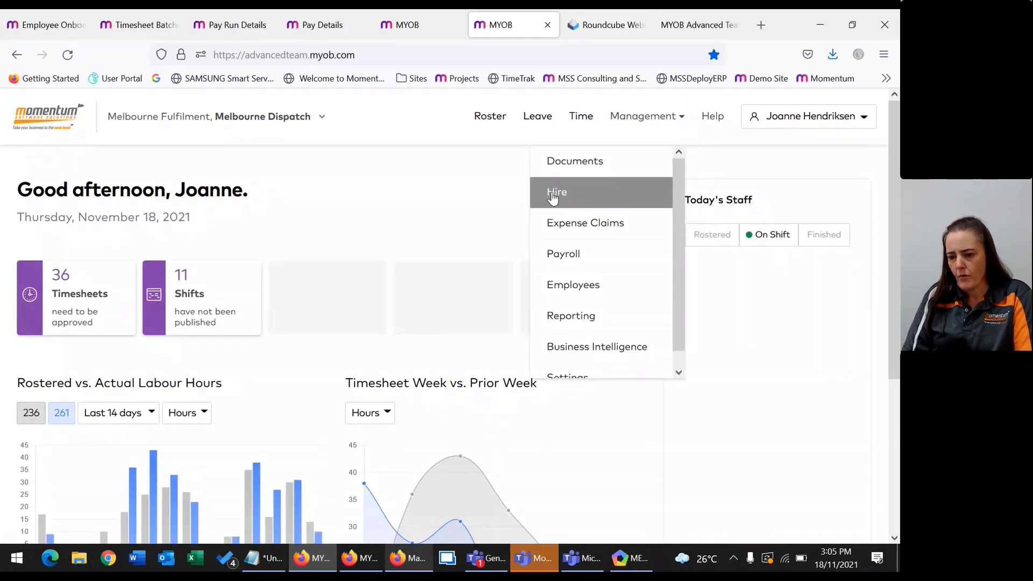
{"action": "left_click", "coordinate": [554, 197]}
{"action": "left_click", "coordinate": [407, 295]}
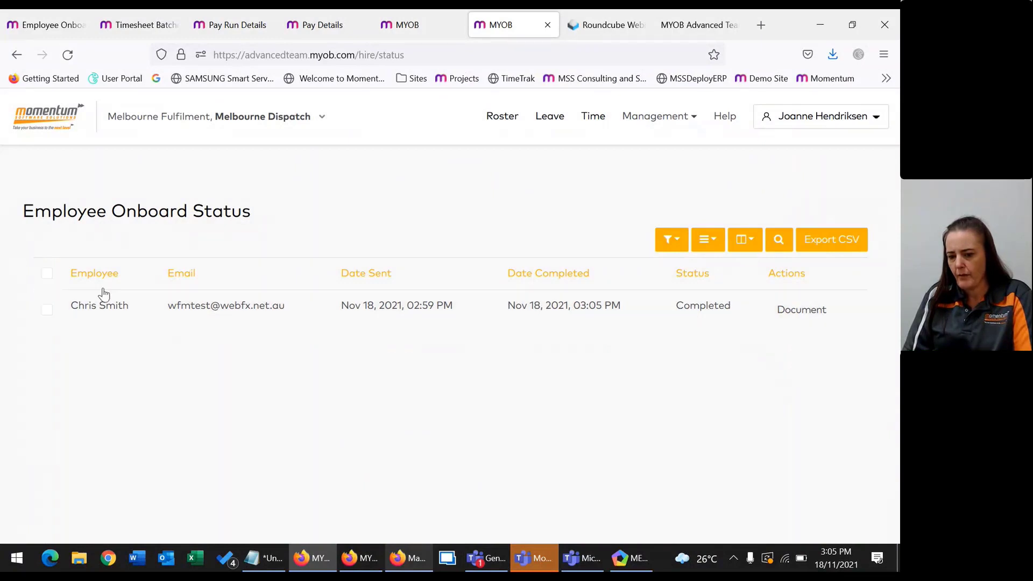
{"action": "left_click", "coordinate": [401, 25]}
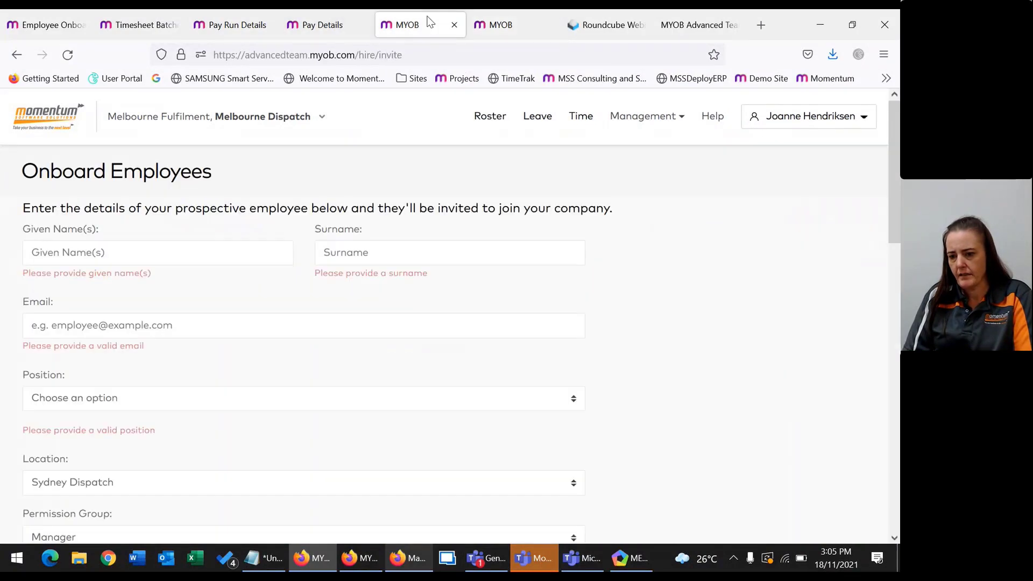
{"action": "left_click", "coordinate": [46, 24]}
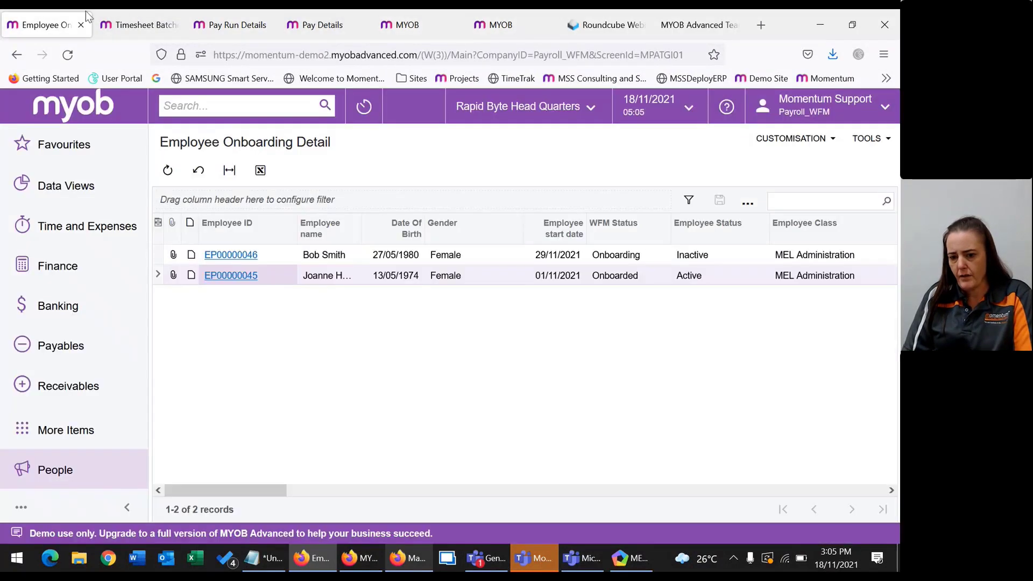
Refresh Employee Onboarding Detail and open the new employee's Pay Details from their Employee ID.
{"action": "left_click", "coordinate": [167, 178]}
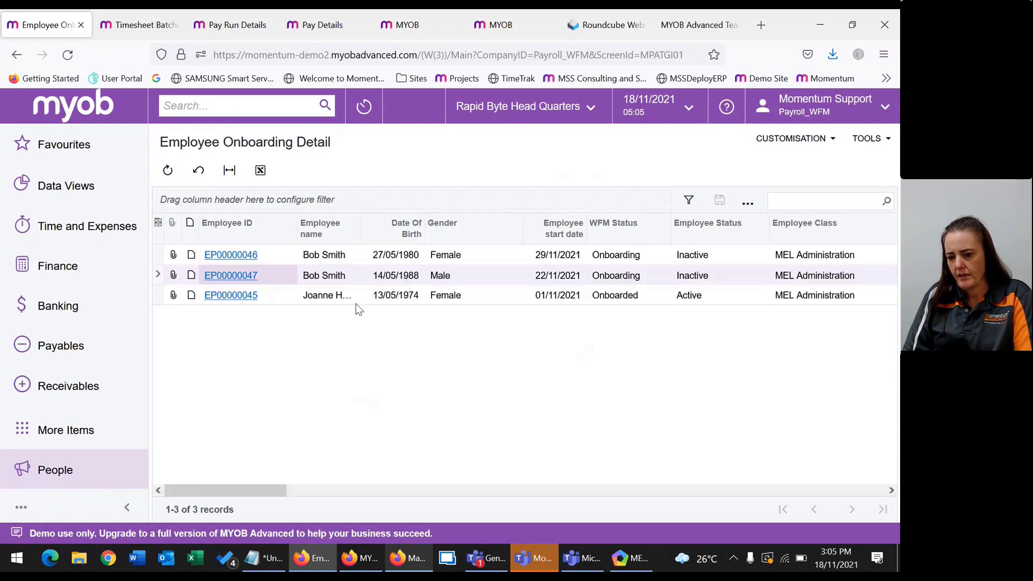
{"action": "left_click", "coordinate": [309, 256]}
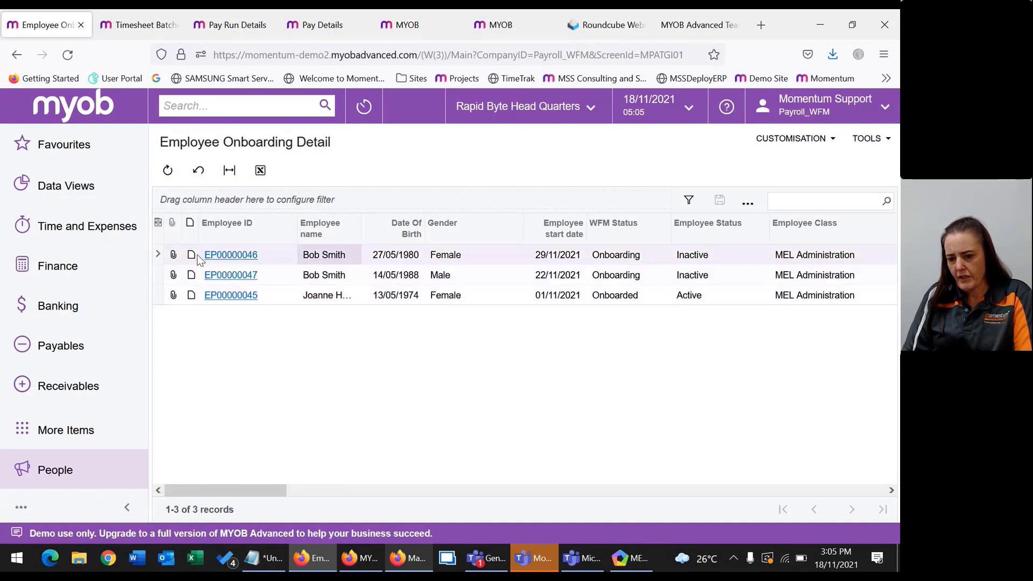
{"action": "left_click", "coordinate": [230, 275]}
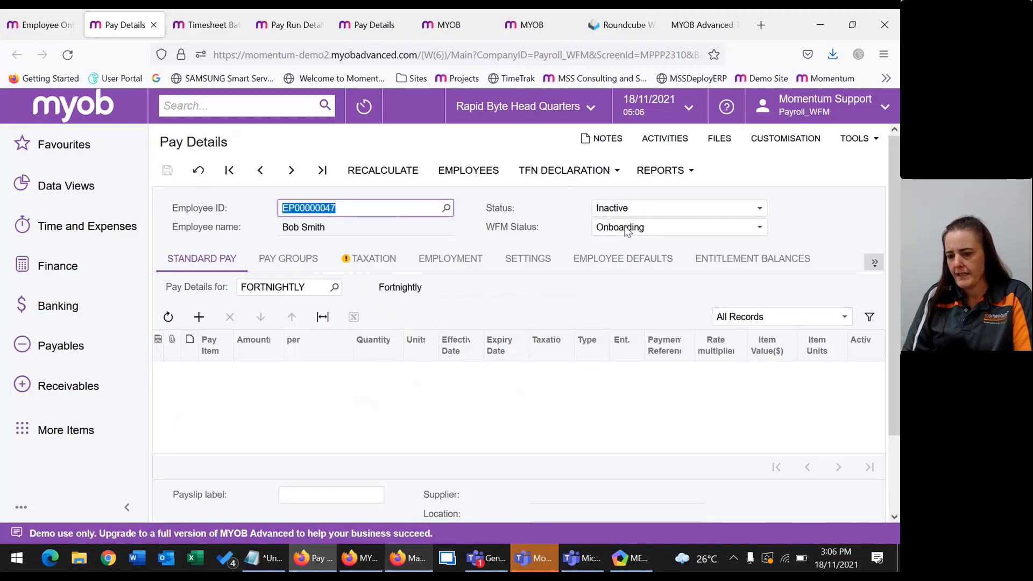
Review the tax declaration, 22/11/2021 start date and settings, ending on the Fortnightly pay group.
{"action": "left_click", "coordinate": [529, 231]}
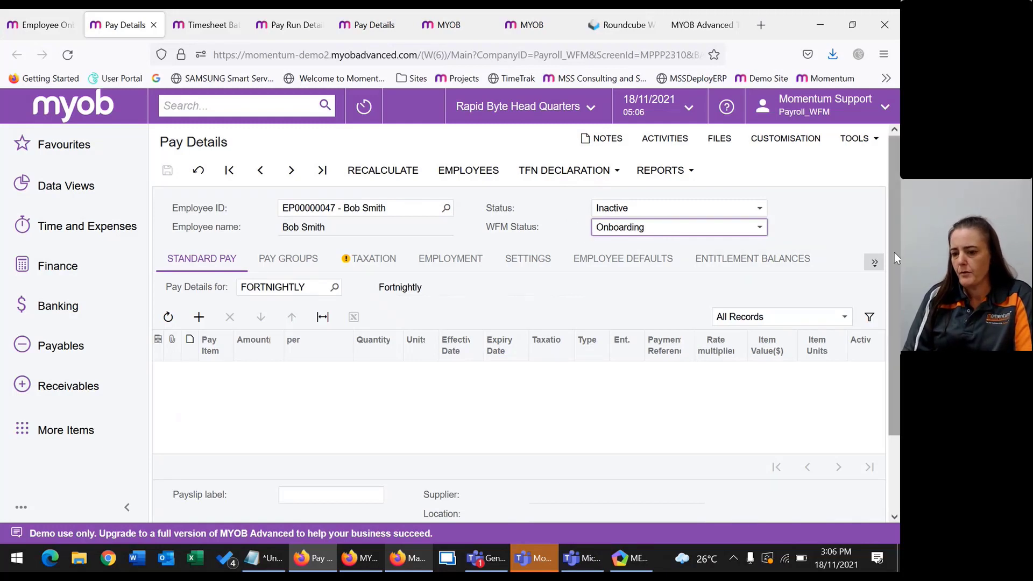
{"action": "left_click", "coordinate": [271, 257]}
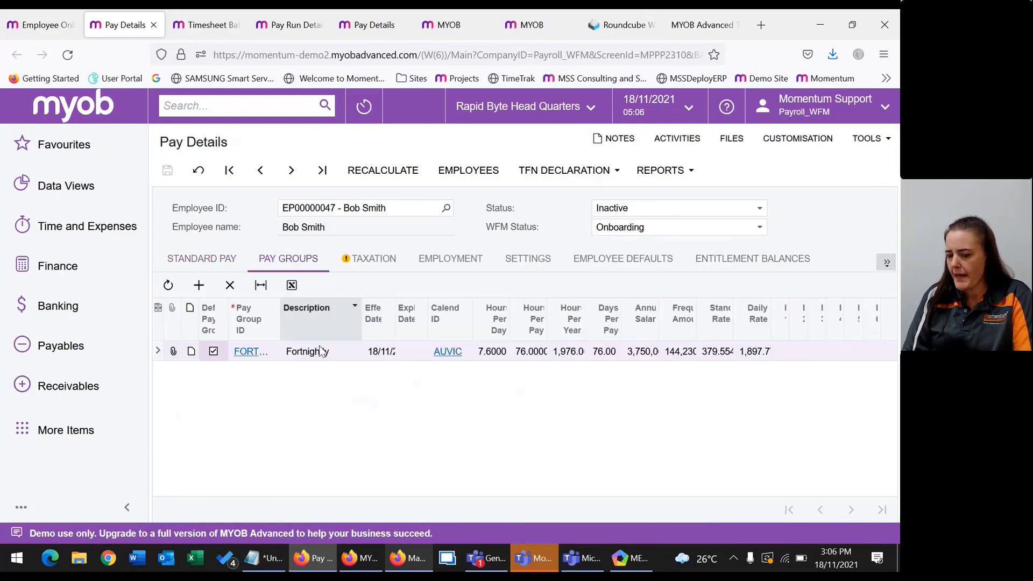
{"action": "left_click", "coordinate": [364, 260]}
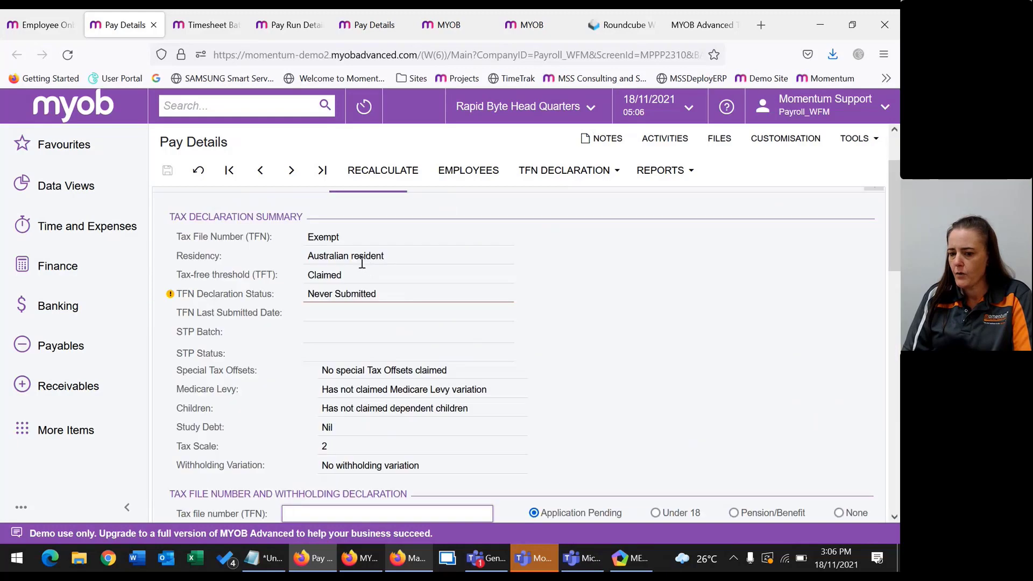
{"action": "scroll", "coordinate": [356, 256], "scroll_direction": "up", "scroll_amount": 3}
{"action": "left_click", "coordinate": [451, 259]}
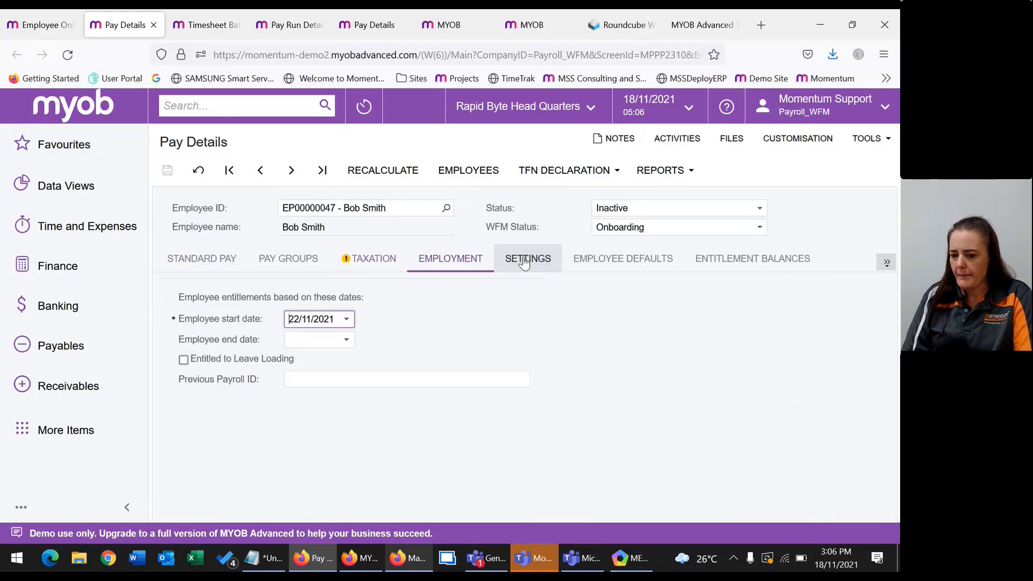
{"action": "left_click", "coordinate": [527, 259]}
{"action": "left_click", "coordinate": [451, 258]}
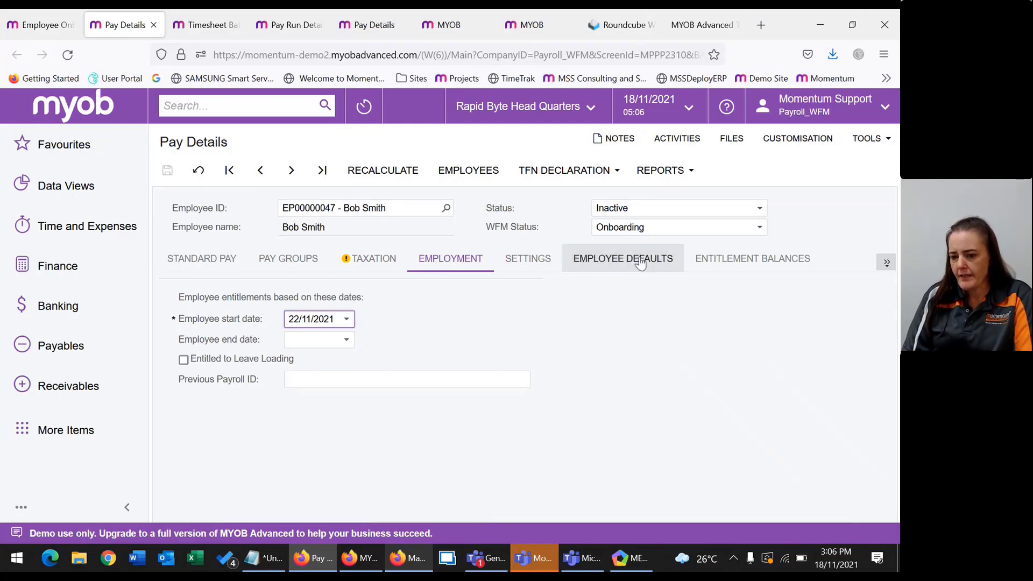
{"action": "left_click", "coordinate": [259, 257]}
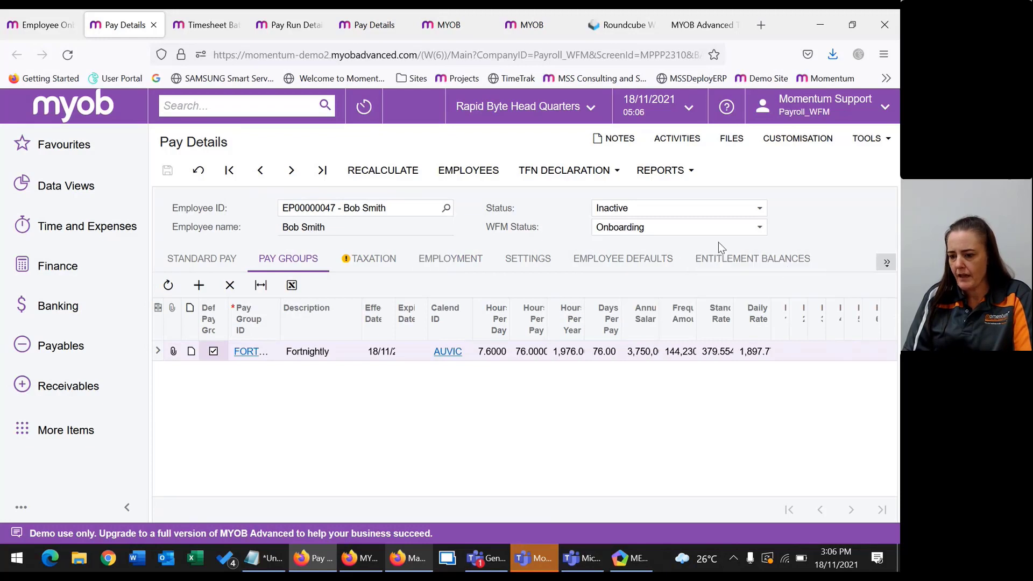
Set the employee's WFM Status to Onboarded and Status to Active, and save.
{"action": "left_click", "coordinate": [622, 228]}
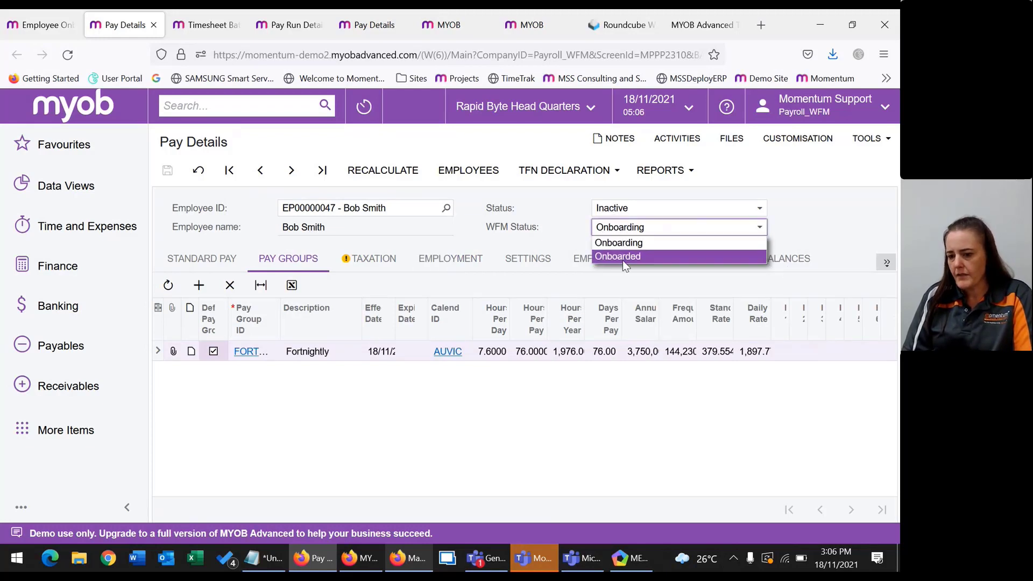
{"action": "left_click", "coordinate": [618, 256]}
{"action": "left_click", "coordinate": [625, 214]}
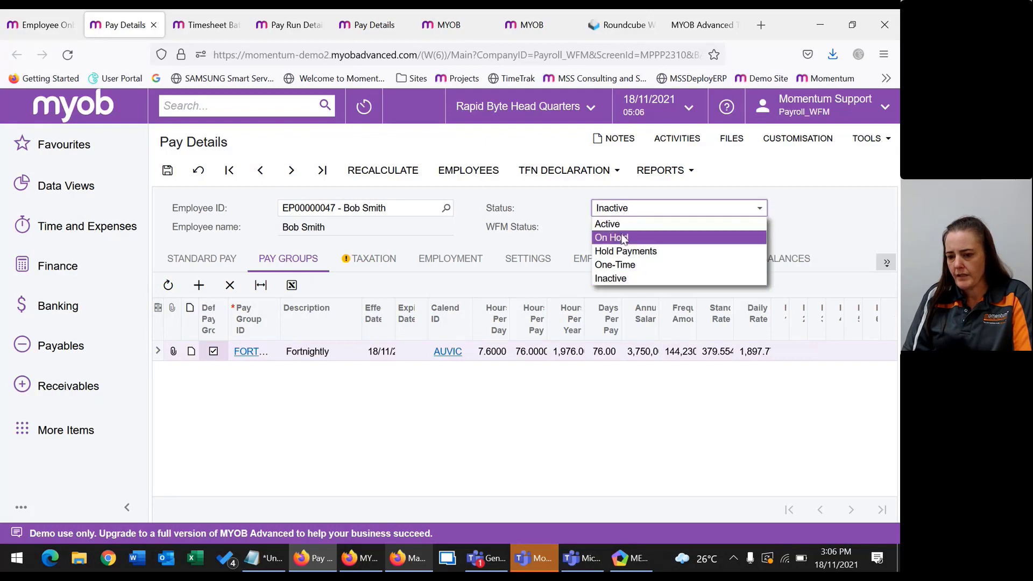
{"action": "left_click", "coordinate": [618, 223]}
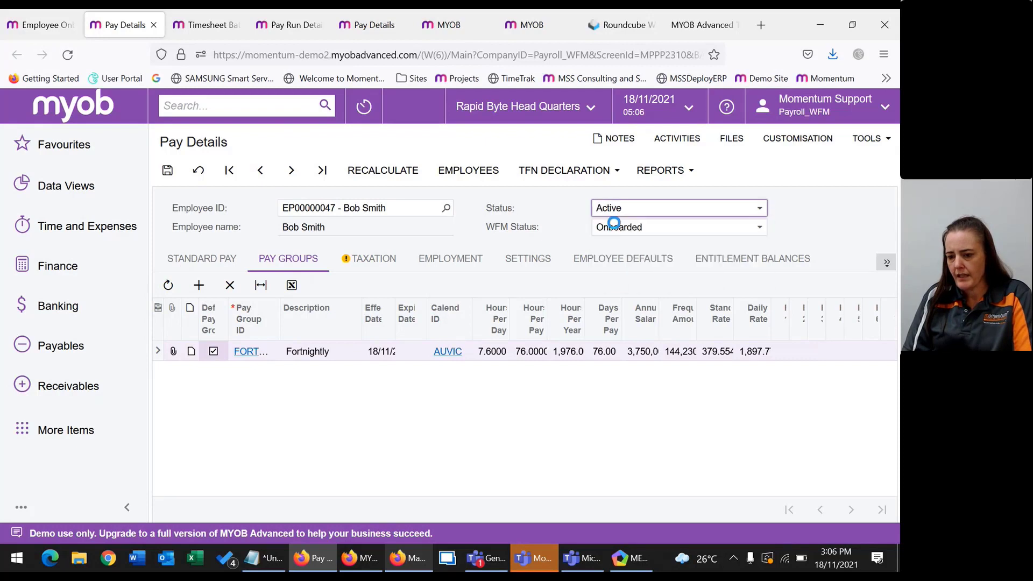
{"action": "left_click", "coordinate": [166, 168]}
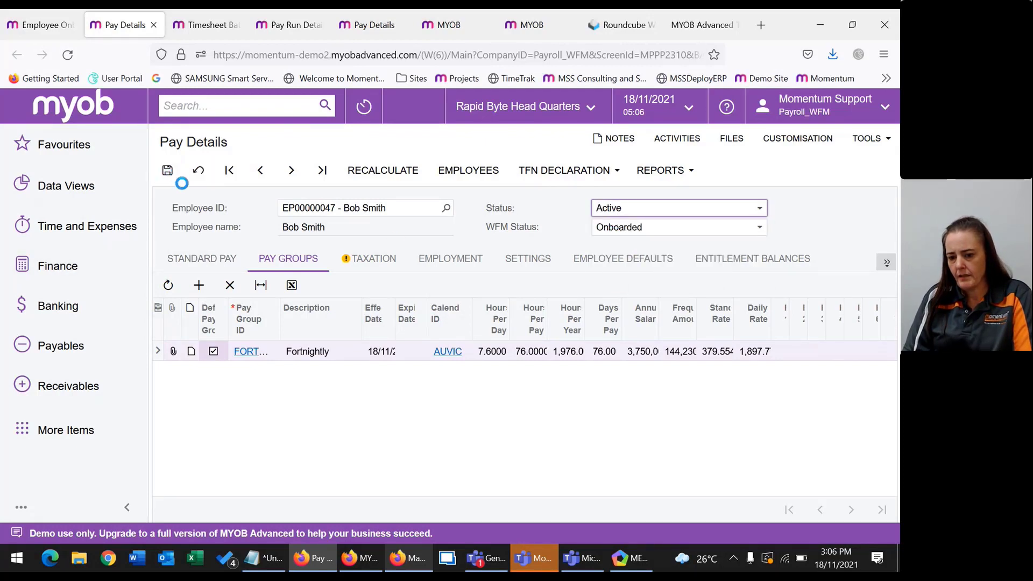
Check the Standard Pay items and Onboarding Actions, then add a new standard pay item line.
{"action": "left_click", "coordinate": [202, 259]}
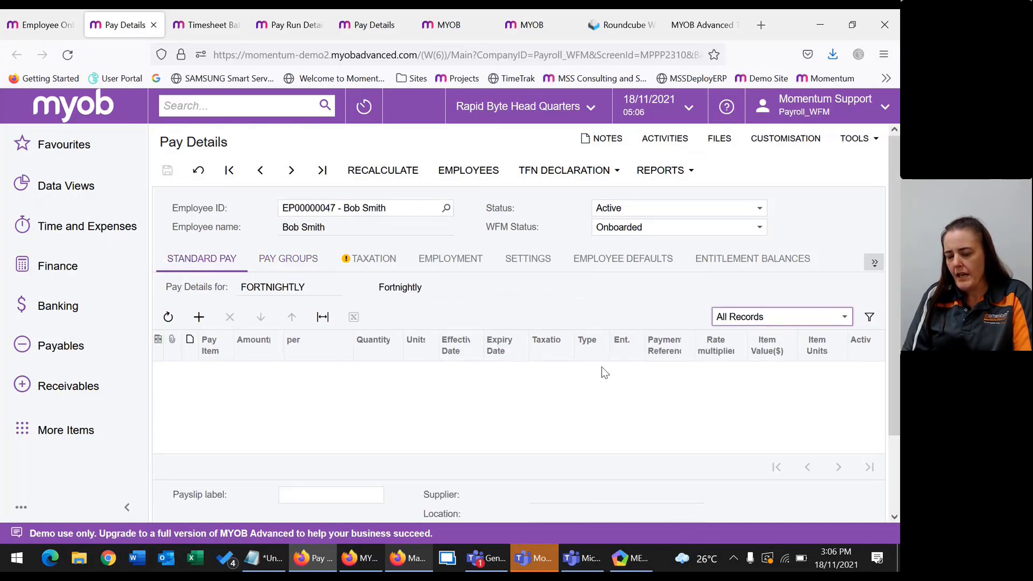
{"action": "left_click", "coordinate": [872, 267]}
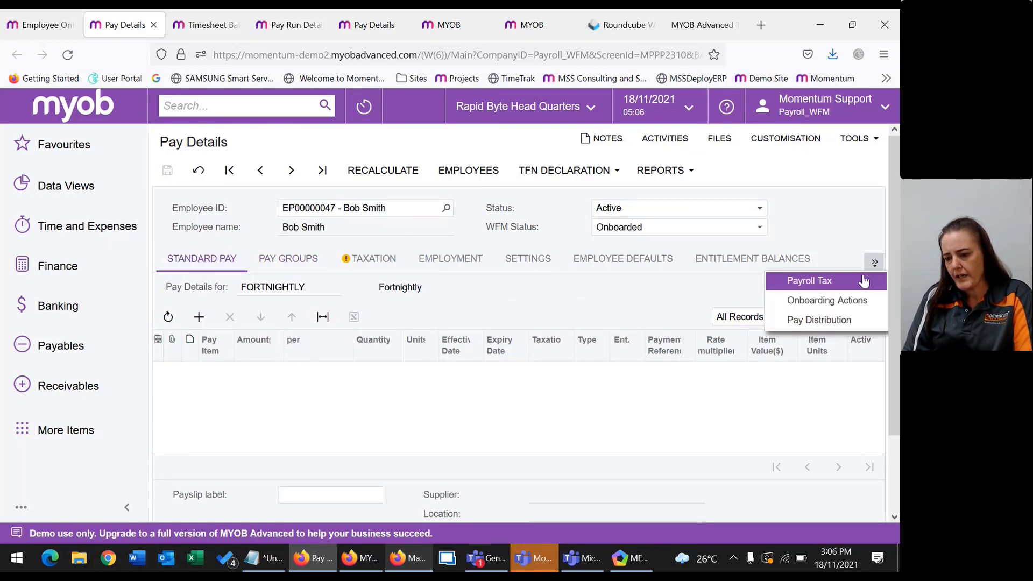
{"action": "left_click", "coordinate": [834, 310]}
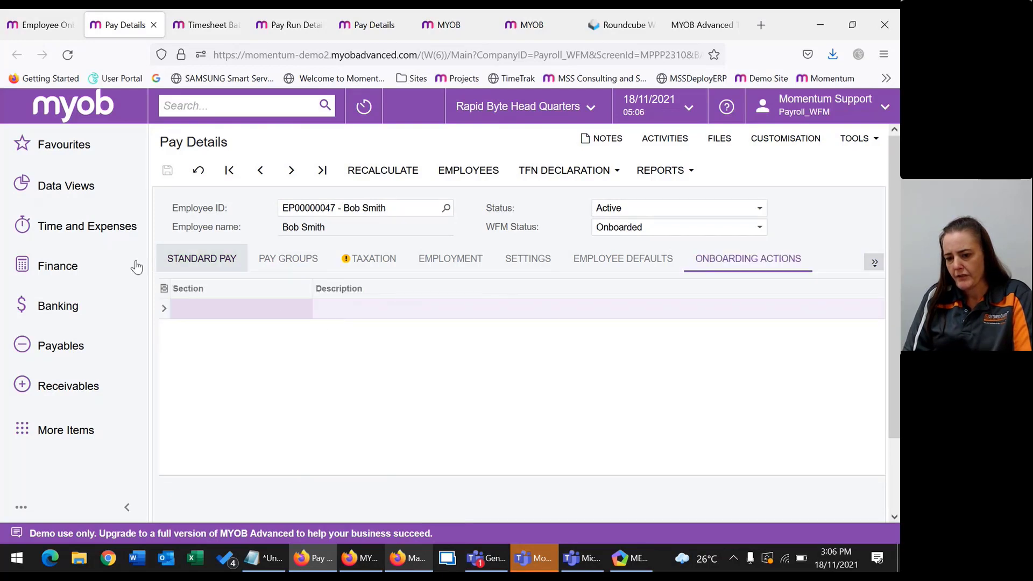
{"action": "left_click", "coordinate": [202, 259]}
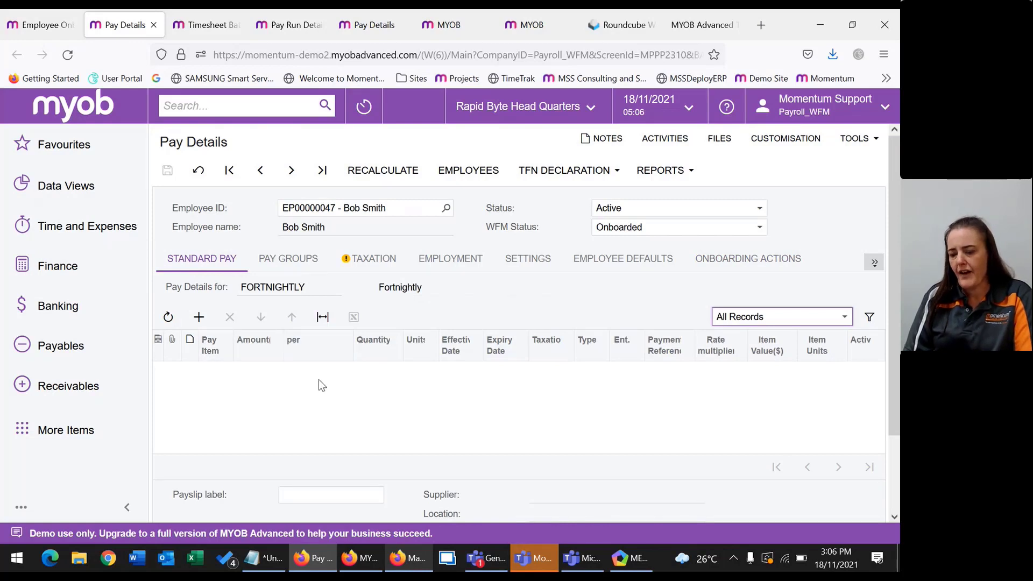
{"action": "left_click", "coordinate": [218, 377]}
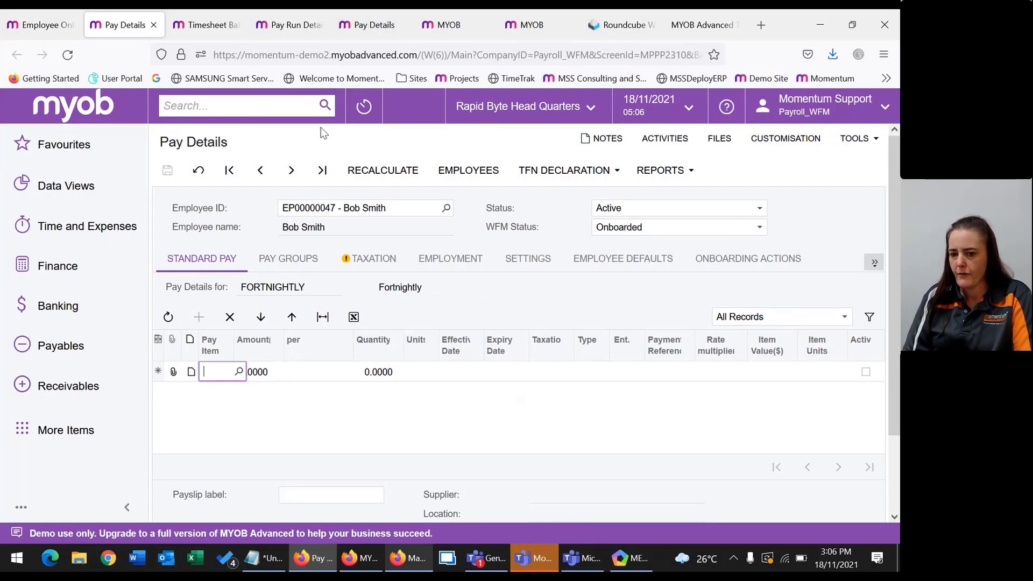
{"action": "left_click", "coordinate": [54, 25]}
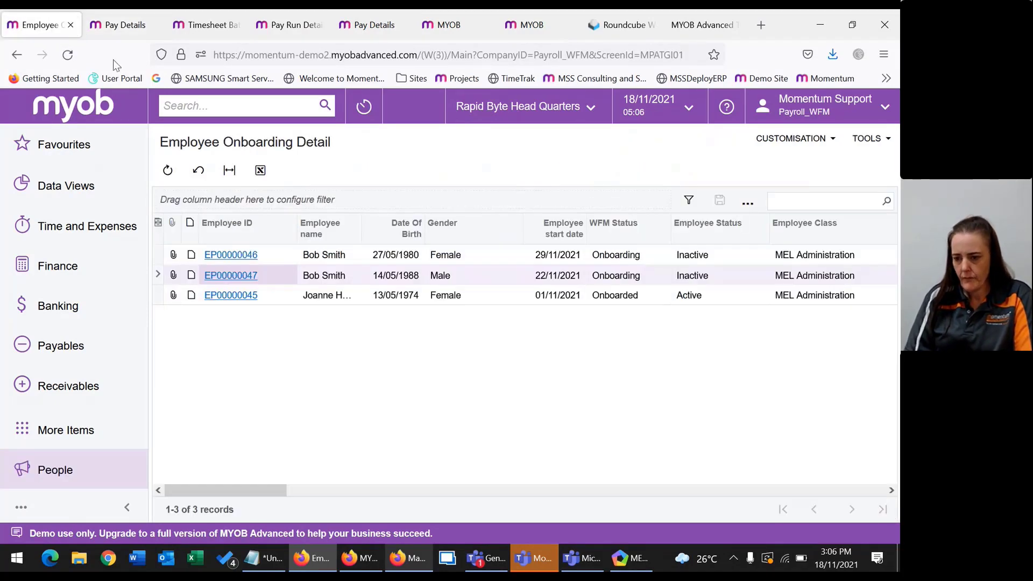
Check the WFM onboard status page, then show the employee's Pay Groups again.
{"action": "left_click", "coordinate": [553, 22]}
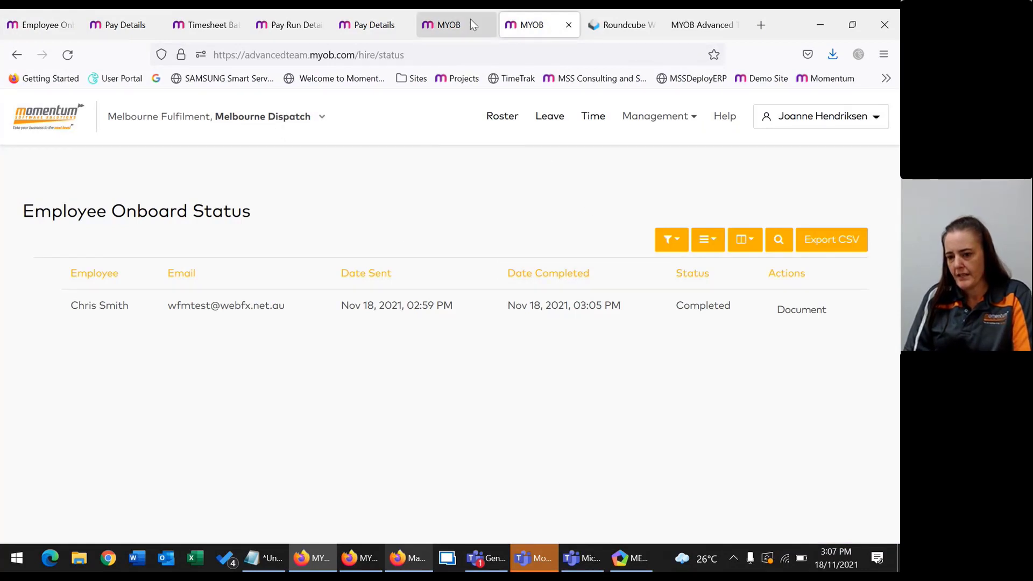
{"action": "left_click", "coordinate": [112, 26]}
{"action": "left_click", "coordinate": [273, 262]}
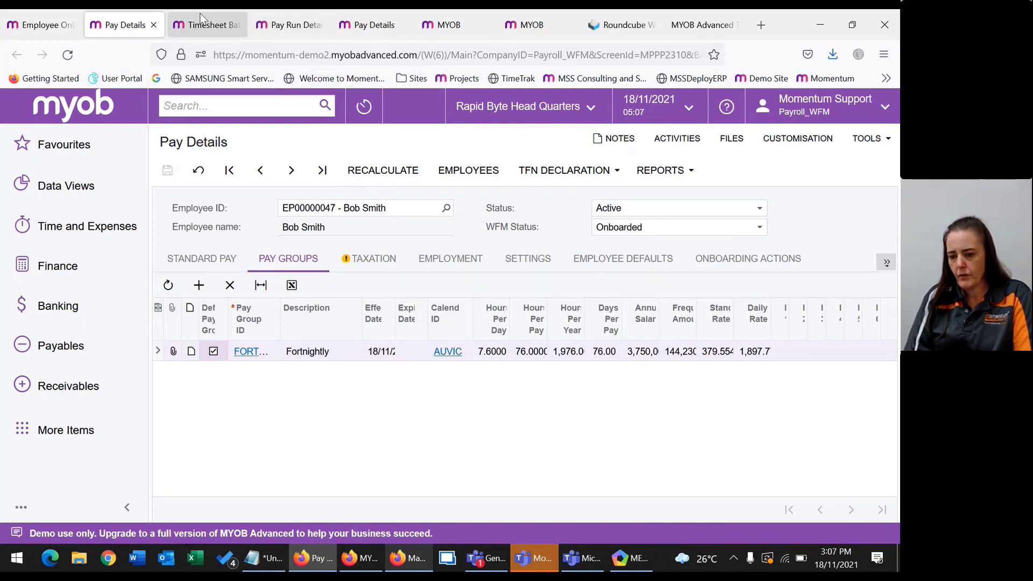
{"action": "left_click", "coordinate": [532, 25]}
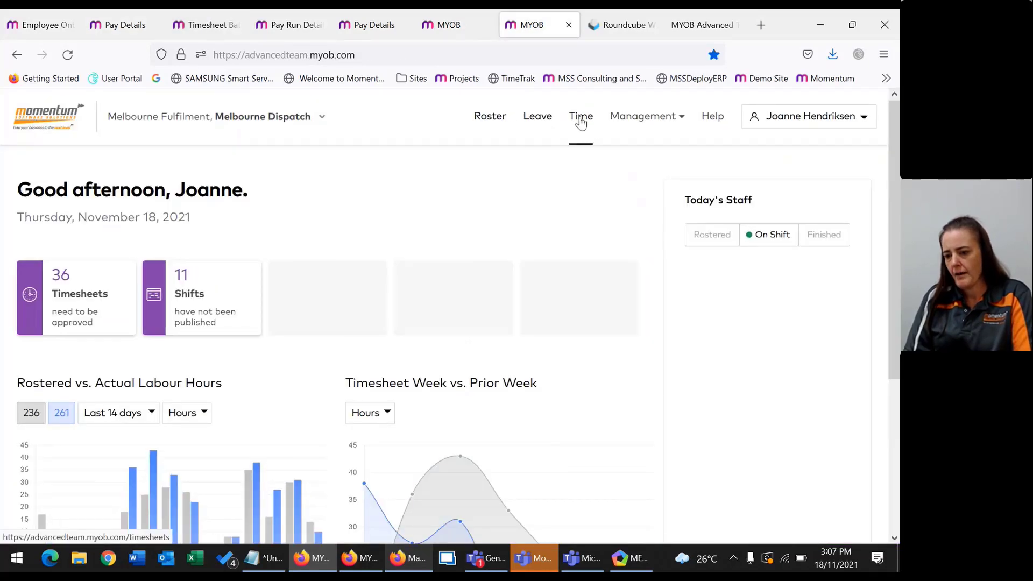
Open the timesheets awaiting approval for Nov 15–21 from the dashboard.
{"action": "left_click", "coordinate": [637, 119]}
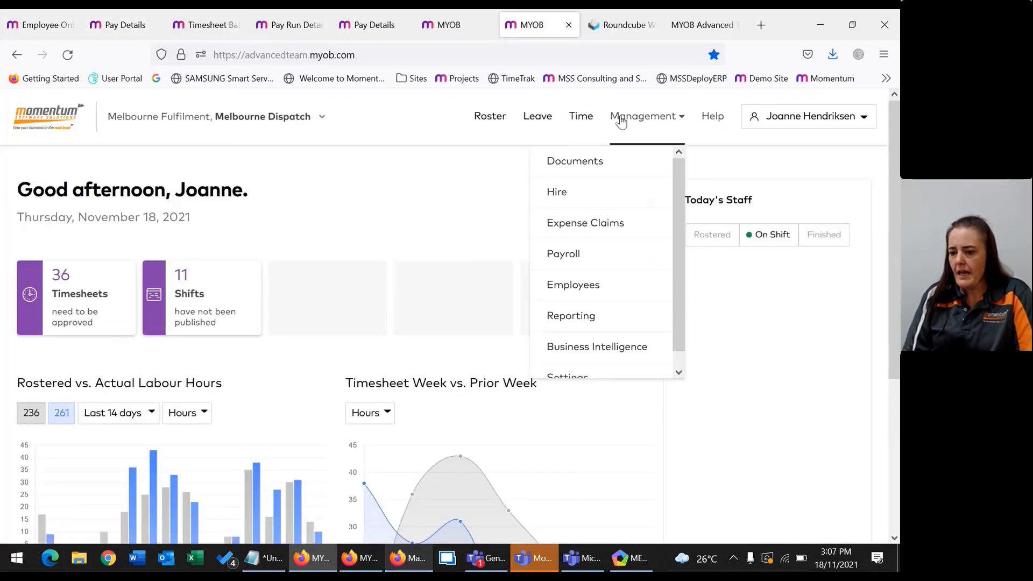
{"action": "left_click", "coordinate": [219, 224]}
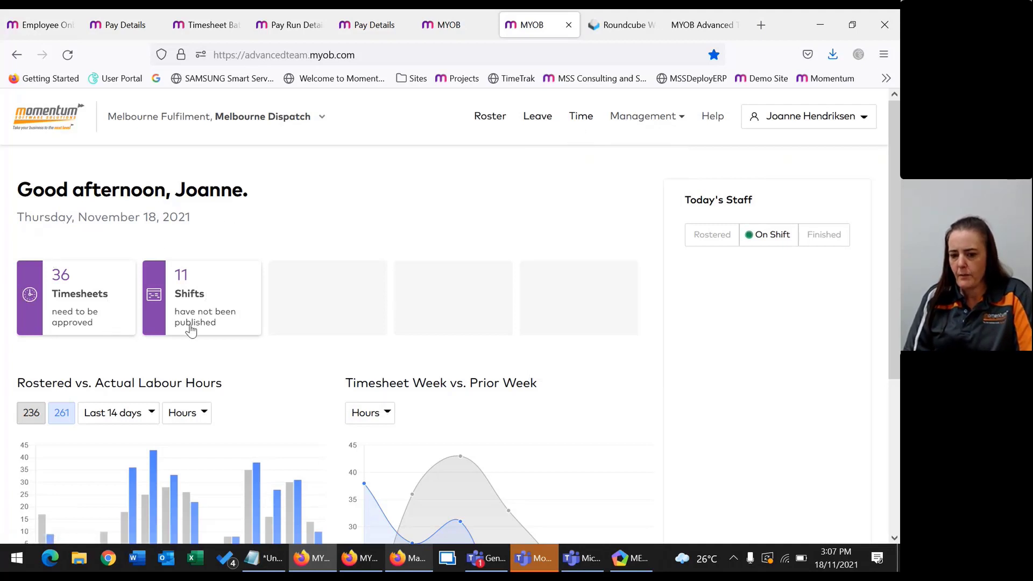
{"action": "left_click", "coordinate": [82, 297]}
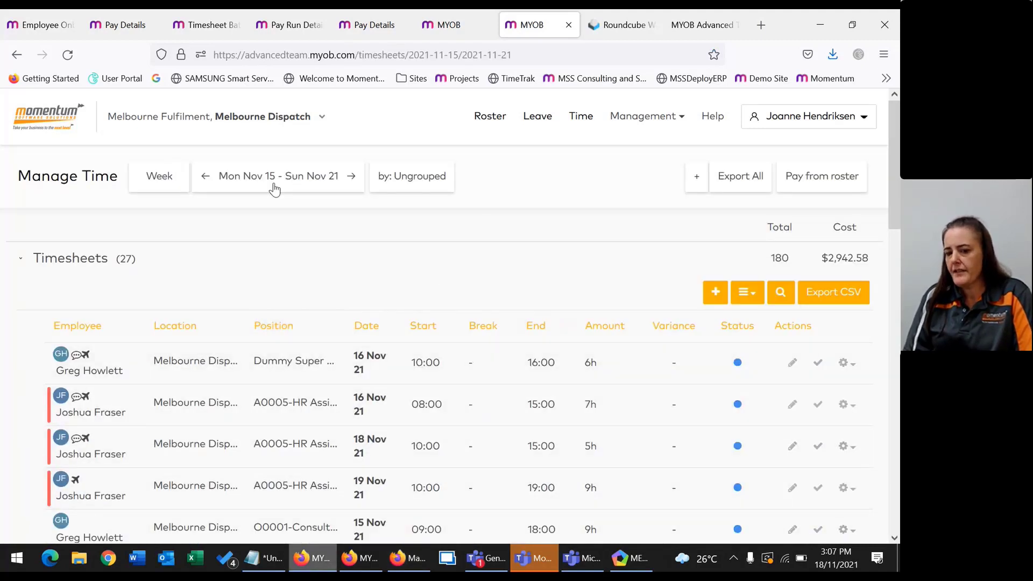
Show timesheets for all of Rapid Byte WFM Demo and preview the bulk actions for them.
{"action": "left_click", "coordinate": [299, 117]}
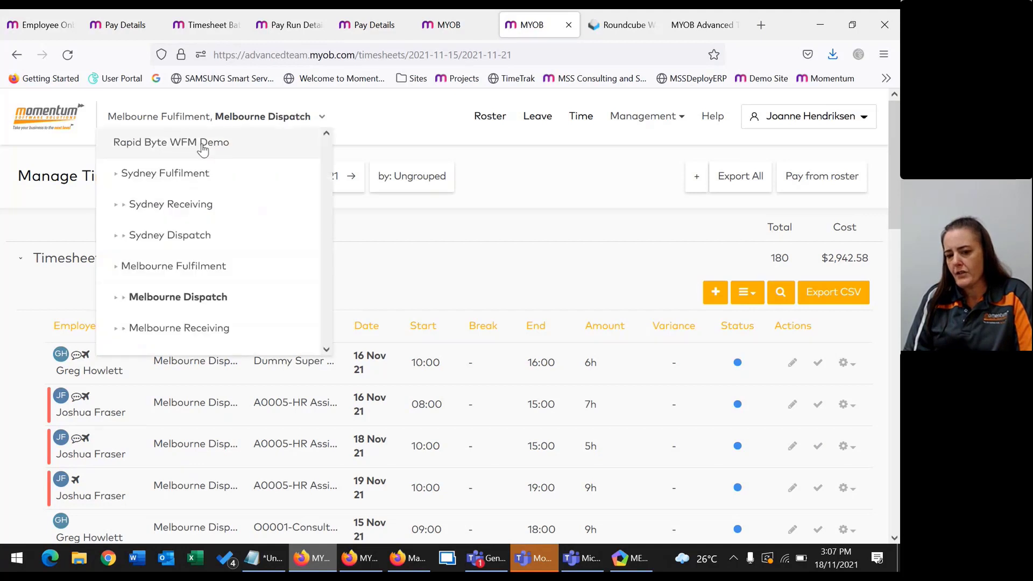
{"action": "left_click", "coordinate": [192, 145]}
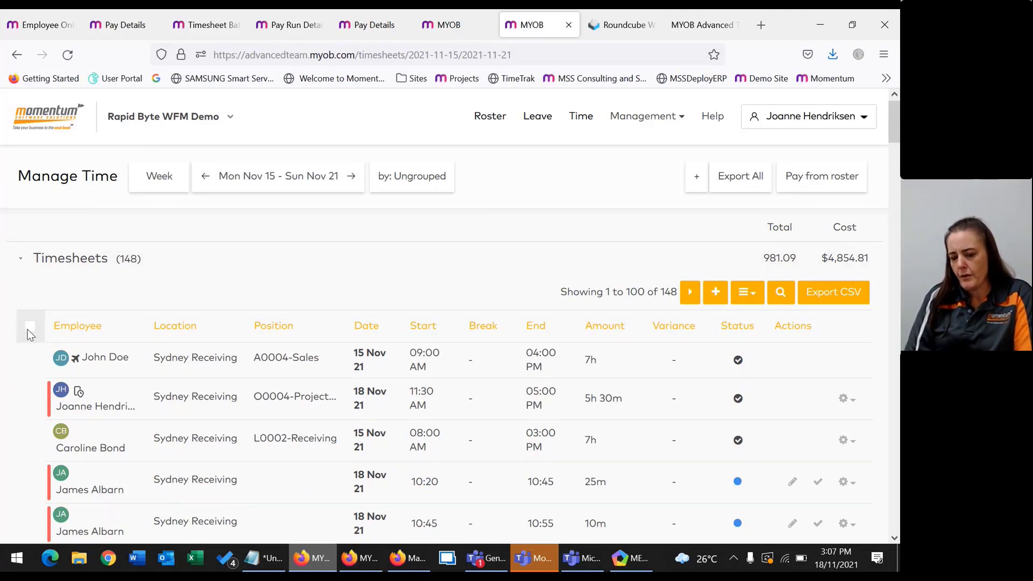
{"action": "left_click", "coordinate": [30, 327]}
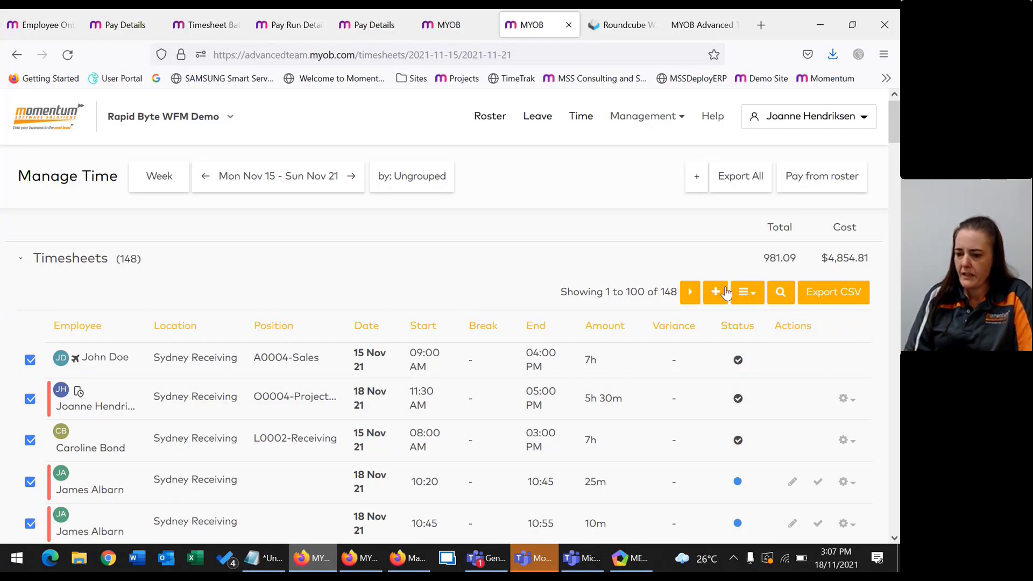
{"action": "left_click", "coordinate": [746, 293]}
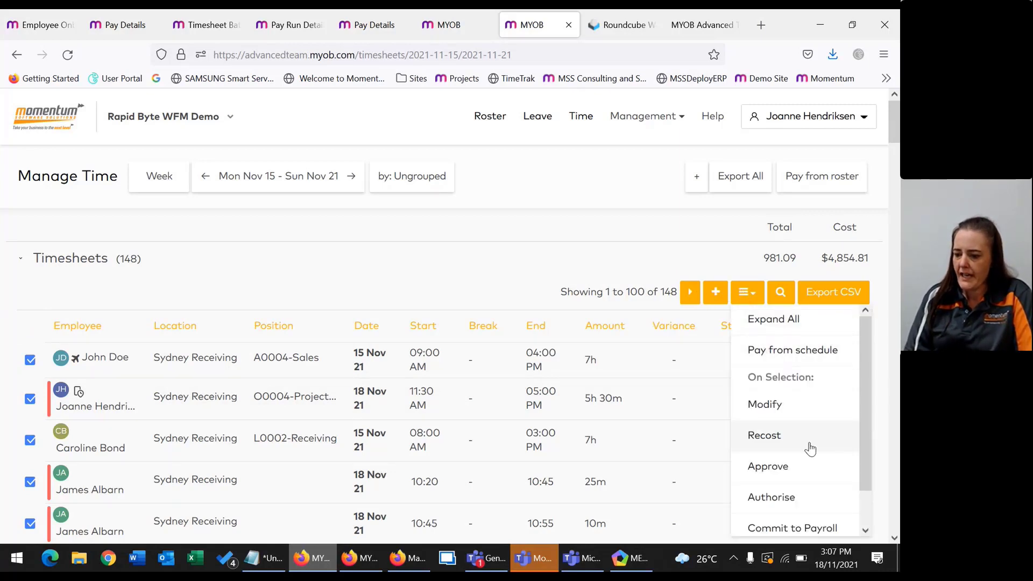
{"action": "left_click", "coordinate": [444, 258]}
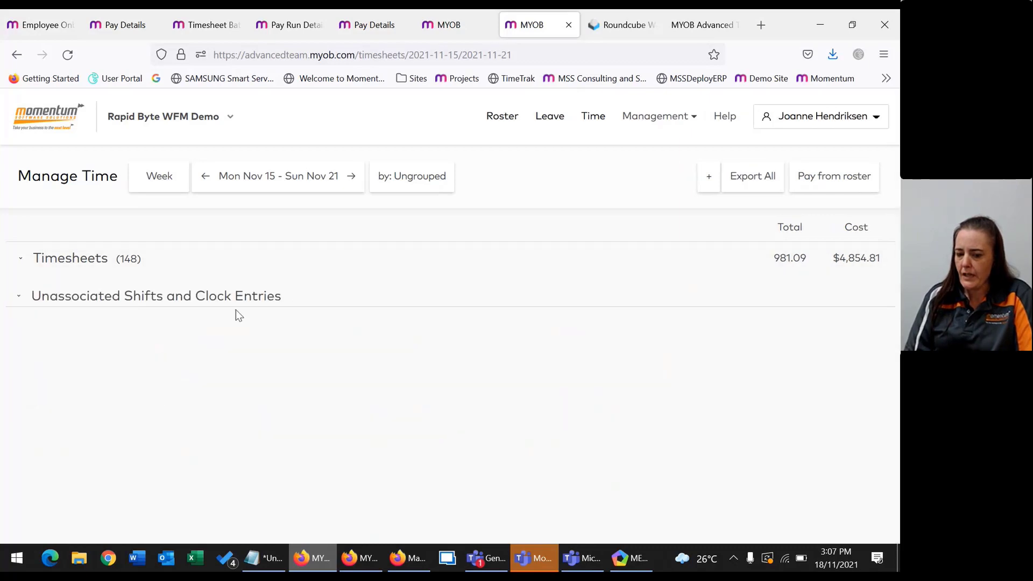
{"action": "left_click", "coordinate": [47, 264]}
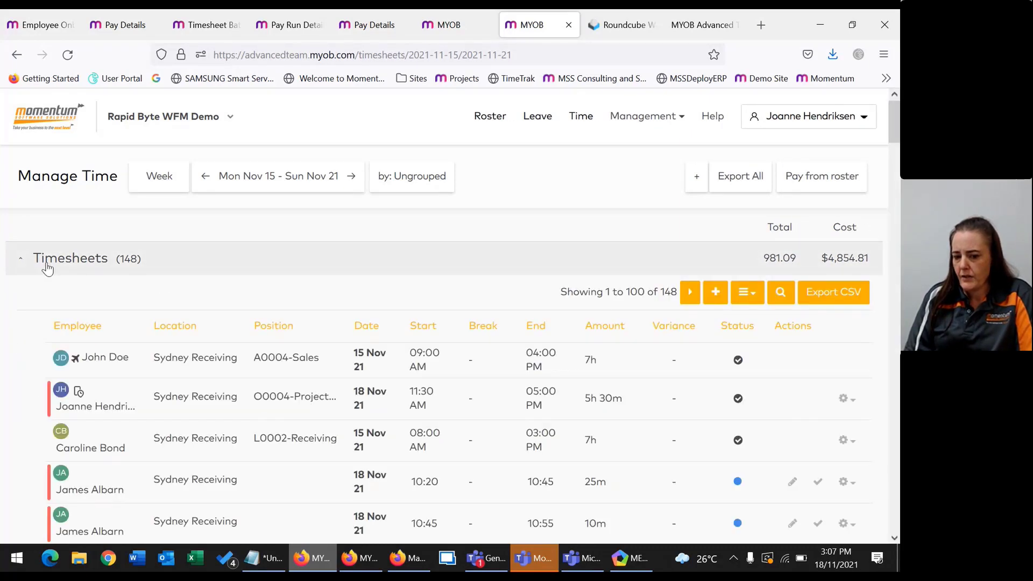
Inspect the timesheet with multiple clock-outs, then select all 148 timesheets.
{"action": "left_click", "coordinate": [48, 413]}
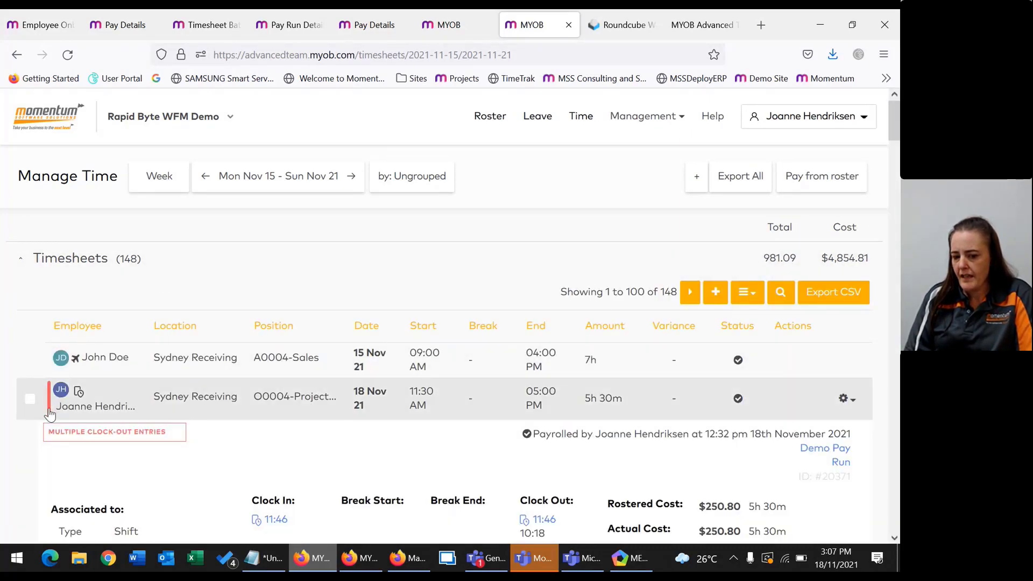
{"action": "scroll", "coordinate": [200, 447], "scroll_direction": "down", "scroll_amount": 3}
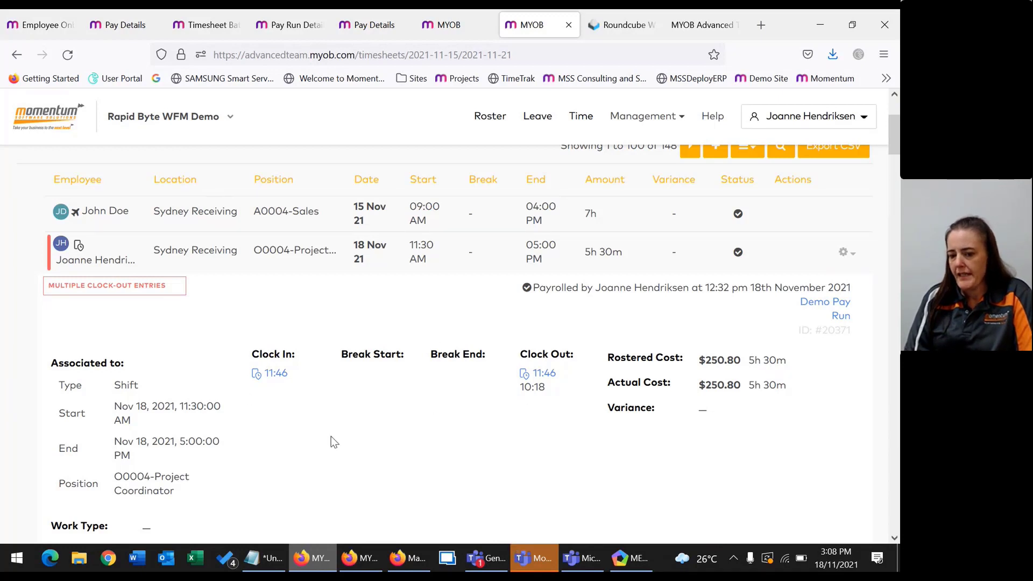
{"action": "left_click", "coordinate": [49, 264]}
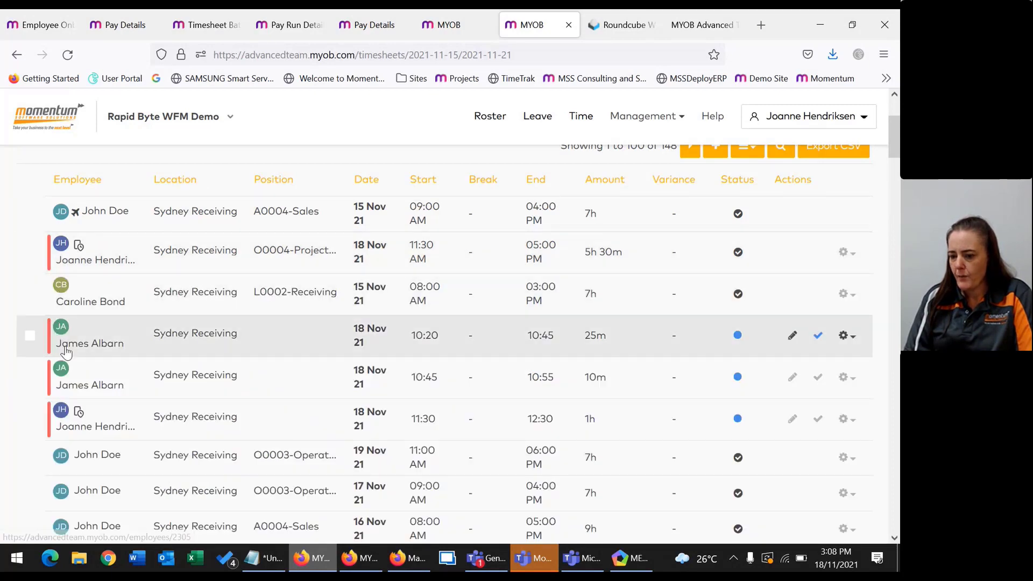
{"action": "scroll", "coordinate": [221, 317], "scroll_direction": "up", "scroll_amount": 3}
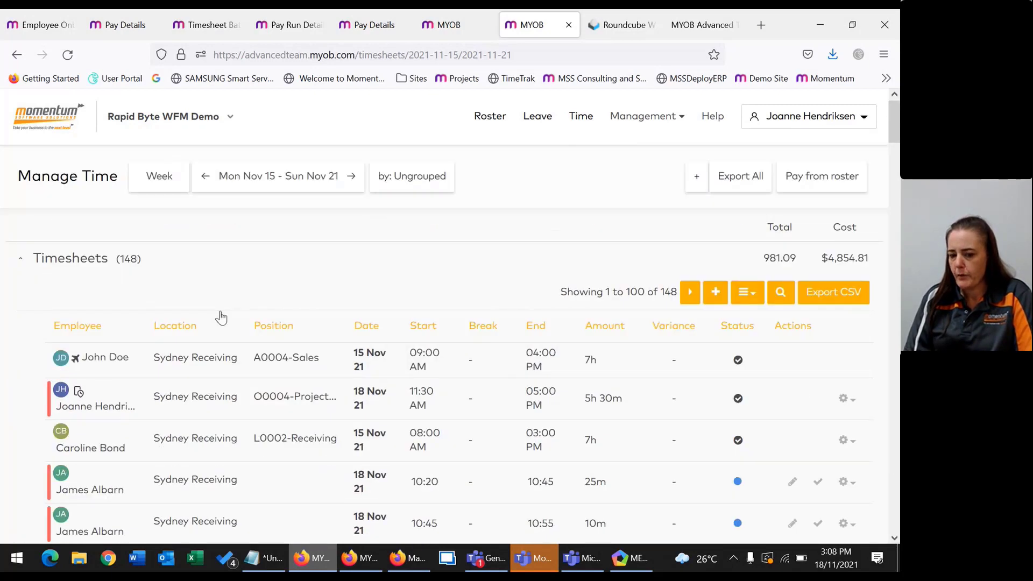
{"action": "left_click", "coordinate": [30, 327]}
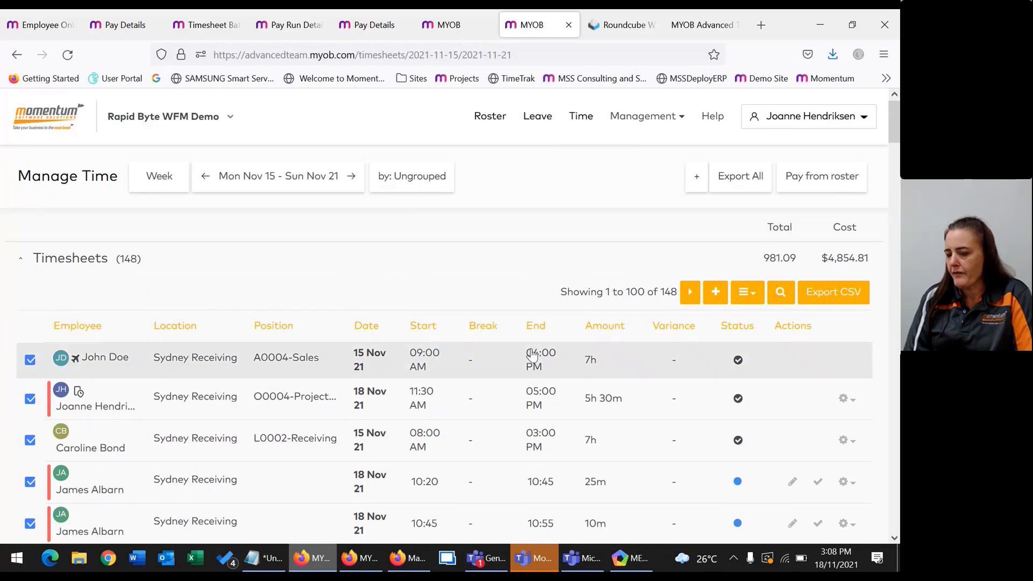
Approve all the selected timesheets, then reselect them and authorise them.
{"action": "left_click", "coordinate": [746, 292]}
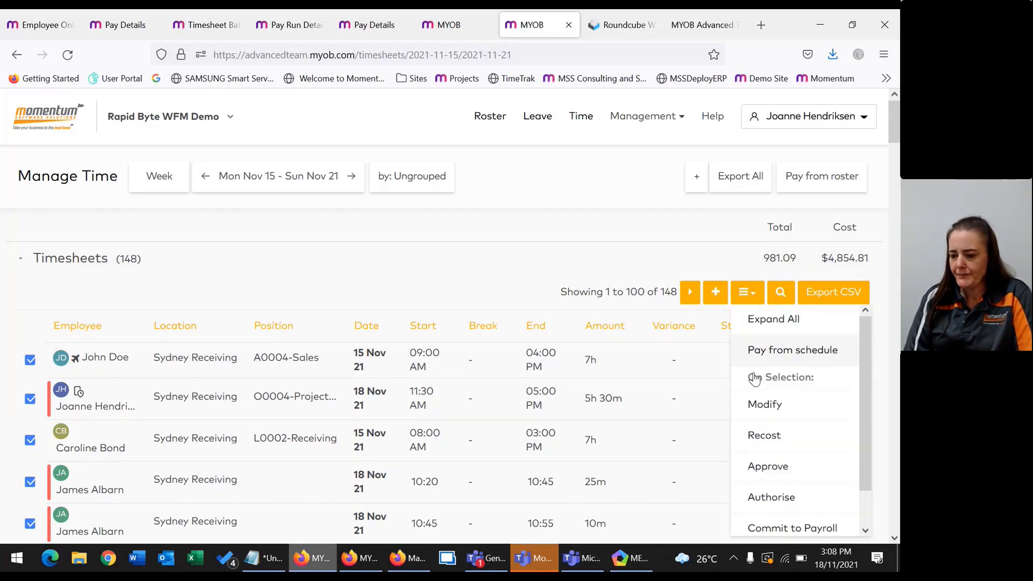
{"action": "left_click", "coordinate": [768, 467]}
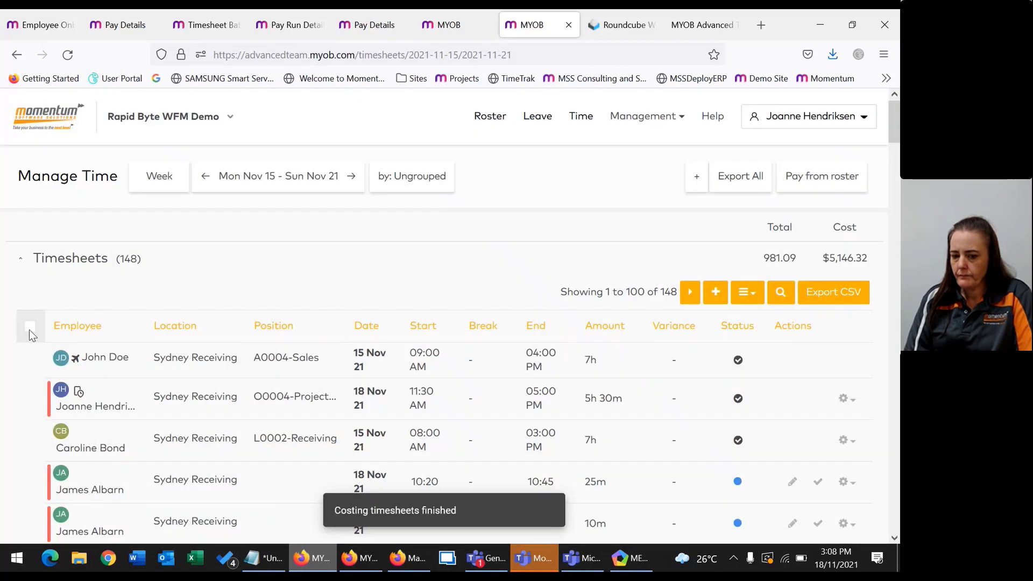
{"action": "left_click", "coordinate": [31, 328]}
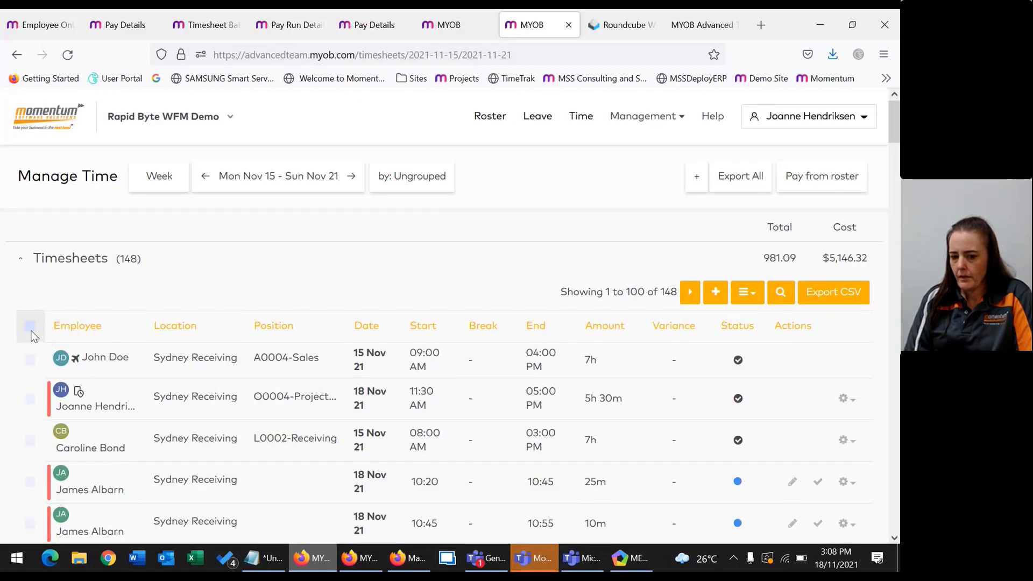
{"action": "left_click", "coordinate": [754, 297]}
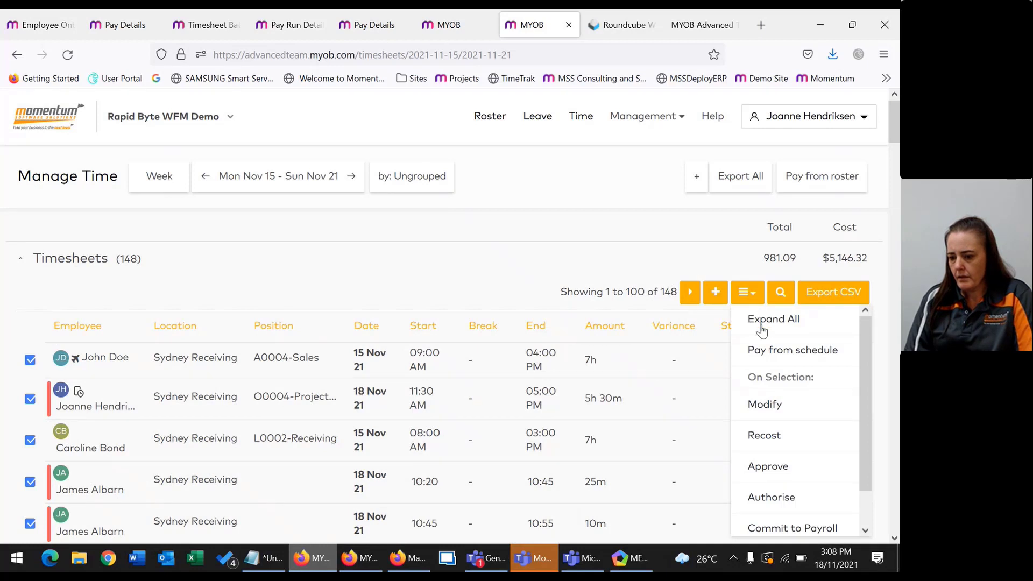
{"action": "left_click", "coordinate": [777, 495]}
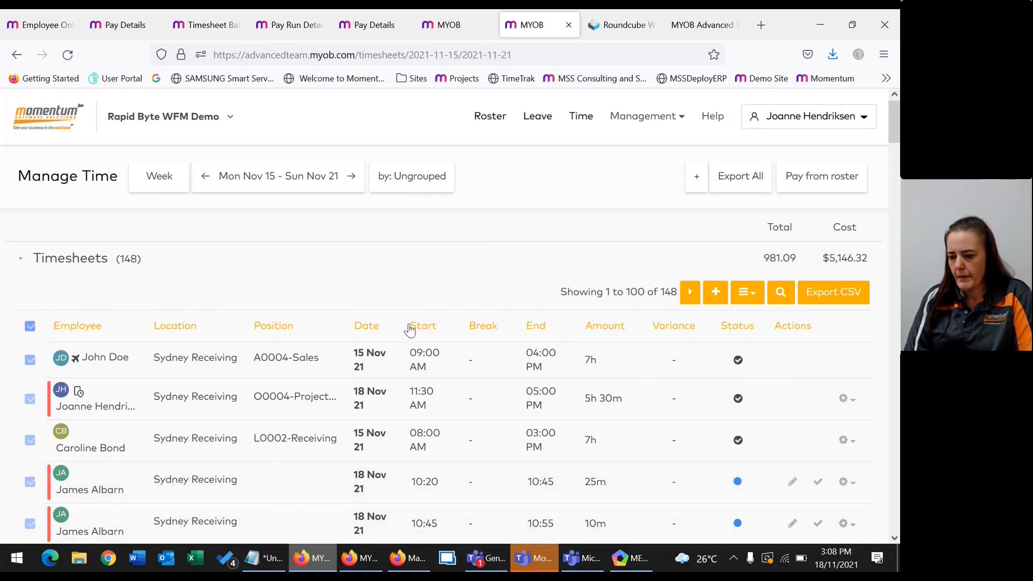
Commit all the week's timesheets to payroll, bringing the cost to $5,146.32.
{"action": "left_click", "coordinate": [30, 326]}
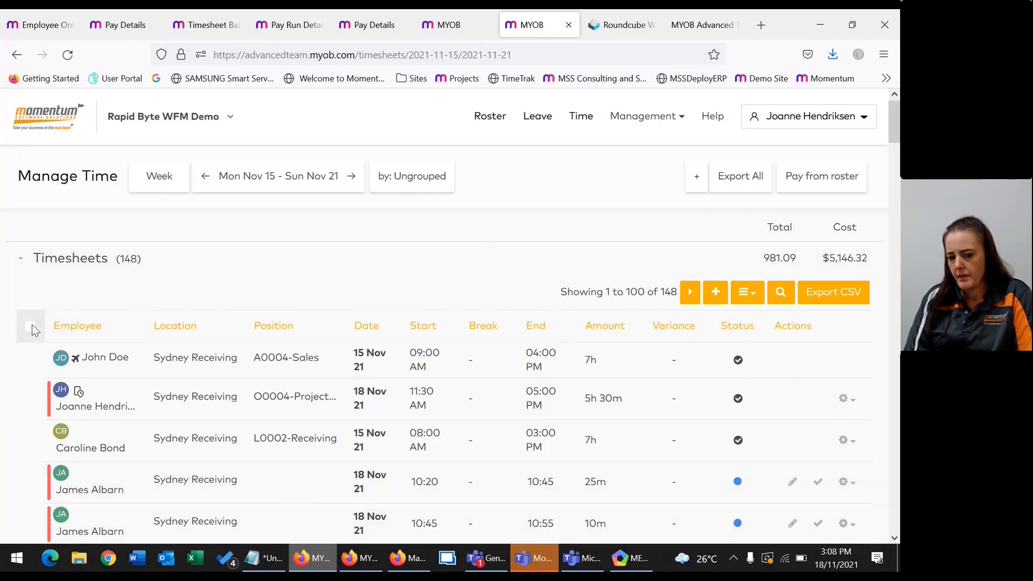
{"action": "left_click", "coordinate": [31, 328]}
{"action": "left_click", "coordinate": [747, 292]}
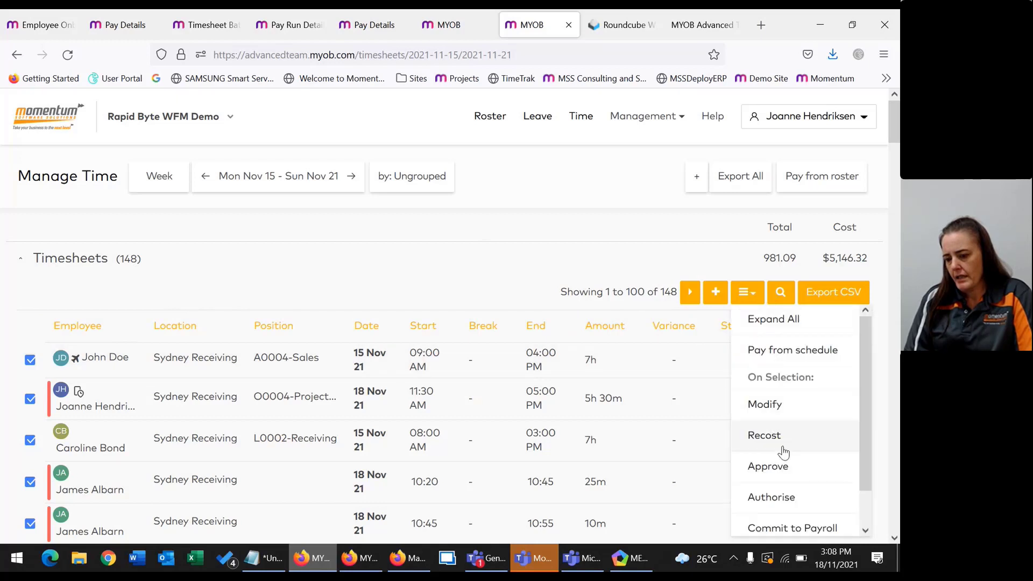
{"action": "scroll", "coordinate": [787, 474], "scroll_direction": "down", "scroll_amount": 1}
{"action": "left_click", "coordinate": [787, 489]}
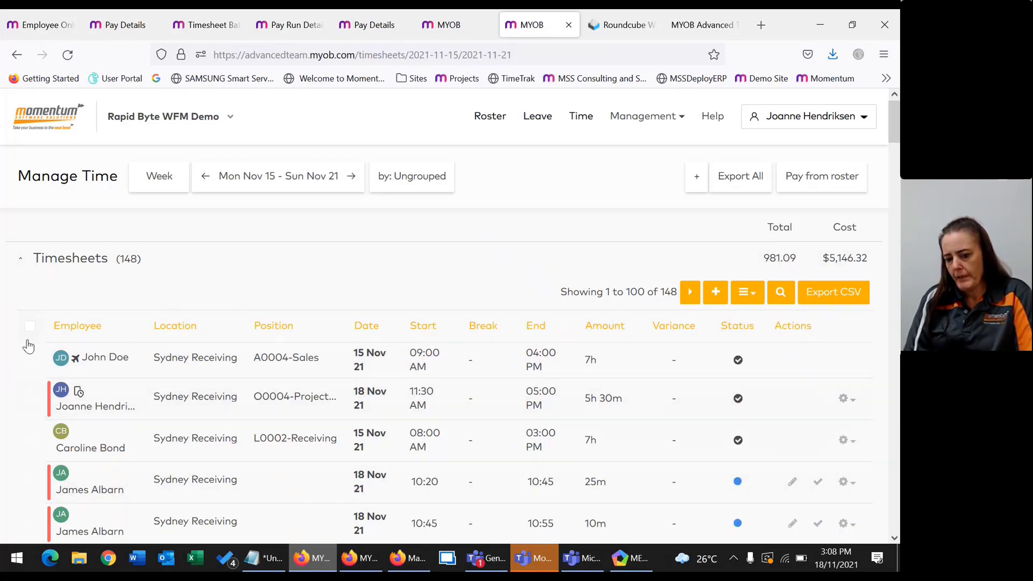
{"action": "left_click", "coordinate": [29, 330]}
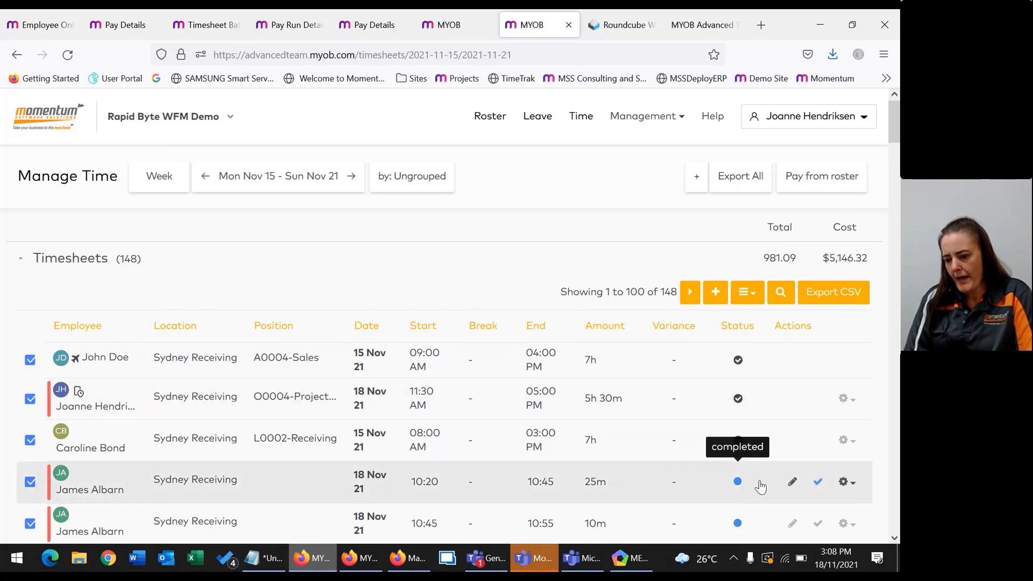
{"action": "left_click", "coordinate": [747, 293]}
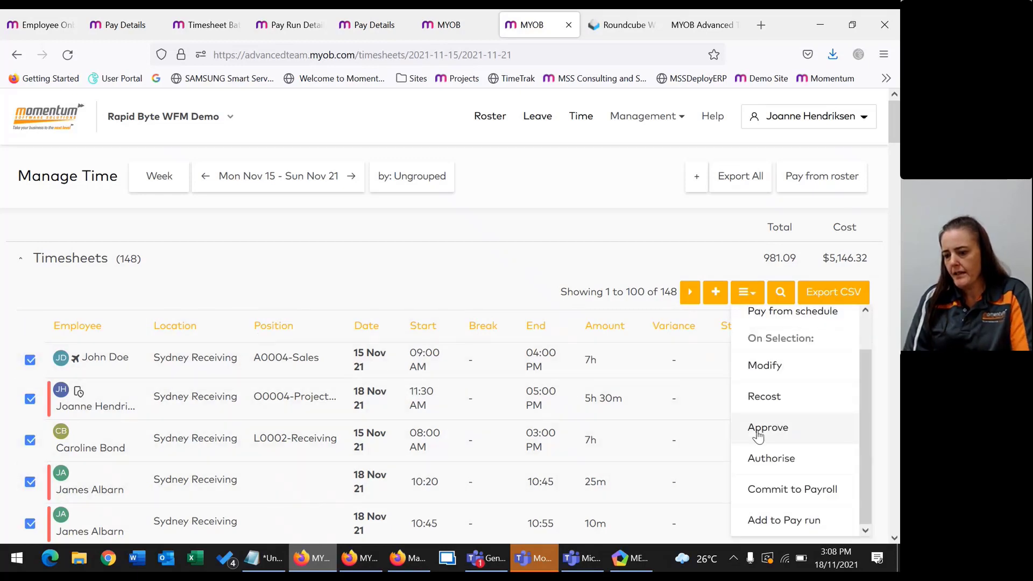
{"action": "scroll", "coordinate": [784, 476], "scroll_direction": "down", "scroll_amount": 2}
Add the week's timesheets to the PayTest pay run and save, then return to the Employee Onboarding list.
{"action": "left_click", "coordinate": [787, 448]}
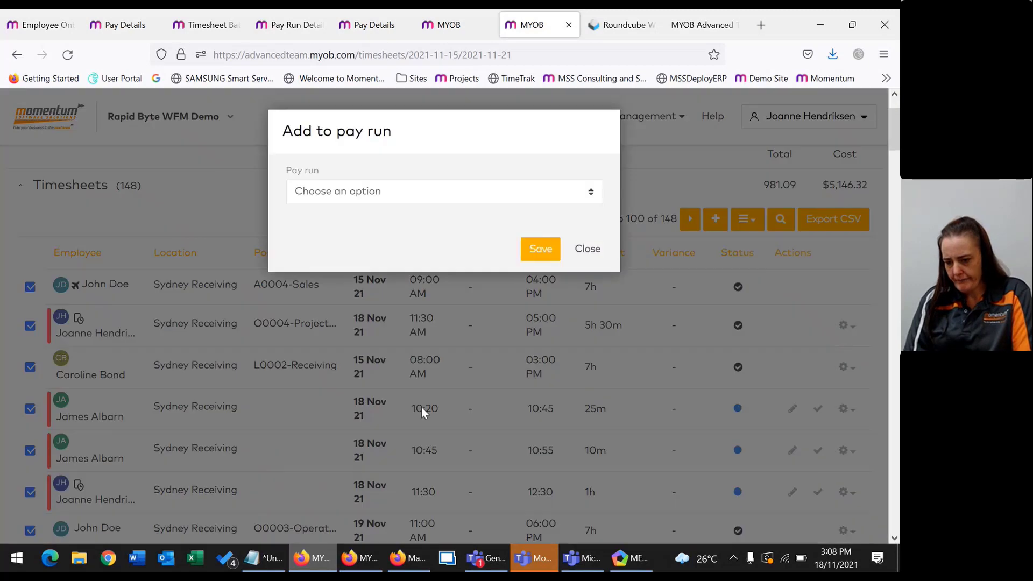
{"action": "left_click", "coordinate": [339, 192]}
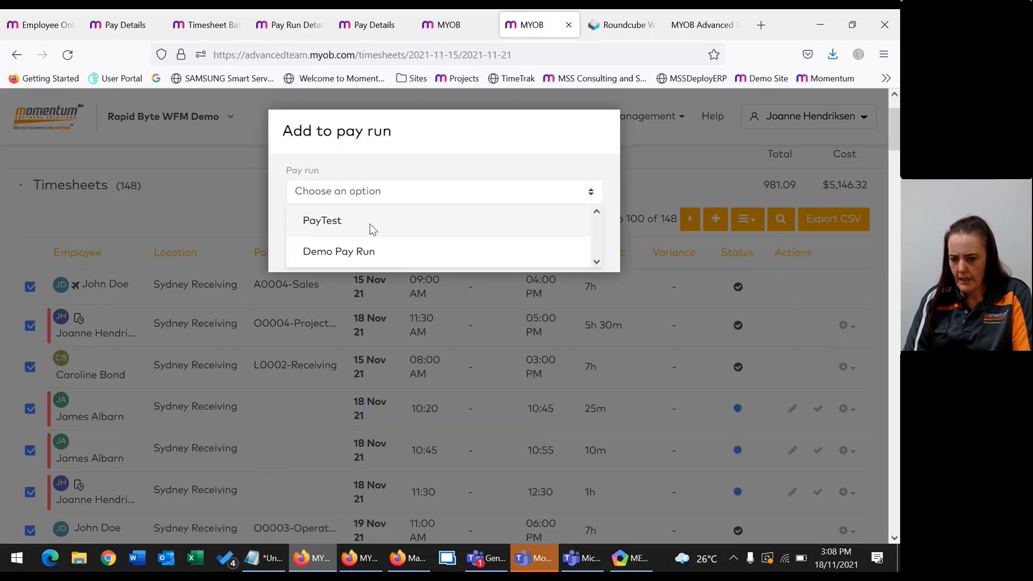
{"action": "left_click", "coordinate": [338, 237]}
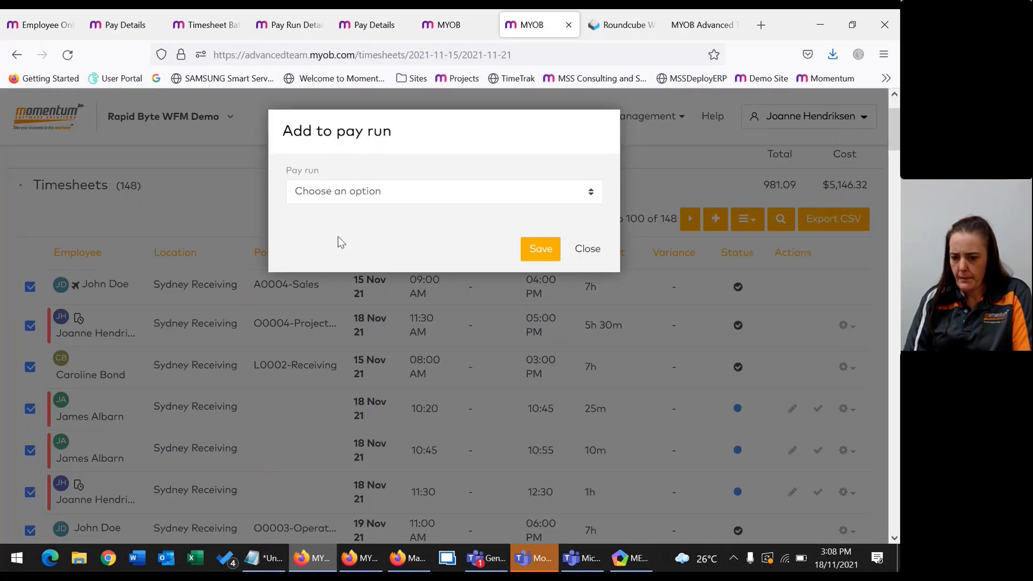
{"action": "left_click", "coordinate": [422, 195]}
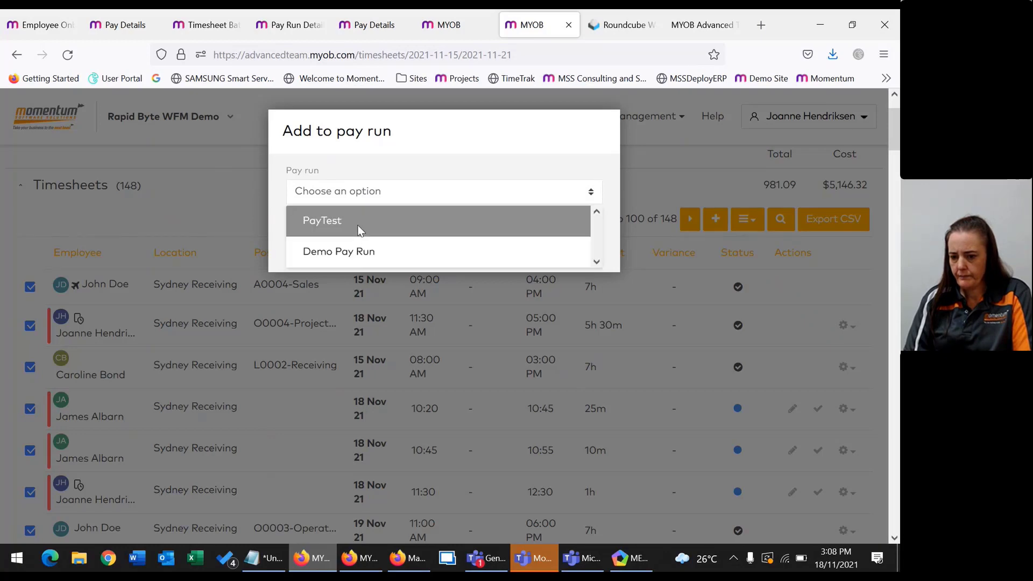
{"action": "left_click", "coordinate": [363, 231]}
{"action": "left_click", "coordinate": [539, 250]}
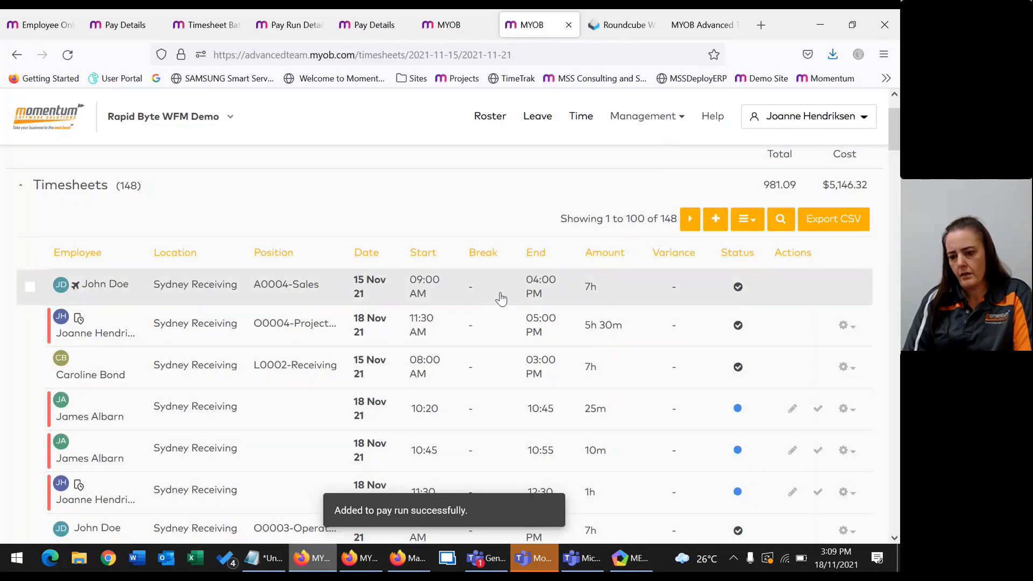
{"action": "left_click", "coordinate": [121, 25]}
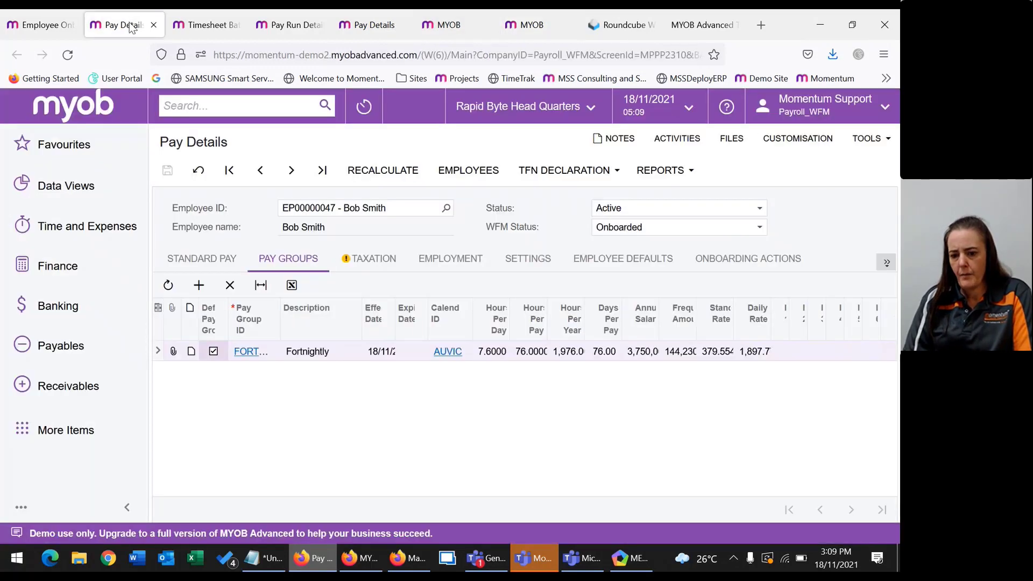
{"action": "left_click", "coordinate": [24, 28]}
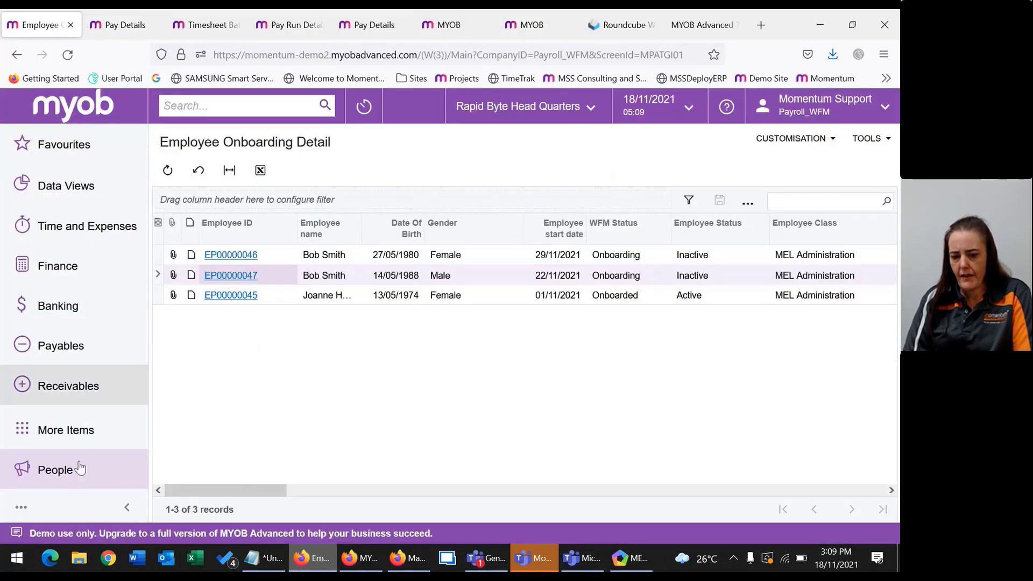
Import the external WFM timesheets from People > Timesheet Batches and dismiss the results.
{"action": "left_click", "coordinate": [65, 472]}
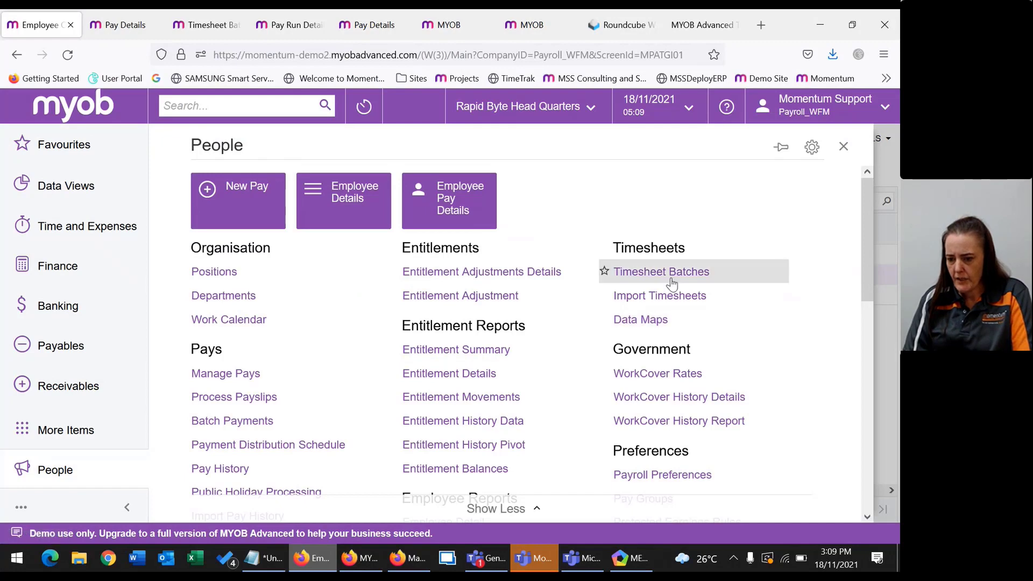
{"action": "left_click", "coordinate": [673, 271]}
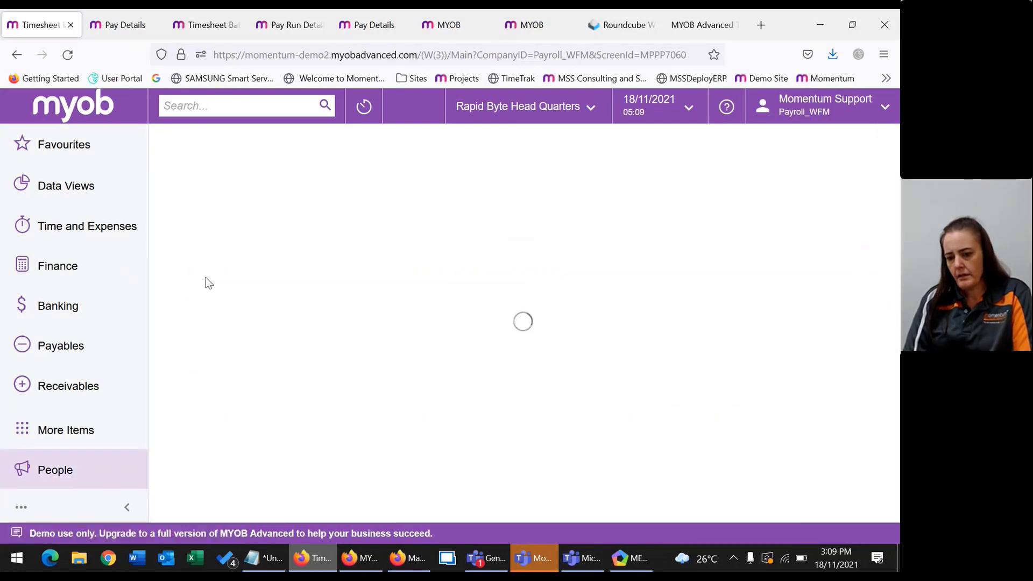
{"action": "left_click", "coordinate": [239, 171]}
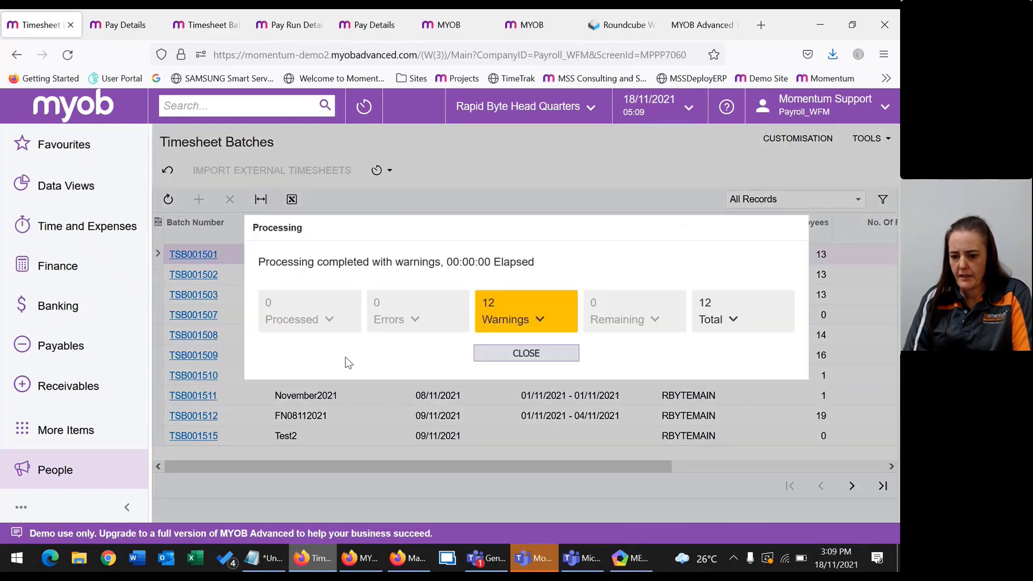
{"action": "left_click", "coordinate": [514, 353]}
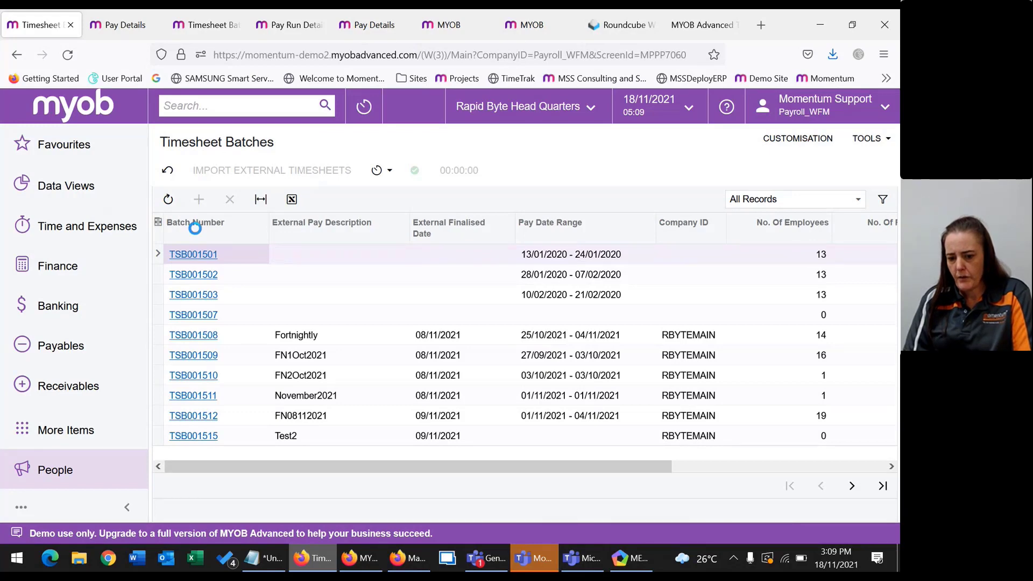
Sort batches newest first, review batch TSB001517, then go back to the WFM onboarding tab.
{"action": "left_click", "coordinate": [195, 228]}
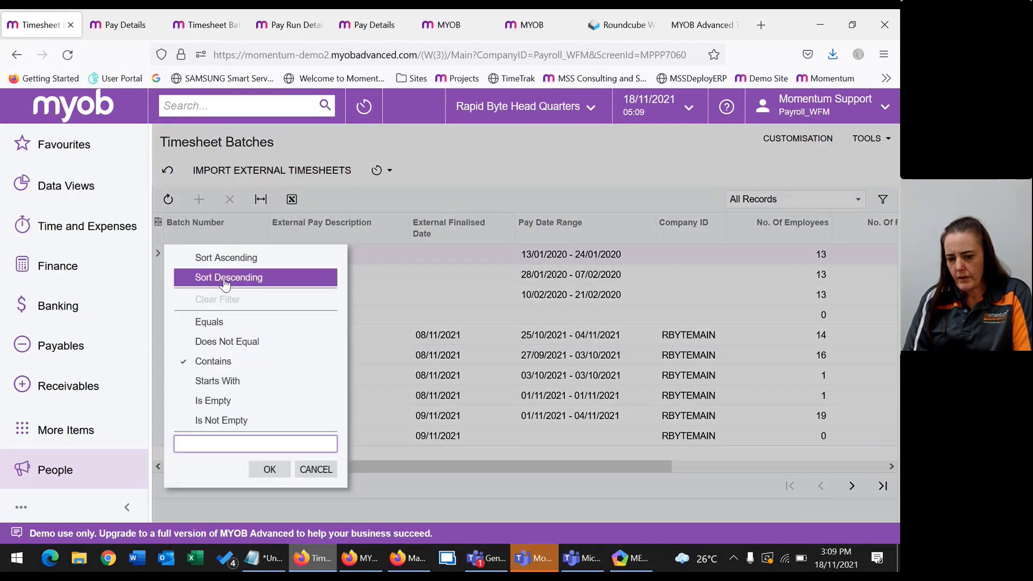
{"action": "left_click", "coordinate": [226, 277]}
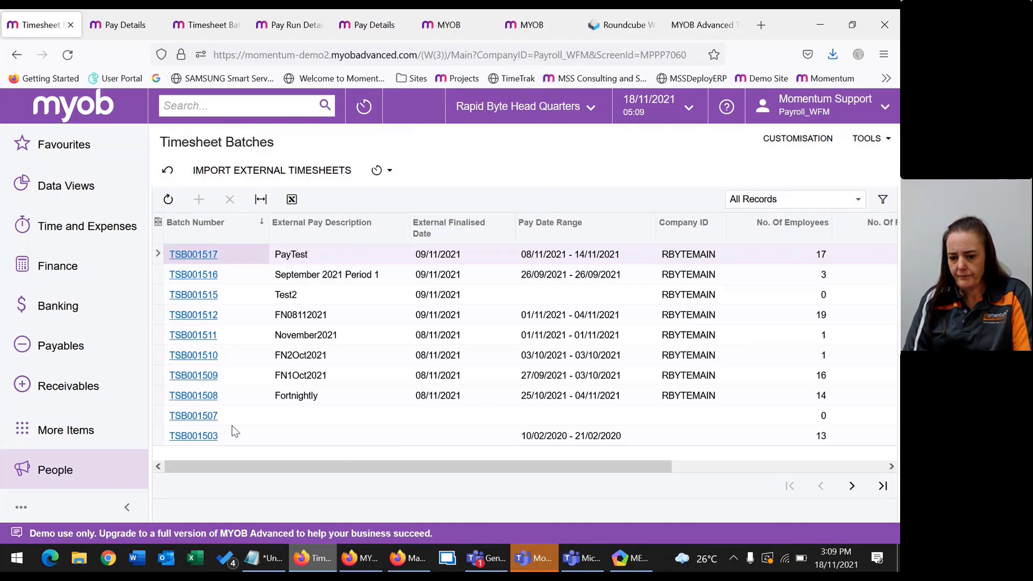
{"action": "left_click", "coordinate": [204, 255]}
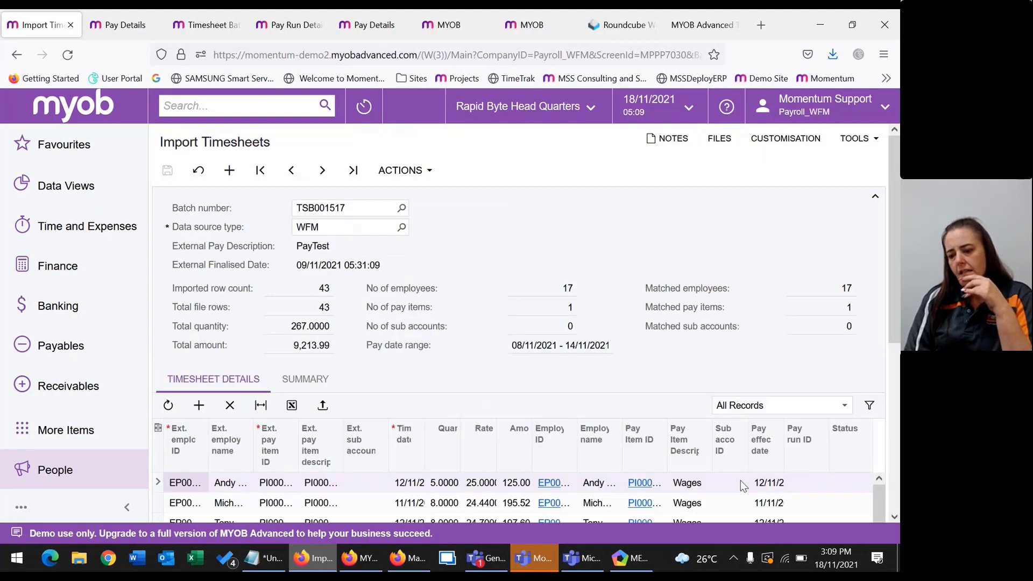
{"action": "scroll", "coordinate": [652, 427], "scroll_direction": "down", "scroll_amount": 4}
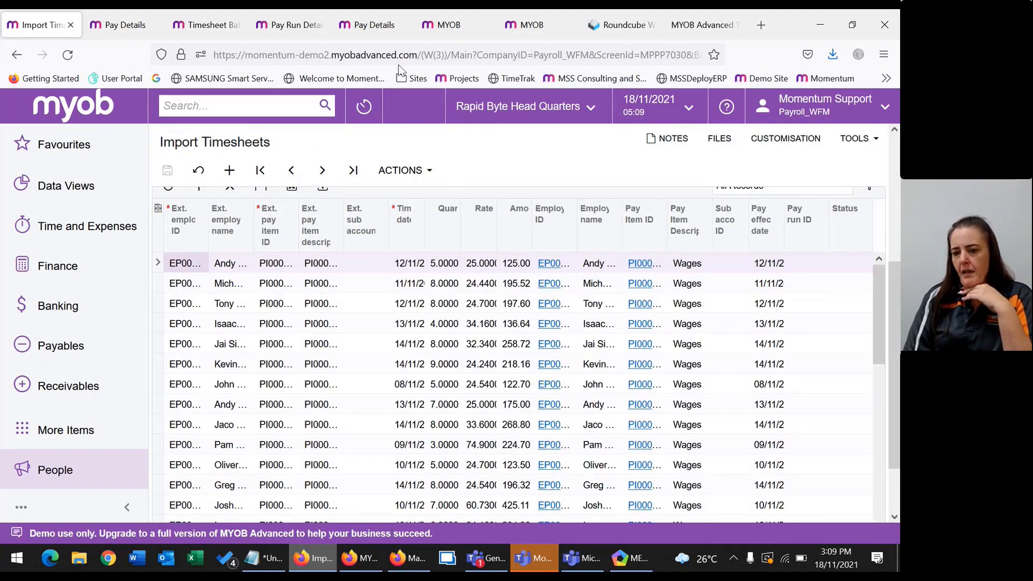
{"action": "left_click", "coordinate": [445, 24]}
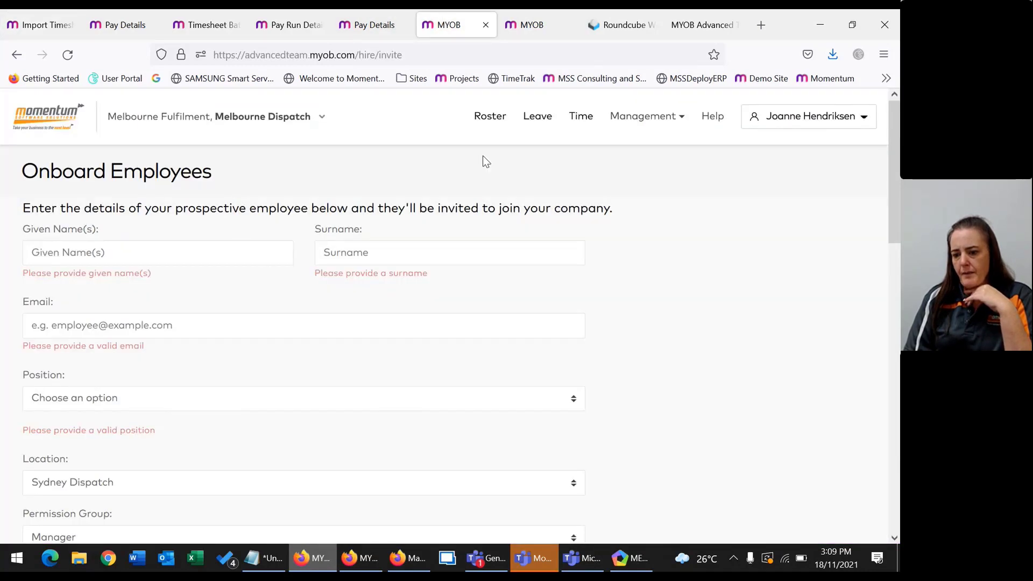
Browse the WFM employee list, then bring up MYOB Advanced's Import Timesheets screen with the Wages lines.
{"action": "left_click", "coordinate": [640, 117]}
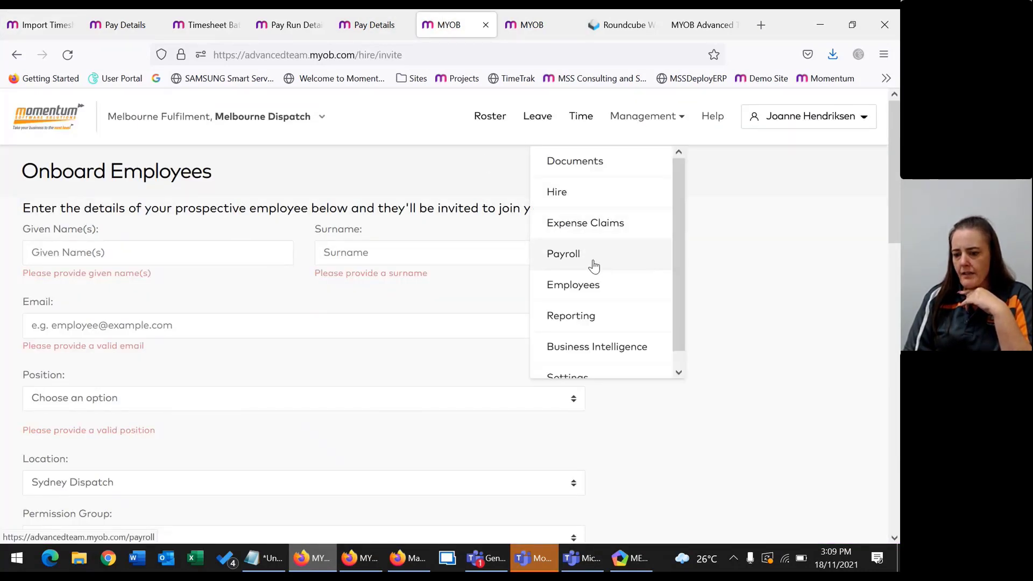
{"action": "left_click", "coordinate": [579, 287]}
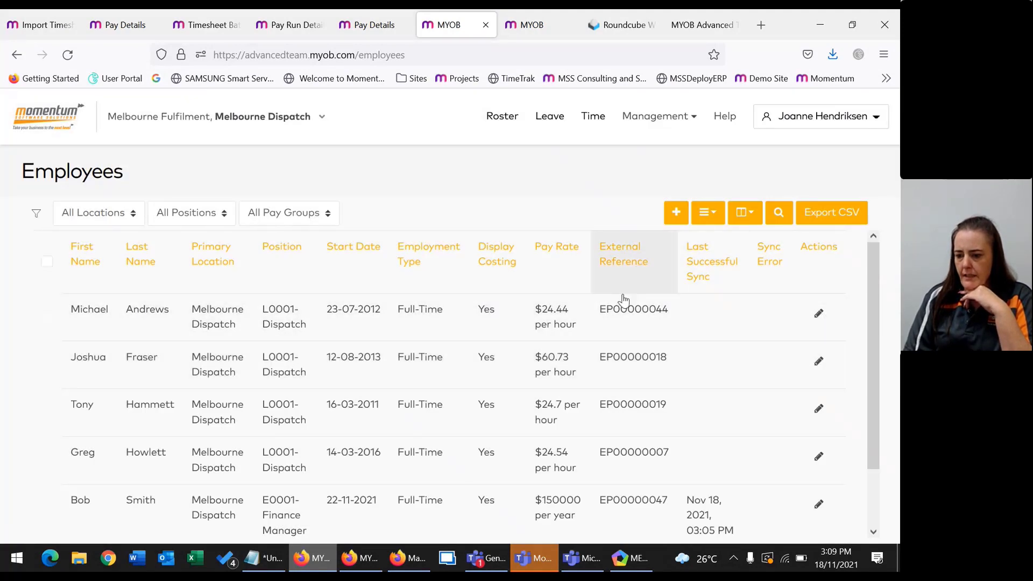
{"action": "scroll", "coordinate": [637, 472], "scroll_direction": "down", "scroll_amount": 2}
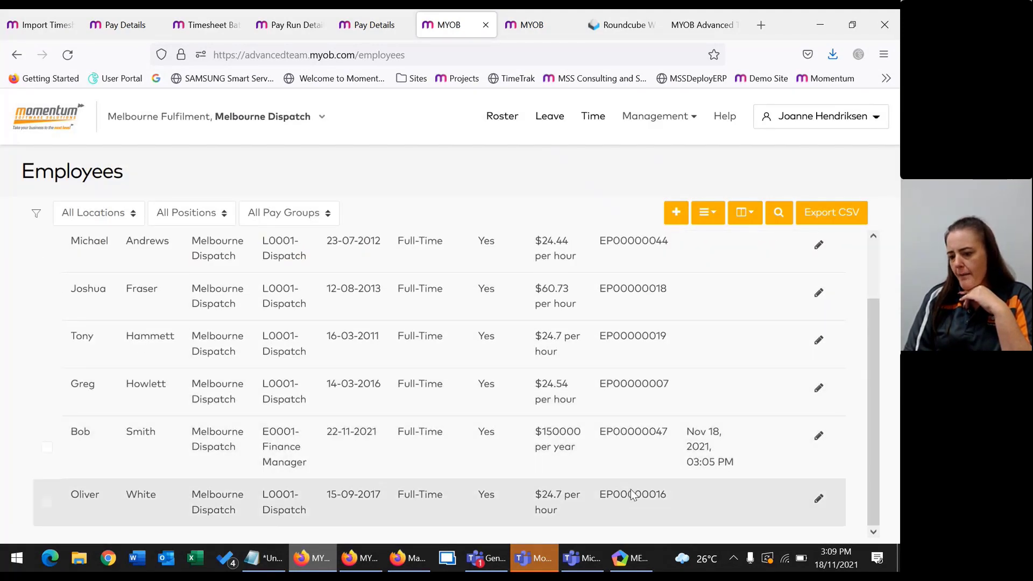
{"action": "scroll", "coordinate": [634, 491], "scroll_direction": "up", "scroll_amount": 1}
{"action": "scroll", "coordinate": [634, 493], "scroll_direction": "up", "scroll_amount": 1}
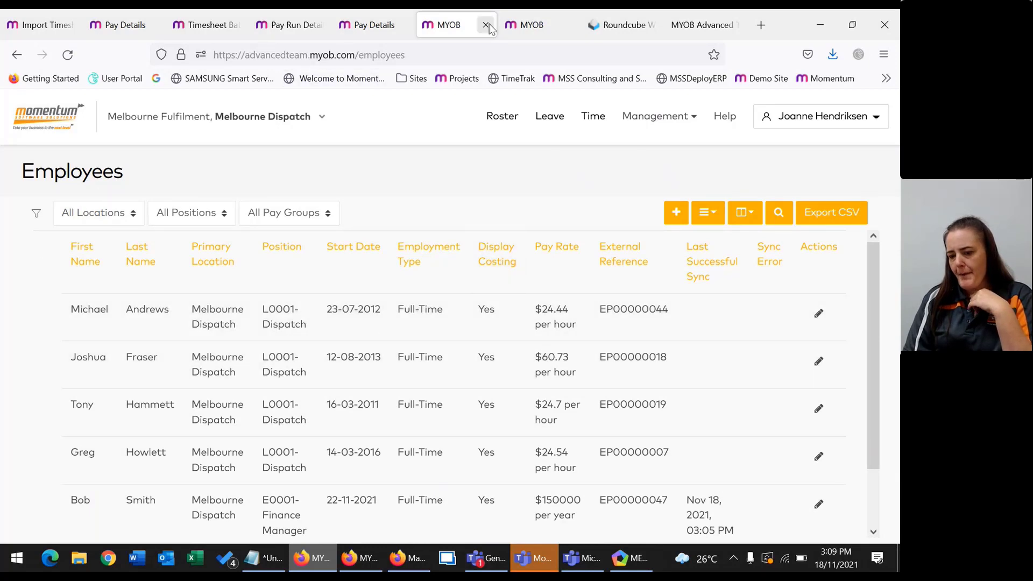
{"action": "left_click", "coordinate": [539, 28]}
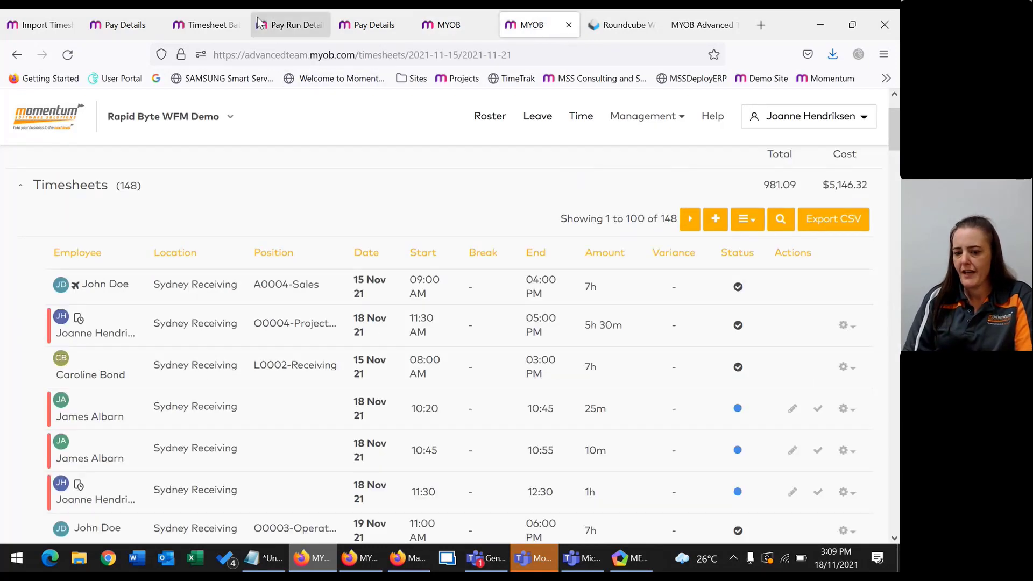
{"action": "left_click", "coordinate": [53, 24]}
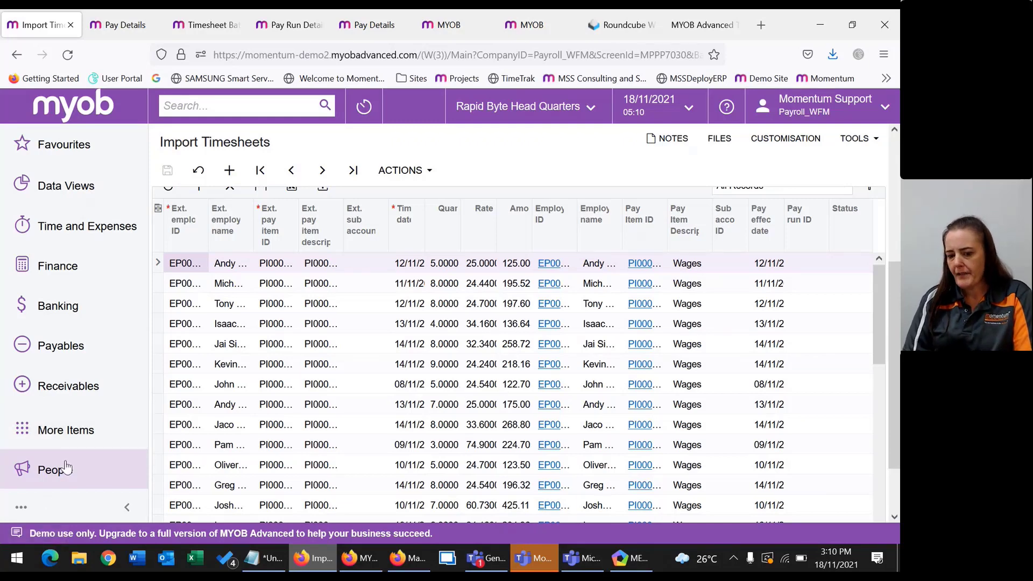
Import timesheets into the Fortnightly pay run PAY-001508 from People > Manage Pays.
{"action": "left_click", "coordinate": [65, 473]}
{"action": "left_click", "coordinate": [249, 374]}
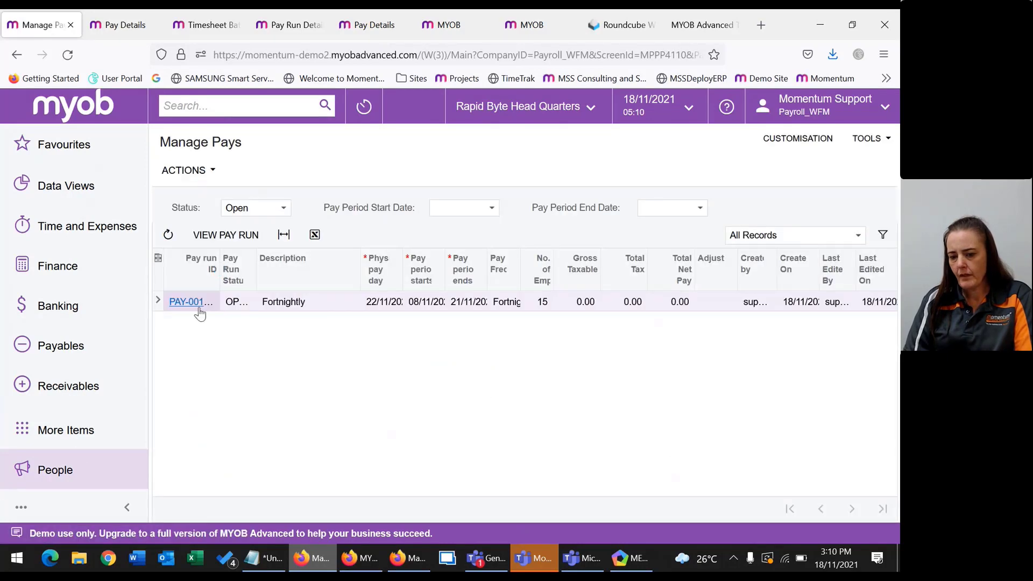
{"action": "left_click", "coordinate": [183, 302]}
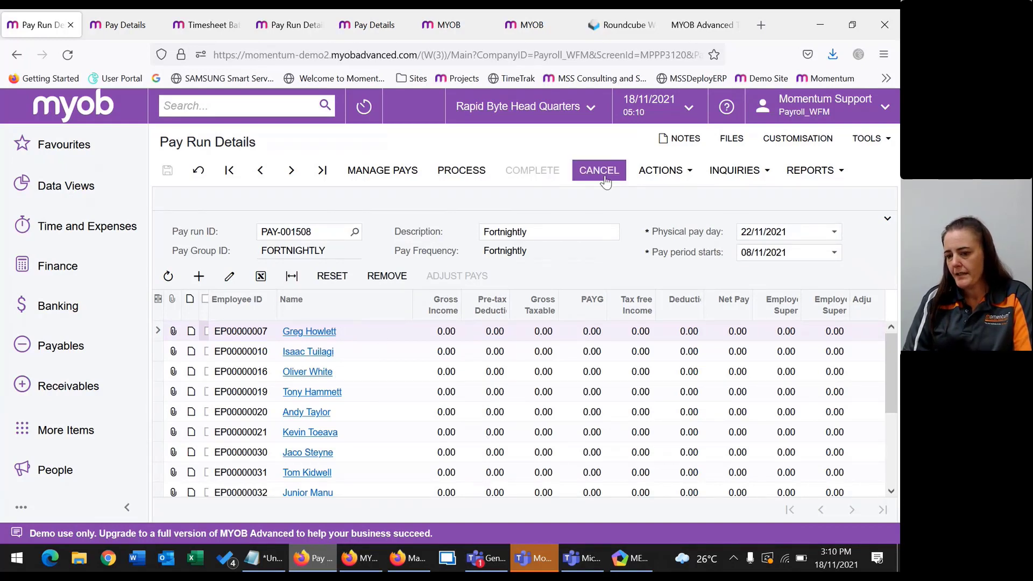
{"action": "left_click", "coordinate": [672, 172]}
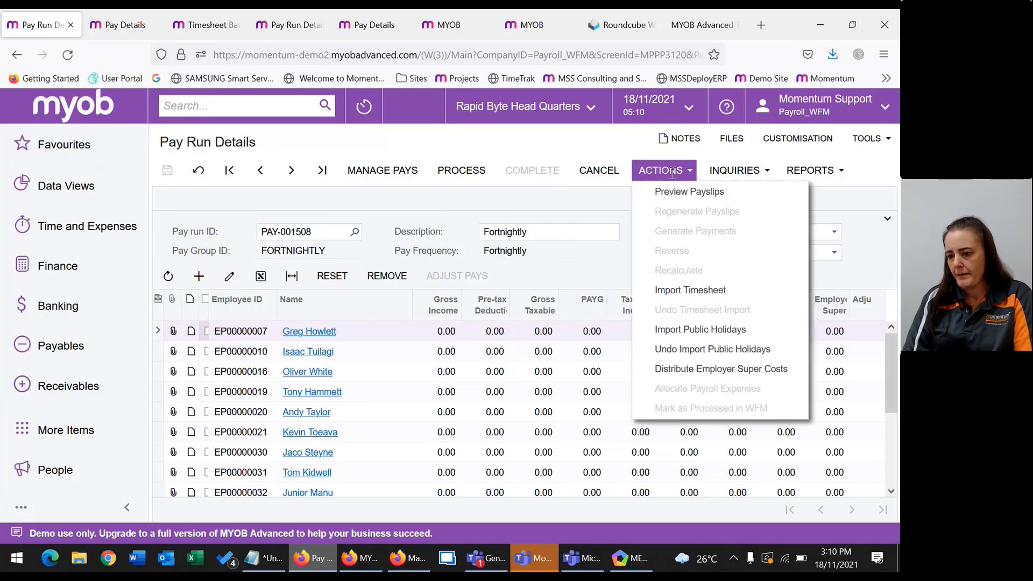
{"action": "left_click", "coordinate": [690, 290]}
Check the pay details, timesheet batches and onboarding tabs while the import processes.
{"action": "left_click", "coordinate": [119, 25]}
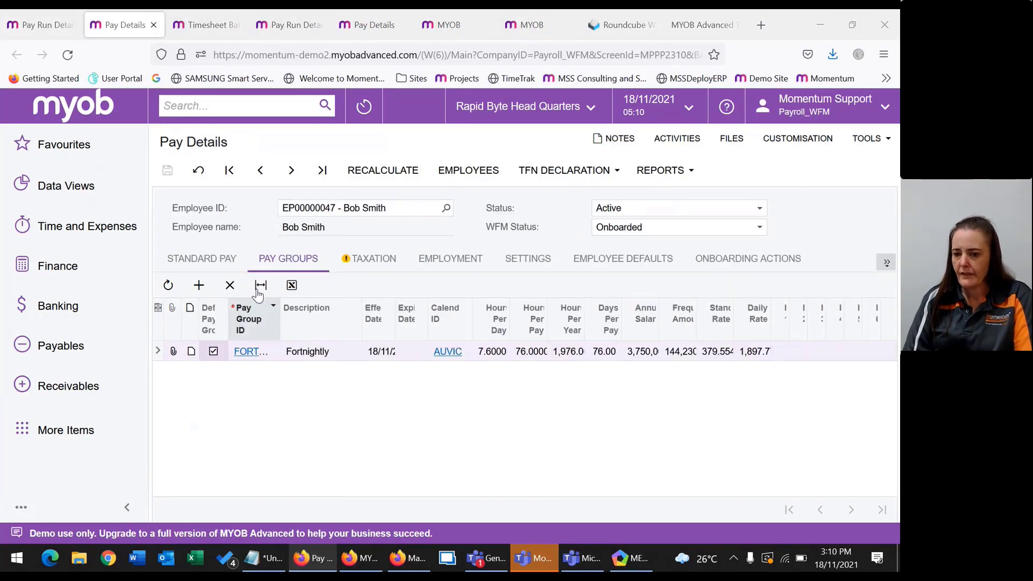
{"action": "left_click", "coordinate": [183, 29]}
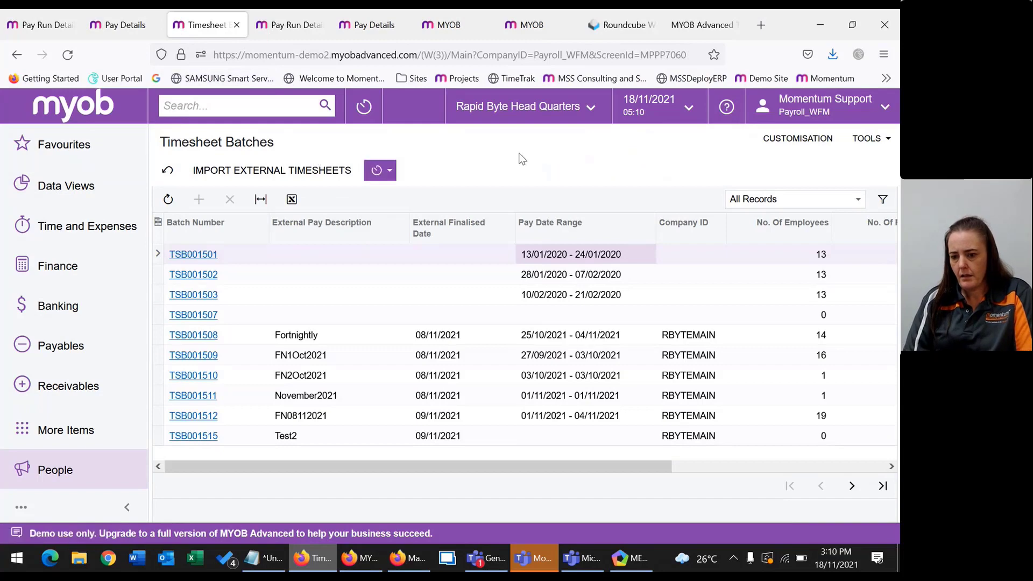
{"action": "left_click", "coordinate": [718, 29]}
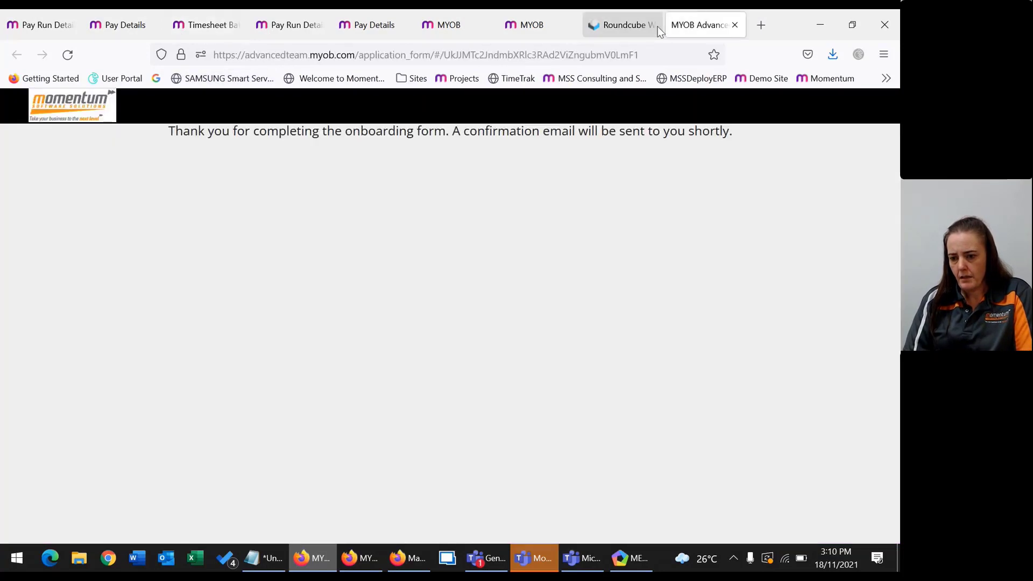
{"action": "left_click", "coordinate": [540, 23]}
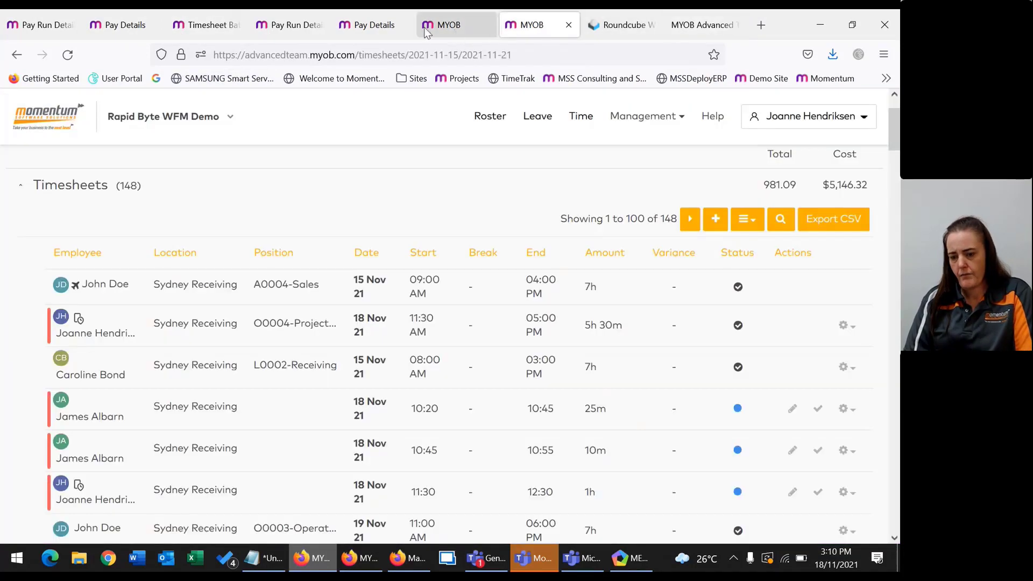
{"action": "left_click", "coordinate": [44, 26]}
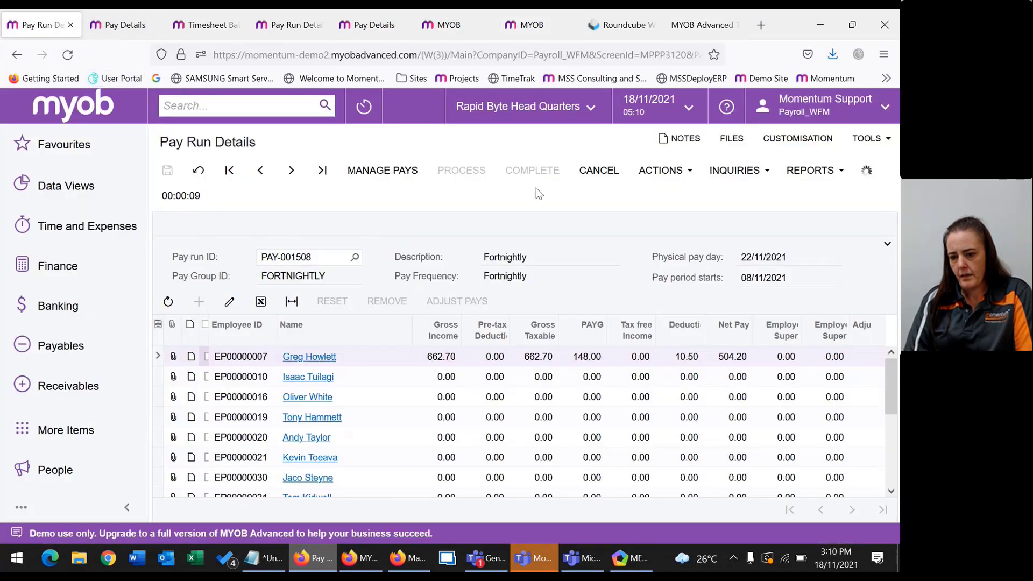
{"action": "left_click", "coordinate": [311, 30]}
Open WFM Management > Settings > Pay Rules, showing the WFM – Workforce Management rule.
{"action": "left_click", "coordinate": [374, 22]}
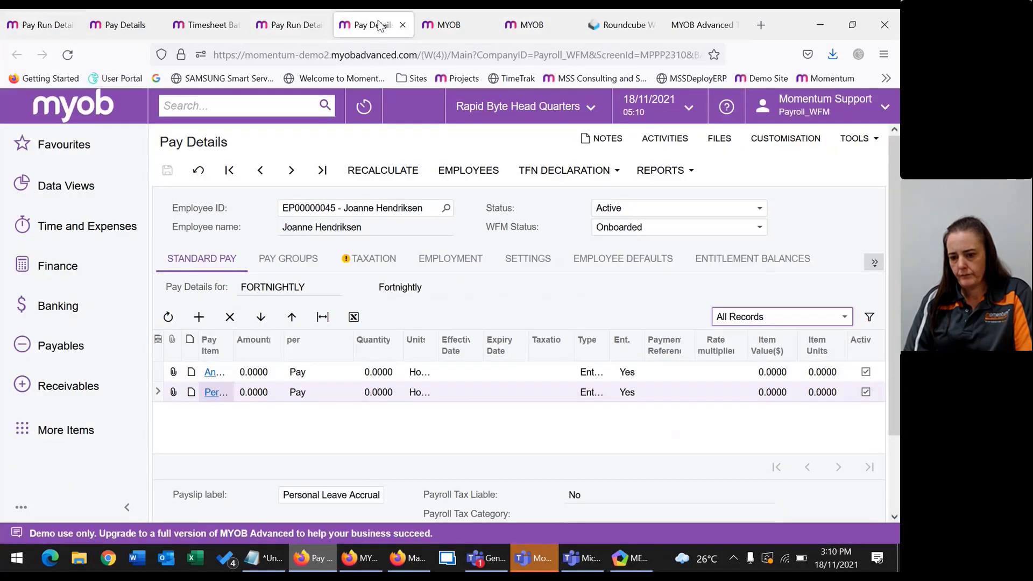
{"action": "left_click", "coordinate": [468, 26]}
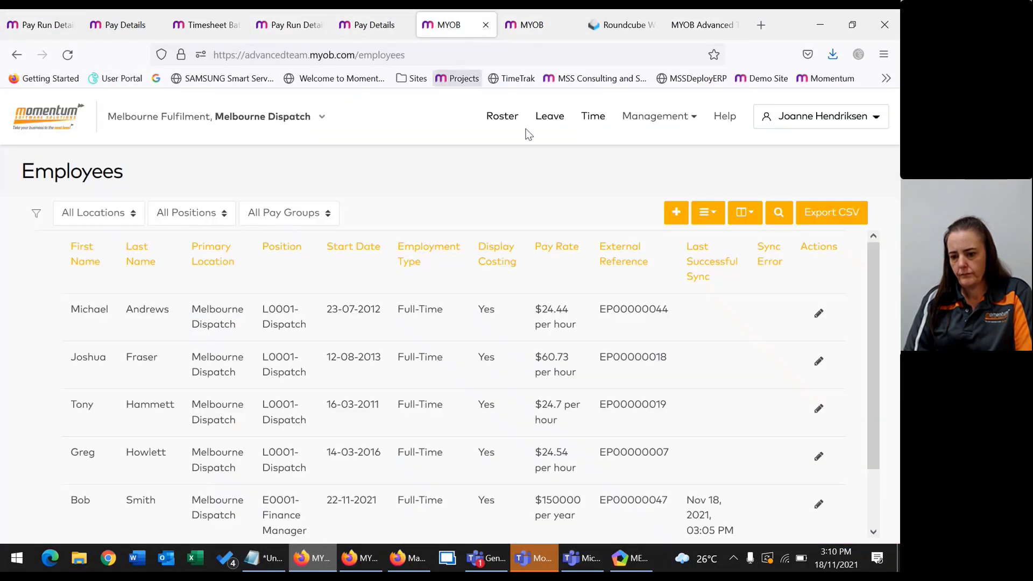
{"action": "left_click", "coordinate": [651, 119]}
{"action": "scroll", "coordinate": [669, 320], "scroll_direction": "down", "scroll_amount": 1}
{"action": "left_click", "coordinate": [667, 362]}
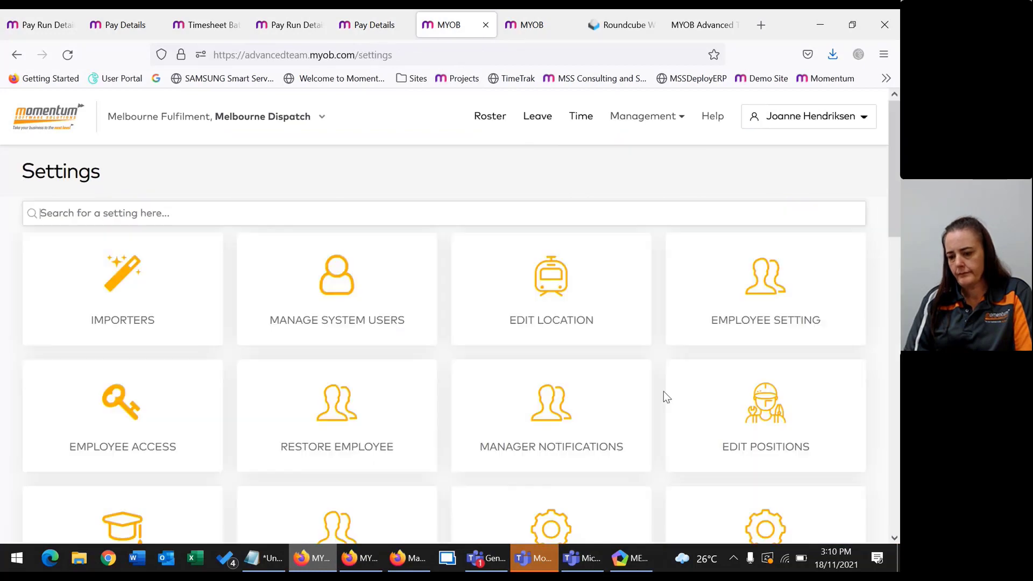
{"action": "scroll", "coordinate": [424, 372], "scroll_direction": "down", "scroll_amount": 1}
{"action": "scroll", "coordinate": [424, 371], "scroll_direction": "down", "scroll_amount": 10}
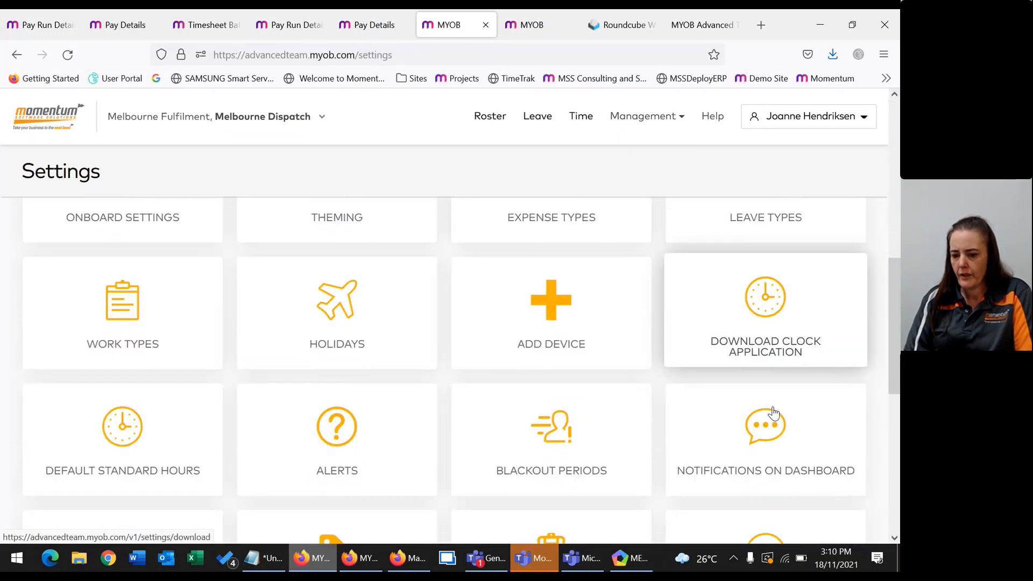
{"action": "scroll", "coordinate": [231, 393], "scroll_direction": "down", "scroll_amount": 2}
{"action": "scroll", "coordinate": [436, 349], "scroll_direction": "down", "scroll_amount": 1}
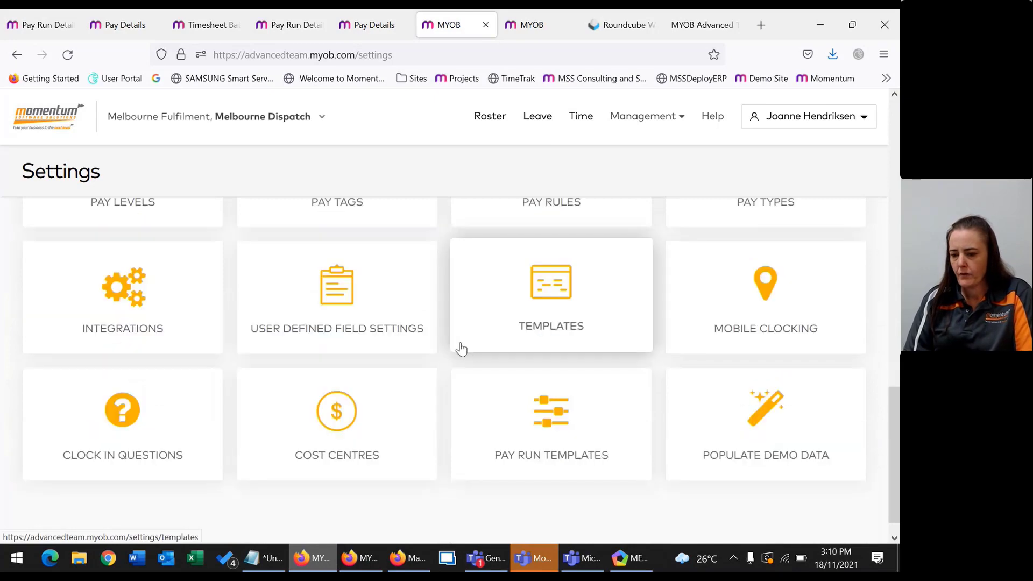
{"action": "scroll", "coordinate": [272, 212], "scroll_direction": "up", "scroll_amount": 6}
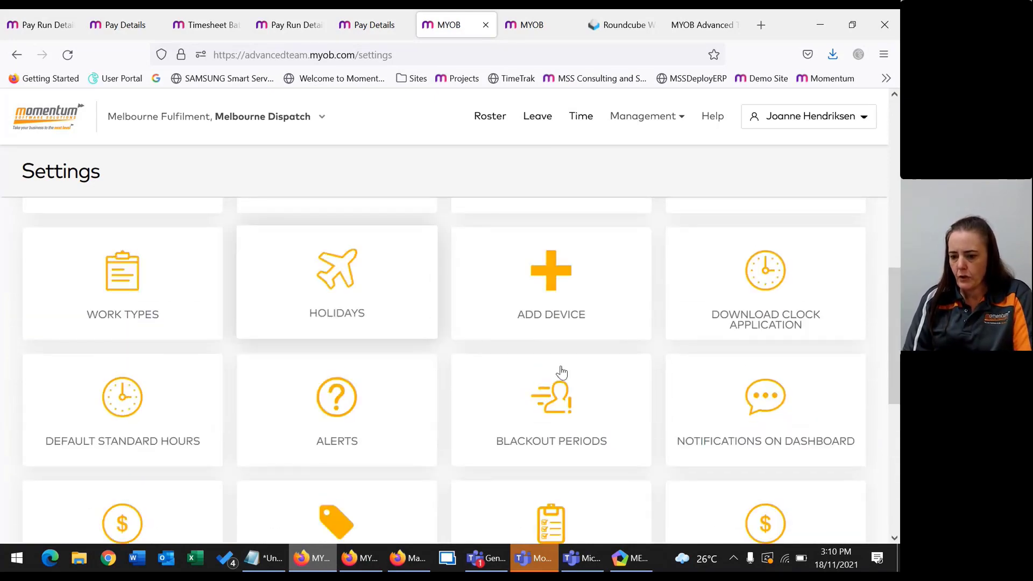
{"action": "scroll", "coordinate": [558, 380], "scroll_direction": "down", "scroll_amount": 2}
{"action": "left_click", "coordinate": [506, 420]}
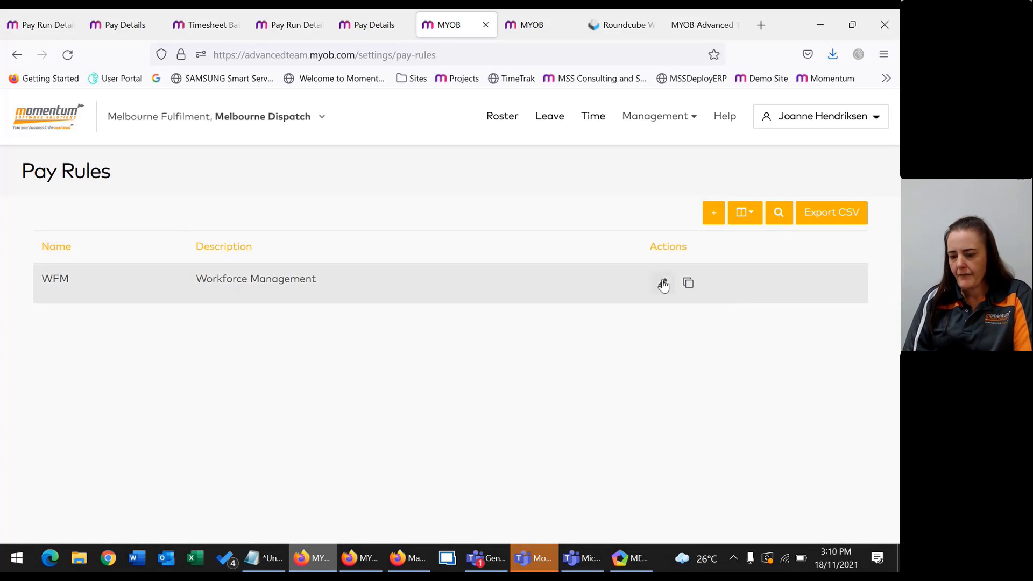
Edit the WFM pay rule's WFM Demo version.
{"action": "left_click", "coordinate": [663, 283]}
{"action": "scroll", "coordinate": [586, 316], "scroll_direction": "down", "scroll_amount": 2}
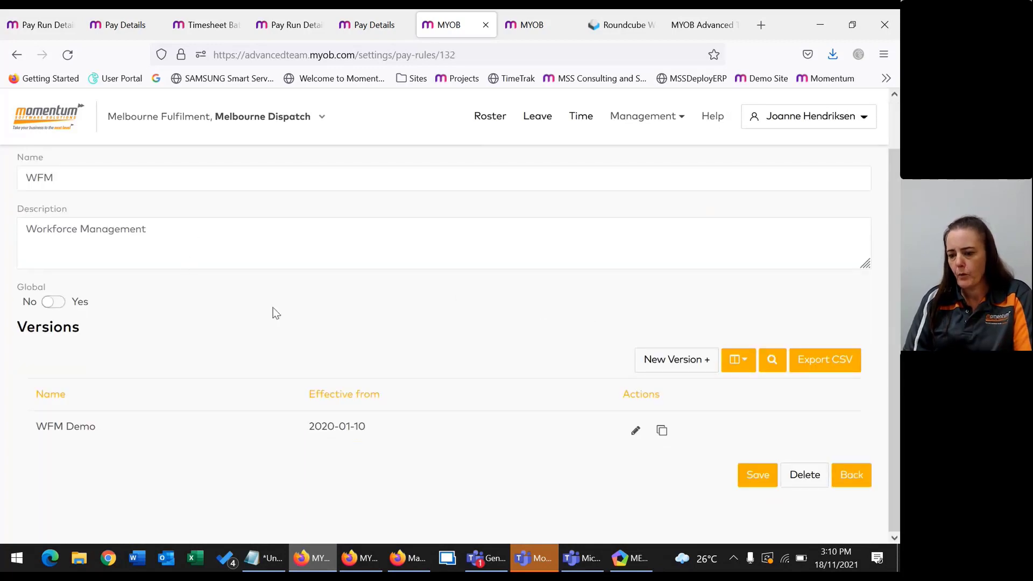
{"action": "left_click", "coordinate": [635, 430]}
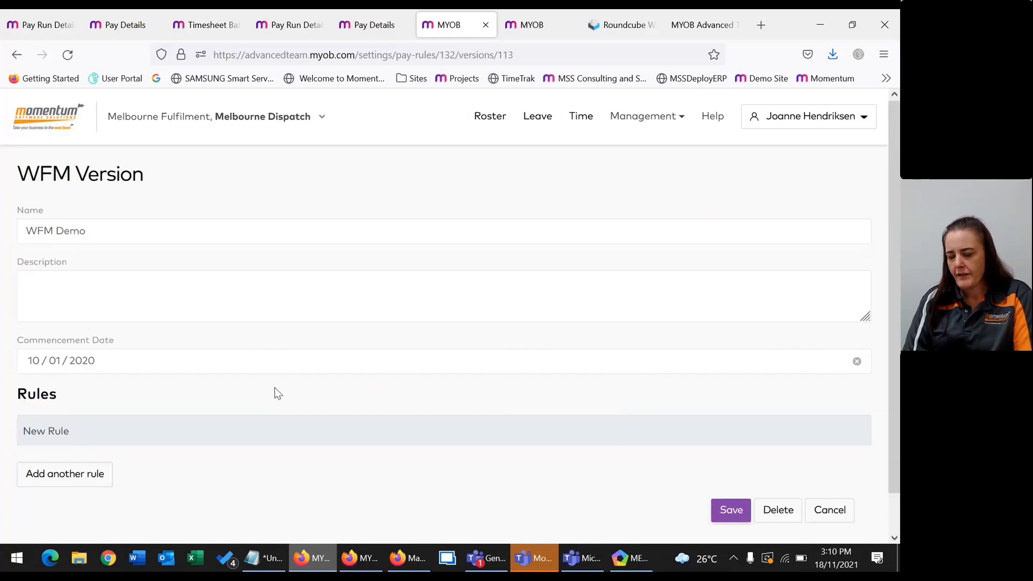
{"action": "scroll", "coordinate": [125, 427], "scroll_direction": "down", "scroll_amount": 2}
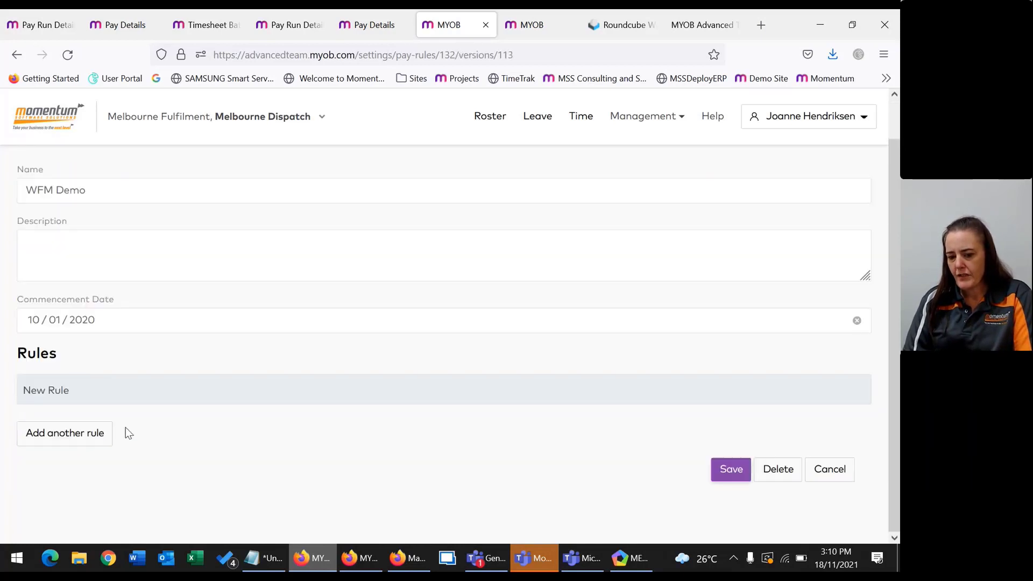
Add another New Rule to the version, expand it and show its When condition types.
{"action": "left_click", "coordinate": [56, 434]}
{"action": "left_click", "coordinate": [47, 443]}
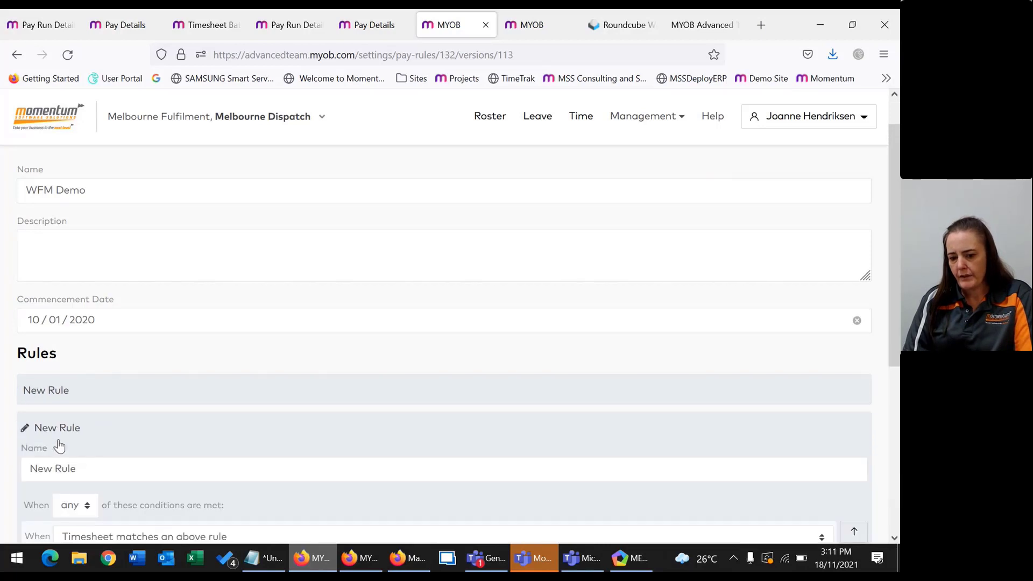
{"action": "scroll", "coordinate": [59, 441], "scroll_direction": "down", "scroll_amount": 4}
{"action": "left_click", "coordinate": [102, 322]}
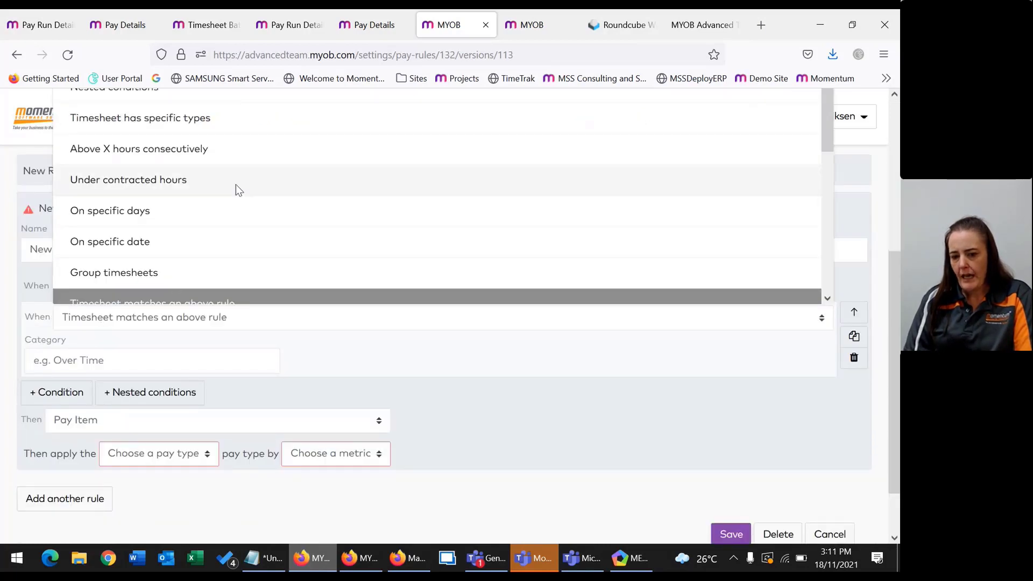
{"action": "scroll", "coordinate": [189, 174], "scroll_direction": "up", "scroll_amount": 3}
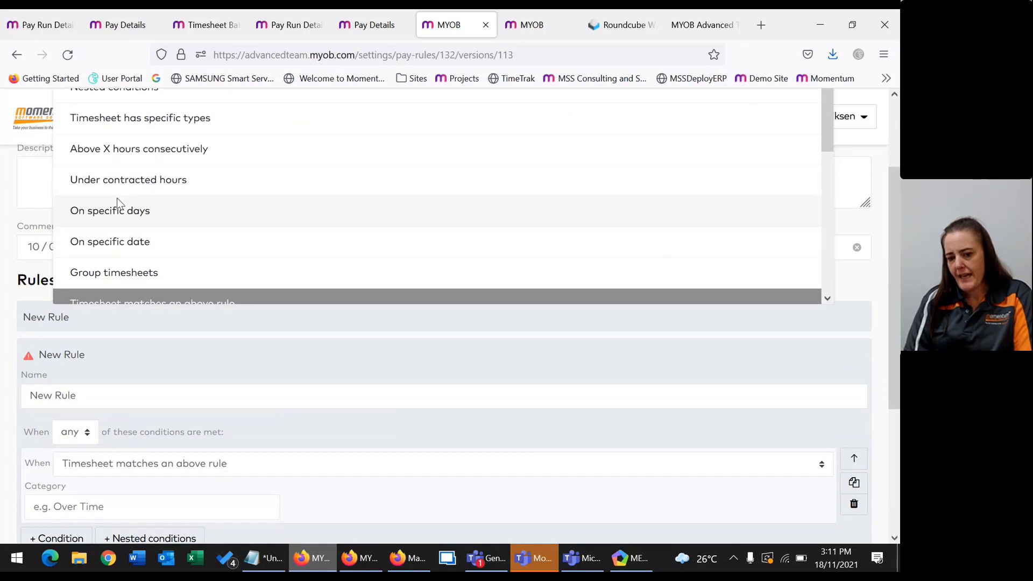
{"action": "scroll", "coordinate": [376, 178], "scroll_direction": "up", "scroll_amount": 2}
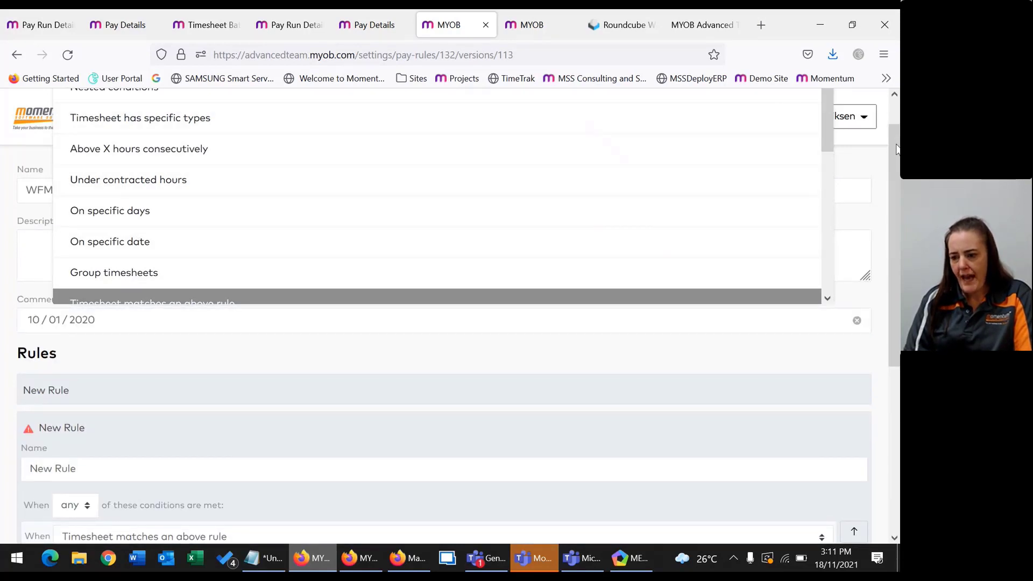
{"action": "scroll", "coordinate": [889, 105], "scroll_direction": "up", "scroll_amount": 1}
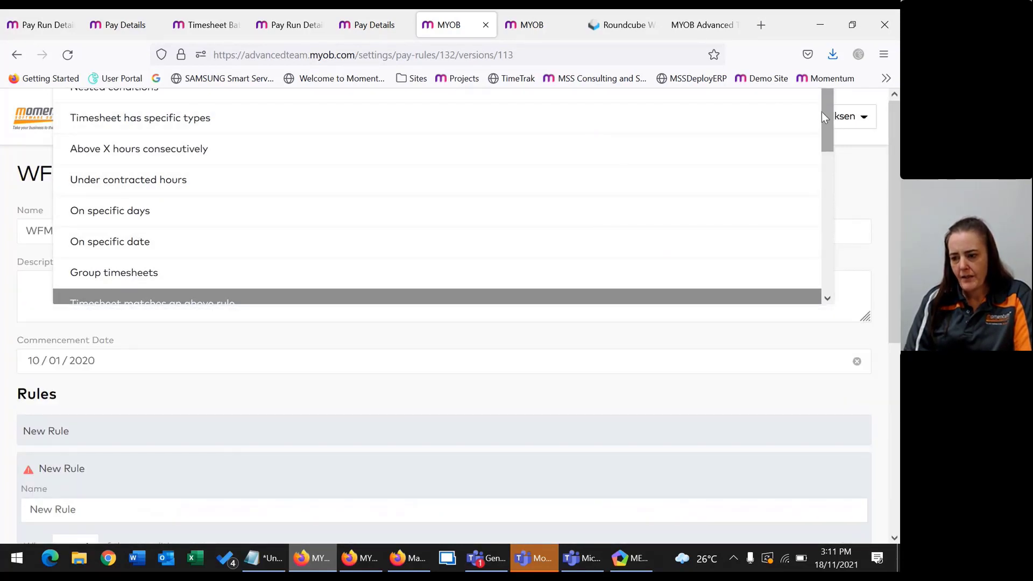
{"action": "left_click_drag", "start_coordinate": [826, 104], "coordinate": [828, 155]}
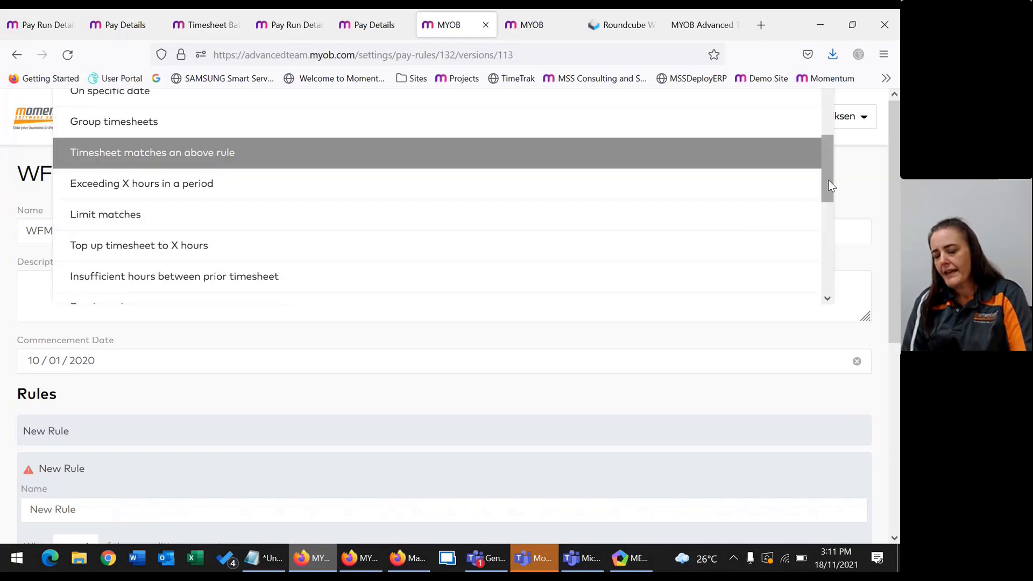
{"action": "left_click_drag", "start_coordinate": [829, 186], "coordinate": [829, 190]}
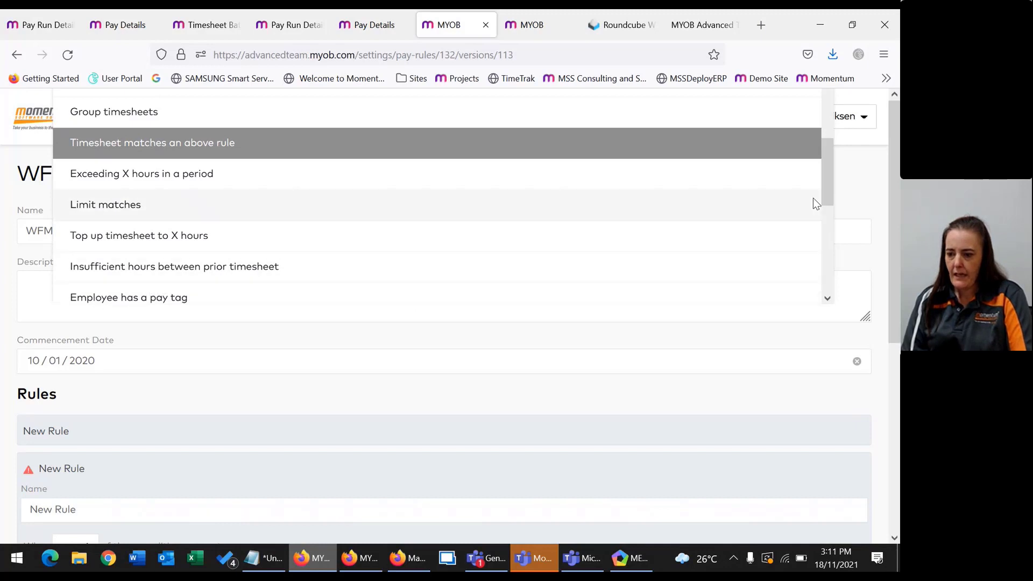
{"action": "left_click_drag", "start_coordinate": [823, 167], "coordinate": [826, 180]}
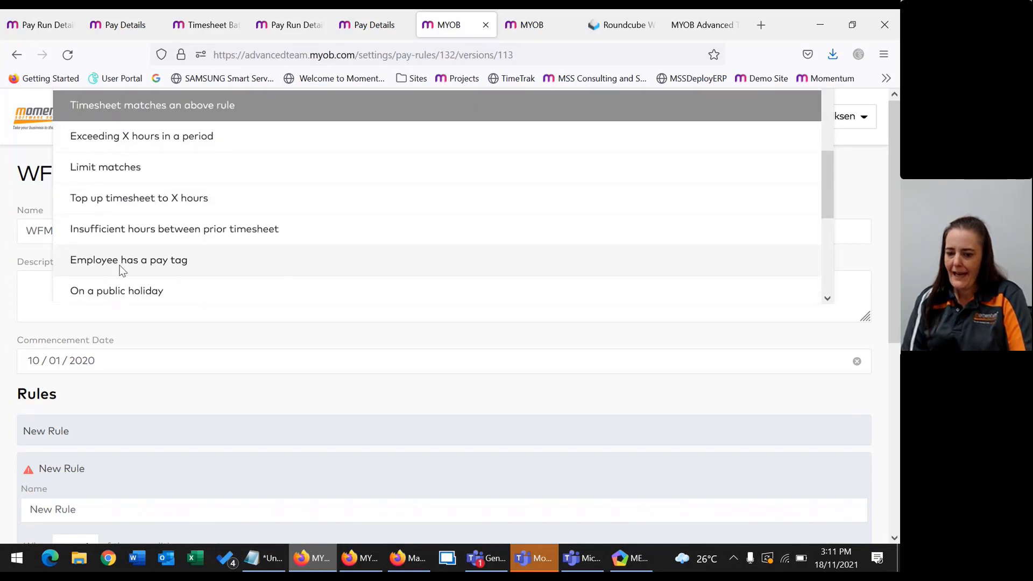
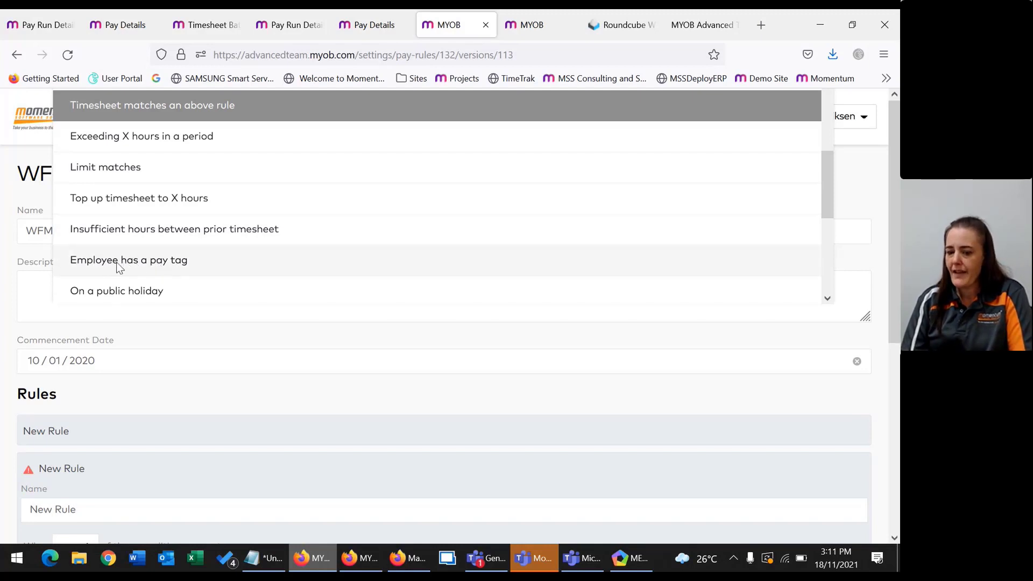
Browse the When condition options, then close the list keeping 'Timesheet matches an above rule'.
{"action": "scroll", "coordinate": [116, 266], "scroll_direction": "down", "scroll_amount": 2}
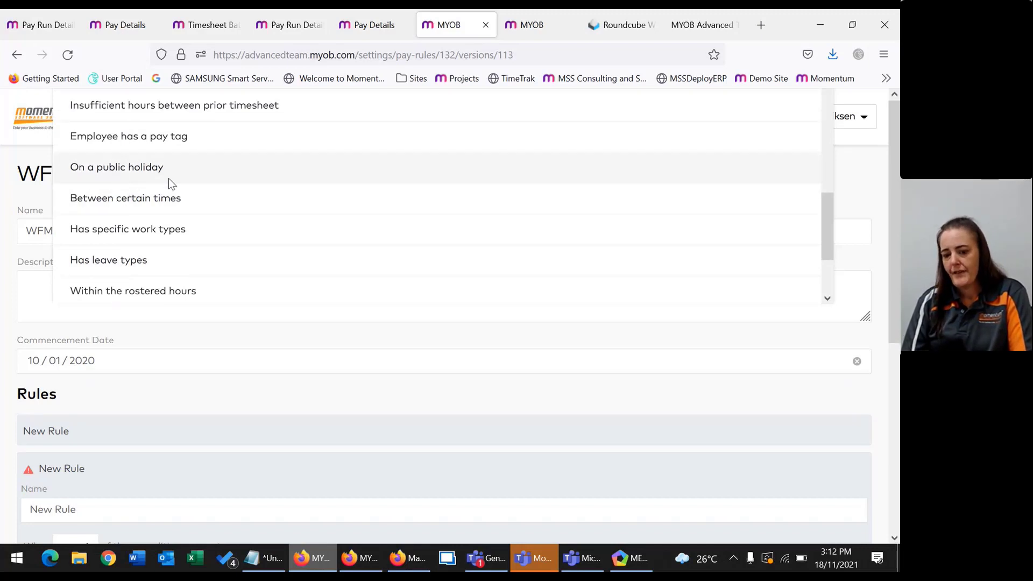
{"action": "scroll", "coordinate": [248, 232], "scroll_direction": "down", "scroll_amount": 3}
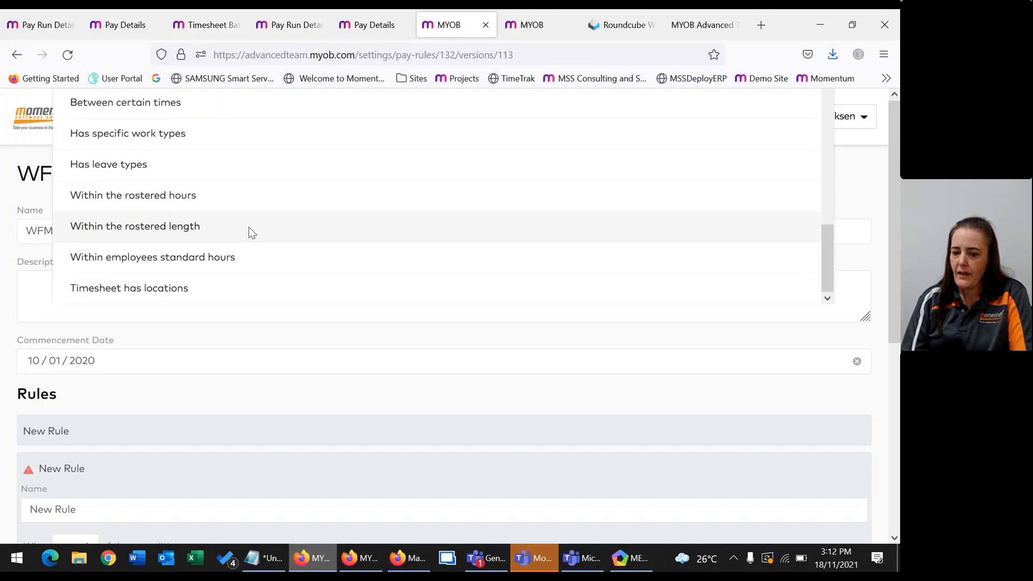
{"action": "scroll", "coordinate": [161, 242], "scroll_direction": "down", "scroll_amount": 2}
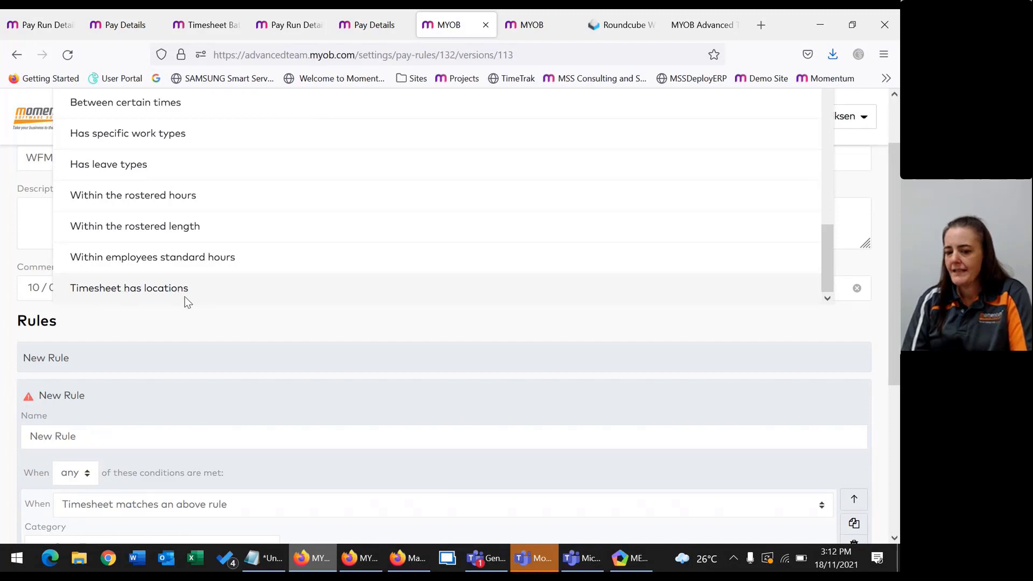
{"action": "scroll", "coordinate": [210, 242], "scroll_direction": "up", "scroll_amount": 5}
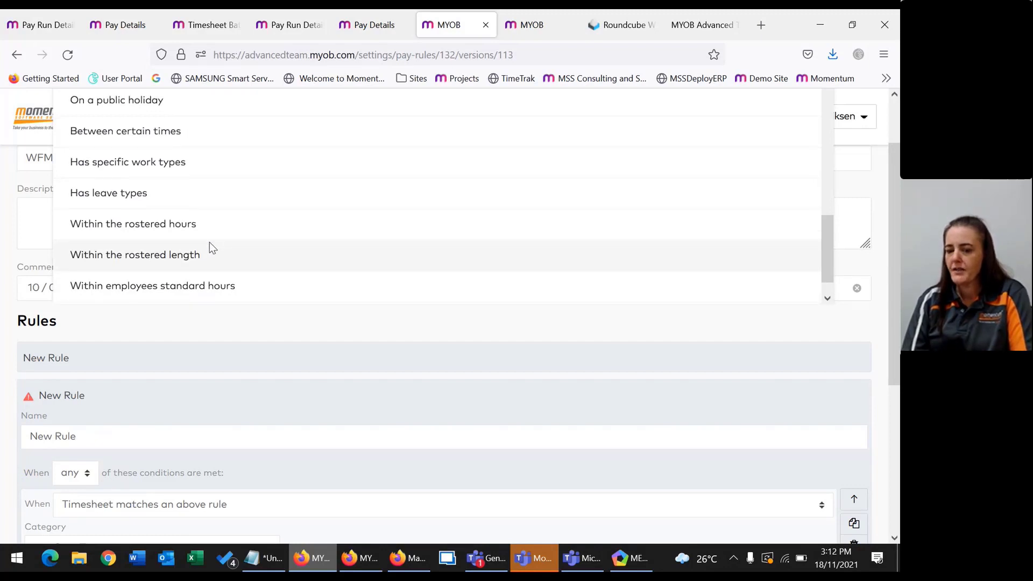
{"action": "scroll", "coordinate": [218, 237], "scroll_direction": "up", "scroll_amount": 3}
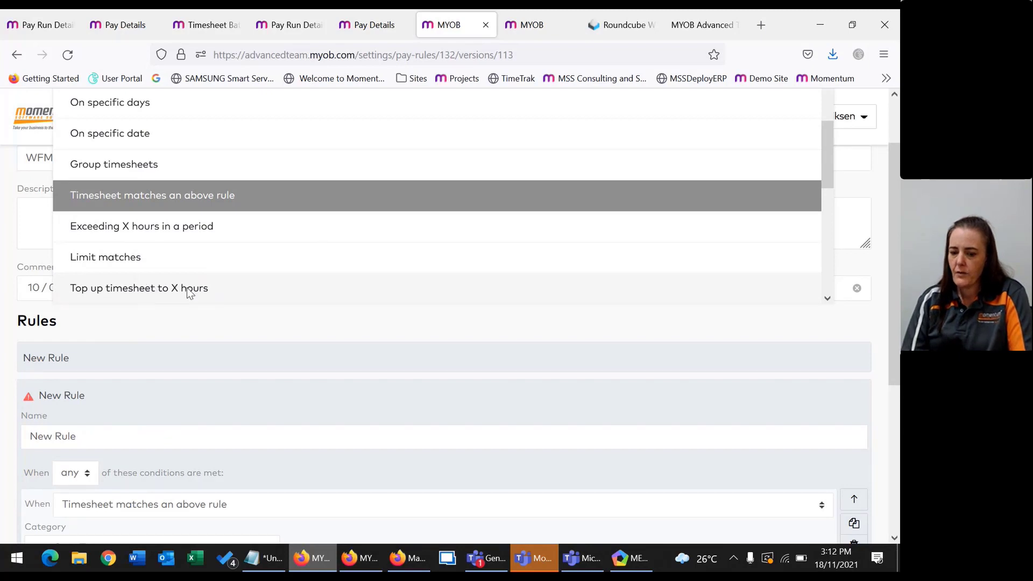
{"action": "left_click", "coordinate": [160, 325]}
{"action": "scroll", "coordinate": [218, 198], "scroll_direction": "up", "scroll_amount": 2}
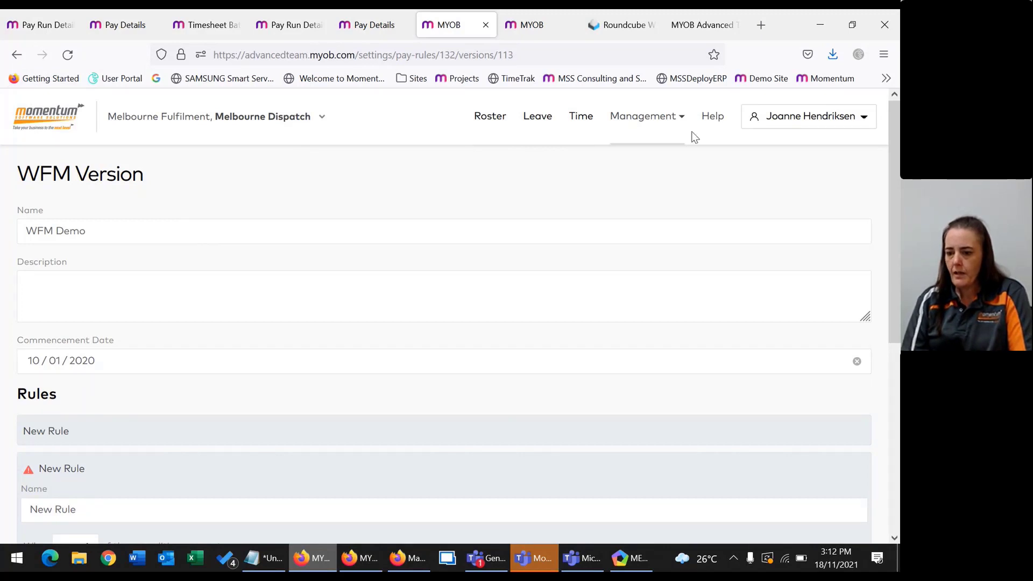
Go to Management > Documents and start sending the Updated employment agreement file.
{"action": "left_click", "coordinate": [643, 120]}
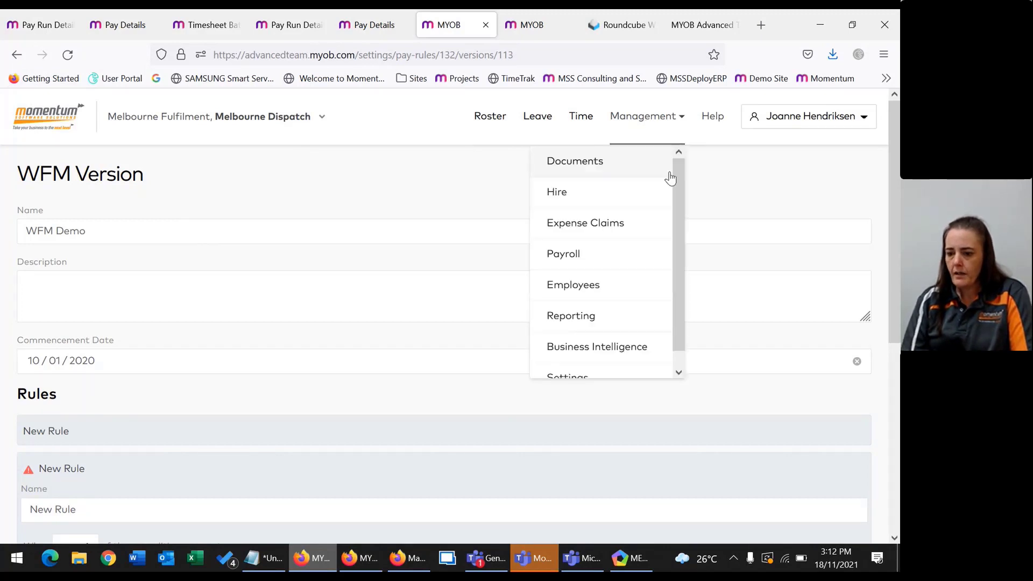
{"action": "left_click", "coordinate": [599, 168]}
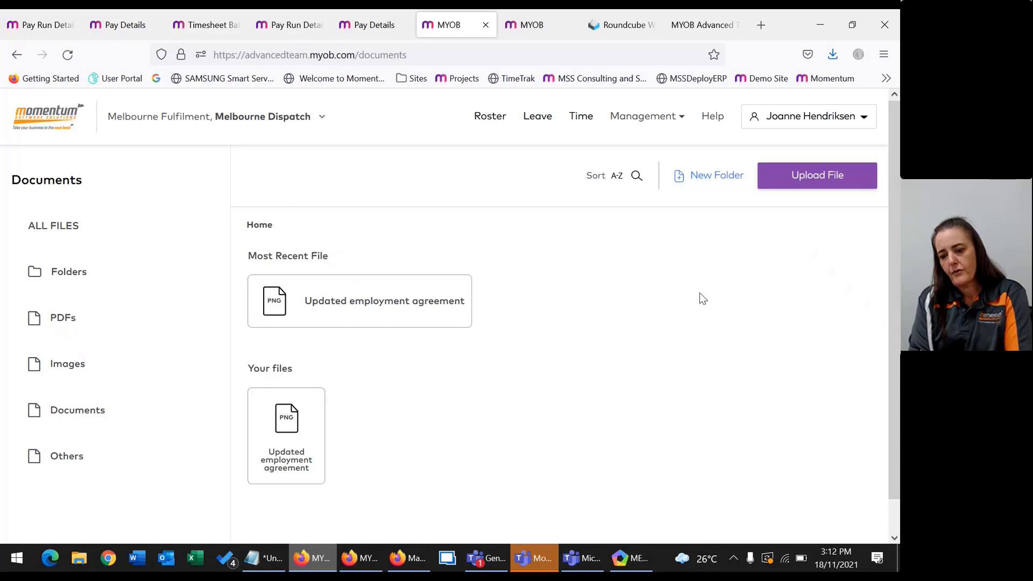
{"action": "left_click", "coordinate": [347, 320]}
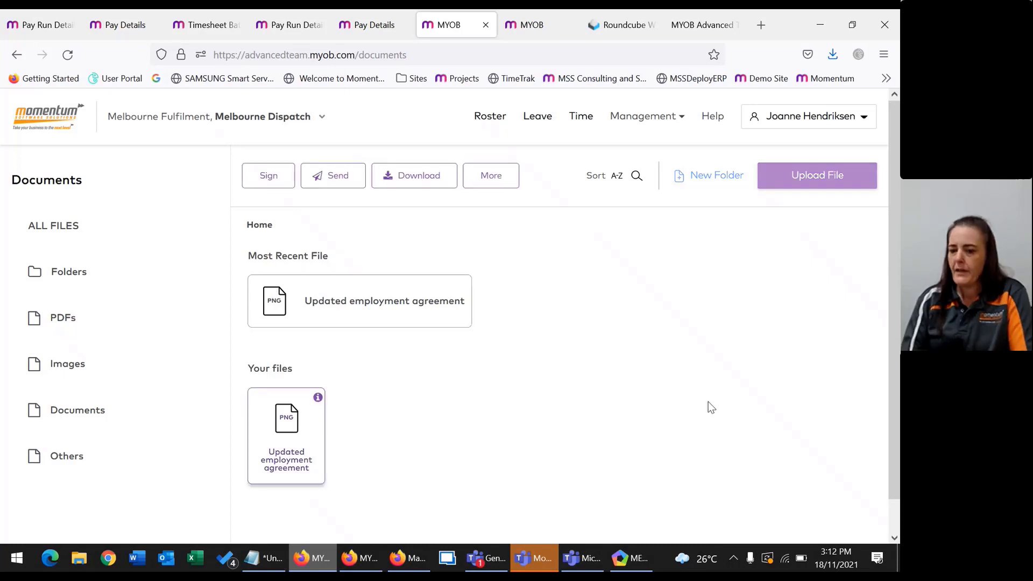
{"action": "left_click", "coordinate": [317, 183]}
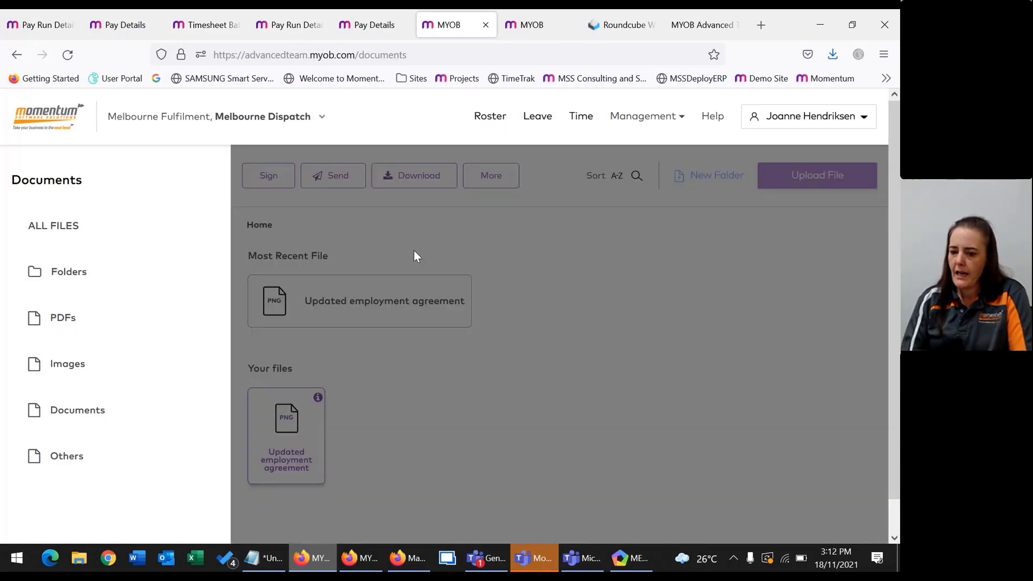
Search for the employee and add them as the document's recipient in To.
{"action": "left_click", "coordinate": [333, 305]}
{"action": "type", "text": "a"}
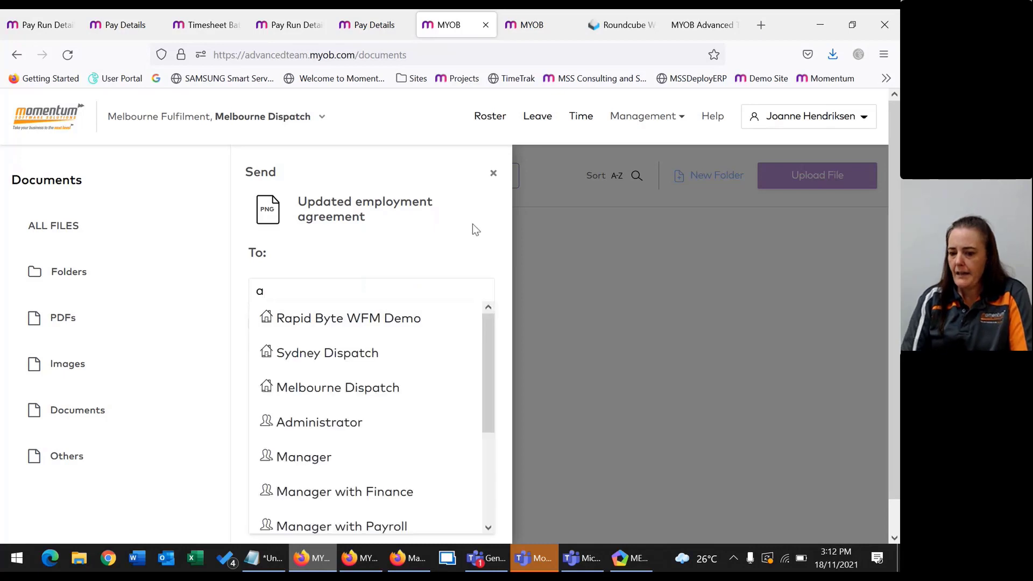
{"action": "scroll", "coordinate": [473, 396], "scroll_direction": "down", "scroll_amount": 2}
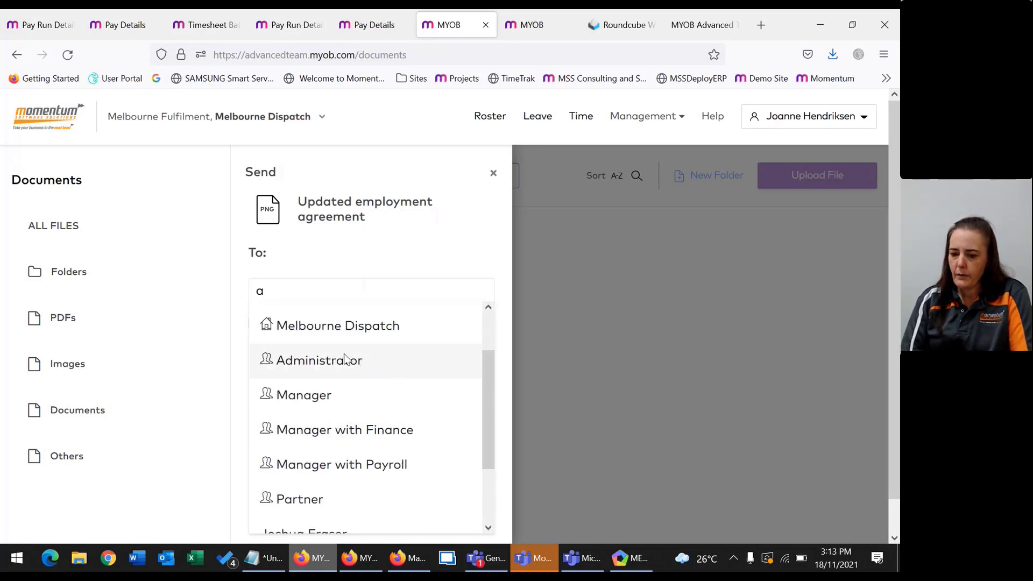
{"action": "left_click_drag", "start_coordinate": [488, 363], "coordinate": [499, 416]}
{"action": "scroll", "coordinate": [325, 365], "scroll_direction": "down", "scroll_amount": 1}
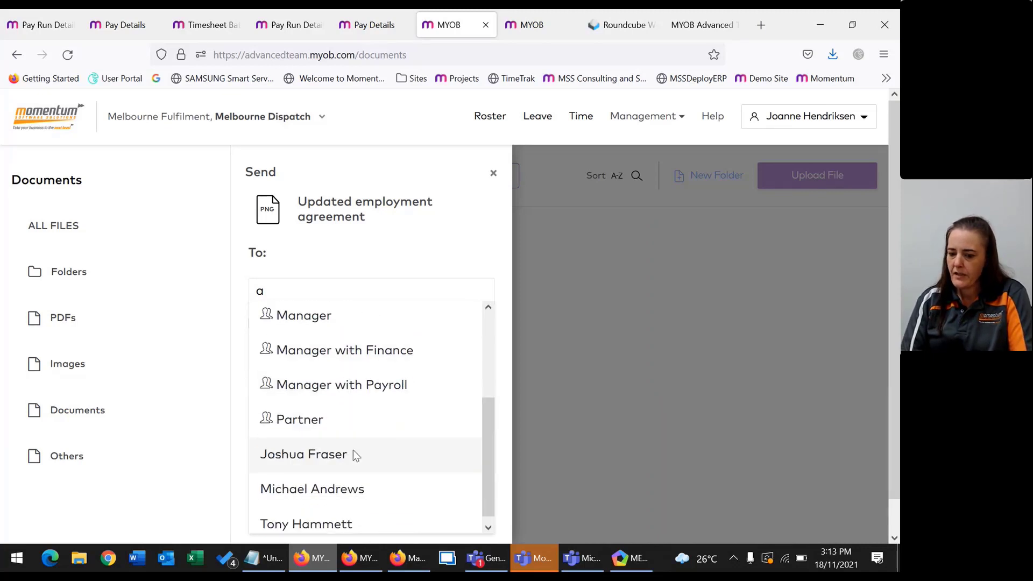
{"action": "scroll", "coordinate": [356, 466], "scroll_direction": "down", "scroll_amount": 1}
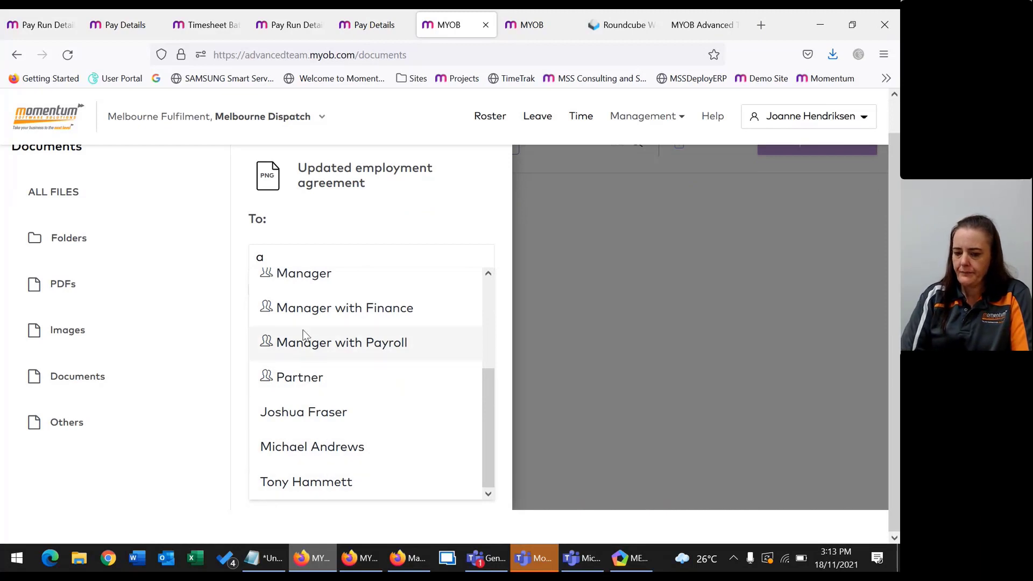
{"action": "left_click", "coordinate": [247, 267]}
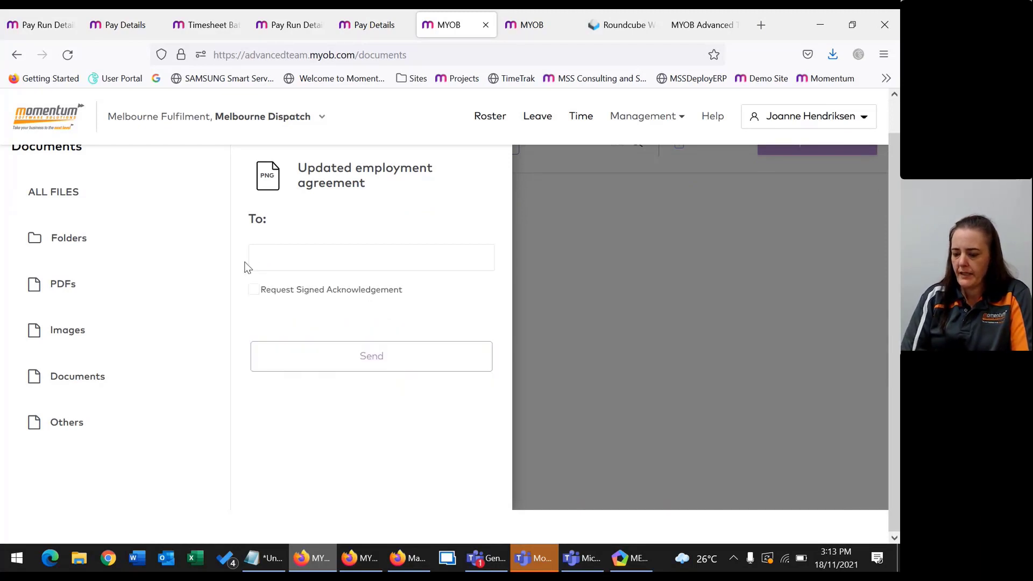
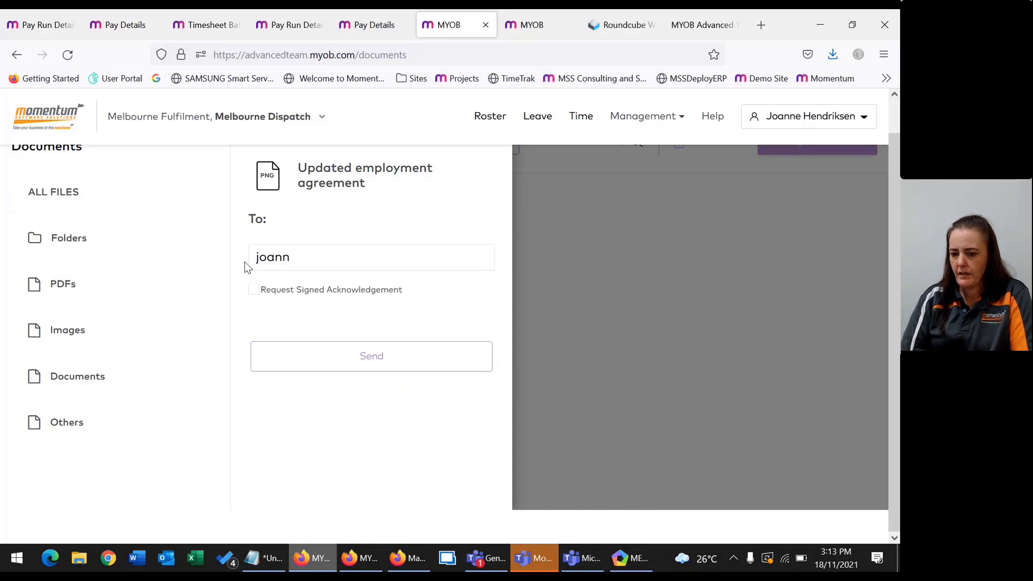
{"action": "left_click_drag", "start_coordinate": [304, 257], "coordinate": [252, 251]}
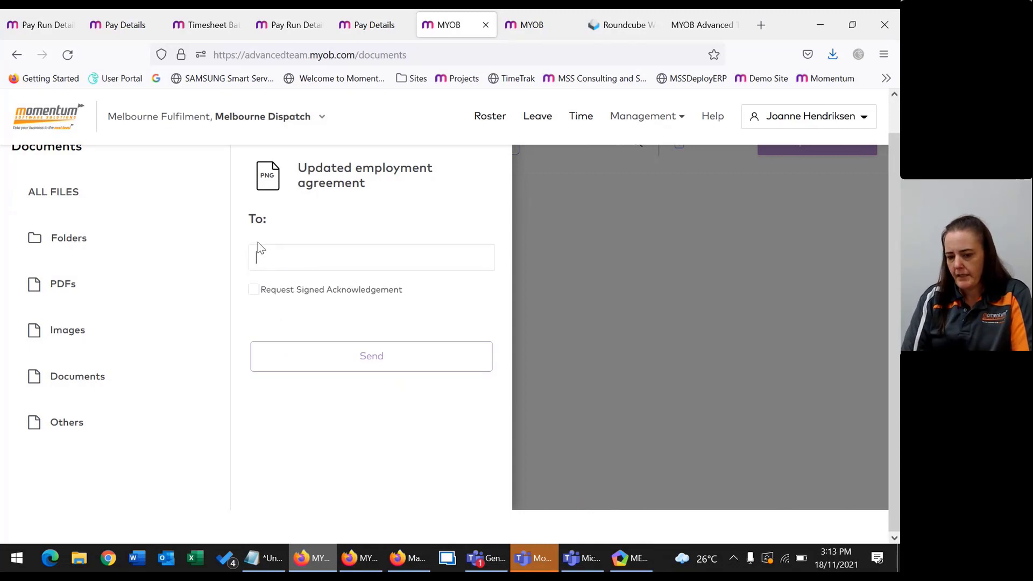
{"action": "type", "text": "smith"}
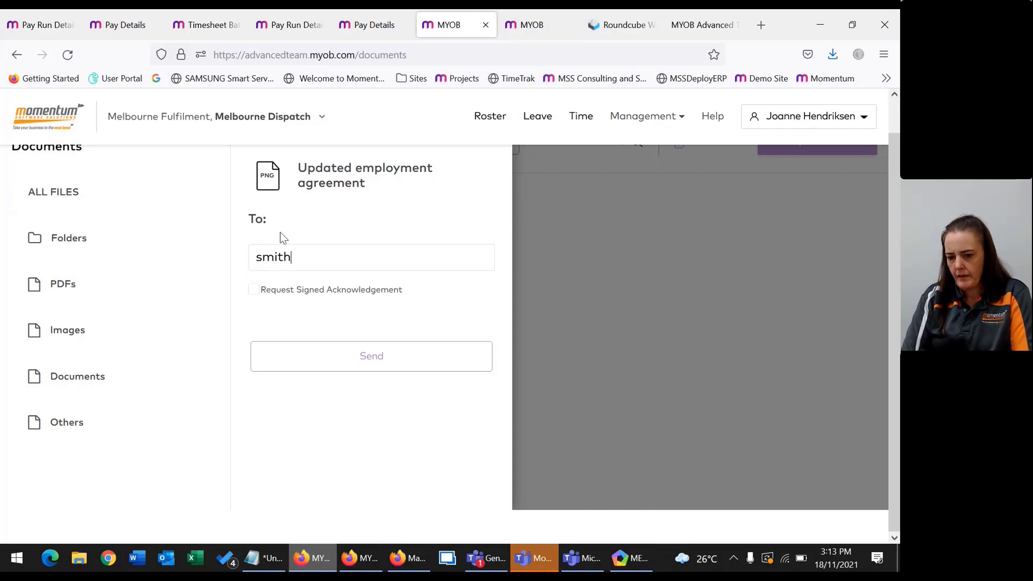
{"action": "key", "text": "BackSpace"}
{"action": "key", "text": "BackSpace"}
{"action": "type", "text": "jo"}
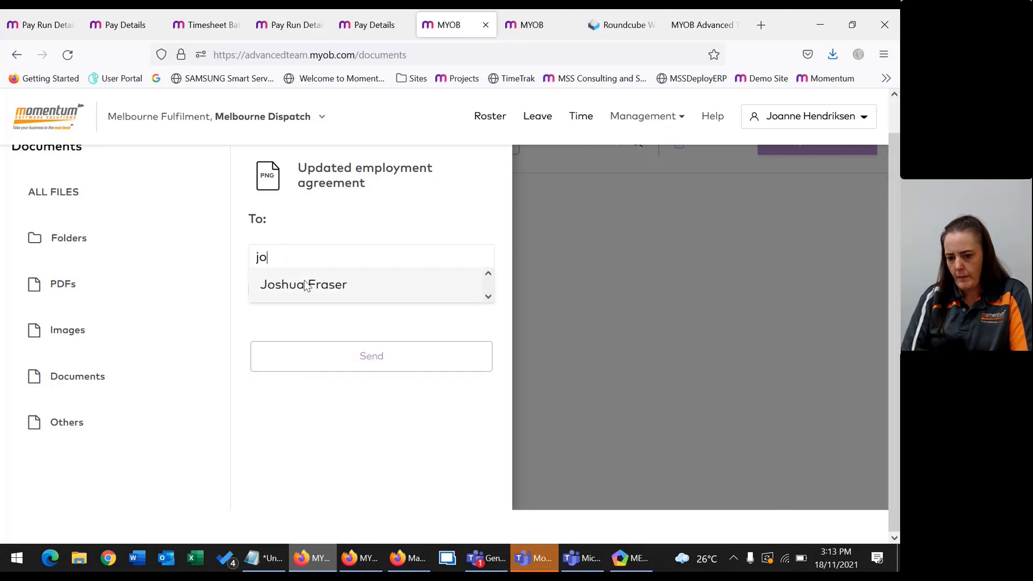
{"action": "left_click", "coordinate": [302, 283]}
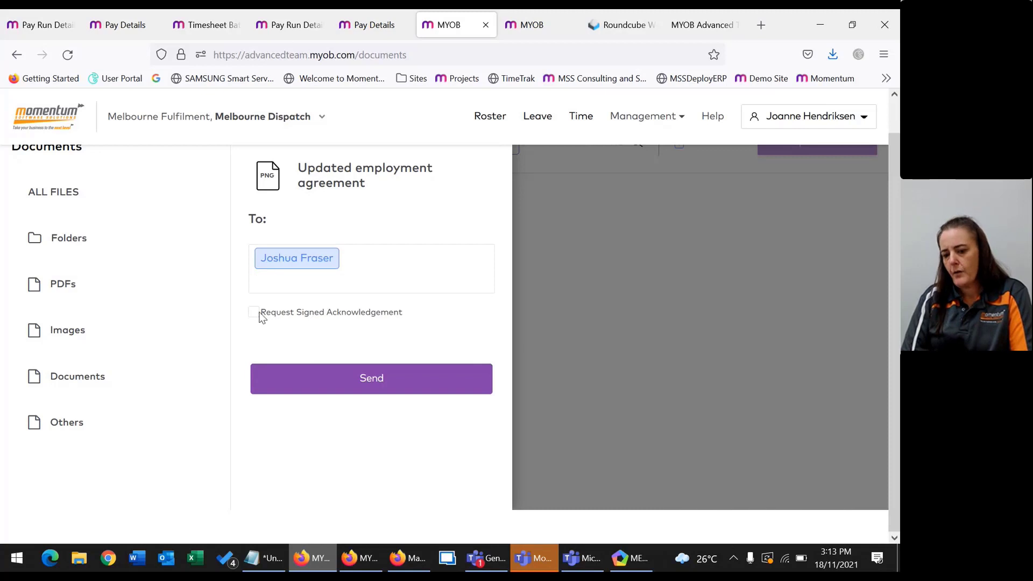
Request a signed acknowledgement, send the document and dismiss the success confirmation.
{"action": "left_click", "coordinate": [253, 313]}
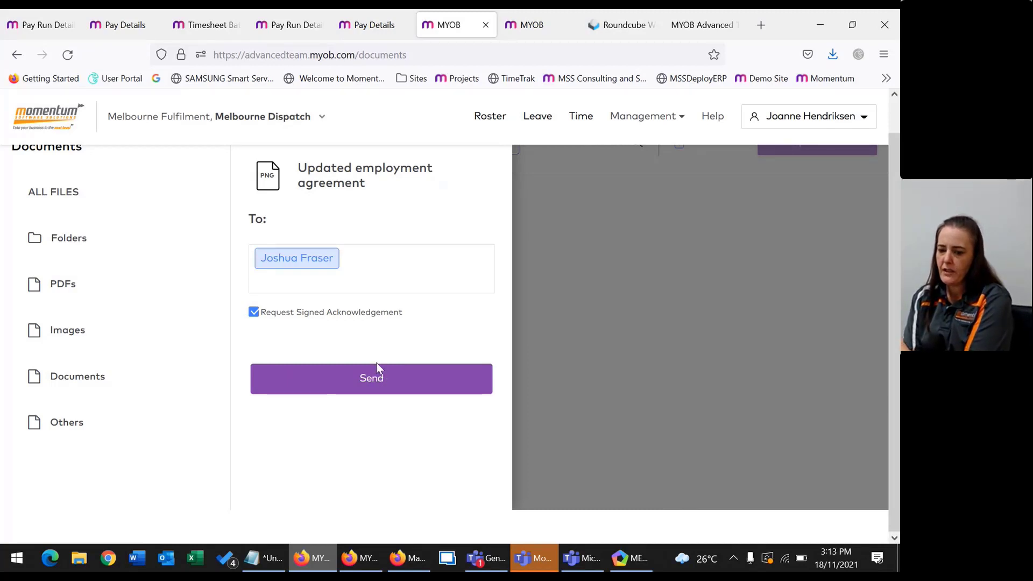
{"action": "left_click", "coordinate": [371, 388]}
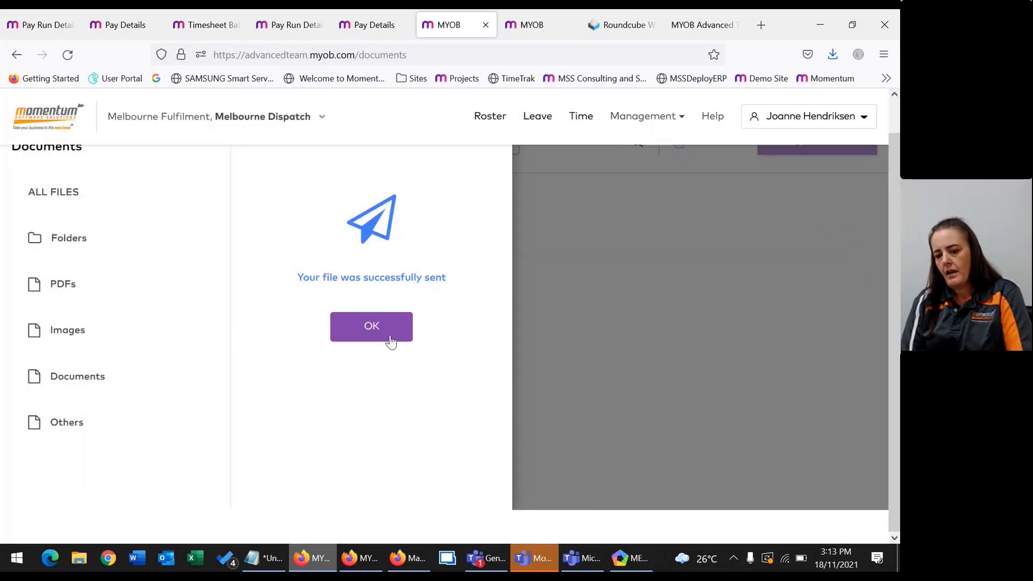
{"action": "left_click", "coordinate": [386, 337]}
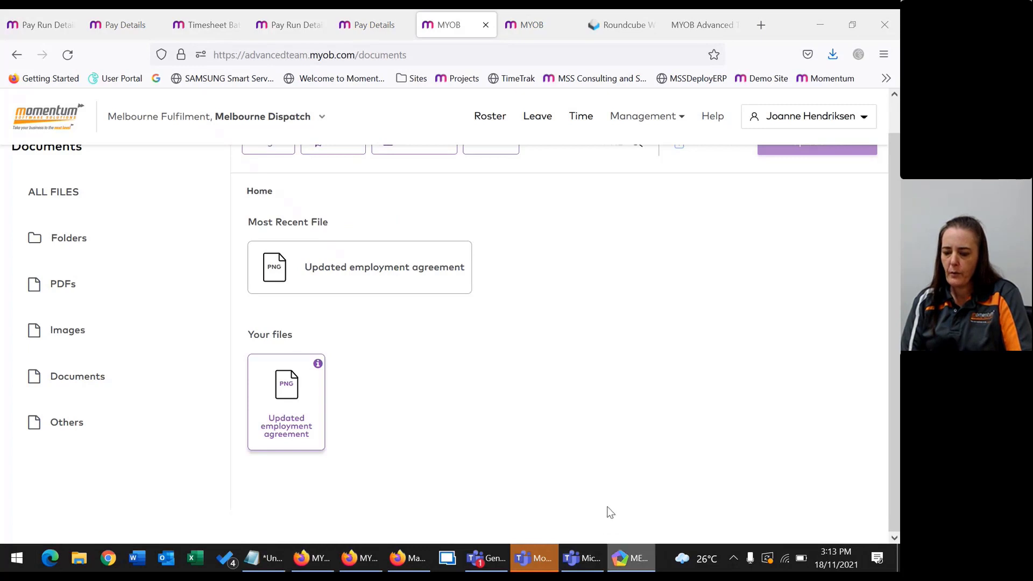
Open the '1 Unsigned Document' report showing the agreement unsigned, then the 15–21 Nov timesheets list.
{"action": "right_click", "coordinate": [624, 564]}
{"action": "left_click", "coordinate": [625, 564]}
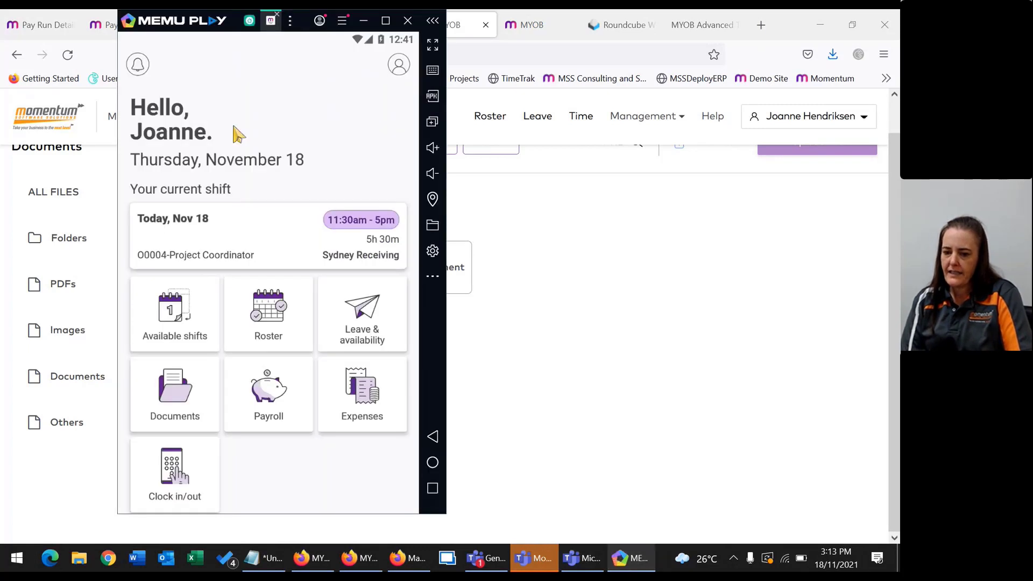
{"action": "left_click", "coordinate": [544, 317]}
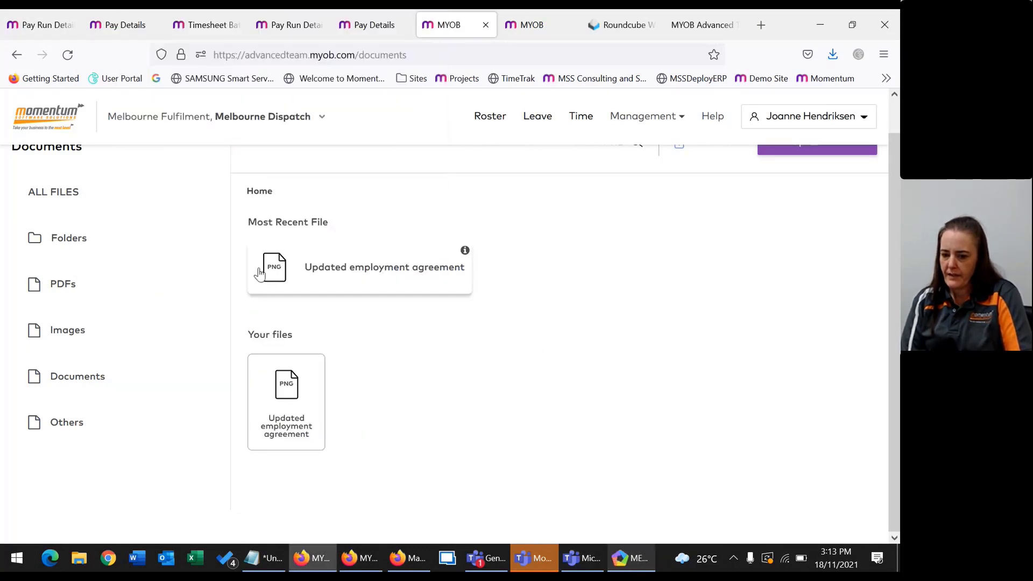
{"action": "left_click", "coordinate": [61, 106]}
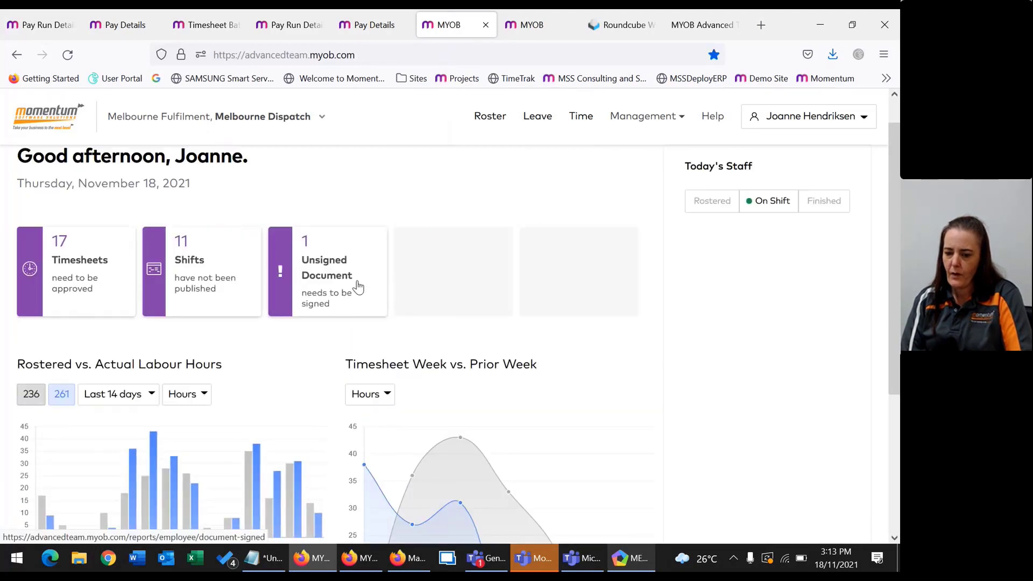
{"action": "left_click", "coordinate": [355, 284]}
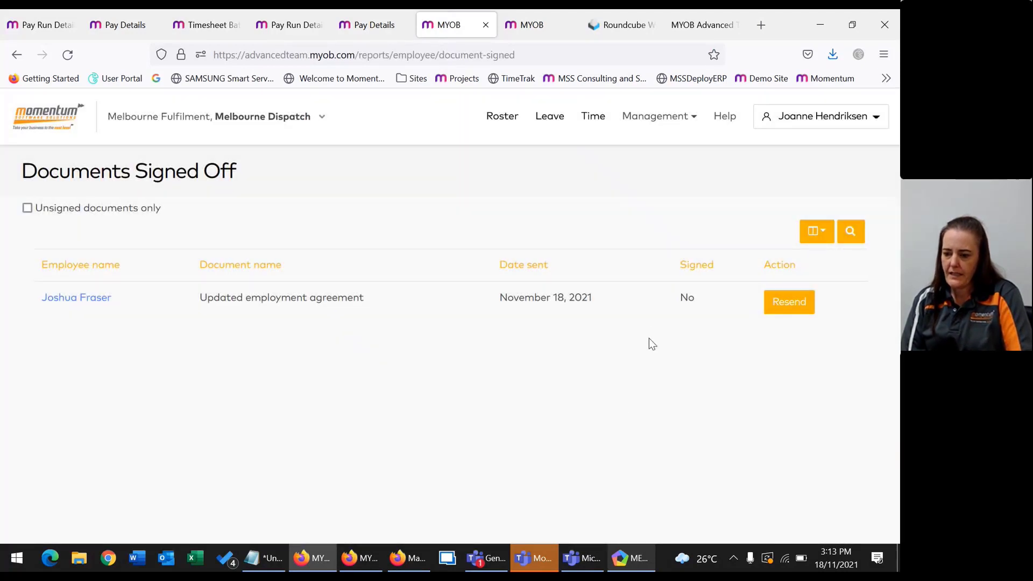
{"action": "left_click", "coordinate": [633, 564]}
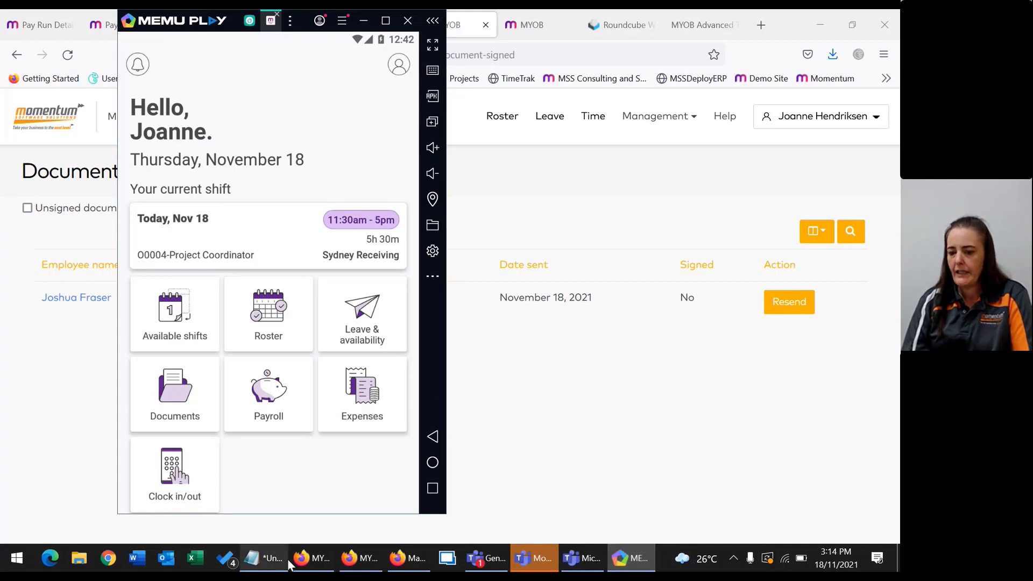
{"action": "left_click", "coordinate": [569, 470]}
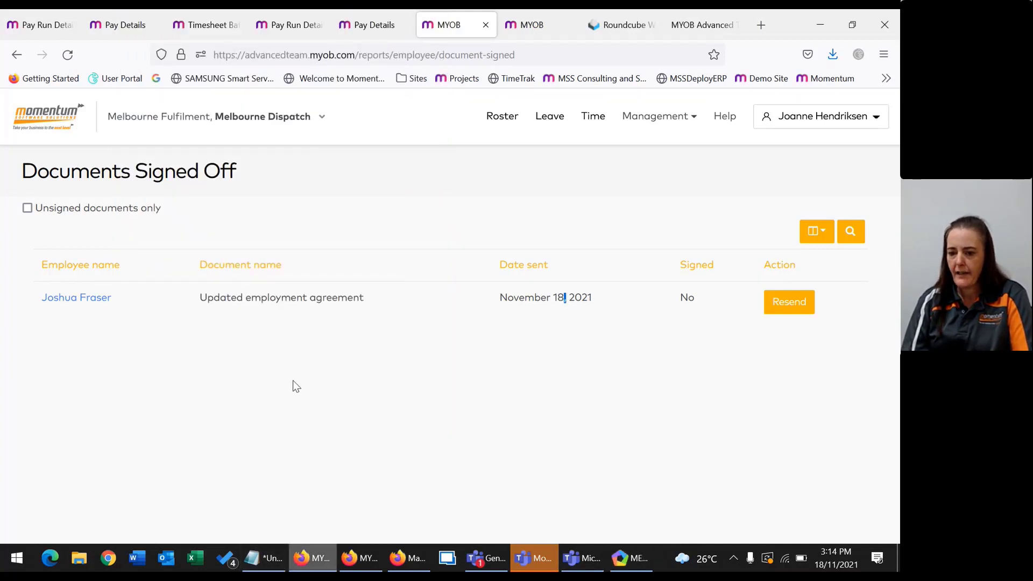
{"action": "left_click", "coordinate": [544, 31]}
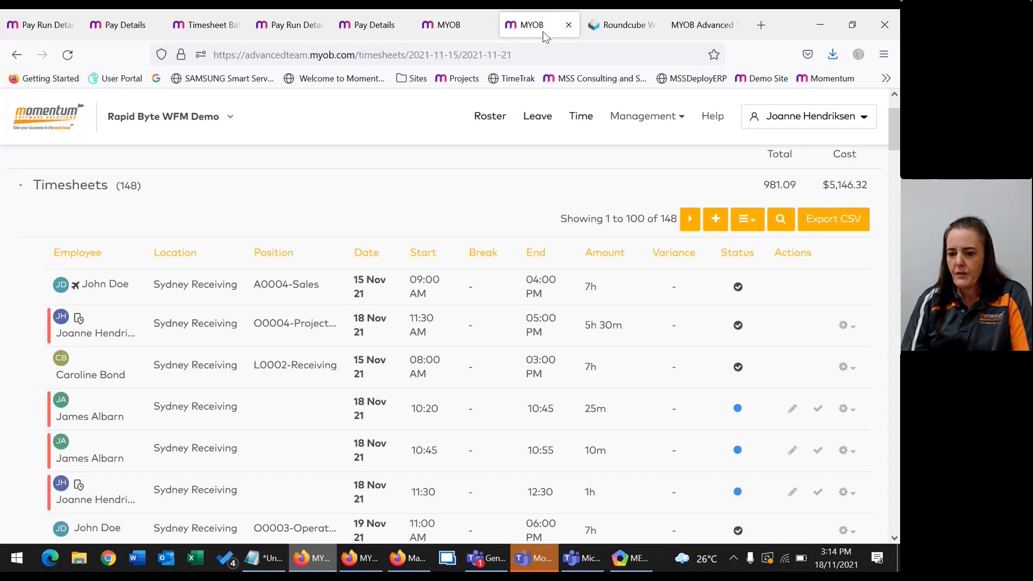
On the Team Clock kiosk, enter the employee's PIN to clock out, then clock back in.
{"action": "key", "text": "ctrl+shift+Tab"}
{"action": "key", "text": "ctrl+shift+Tab"}
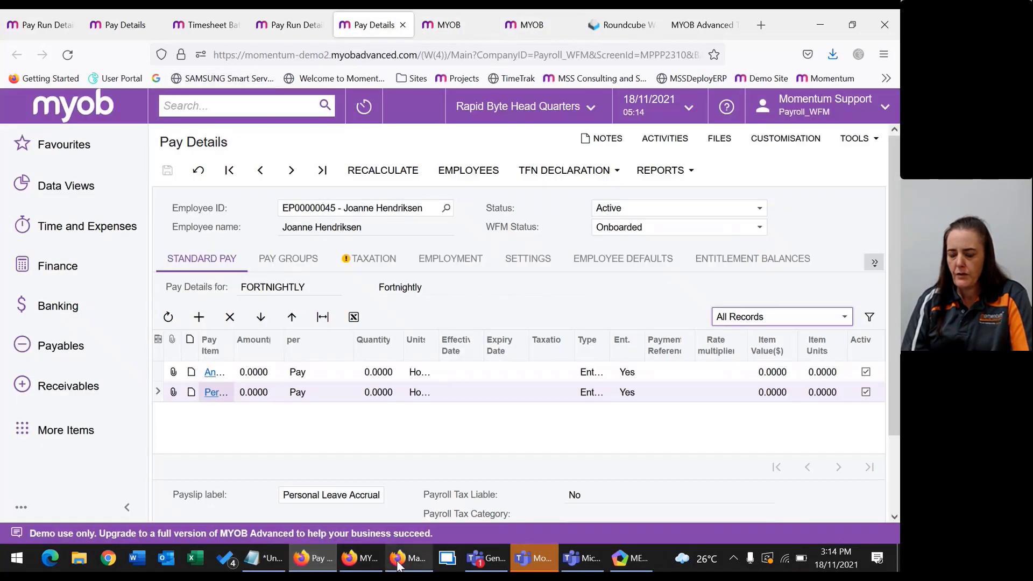
{"action": "left_click", "coordinate": [398, 559]}
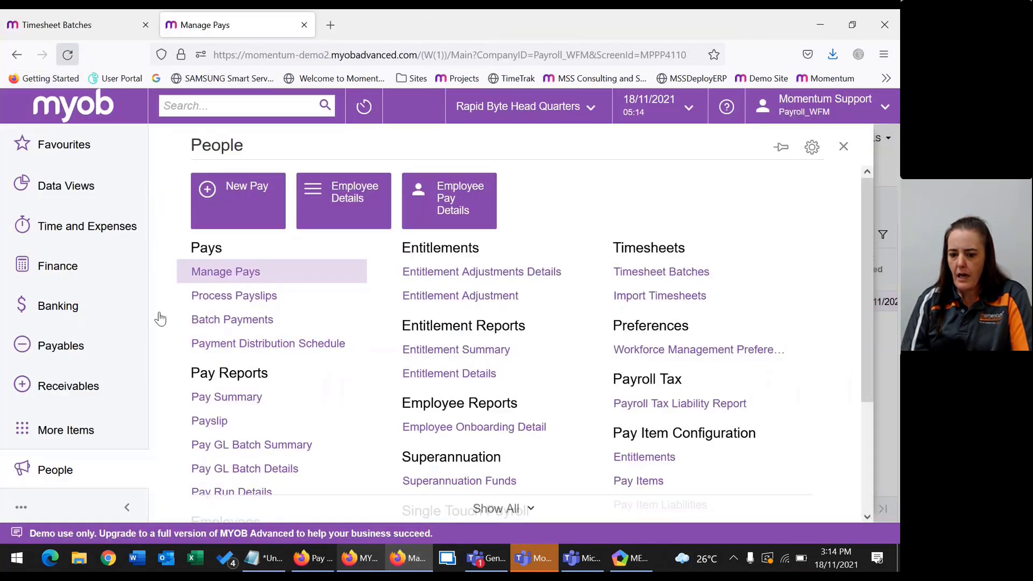
{"action": "left_click", "coordinate": [361, 558]}
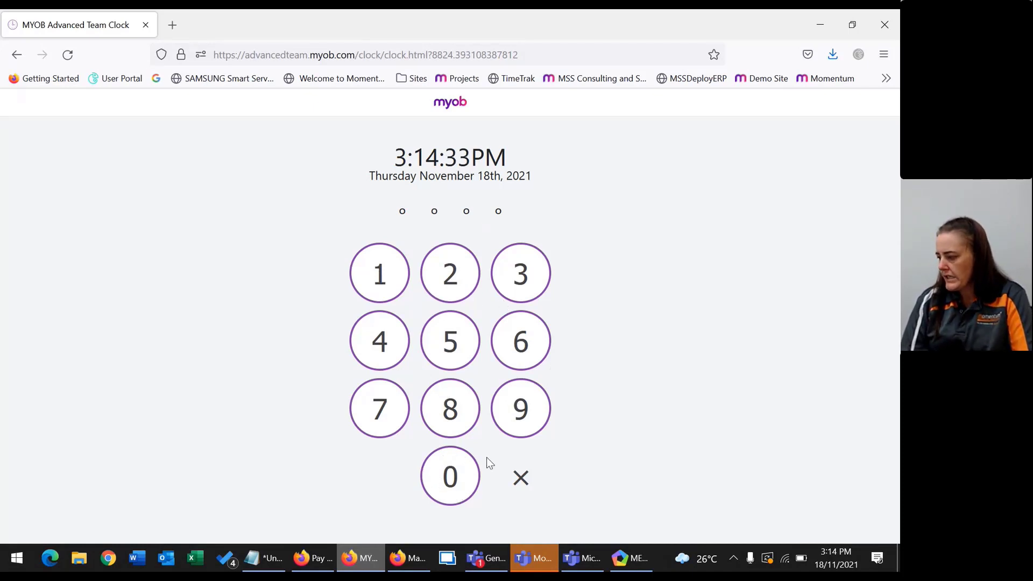
{"action": "left_click", "coordinate": [429, 467]}
{"action": "left_click", "coordinate": [385, 336]}
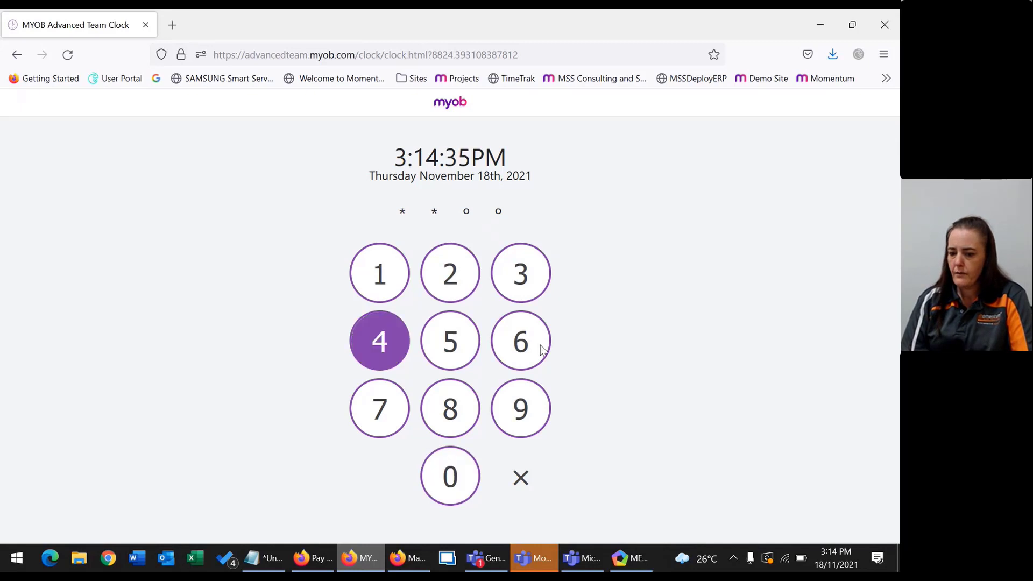
{"action": "left_click", "coordinate": [525, 347]}
{"action": "left_click", "coordinate": [531, 419]}
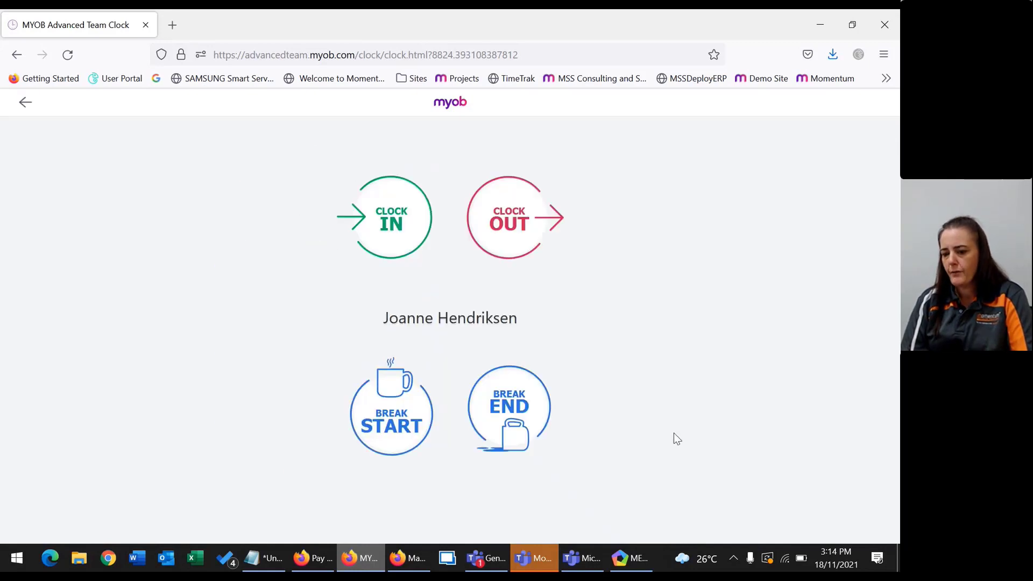
{"action": "left_click", "coordinate": [486, 212]}
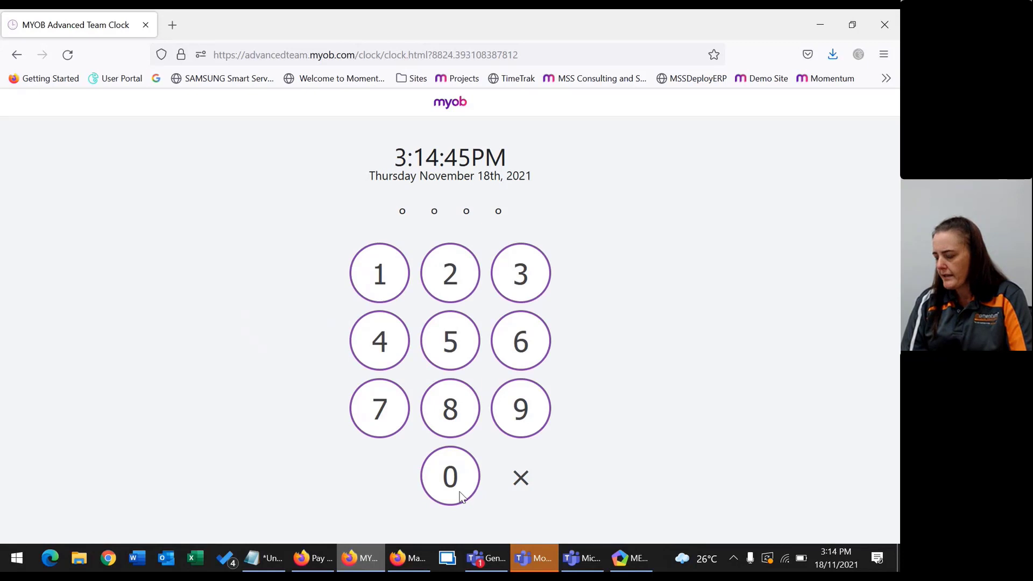
{"action": "left_click", "coordinate": [454, 472]}
{"action": "left_click", "coordinate": [363, 347]}
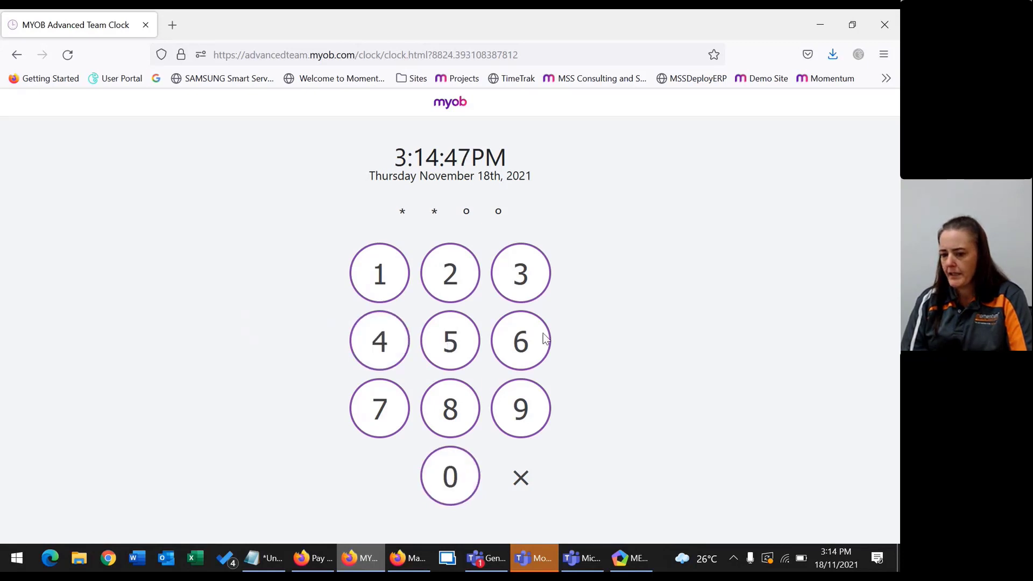
{"action": "left_click", "coordinate": [544, 339]}
{"action": "left_click", "coordinate": [529, 425]}
{"action": "left_click", "coordinate": [367, 220]}
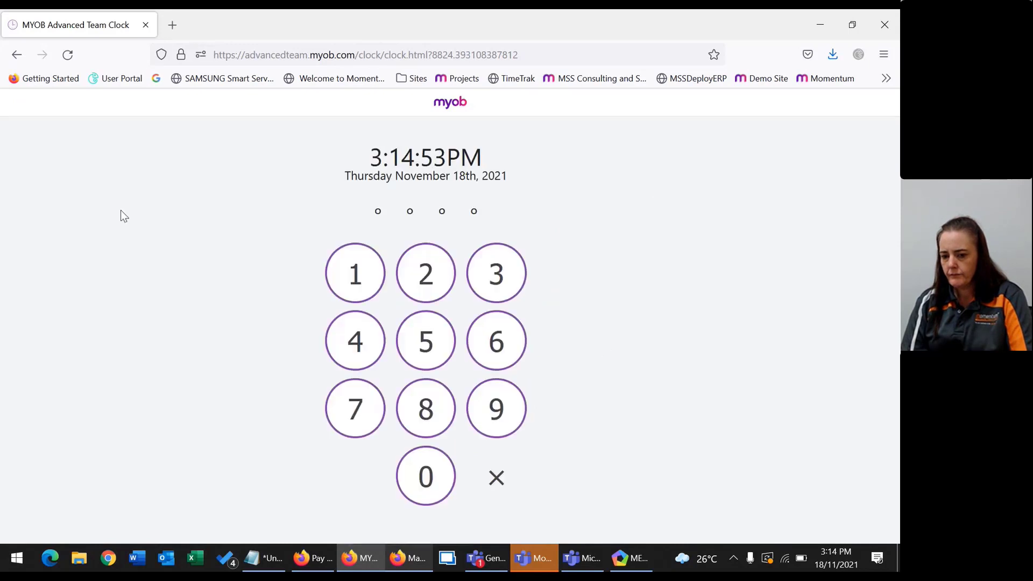
Enter the PIN again to start the employee's break, then end it.
{"action": "left_click", "coordinate": [431, 473]}
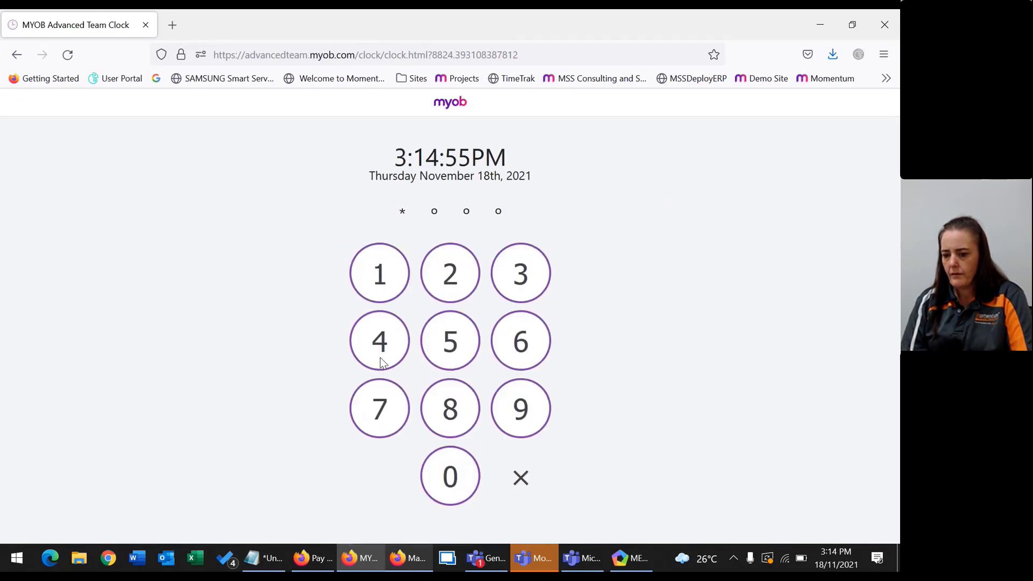
{"action": "left_click", "coordinate": [379, 357]}
{"action": "left_click", "coordinate": [503, 341]}
{"action": "left_click", "coordinate": [516, 411]}
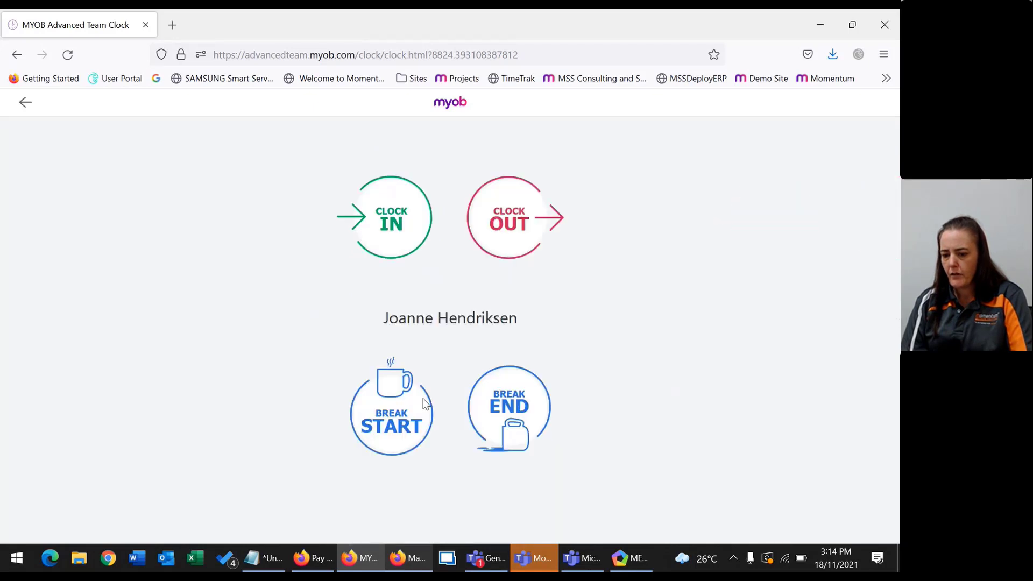
{"action": "left_click", "coordinate": [393, 404]}
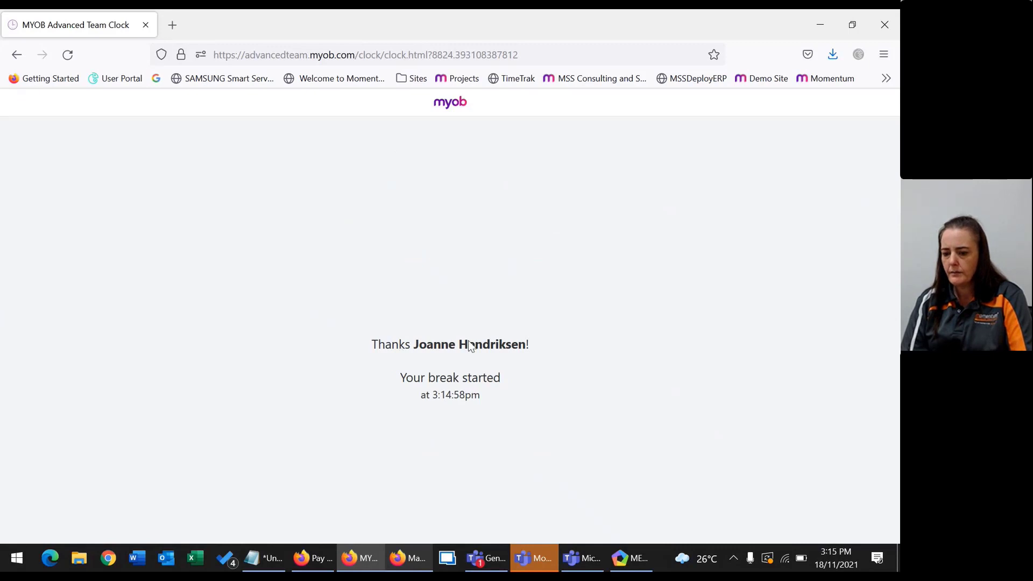
{"action": "left_click", "coordinate": [462, 463]}
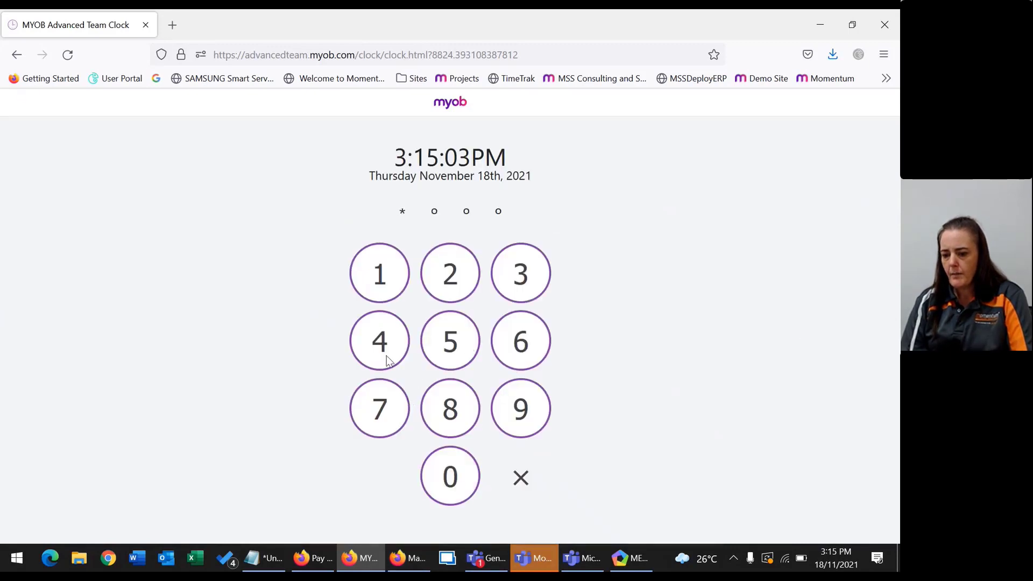
{"action": "left_click", "coordinate": [386, 356]}
{"action": "left_click", "coordinate": [495, 340]}
{"action": "left_click", "coordinate": [521, 406]}
{"action": "left_click", "coordinate": [521, 412]}
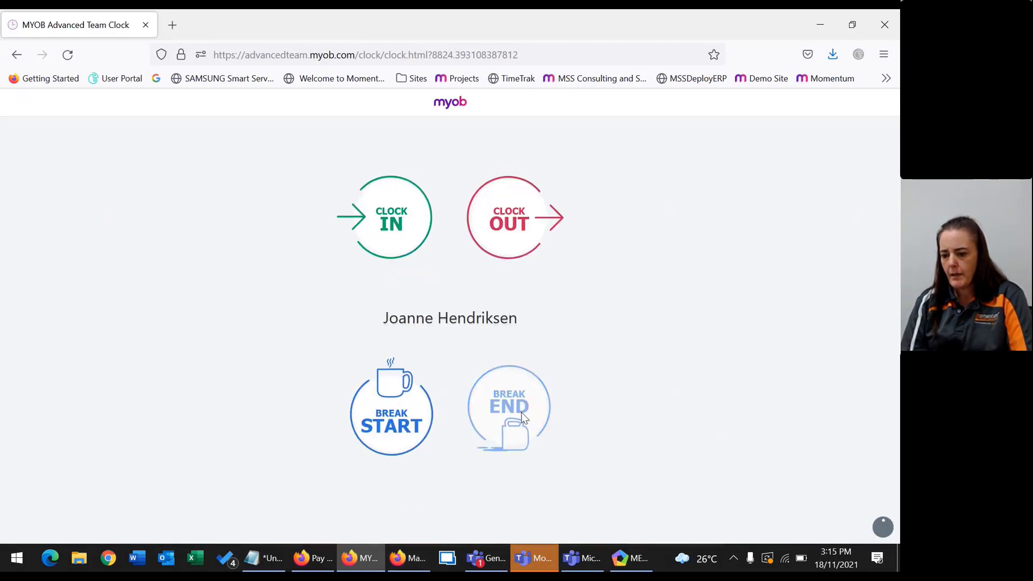
Clock in from the MYOB Team mobile app, then close clock-in questions and shift clocking.
{"action": "key", "text": "alt+Tab"}
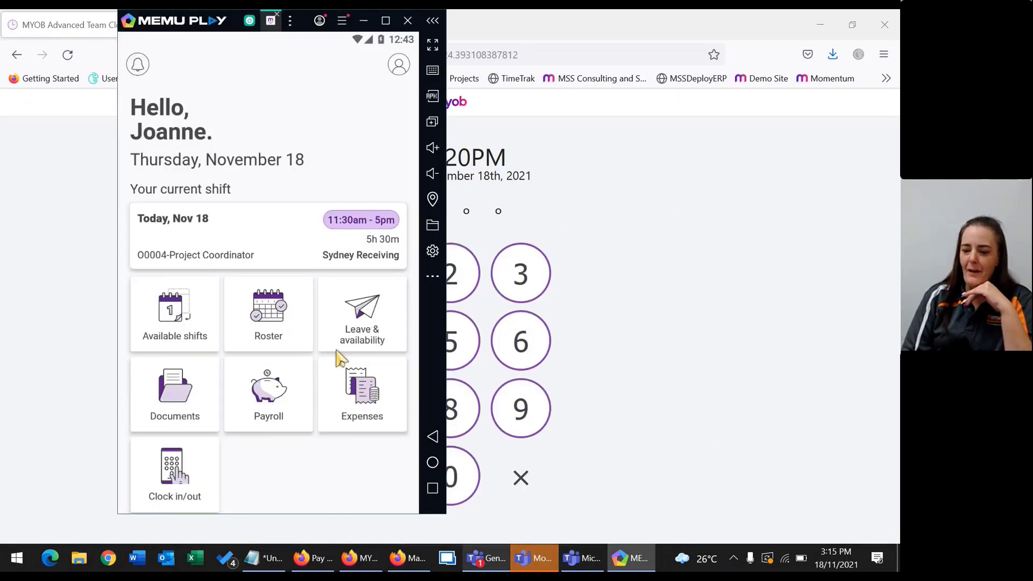
{"action": "left_click", "coordinate": [170, 488]}
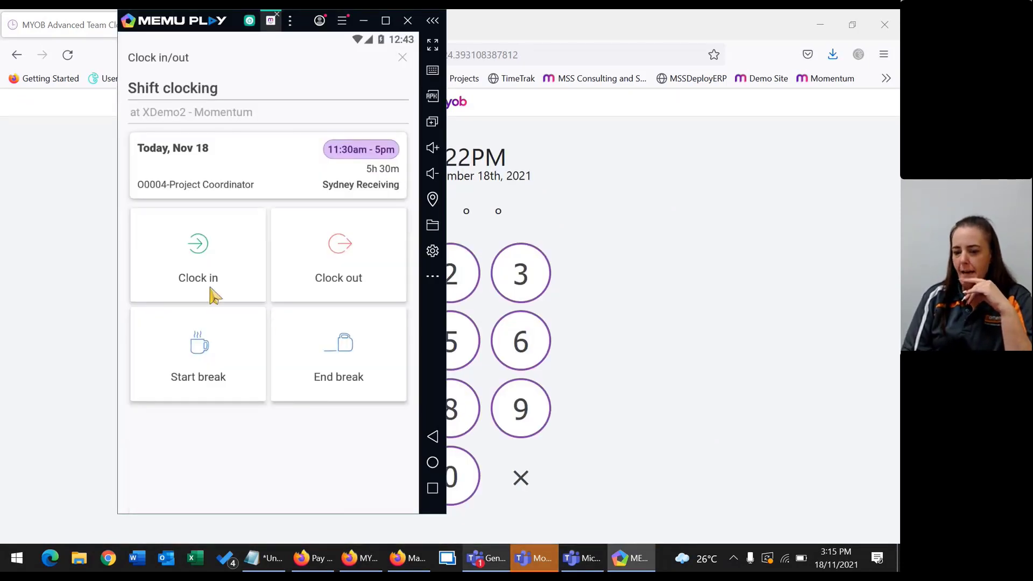
{"action": "left_click", "coordinate": [218, 266]}
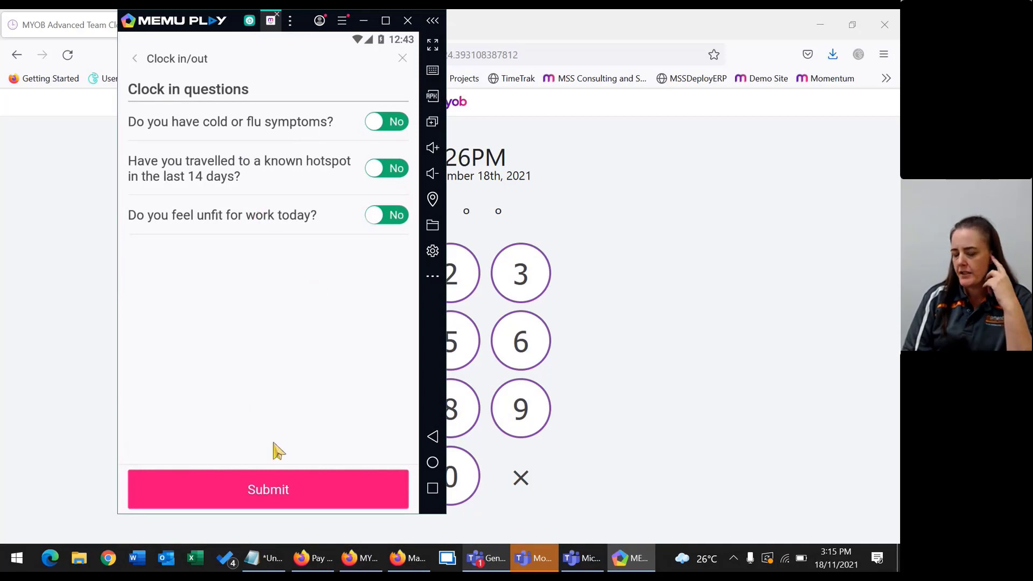
{"action": "left_click", "coordinate": [400, 58]}
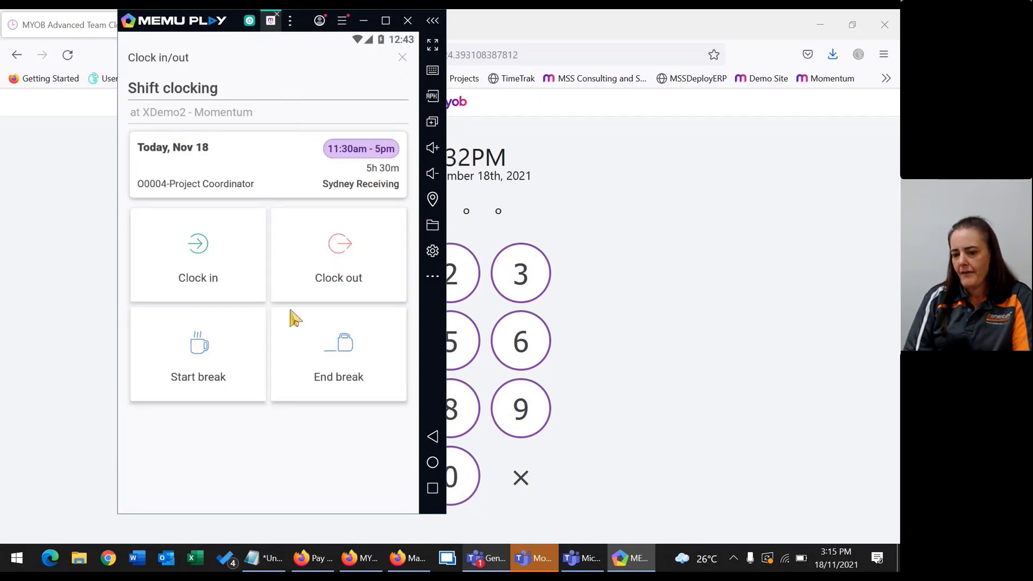
{"action": "left_click", "coordinate": [403, 59]}
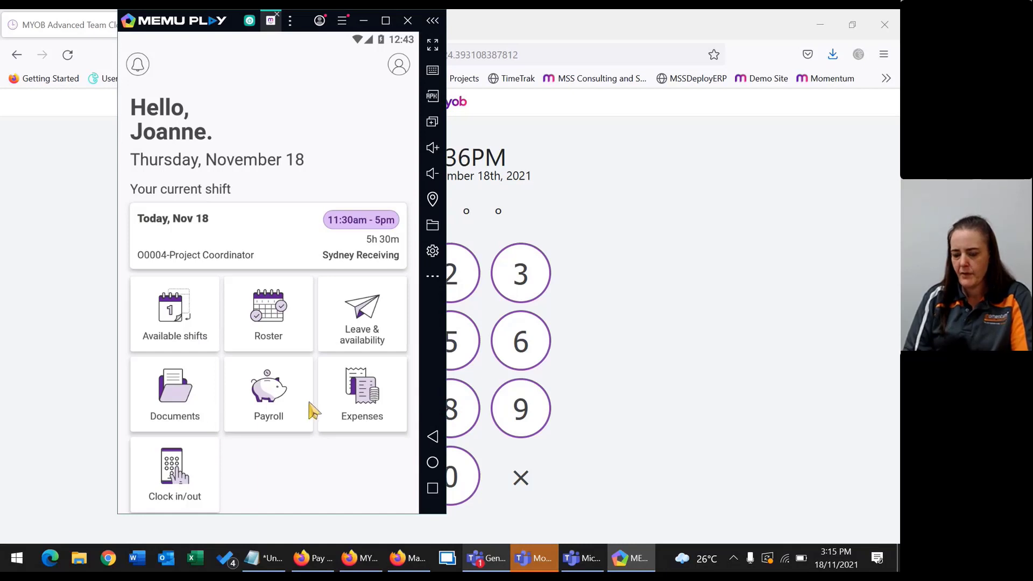
Start a new leave request for 24 November with Annual Leave as the type.
{"action": "left_click", "coordinate": [353, 326]}
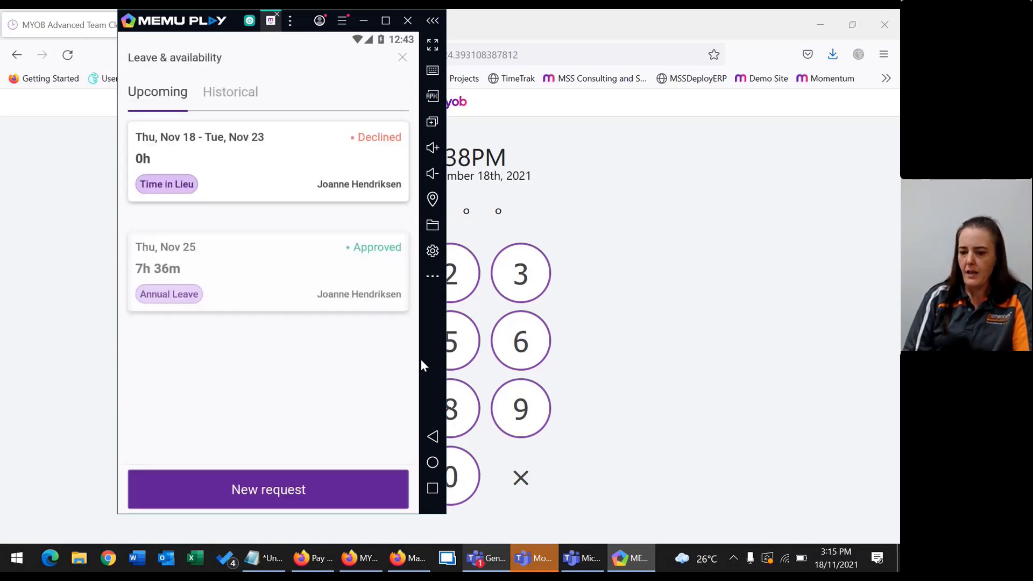
{"action": "left_click", "coordinate": [355, 489]}
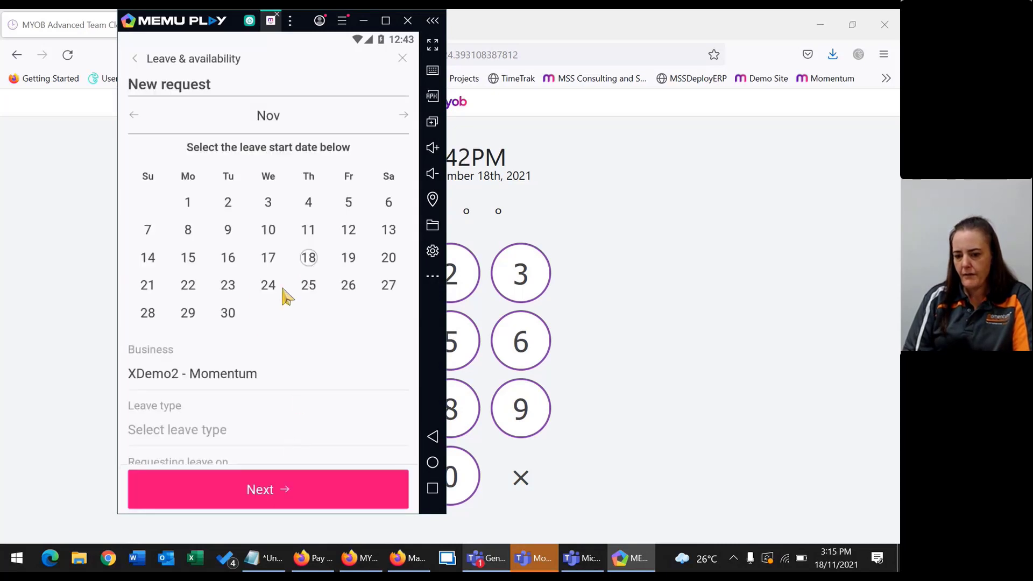
{"action": "left_click", "coordinate": [268, 286]}
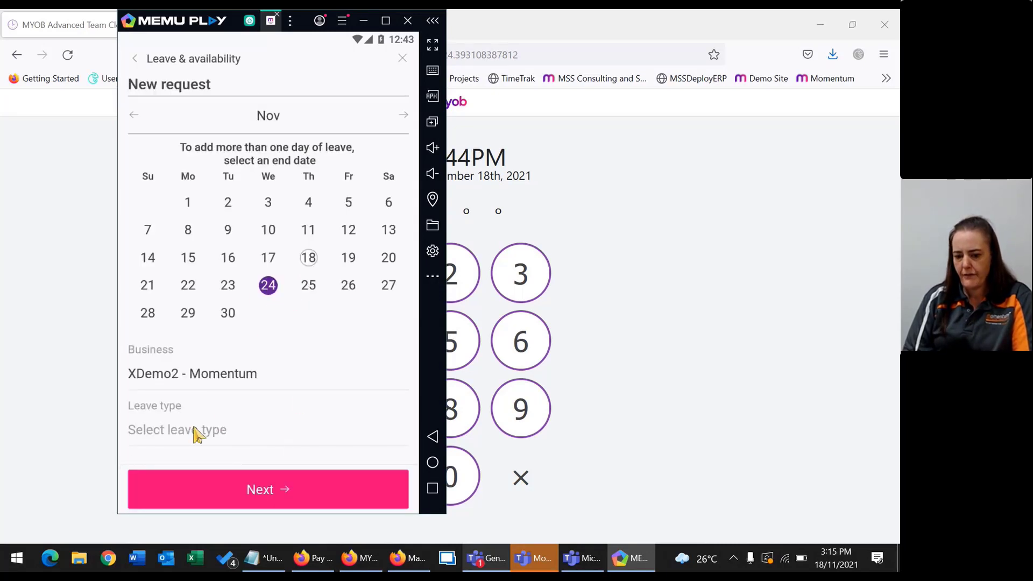
{"action": "left_click", "coordinate": [194, 430]}
{"action": "left_click", "coordinate": [200, 357]}
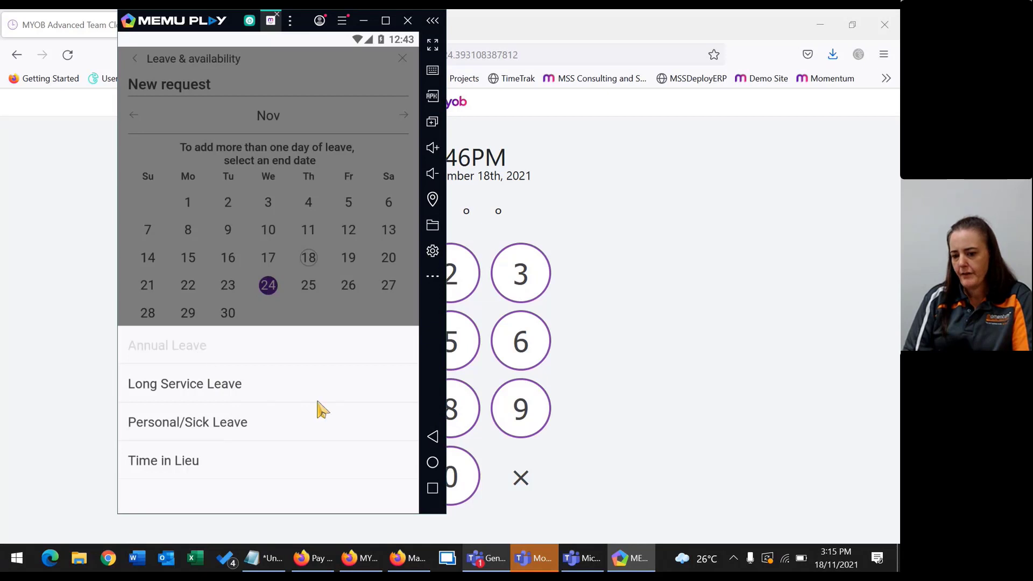
Add the note 'Aaaa' and submit the all-day Annual Leave request.
{"action": "scroll", "coordinate": [167, 438], "scroll_direction": "down", "scroll_amount": 5}
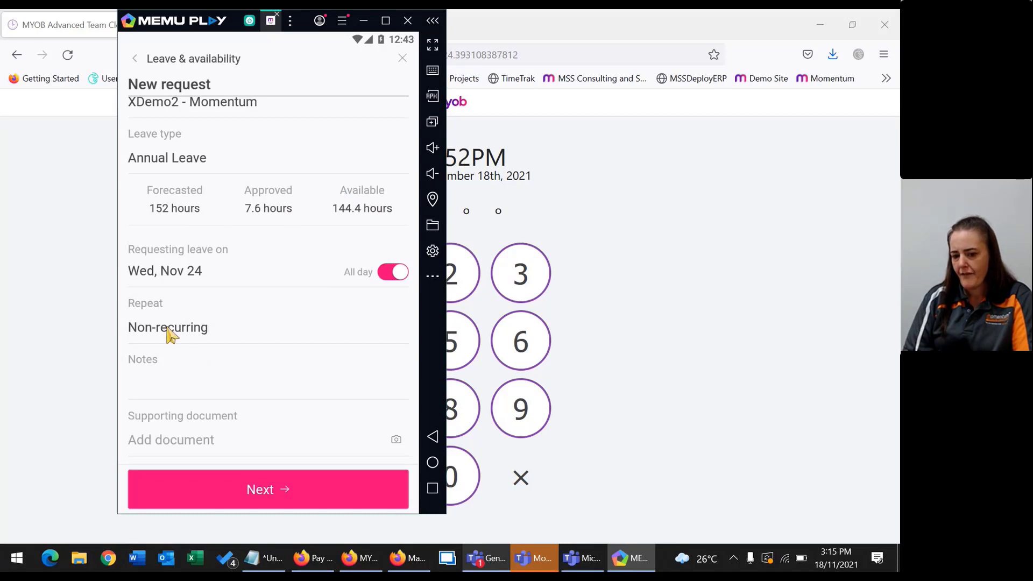
{"action": "left_click", "coordinate": [185, 389]}
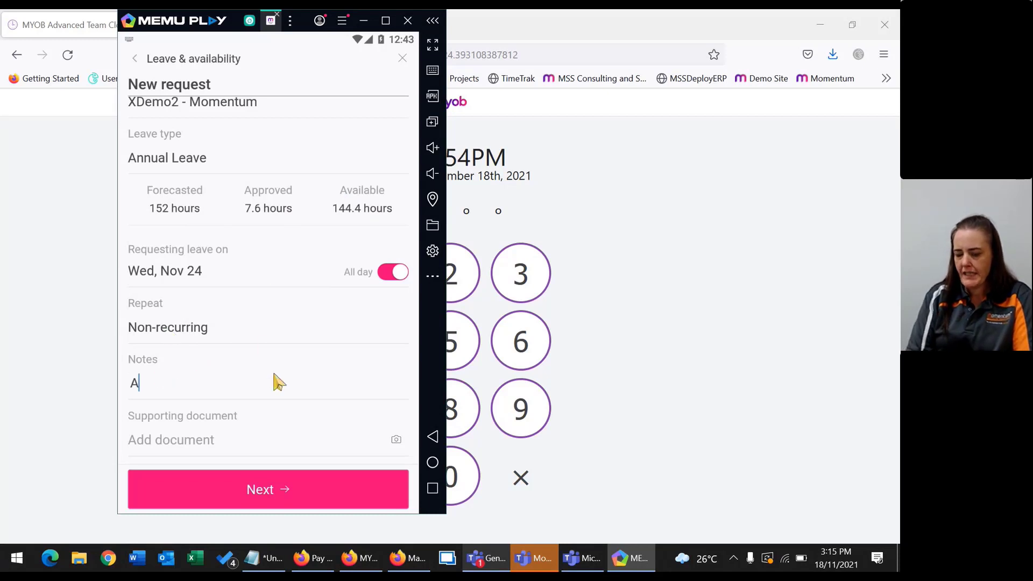
{"action": "type", "text": "Aaaa"}
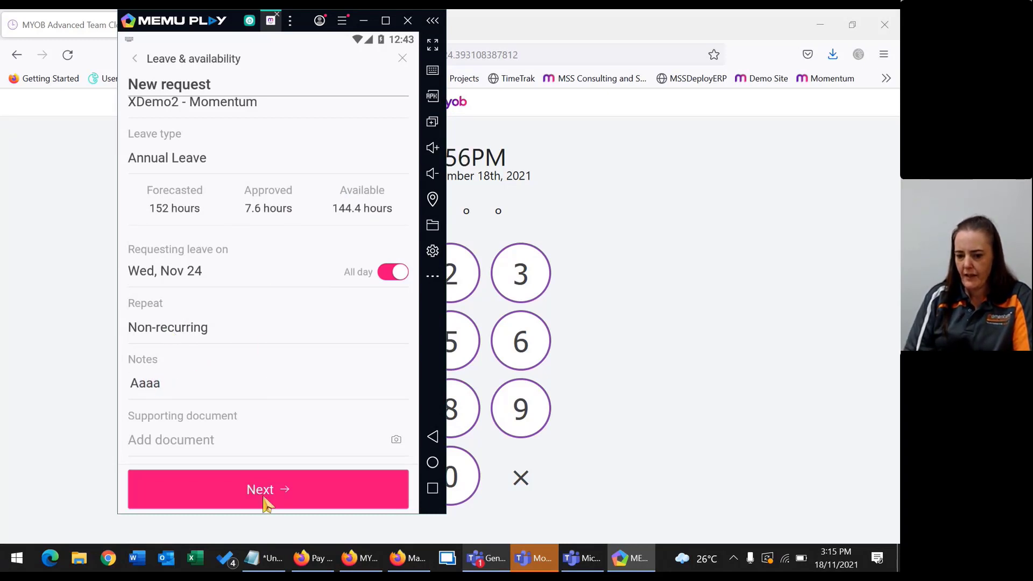
{"action": "left_click", "coordinate": [270, 504]}
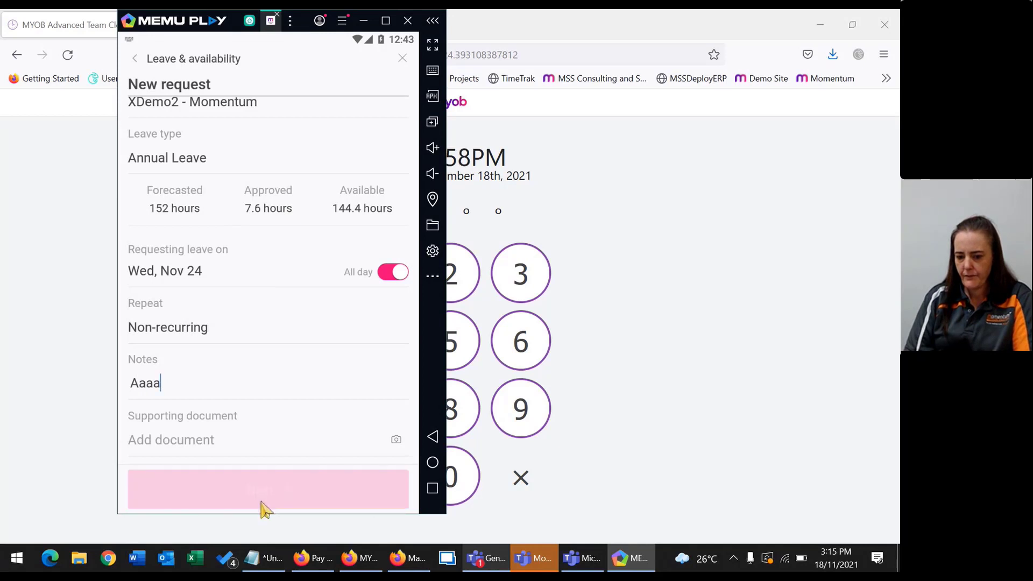
{"action": "left_click", "coordinate": [282, 491]}
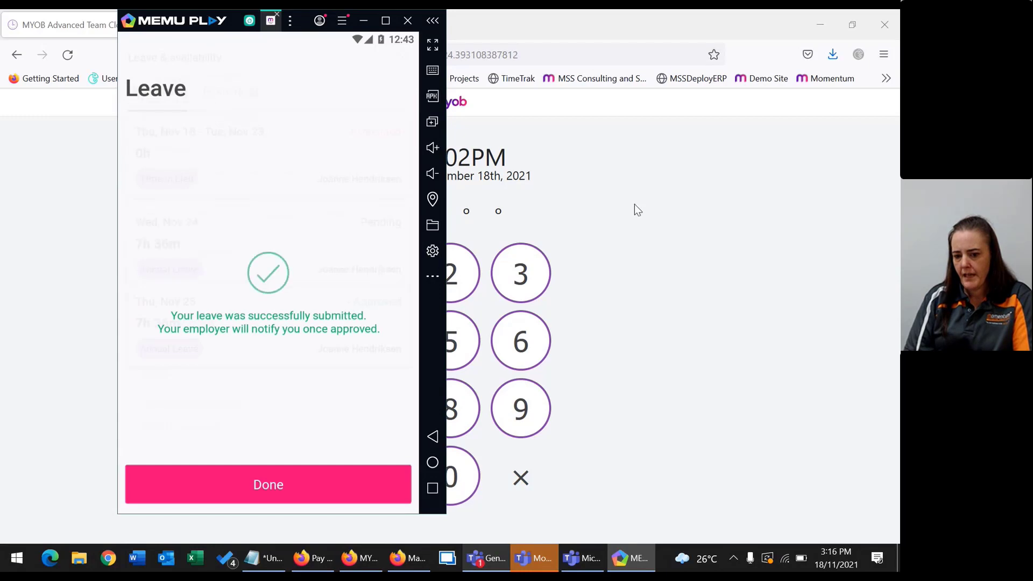
{"action": "left_click", "coordinate": [661, 225]}
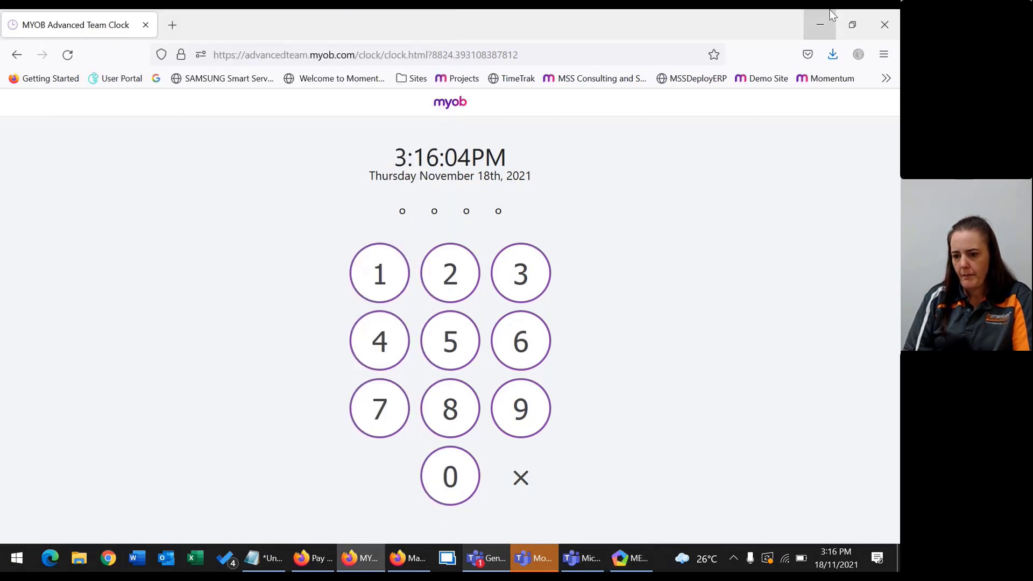
Open Leave > Manage Leave in the MYOB Team web app and reload the pending list.
{"action": "left_click", "coordinate": [831, 16]}
{"action": "left_click", "coordinate": [409, 558]}
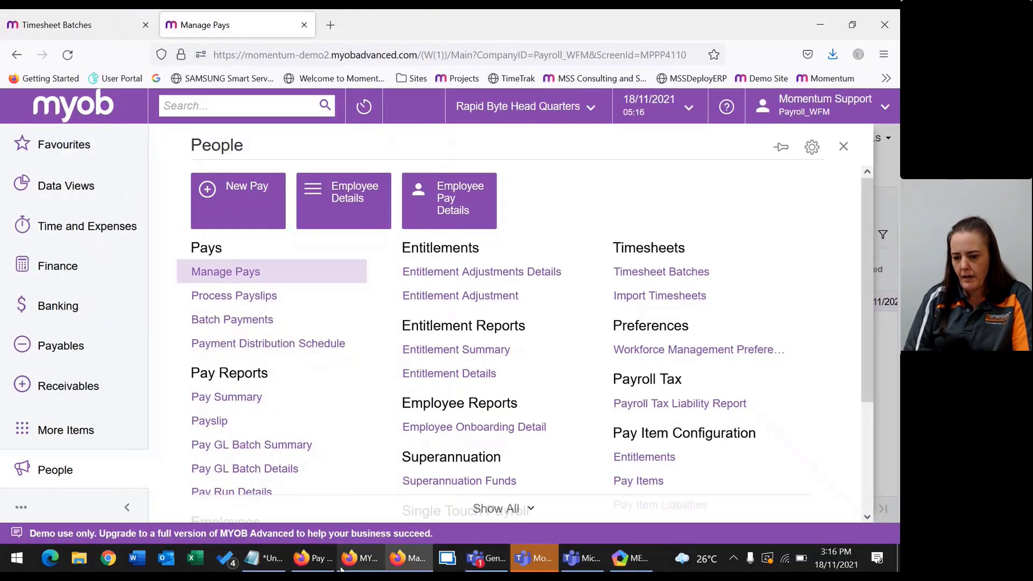
{"action": "left_click", "coordinate": [315, 559]}
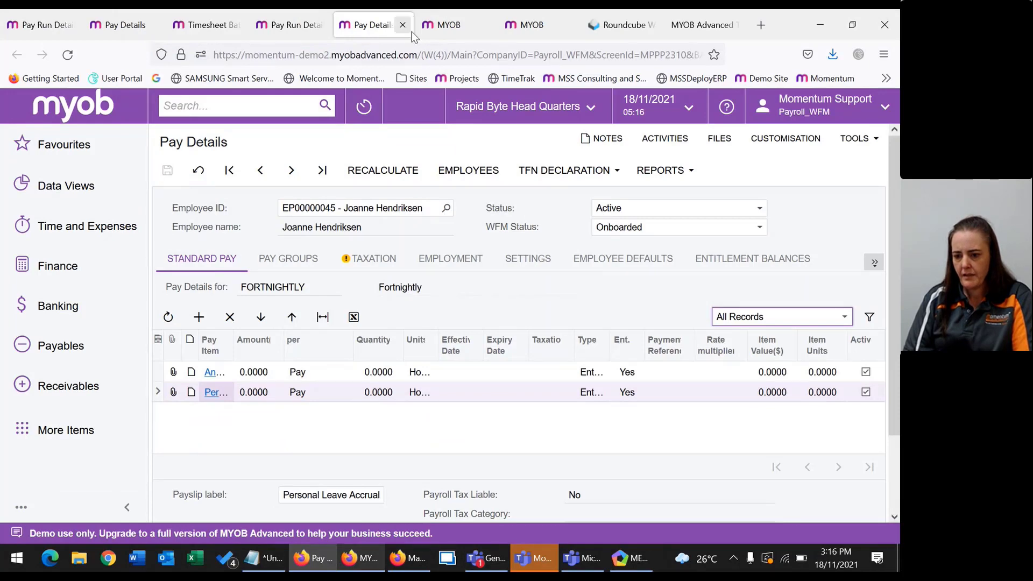
{"action": "left_click", "coordinate": [444, 24]}
{"action": "left_click", "coordinate": [537, 128]}
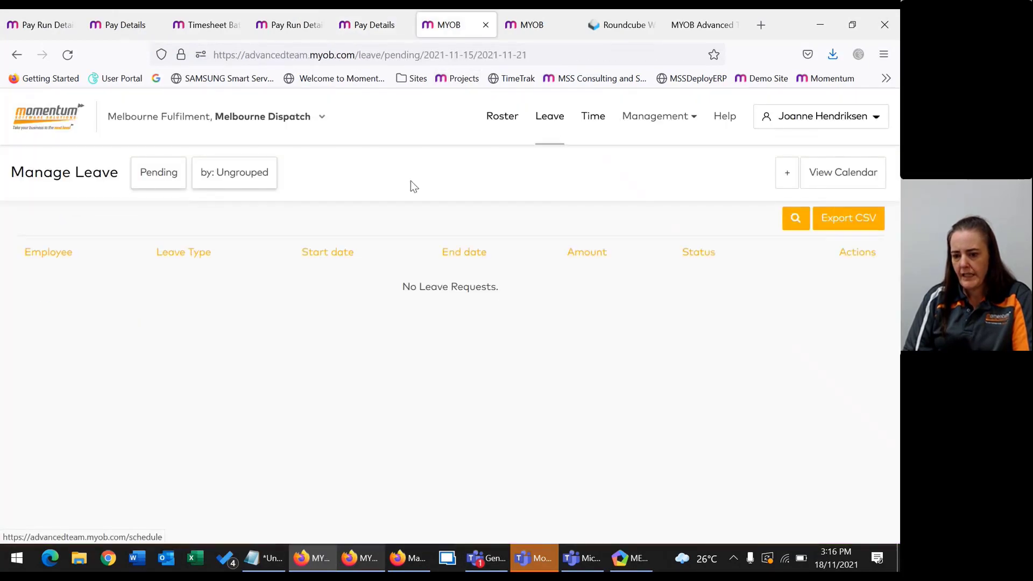
{"action": "left_click", "coordinate": [67, 54]}
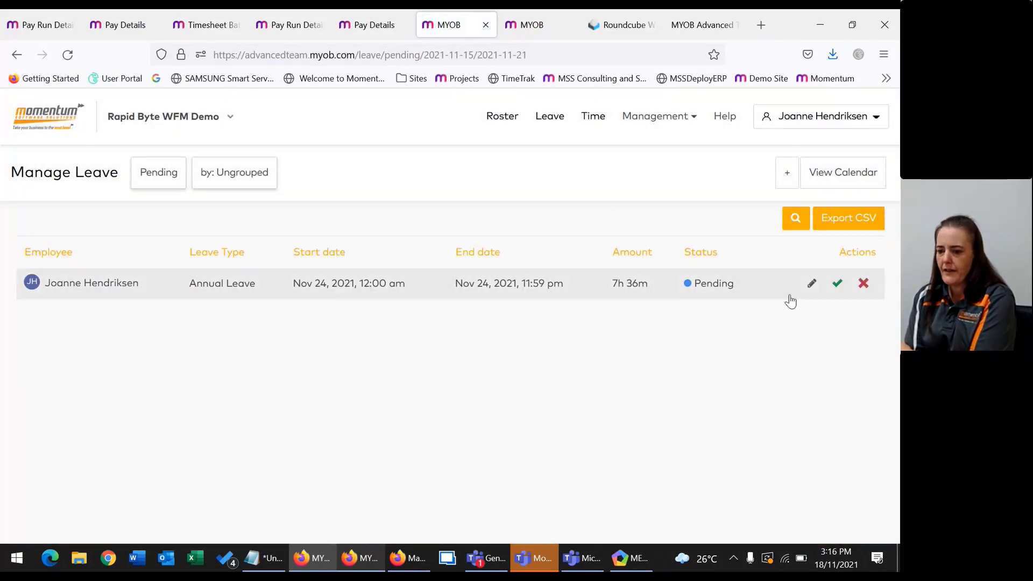
View the pending Nov 24 Annual Leave request's details, then close them.
{"action": "left_click", "coordinate": [812, 285]}
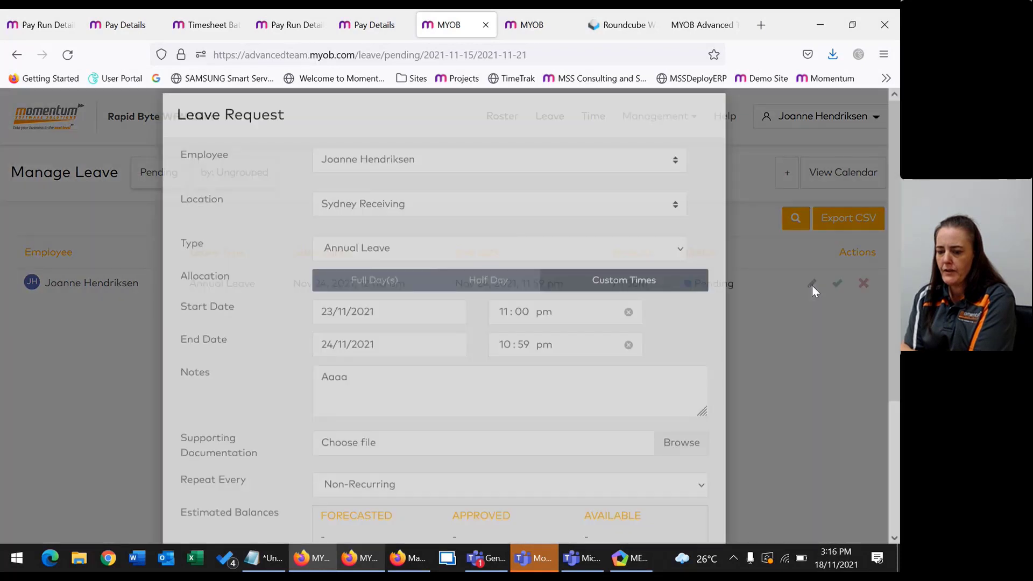
{"action": "scroll", "coordinate": [667, 312], "scroll_direction": "down", "scroll_amount": 3}
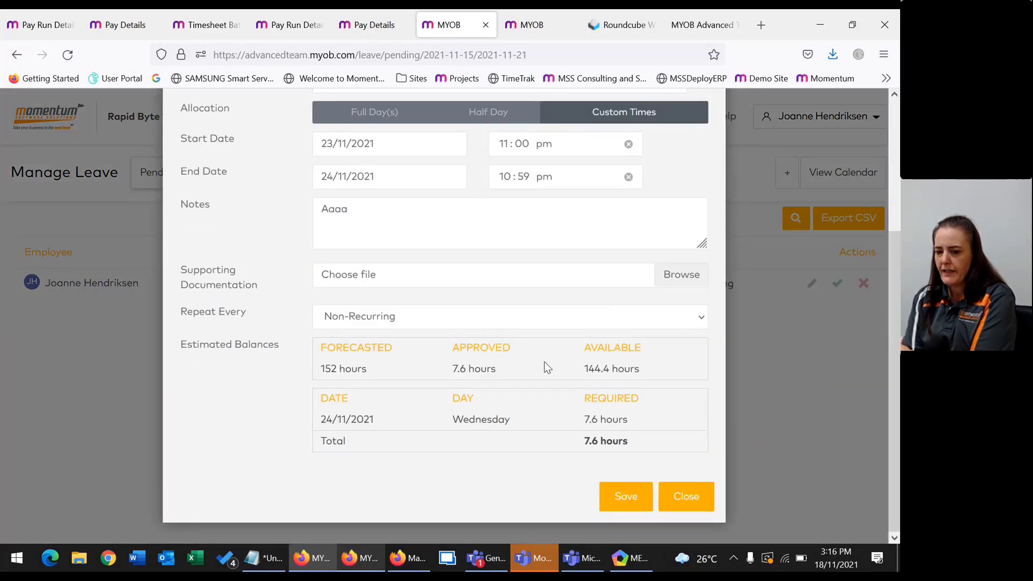
{"action": "scroll", "coordinate": [403, 298], "scroll_direction": "up", "scroll_amount": 3}
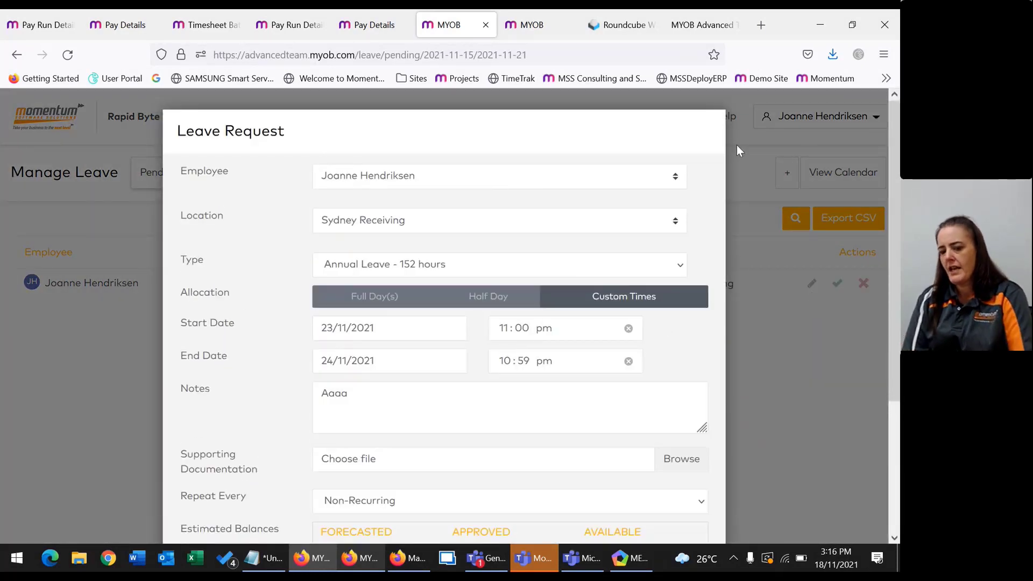
{"action": "left_click", "coordinate": [770, 446]}
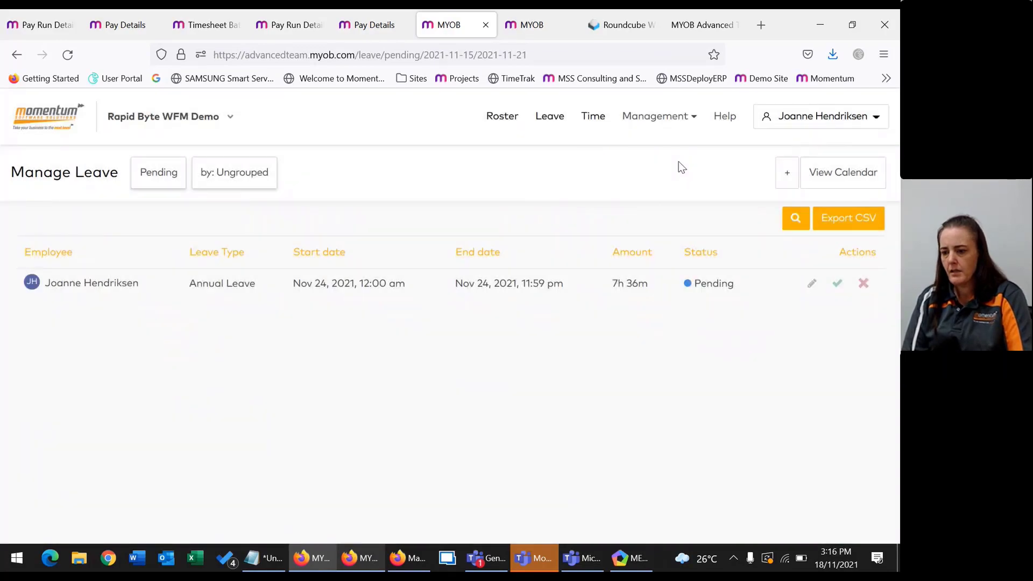